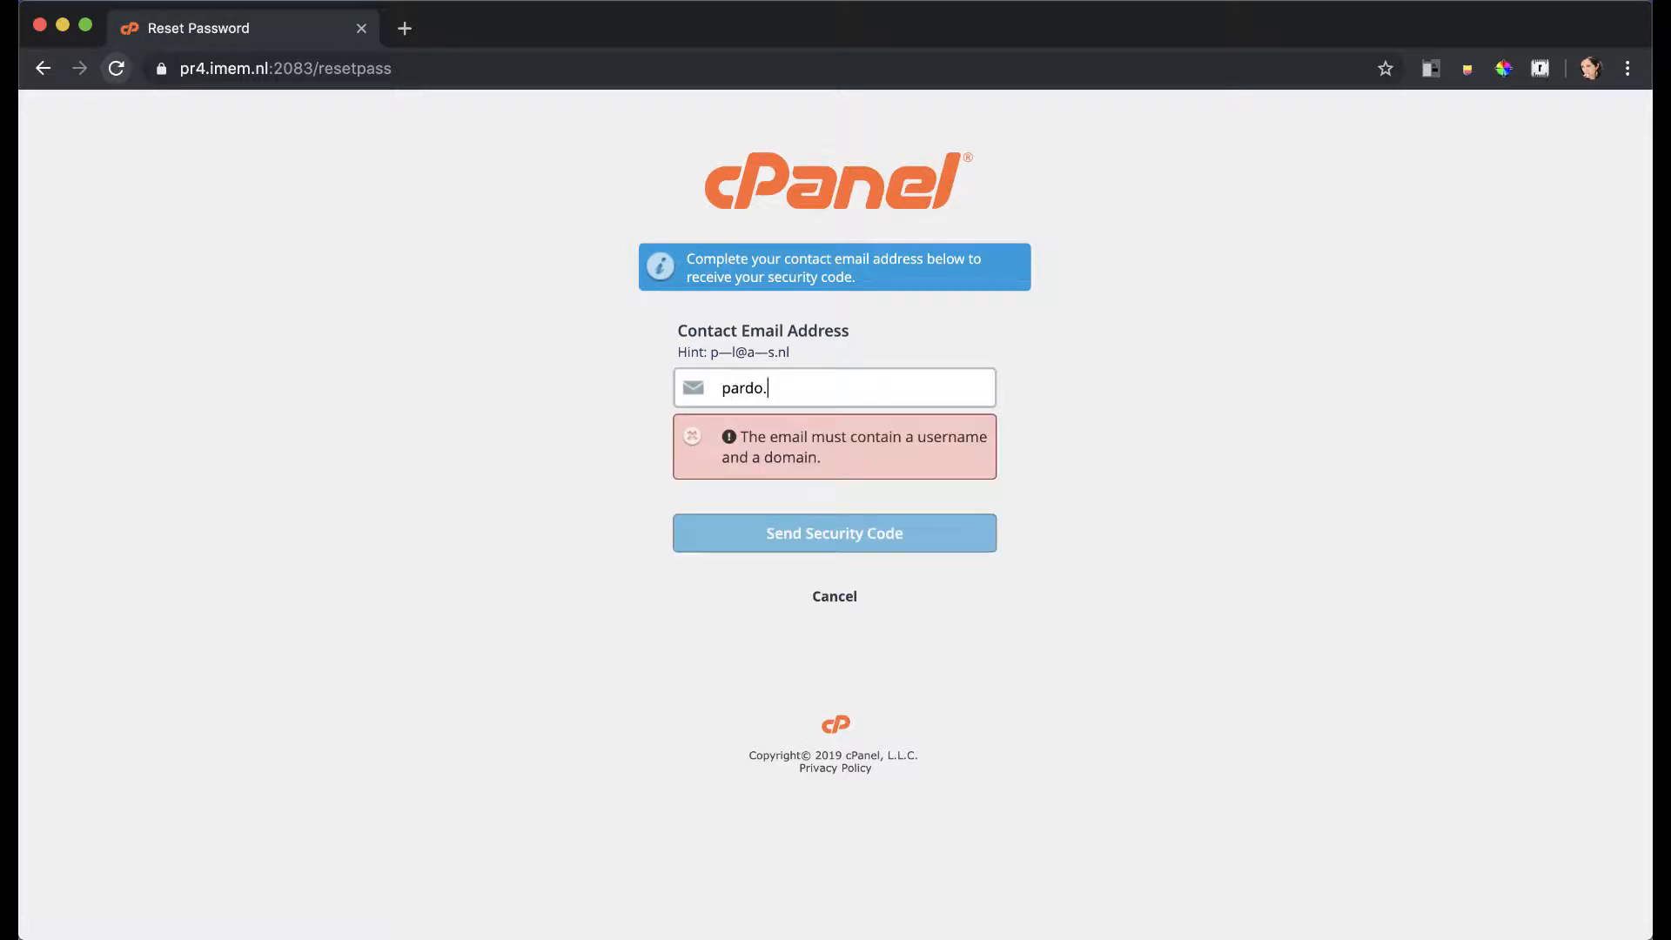
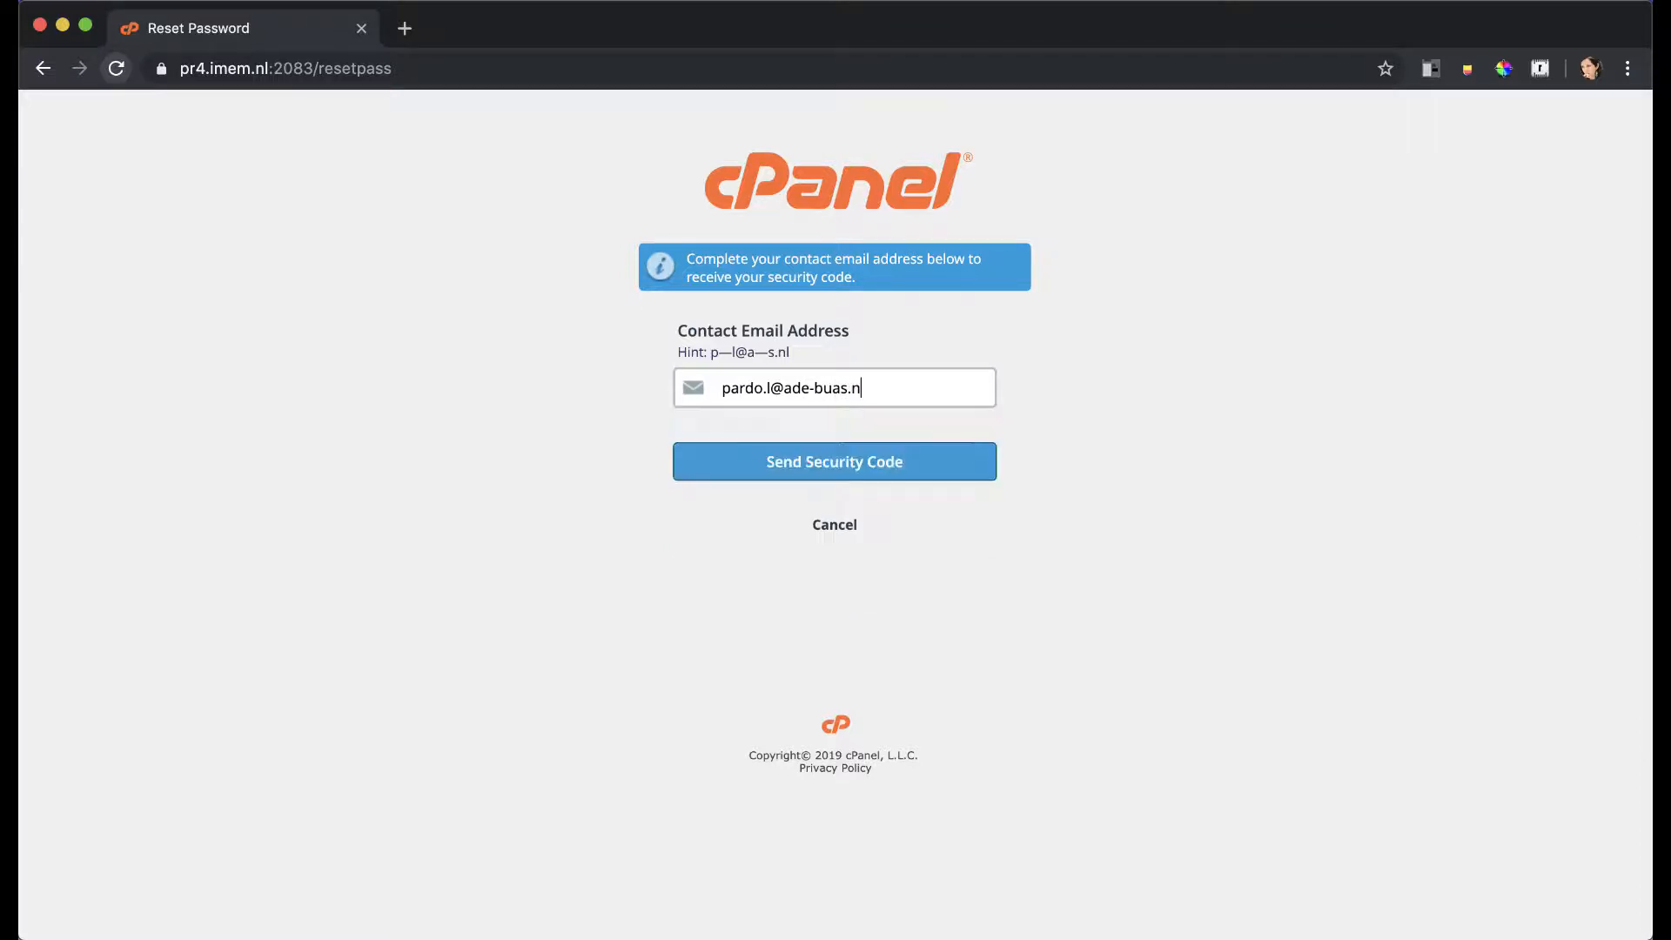
# Enter the account's contact e-mail address and request a password-reset security code for it
pyautogui.click(868, 466)
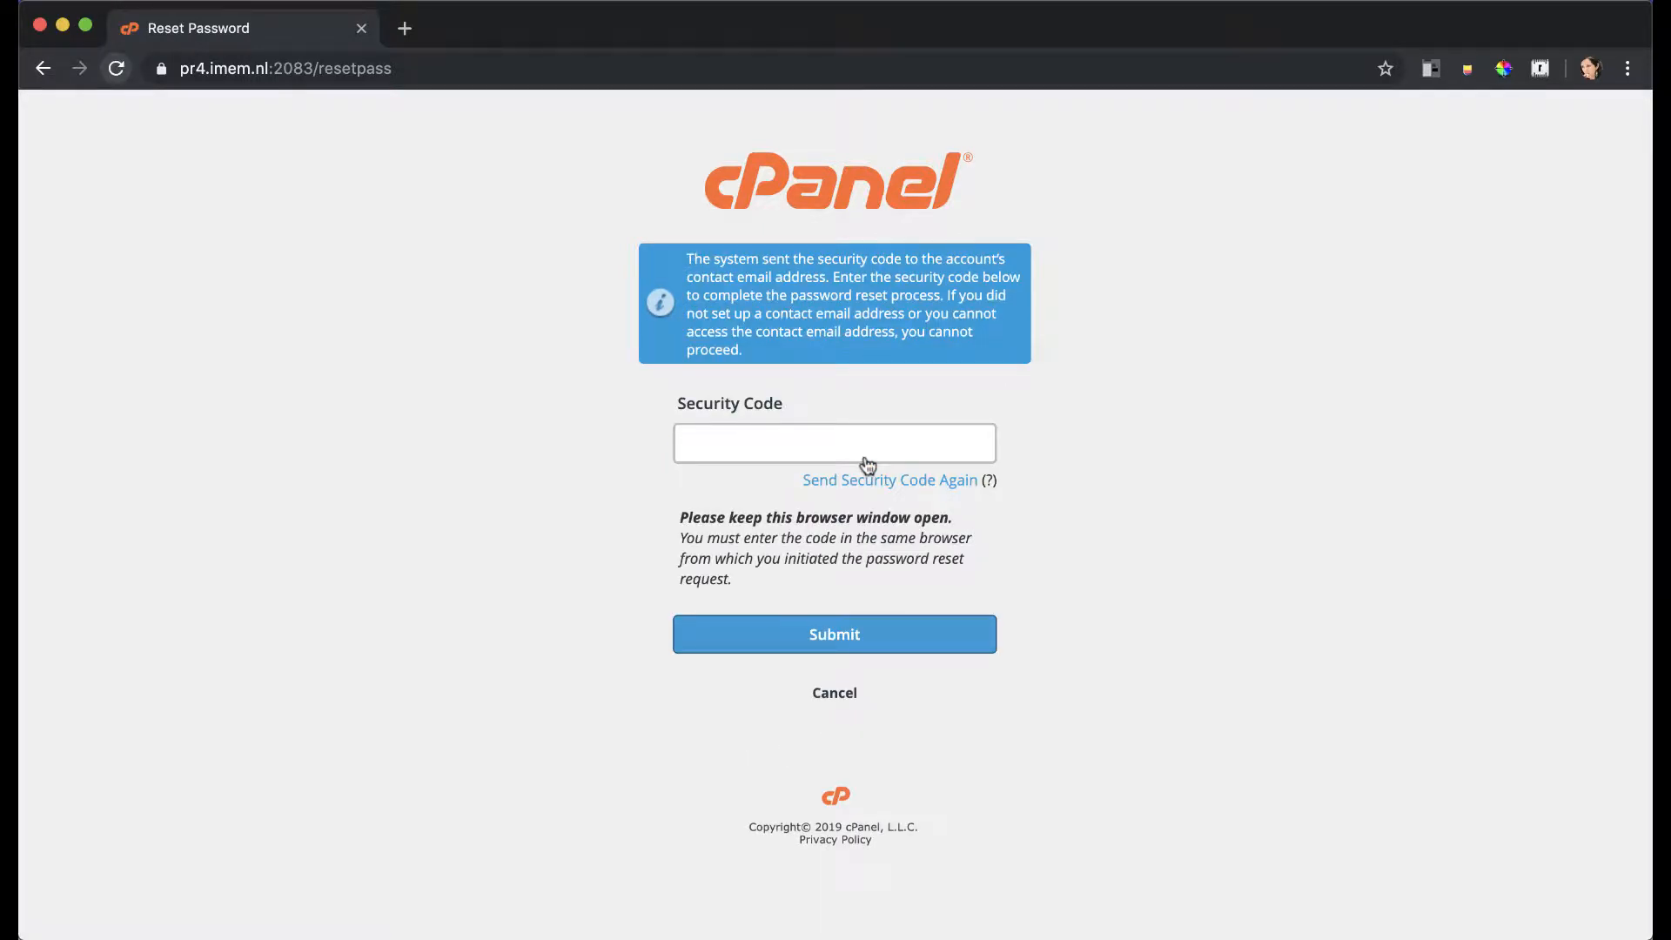
# Bring up the Dock to reach Microsoft Outlook while the reset page awaits the code
pyautogui.moveTo(999, 933)
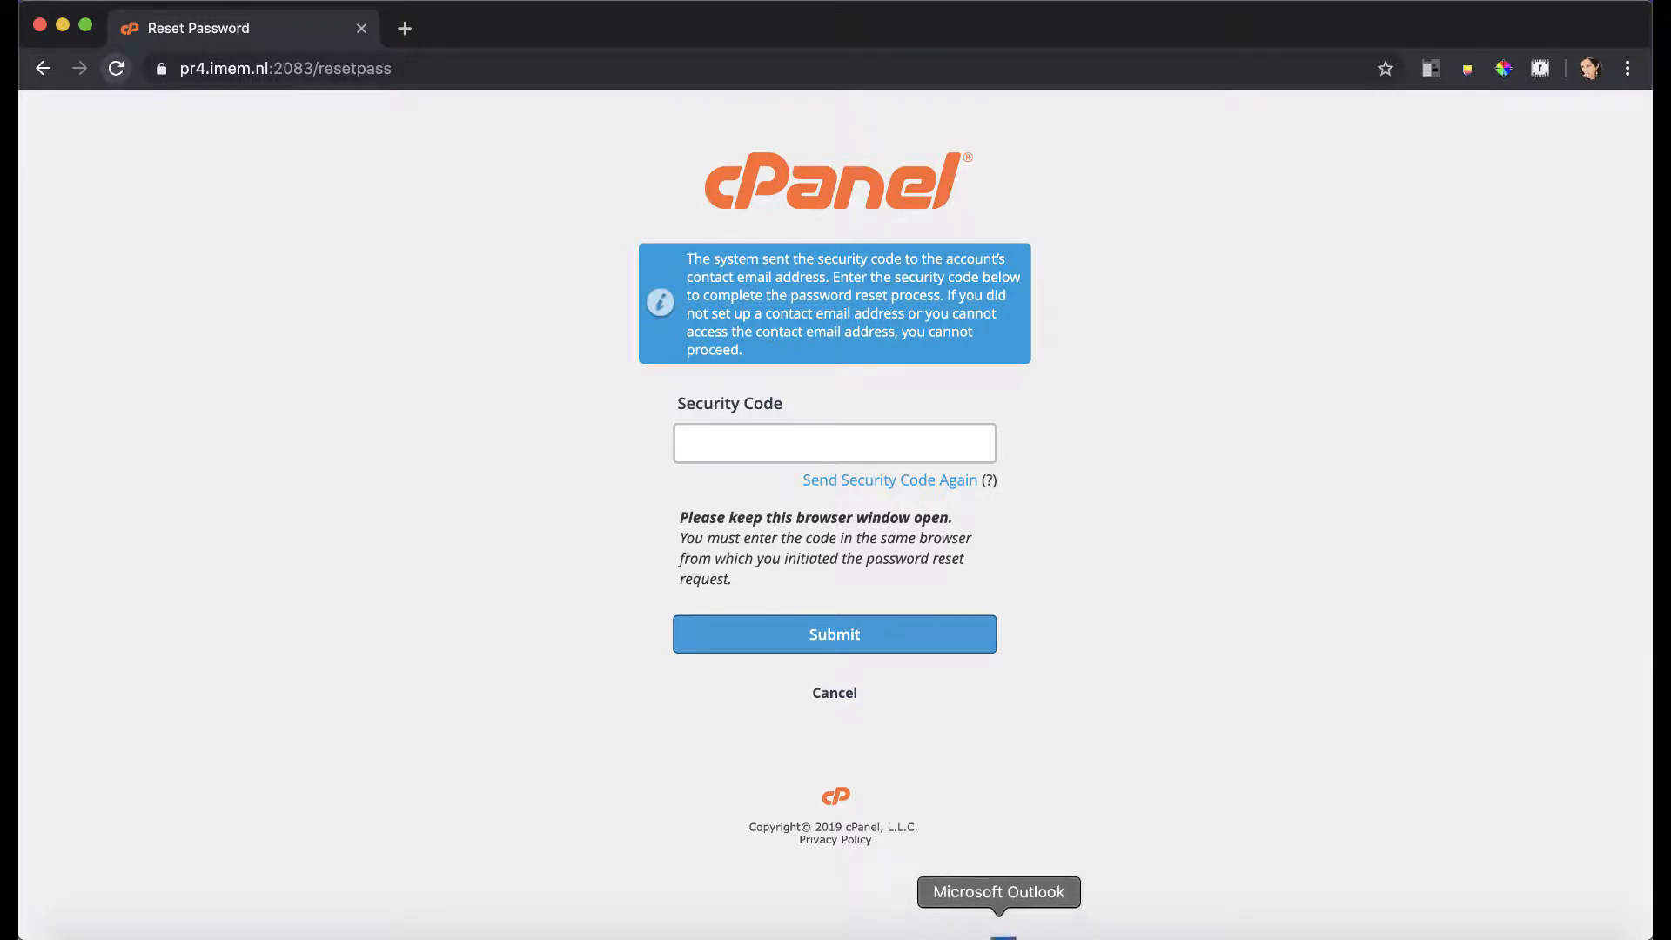
# Open Outlook, widen the mail window, and select the security code in the cPanel email
pyautogui.click(1000, 933)
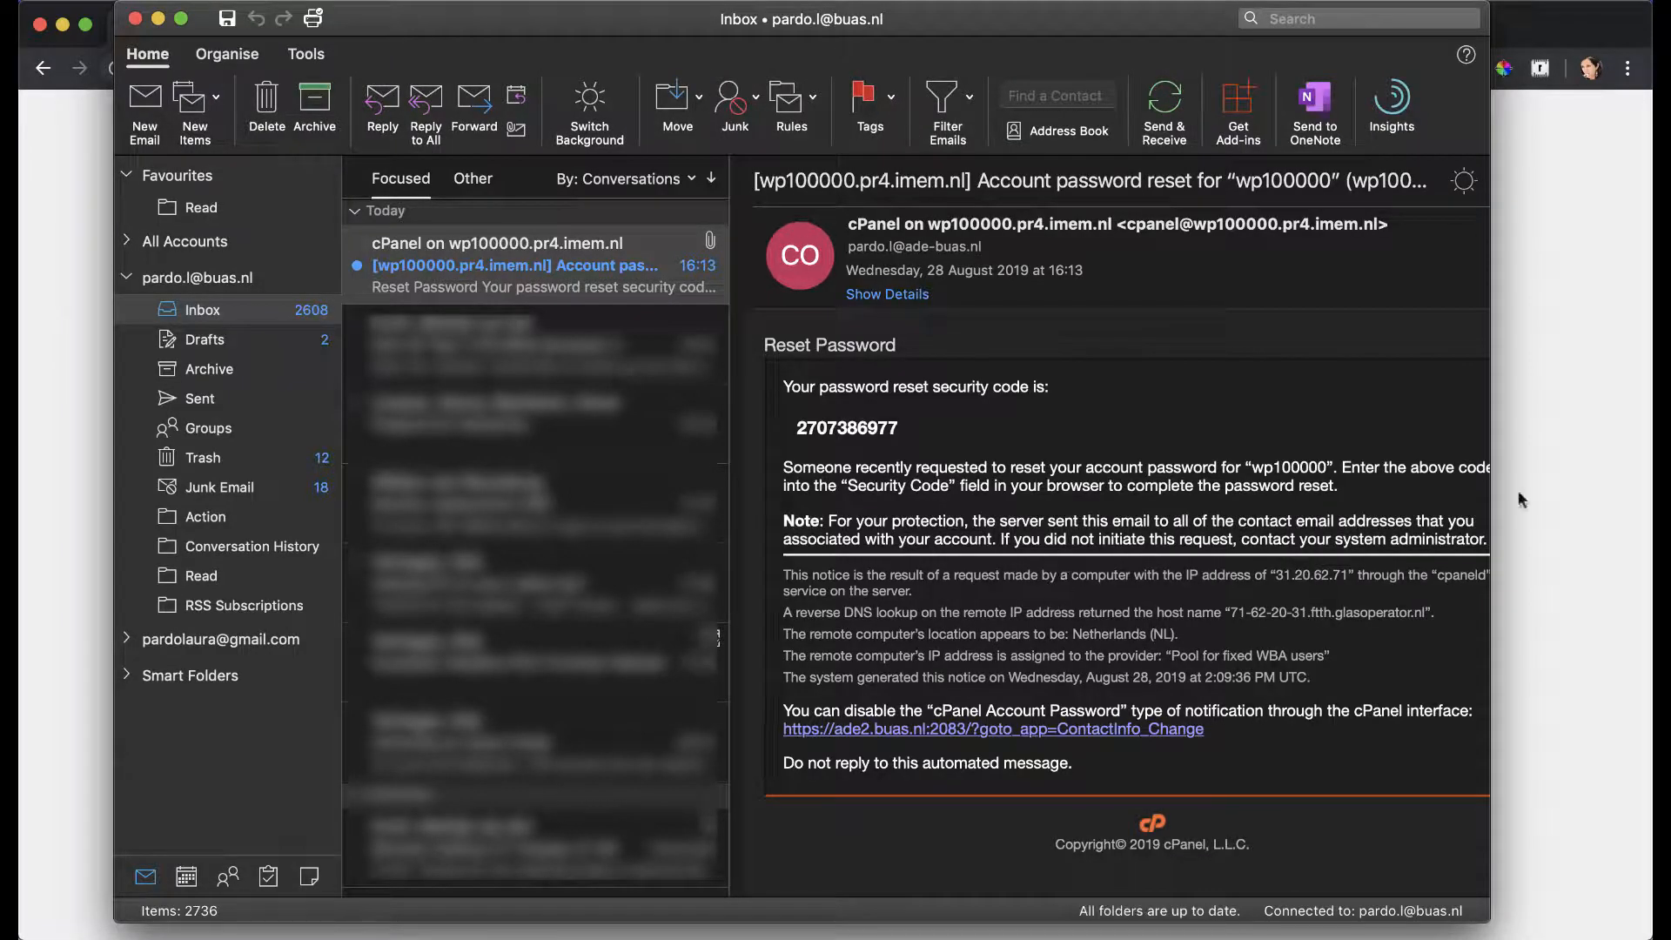
pyautogui.moveTo(1490, 495); pyautogui.dragTo(1572, 495)
pyautogui.moveTo(905, 429); pyautogui.dragTo(806, 432)
pyautogui.press('super+c')
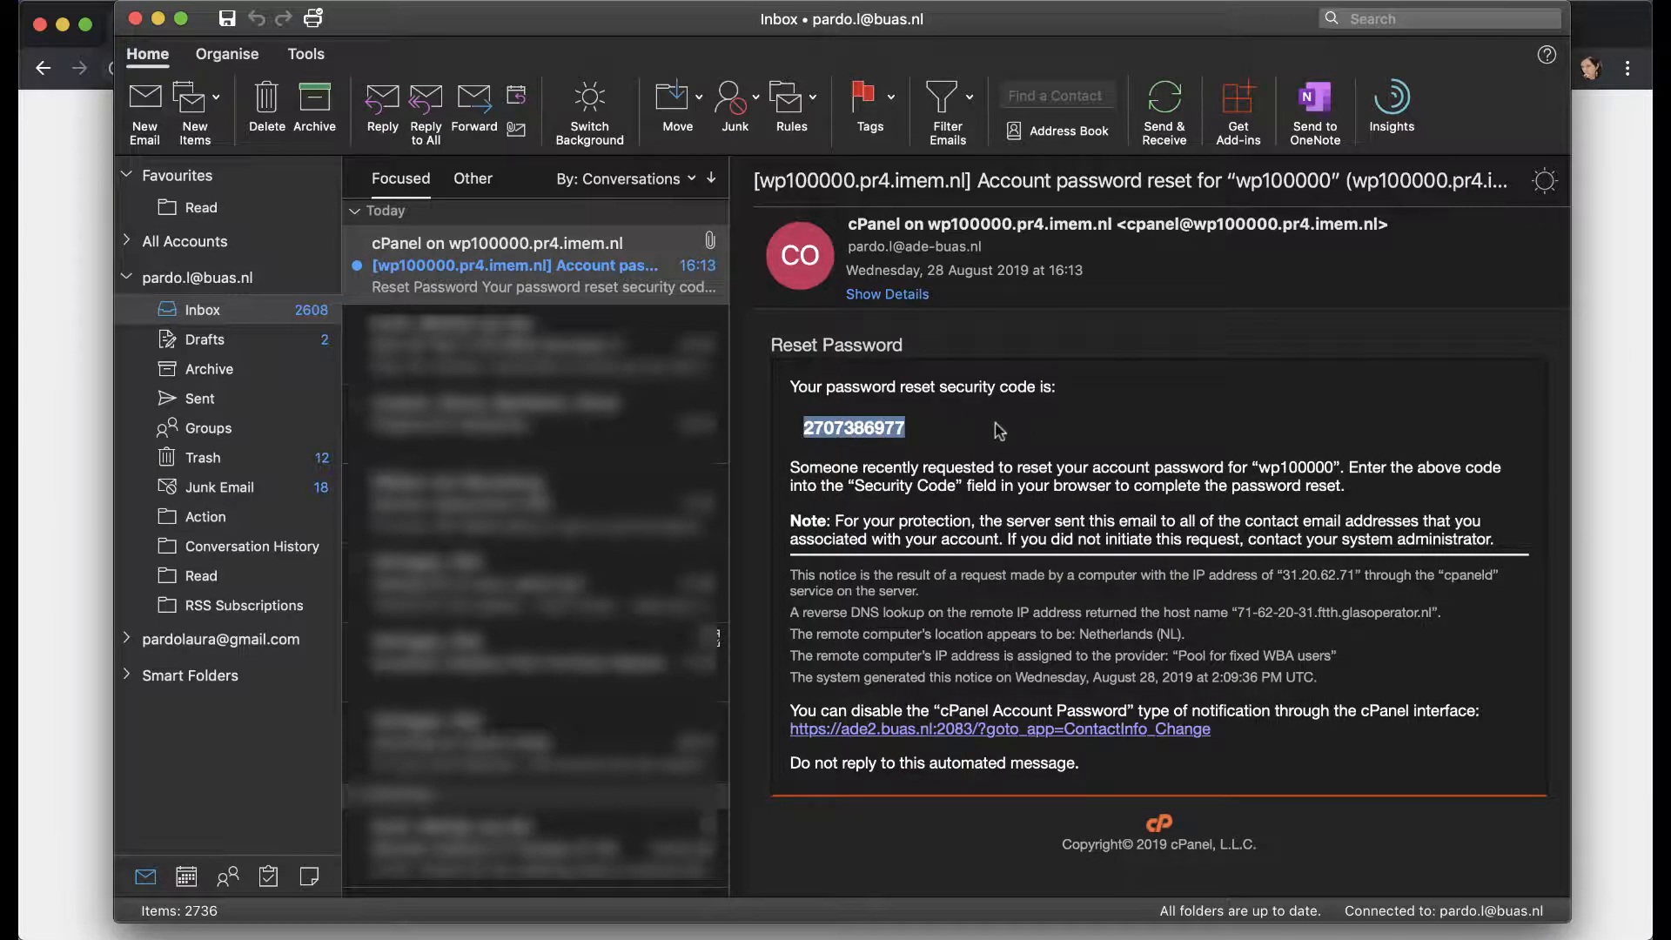
# Paste the security code into the reset page's Security Code field and submit it
pyautogui.hotkey('ctrl', 'Up')
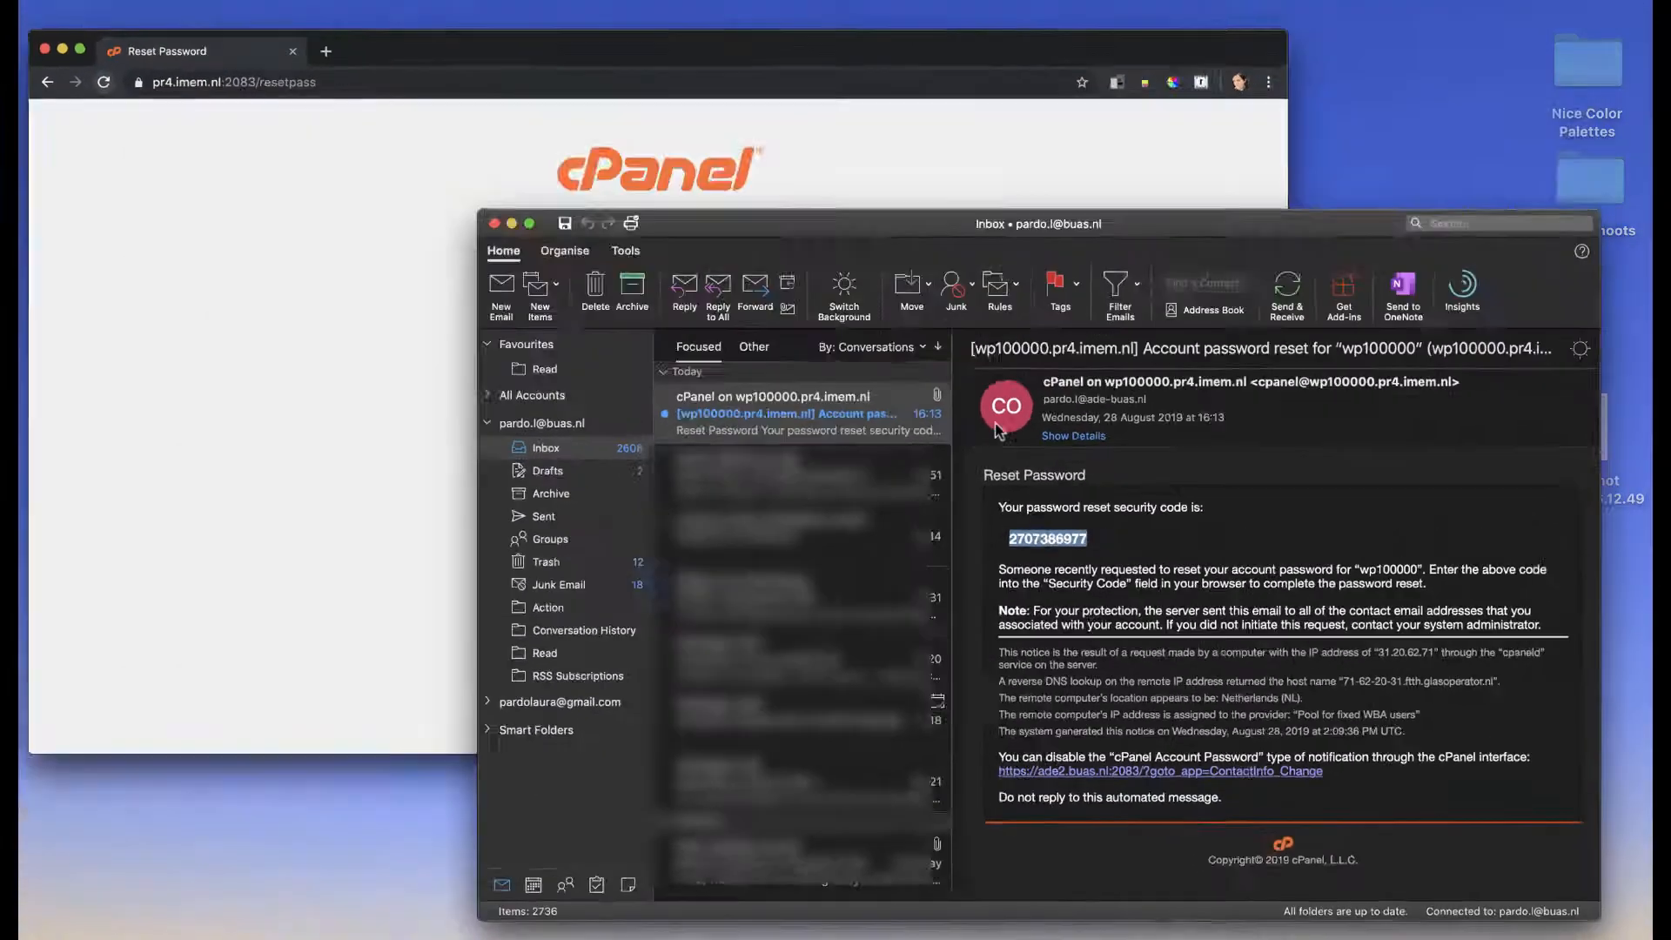
pyautogui.click(712, 358)
pyautogui.click(717, 438)
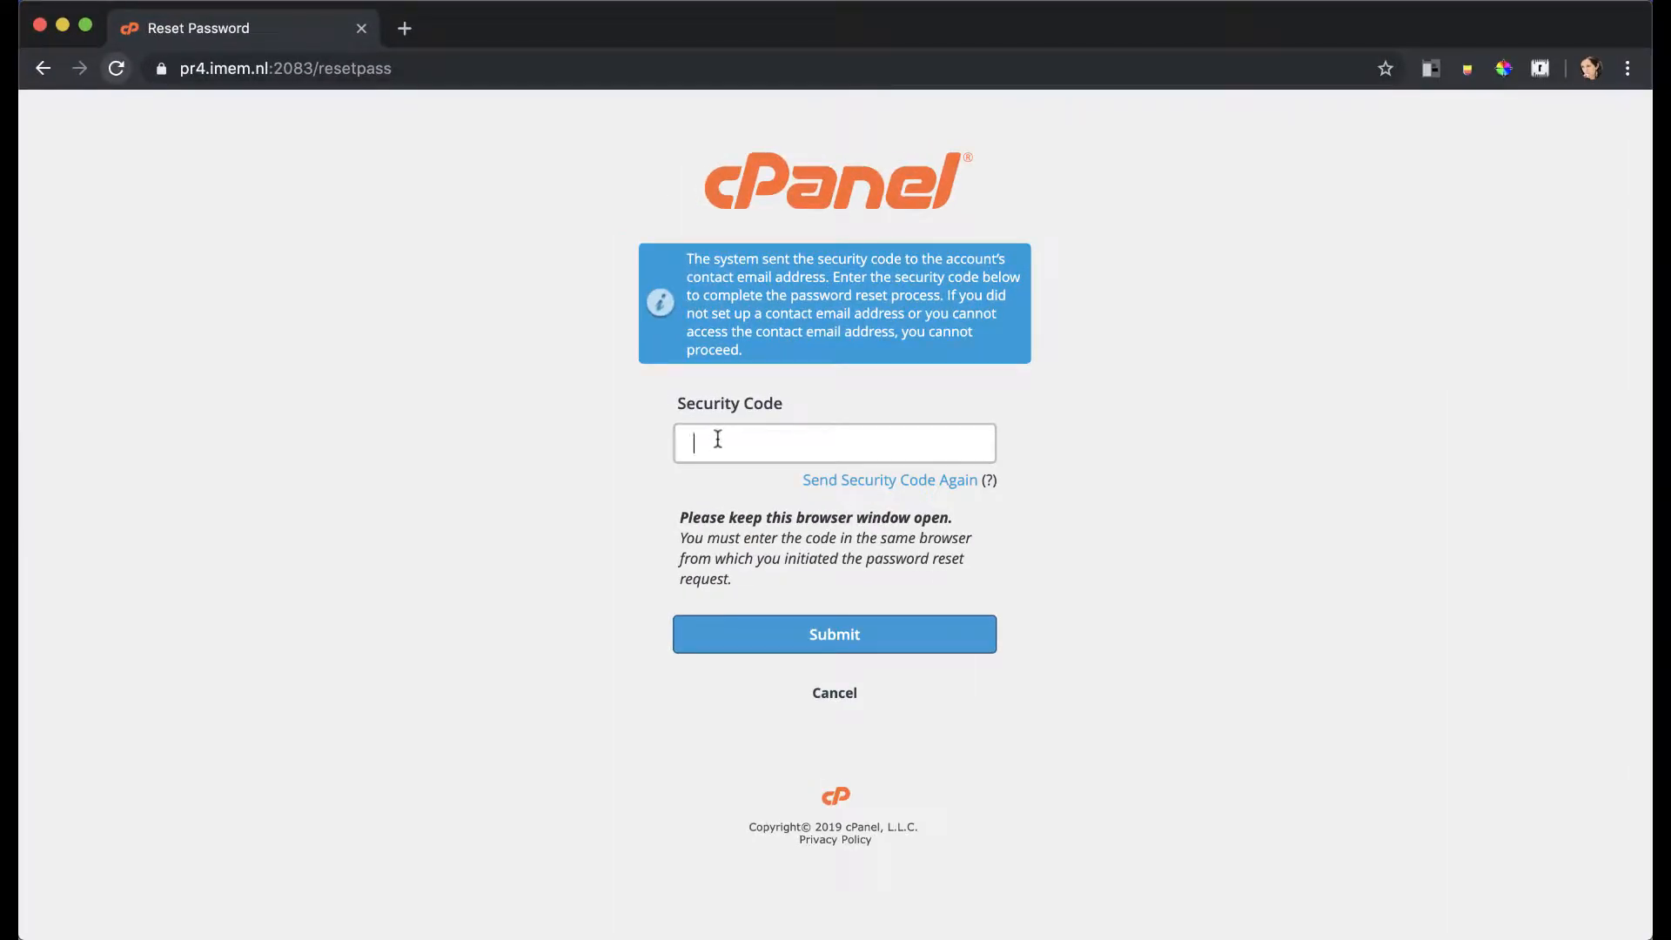
pyautogui.press('super+v')
pyautogui.click(767, 638)
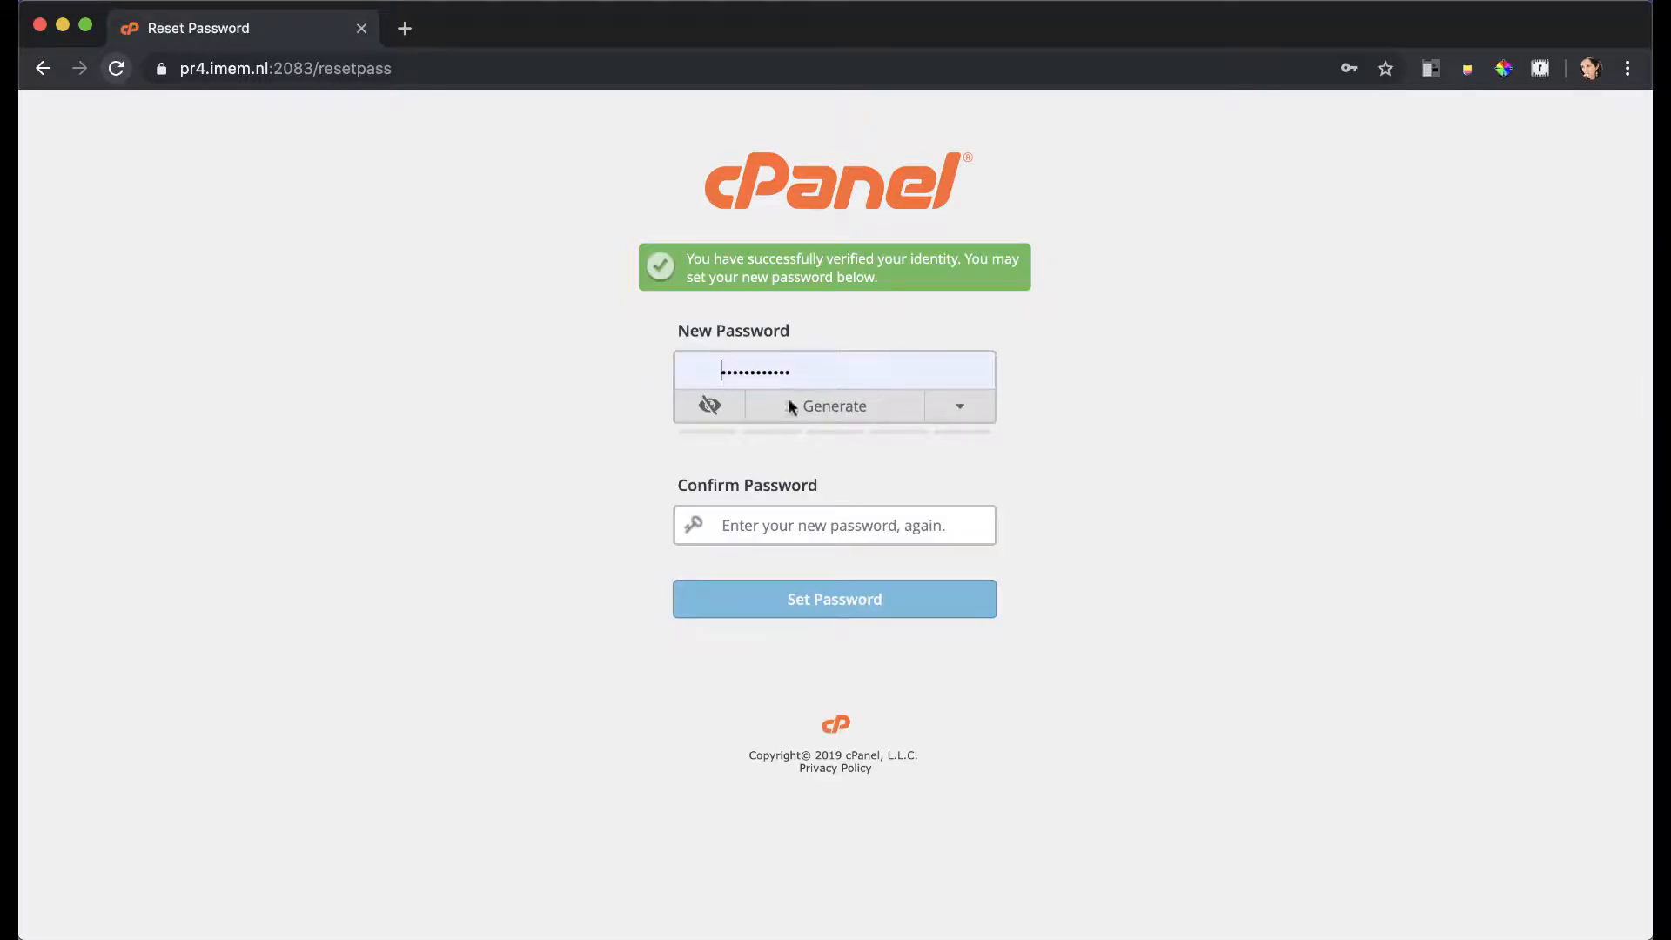
# Replace the prefilled password with a new one, confirm and save it, then head to cPanel login
pyautogui.doubleClick(794, 371)
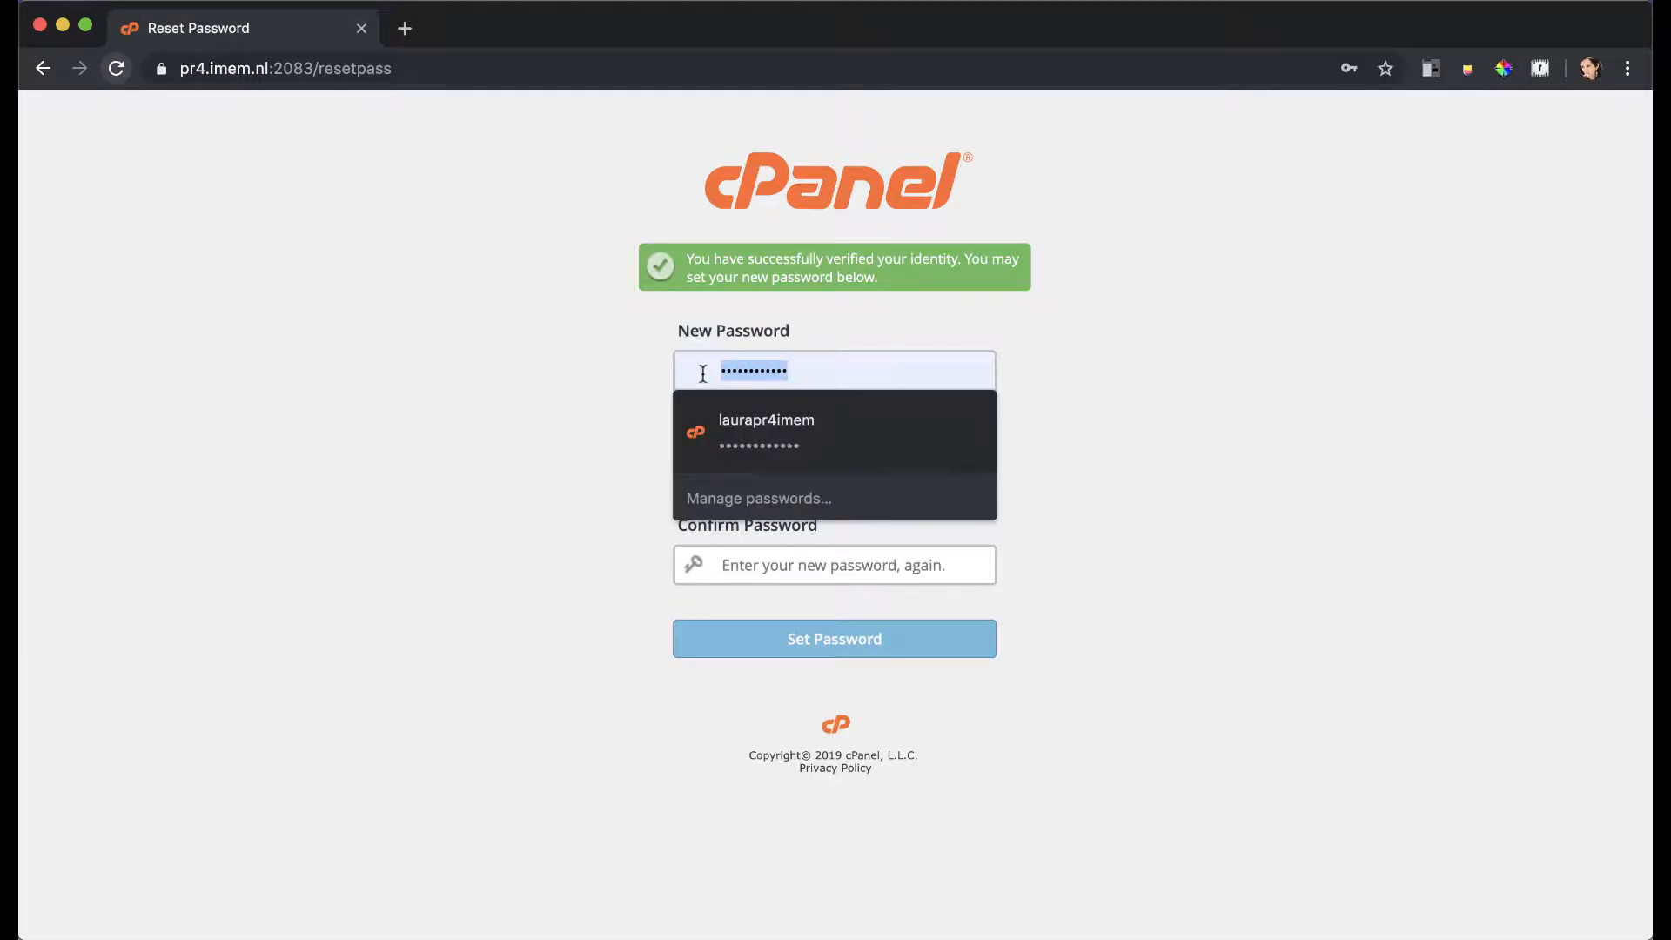
pyautogui.press('BackSpace')
pyautogui.write('••')
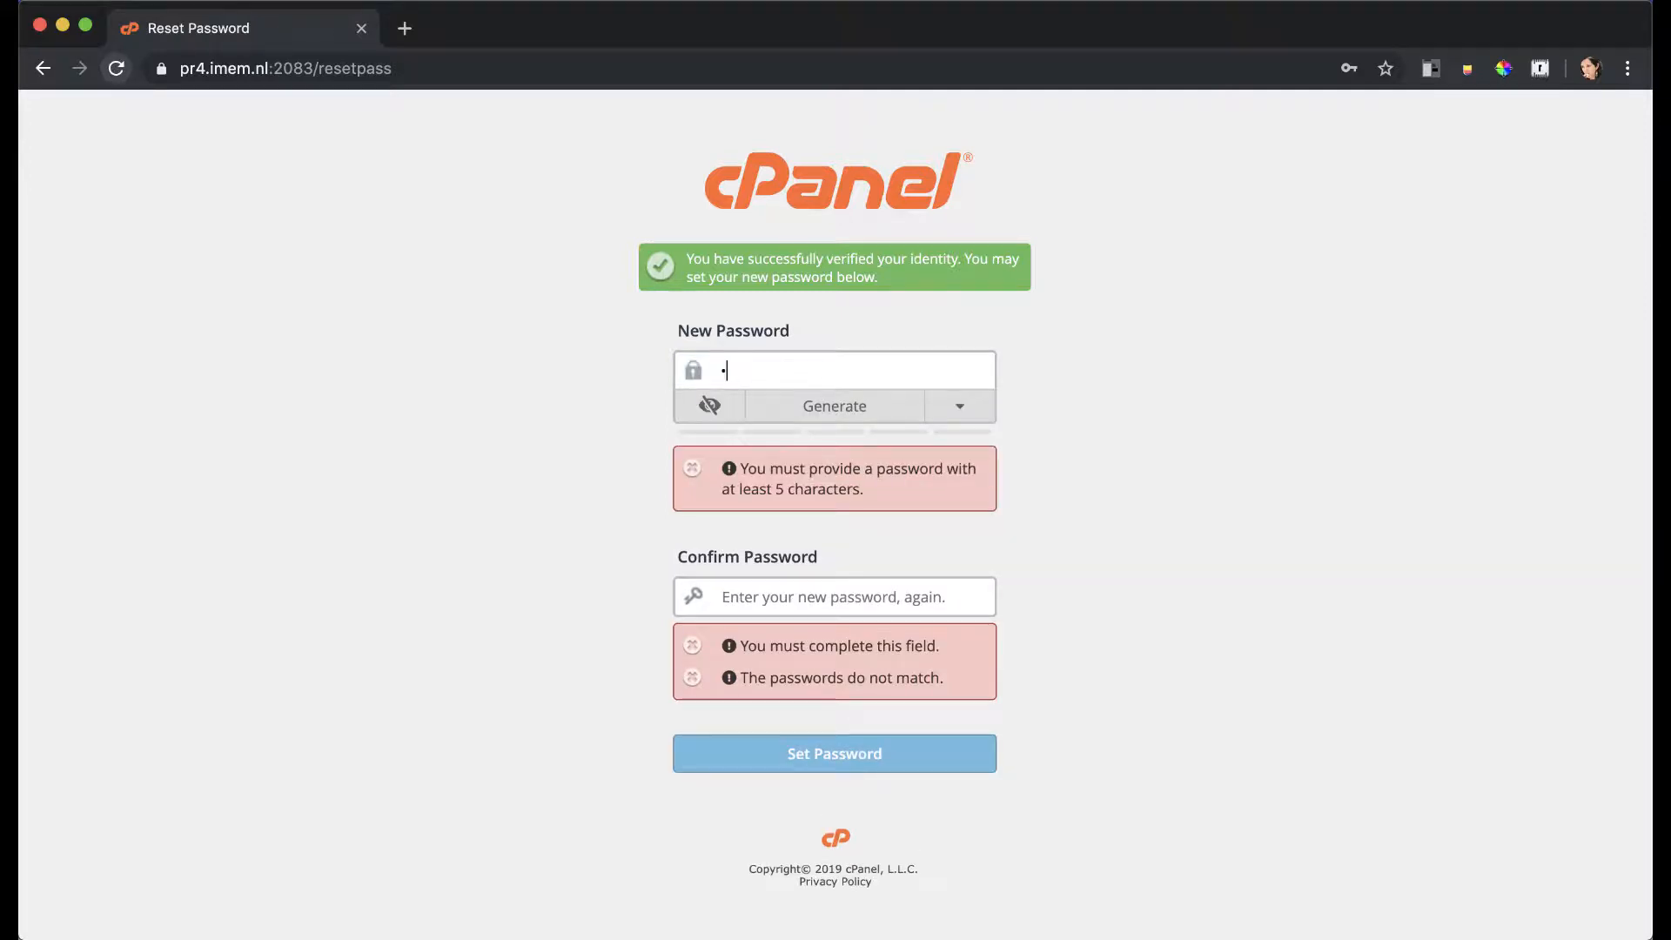
pyautogui.write('•••••••')
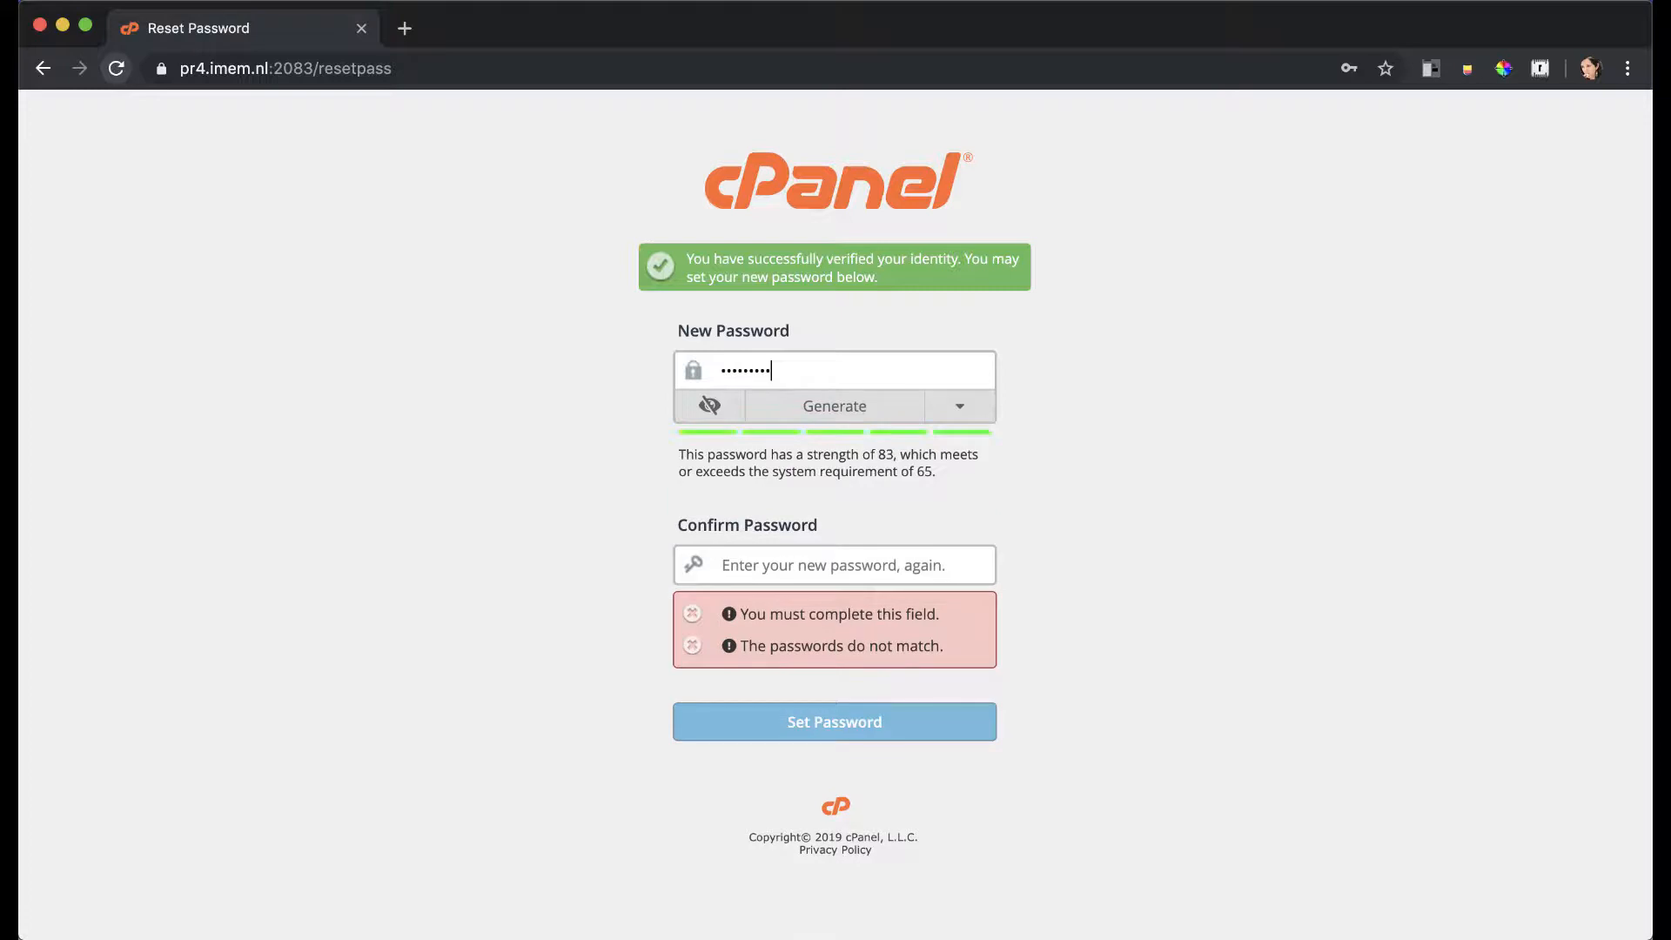
pyautogui.click(820, 555)
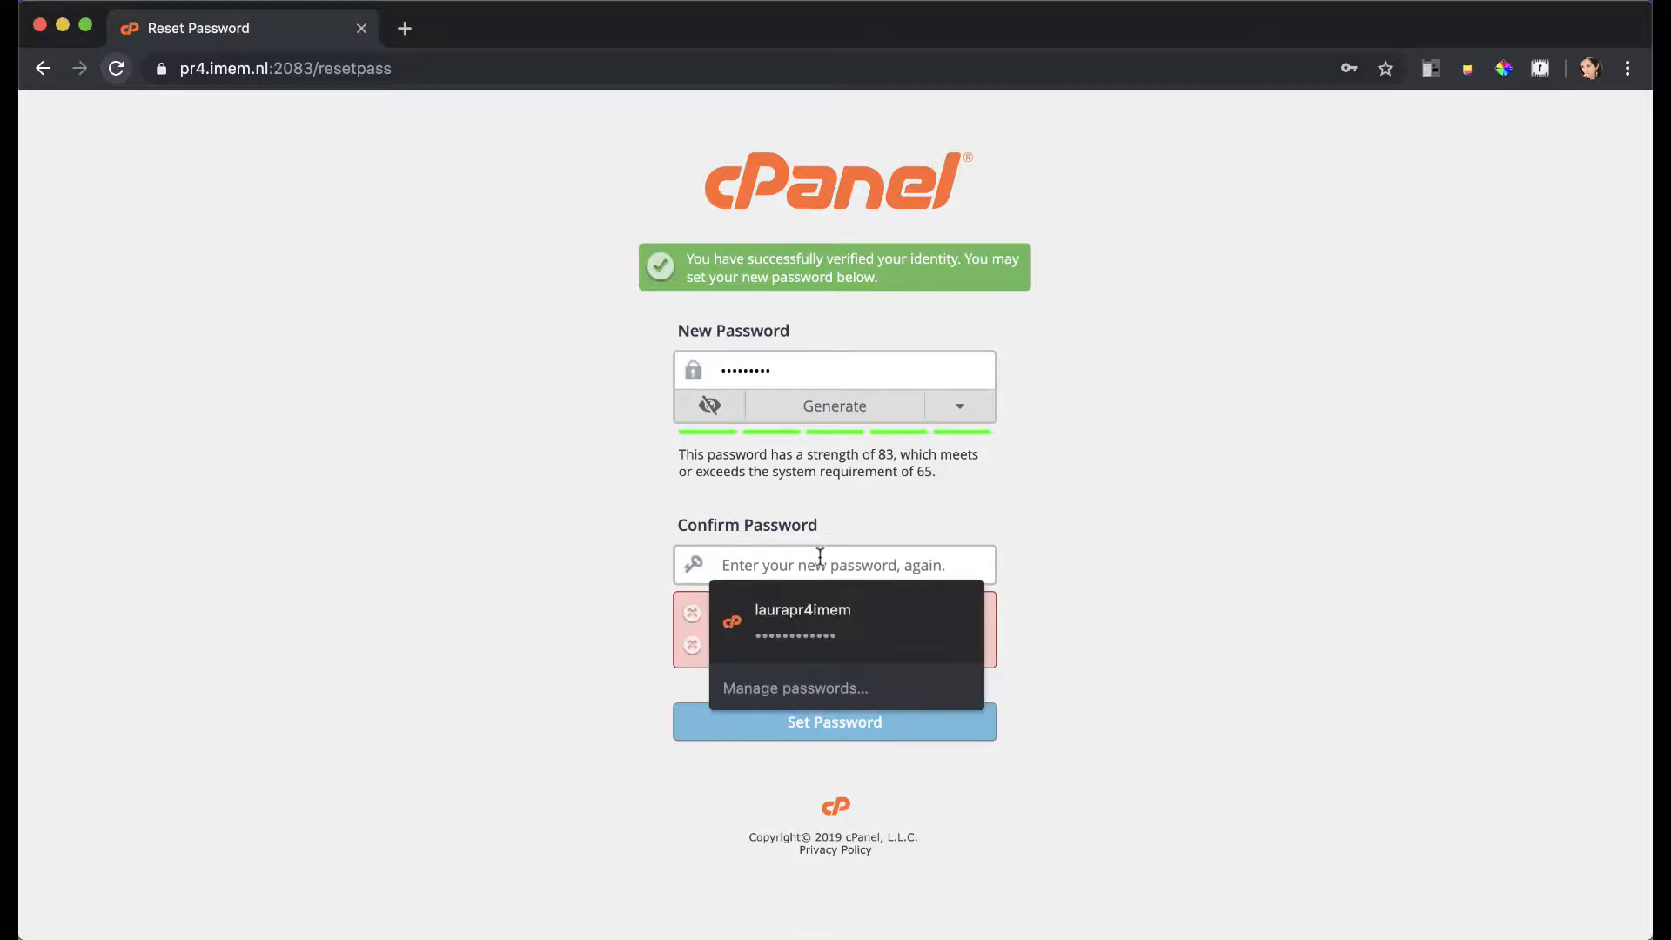
pyautogui.write('••')
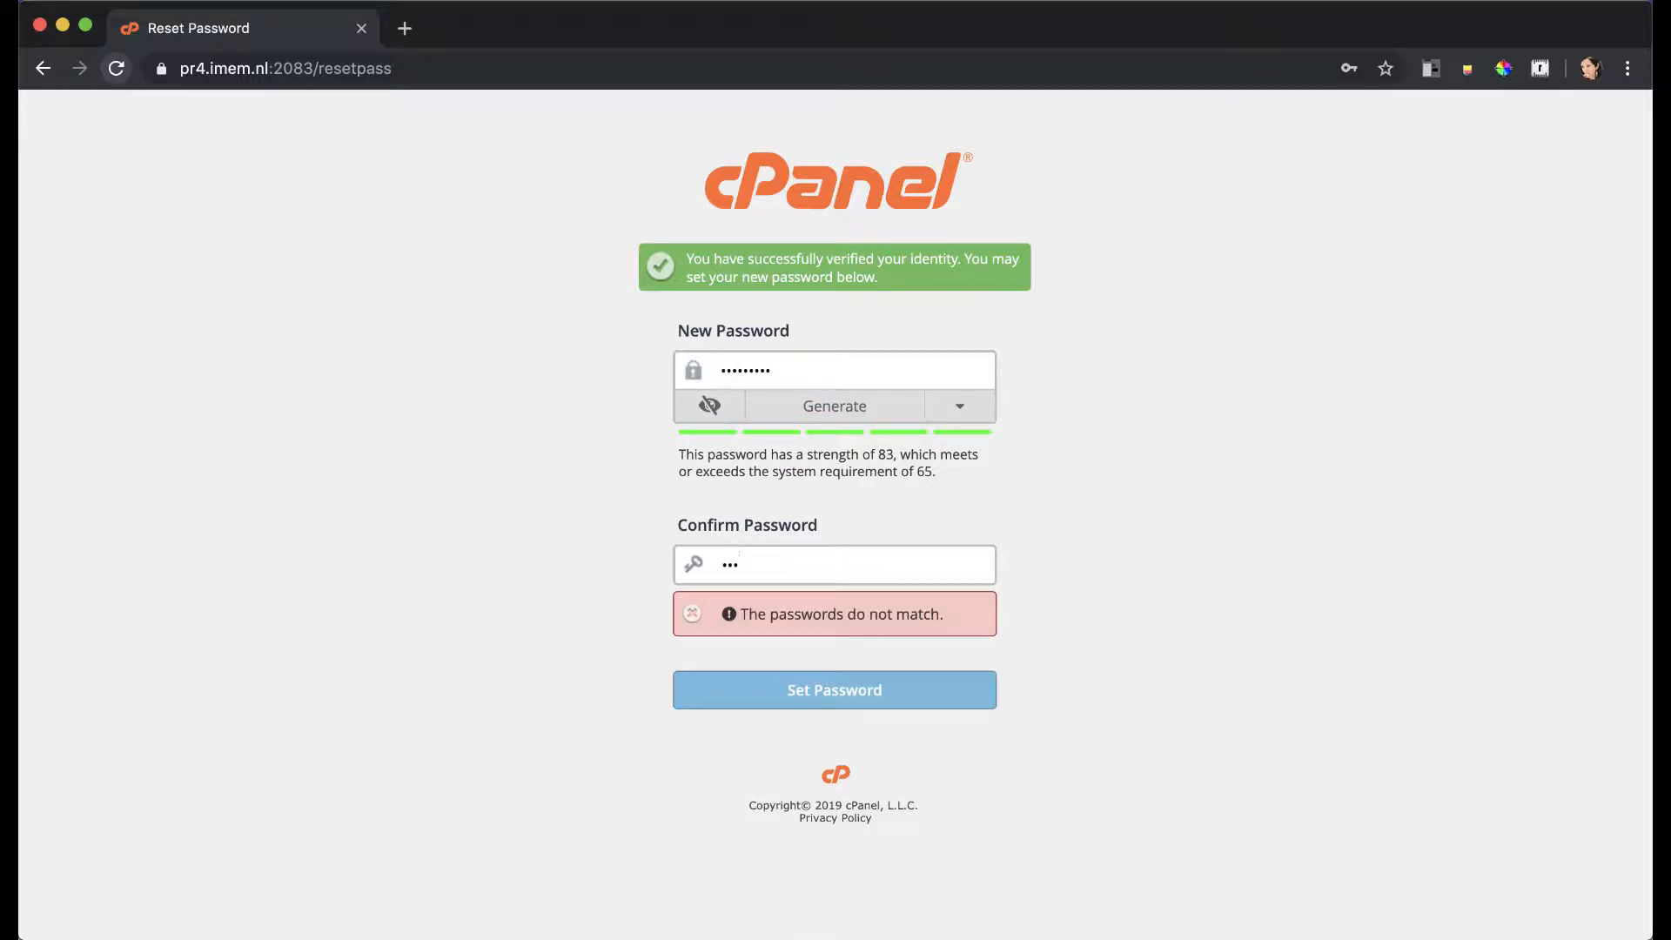
pyautogui.write('•••••')
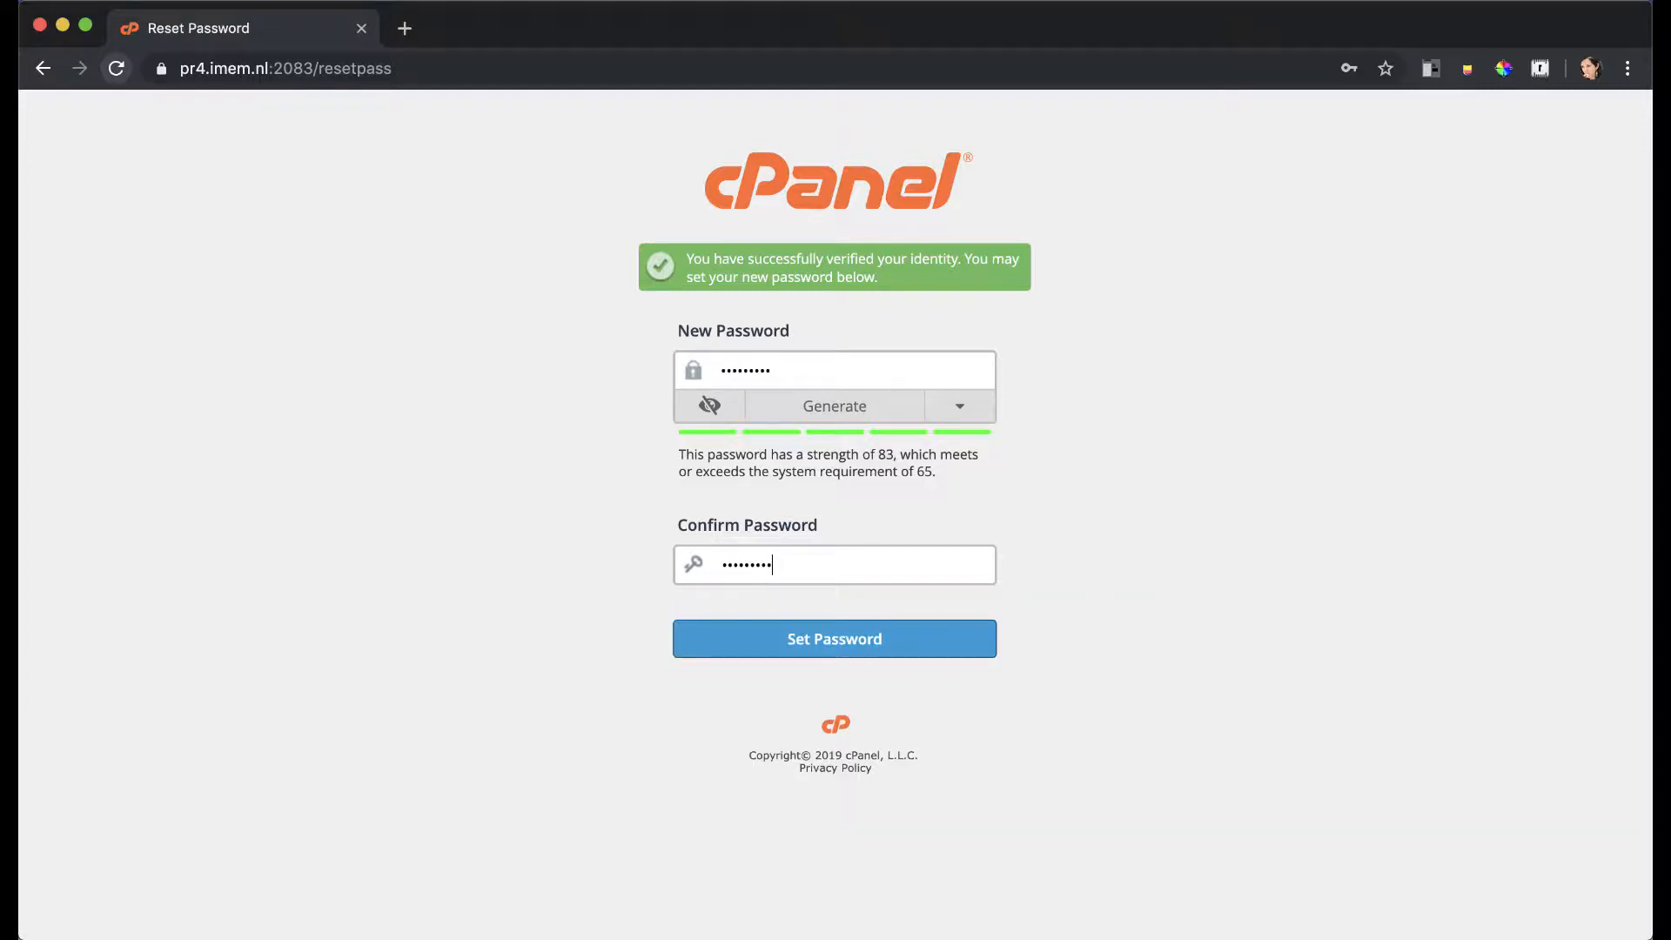
pyautogui.click(843, 638)
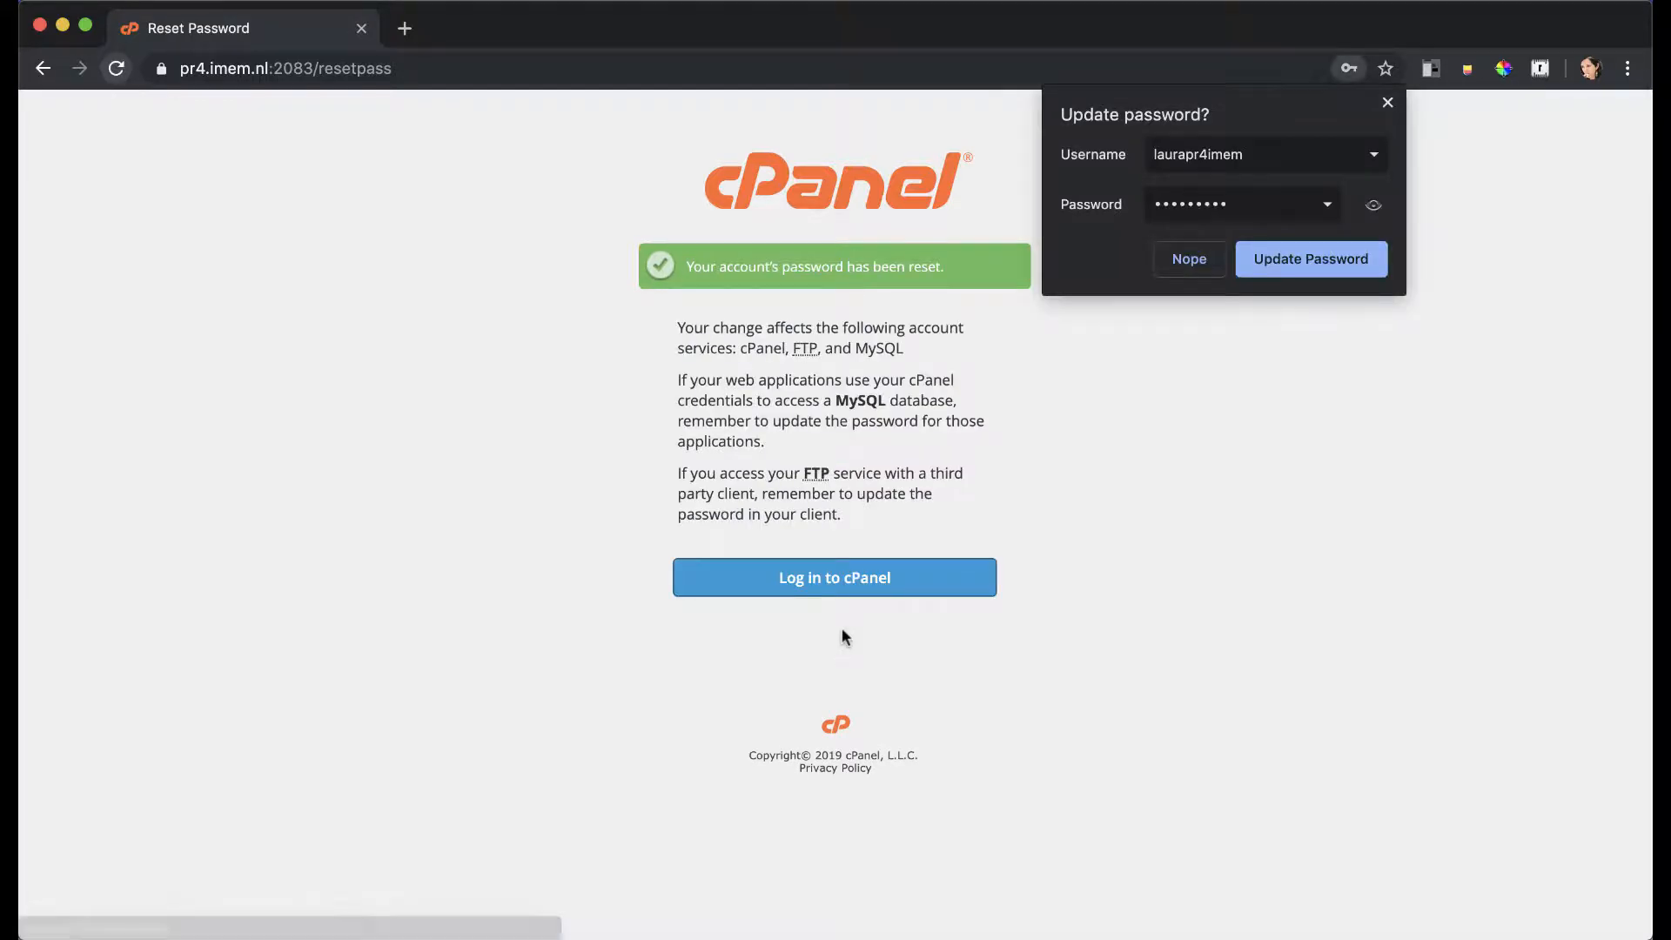
pyautogui.click(1116, 657)
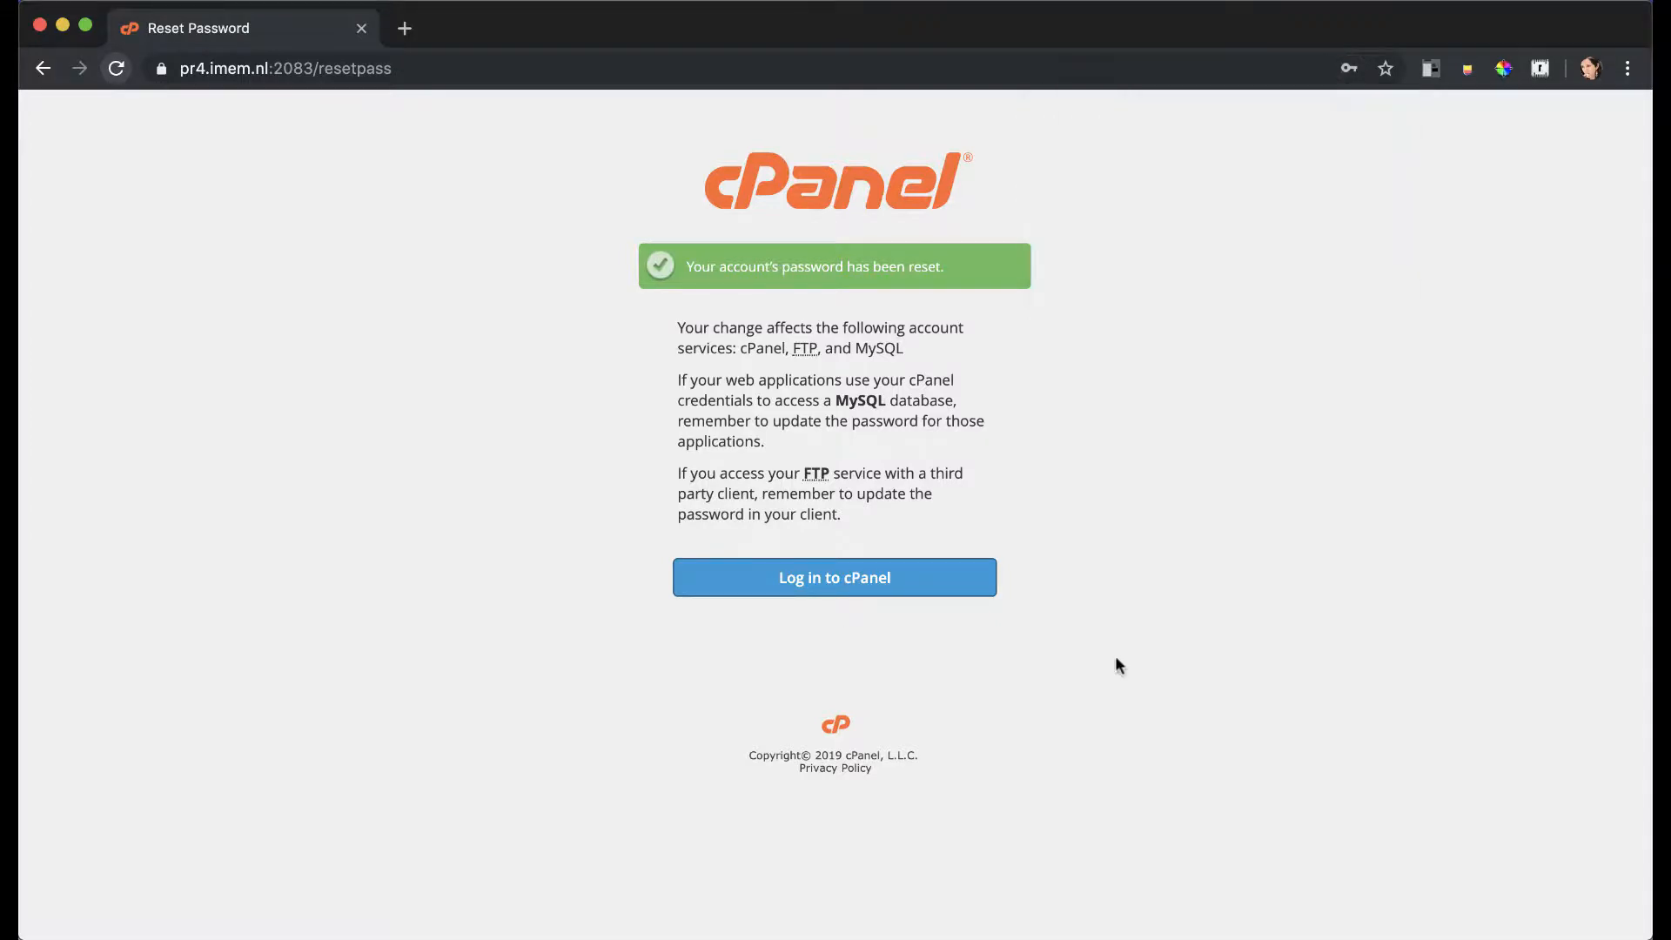
pyautogui.click(944, 589)
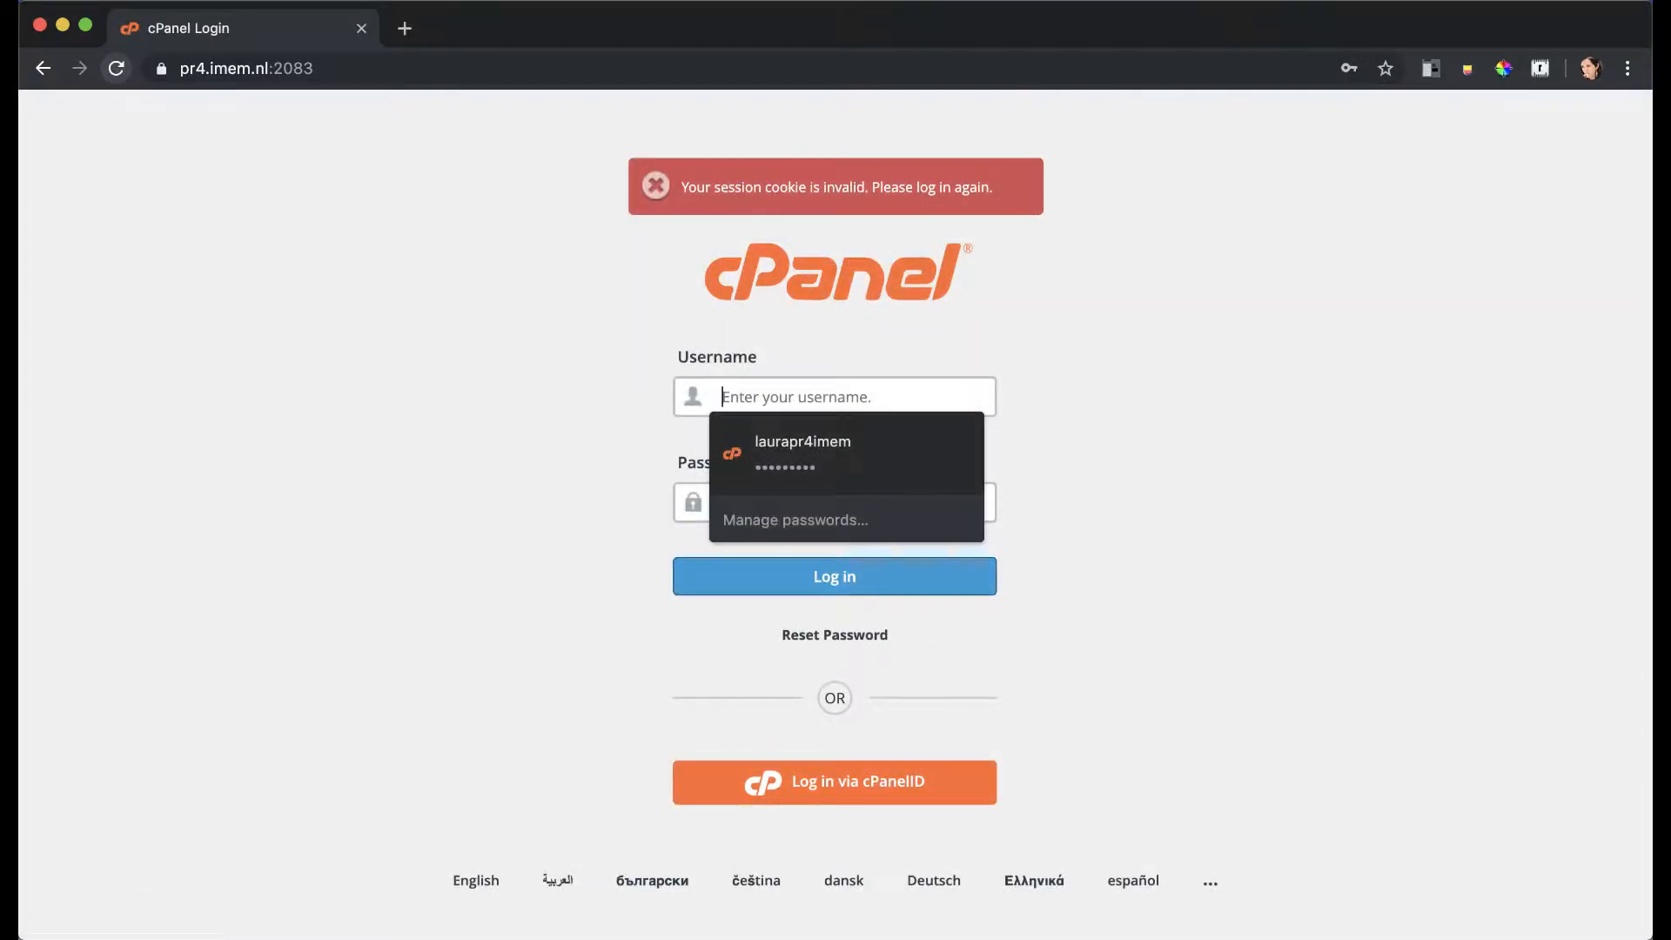
# Enter the account username and replace the autofilled old password with the new one
pyautogui.write('wp1')
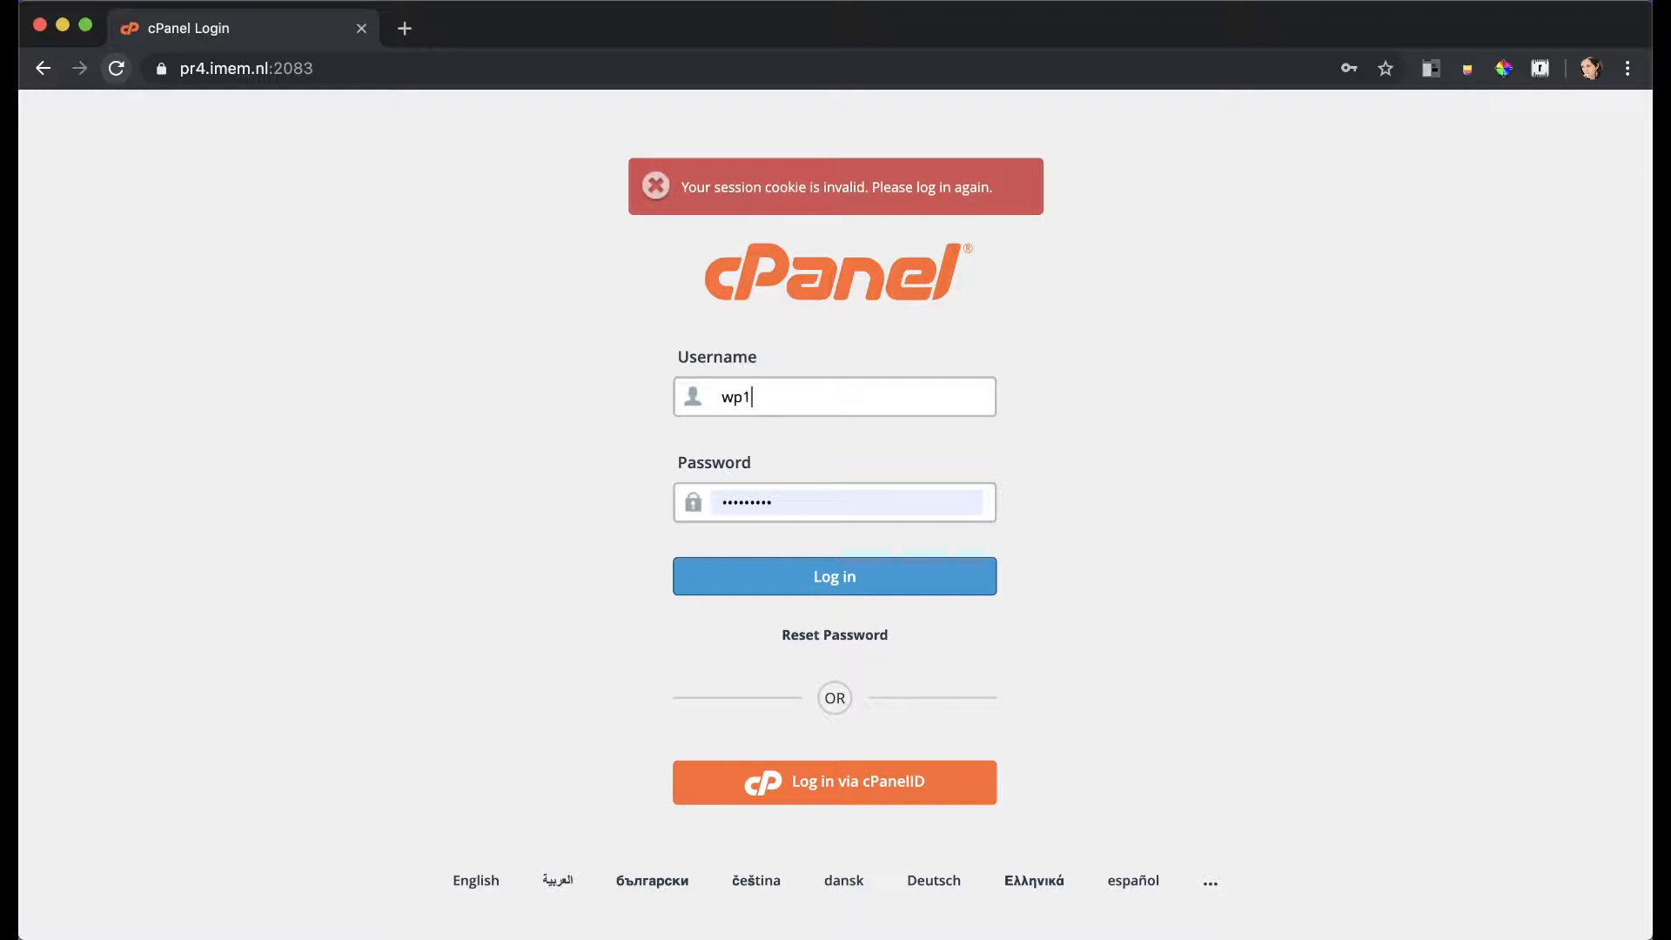
pyautogui.write('00000')
pyautogui.click(766, 502)
pyautogui.press('BackSpace')
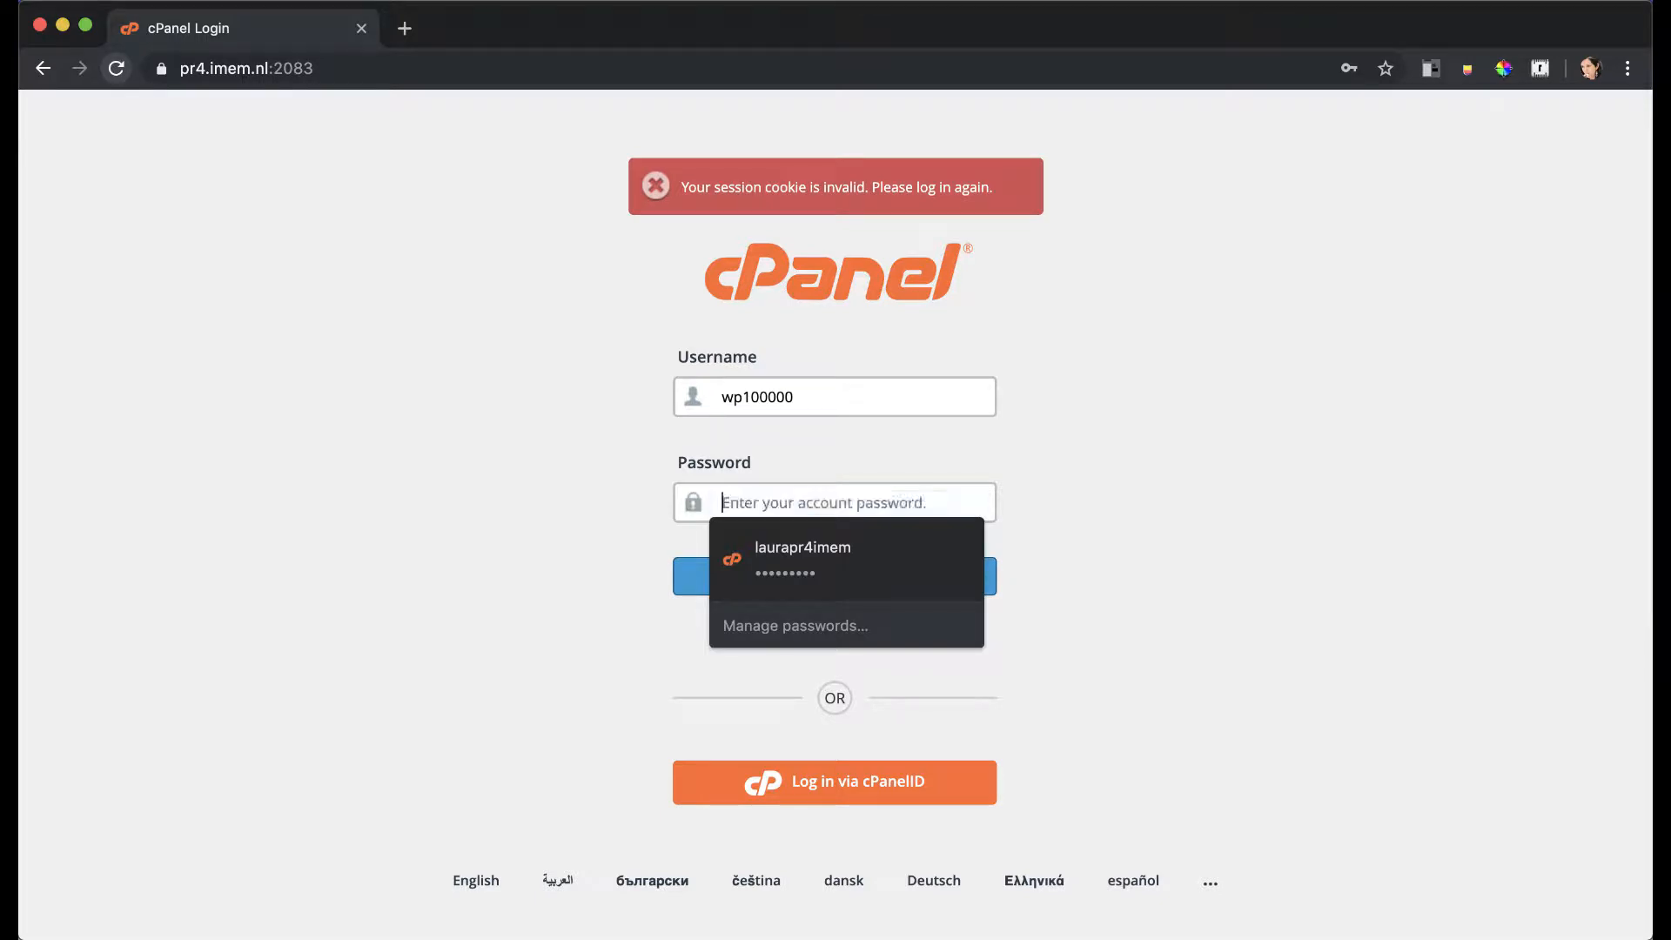
pyautogui.write('••')
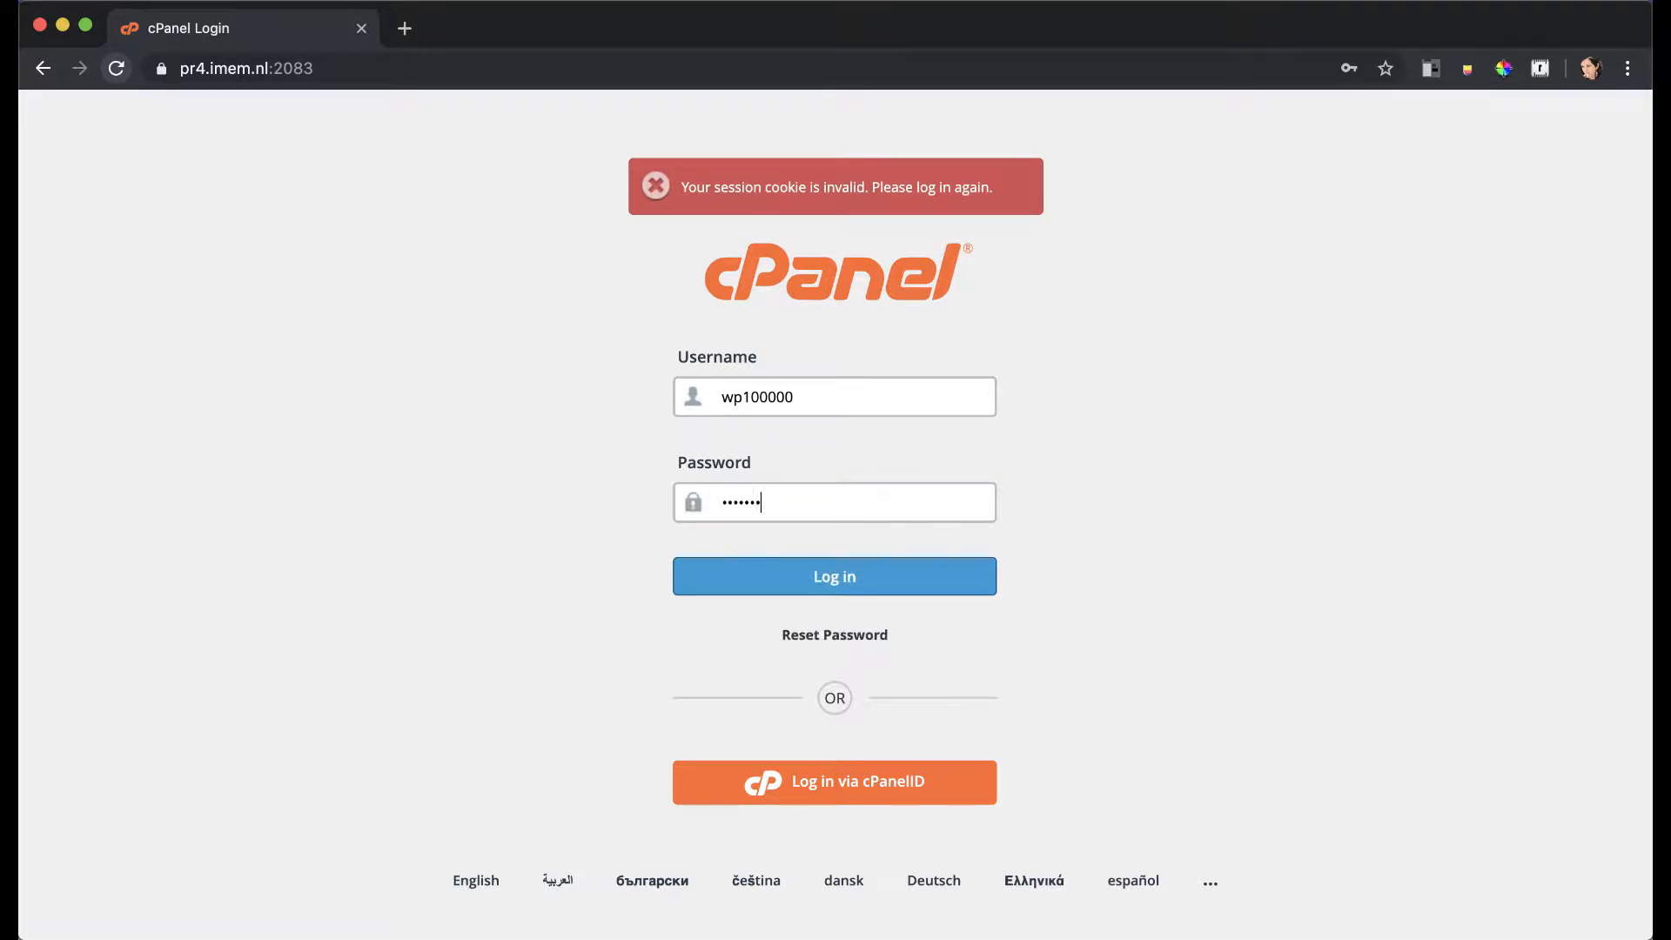
# Log in to cPanel and save the login password in Chrome
pyautogui.click(818, 579)
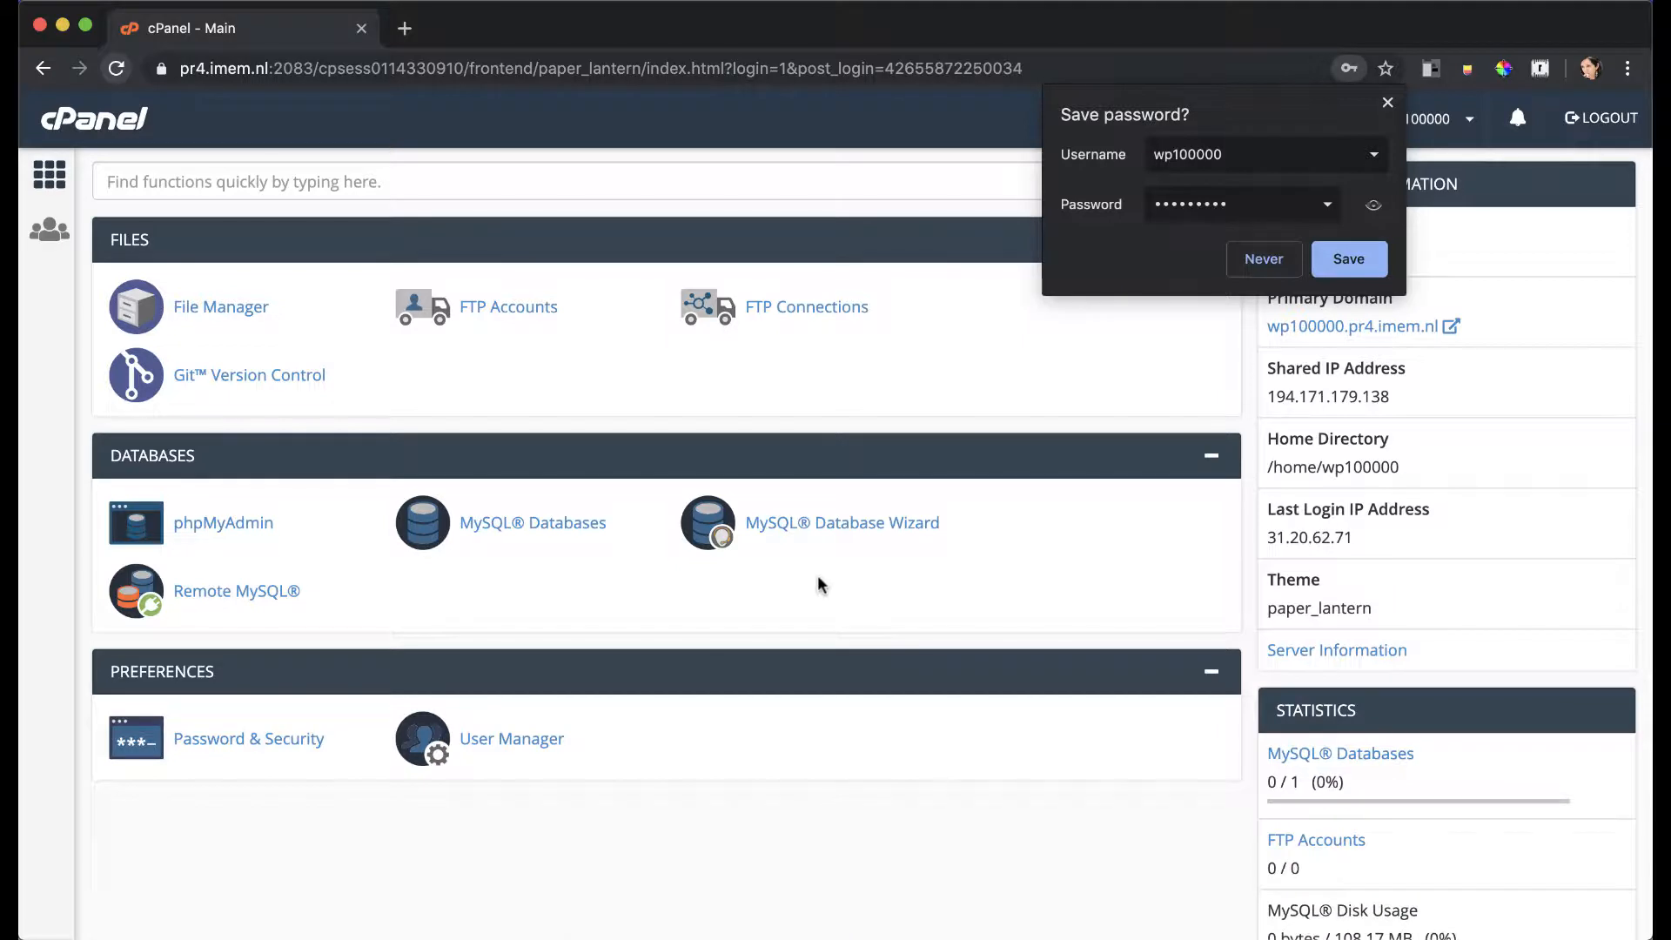
pyautogui.click(1364, 255)
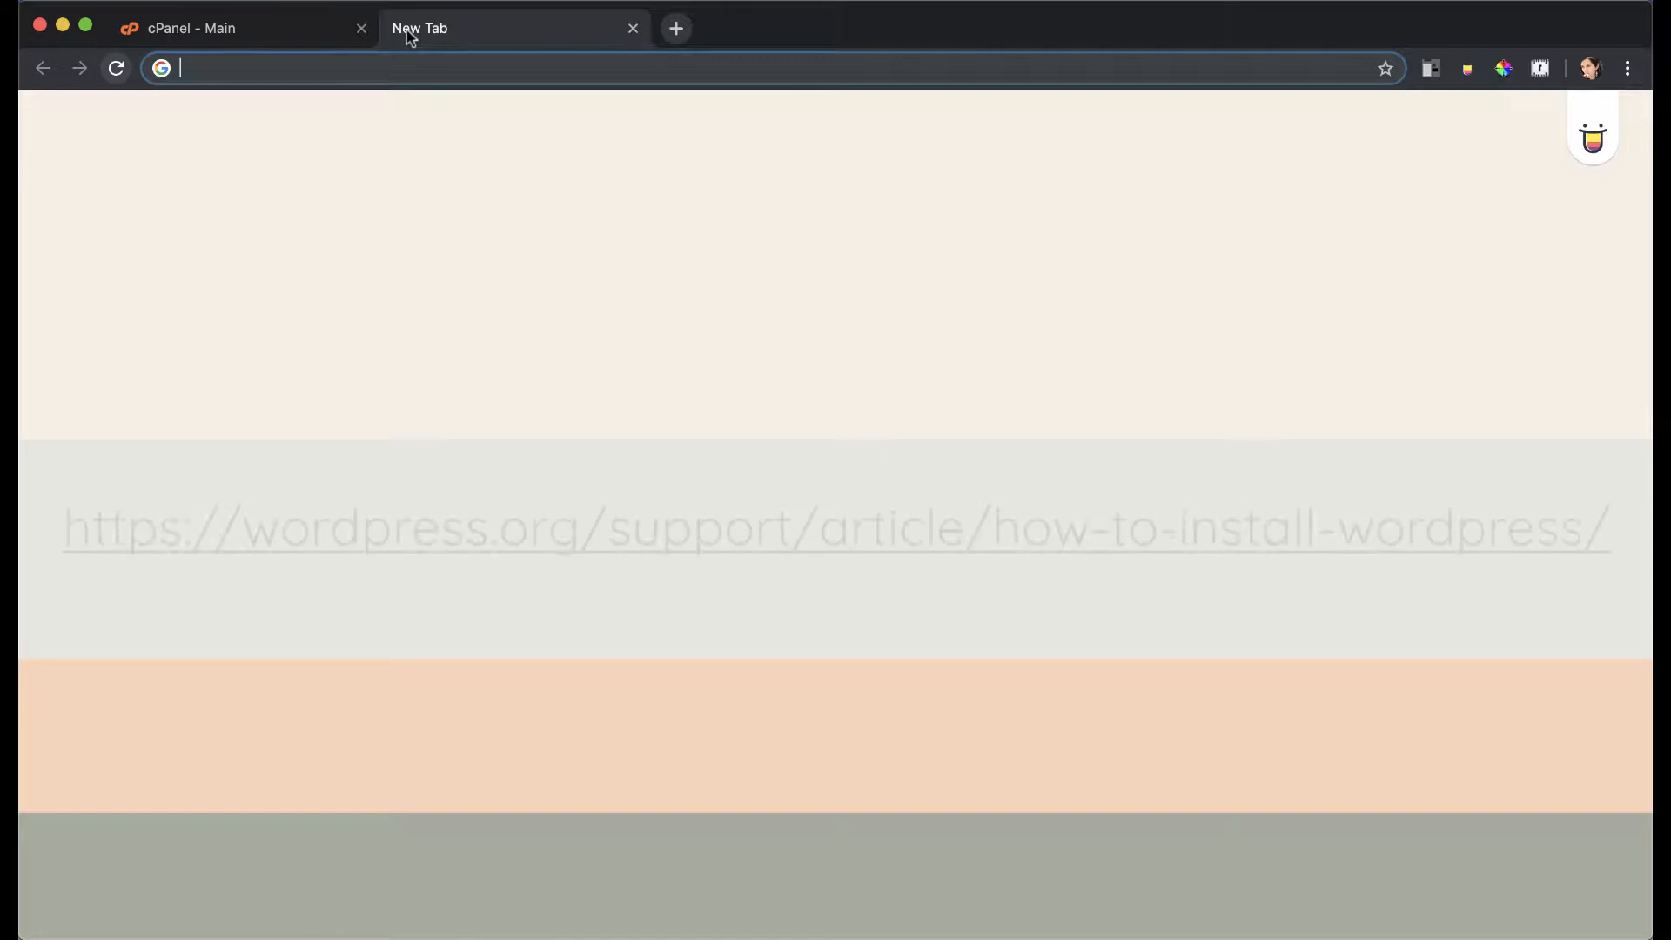
# Load WordPress.org's 'How to install WordPress' article and scroll to its Basic Instructions
pyautogui.write('wo')
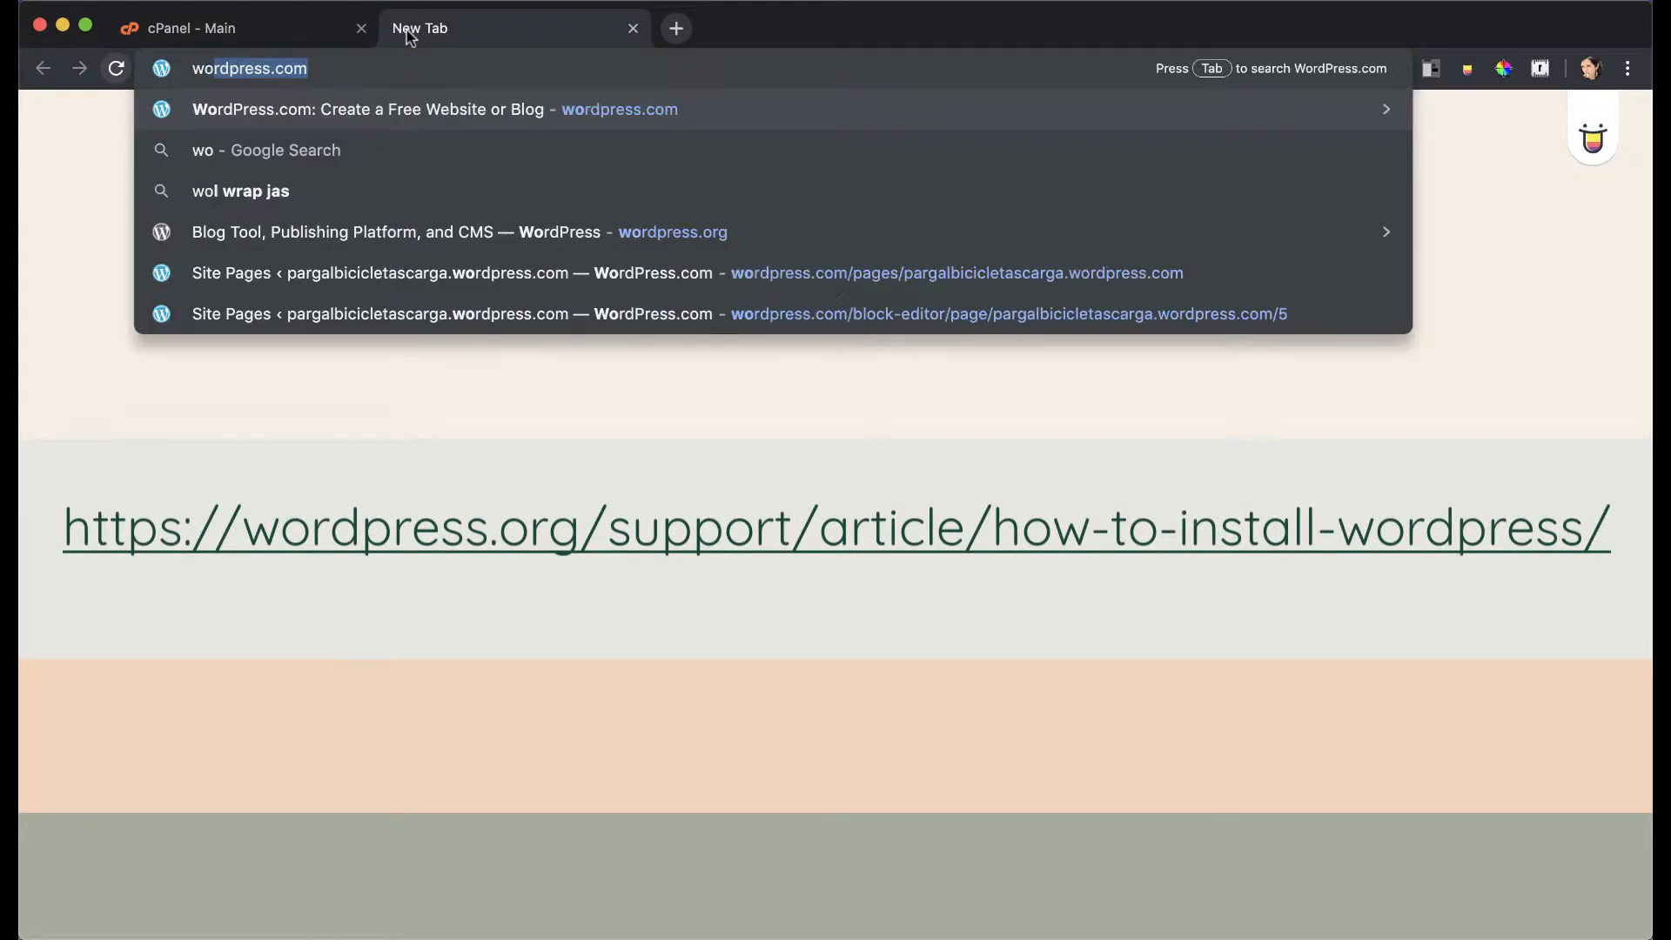
pyautogui.write('rdpres')
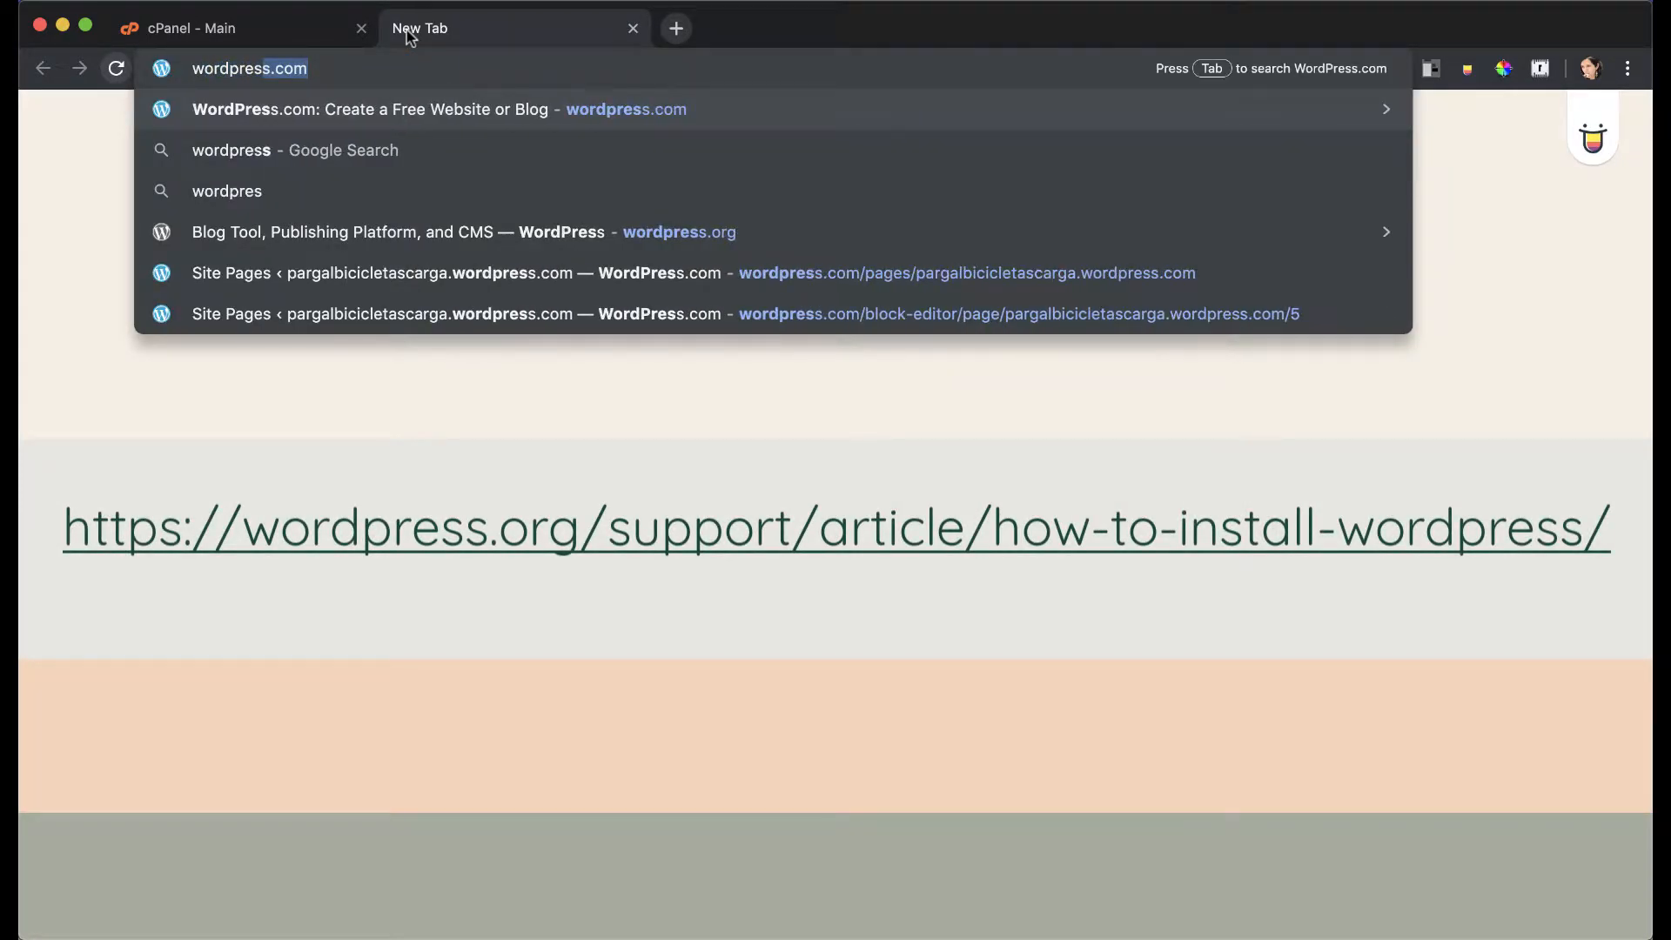
pyautogui.write('s.')
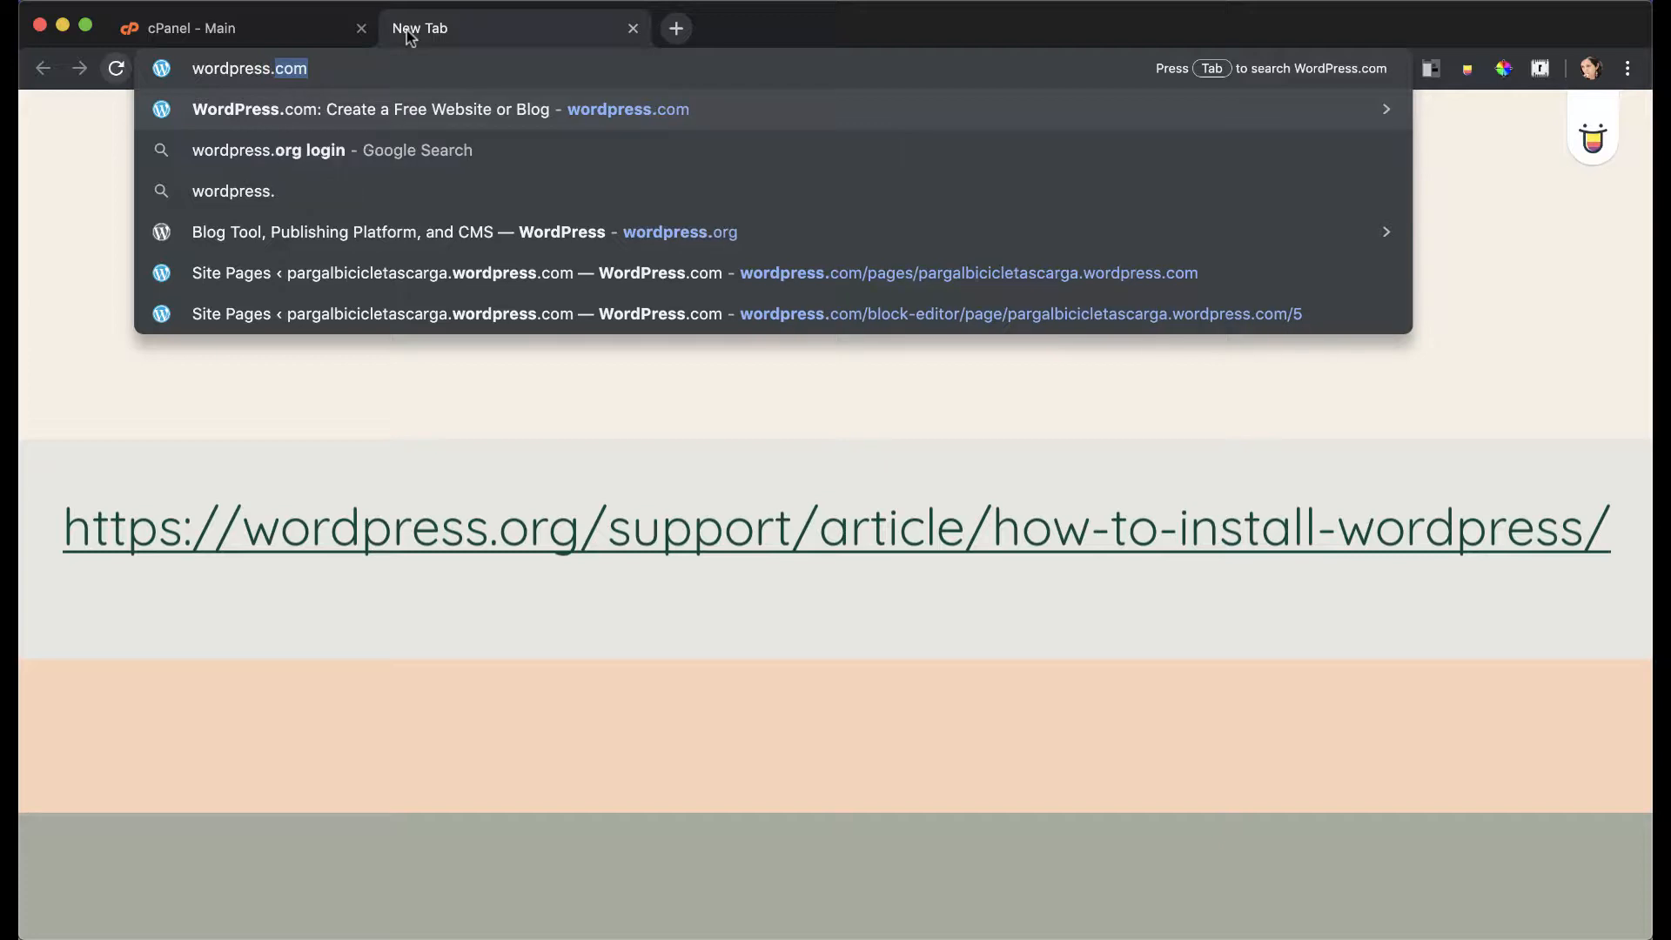
pyautogui.write('org')
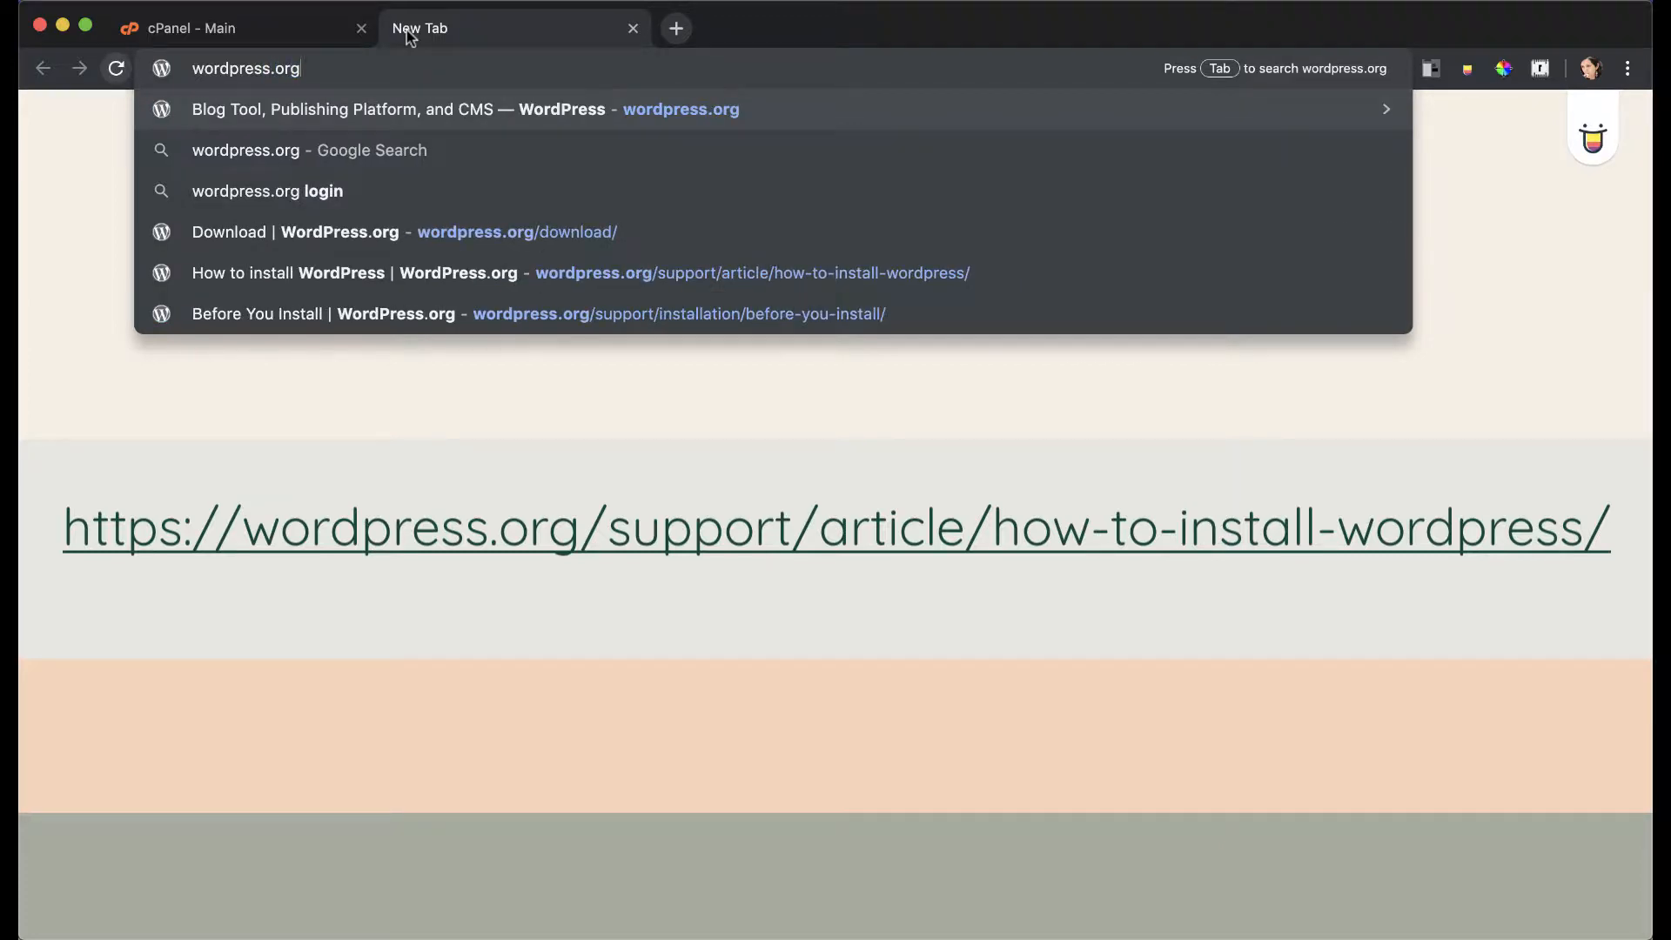
pyautogui.write('/su')
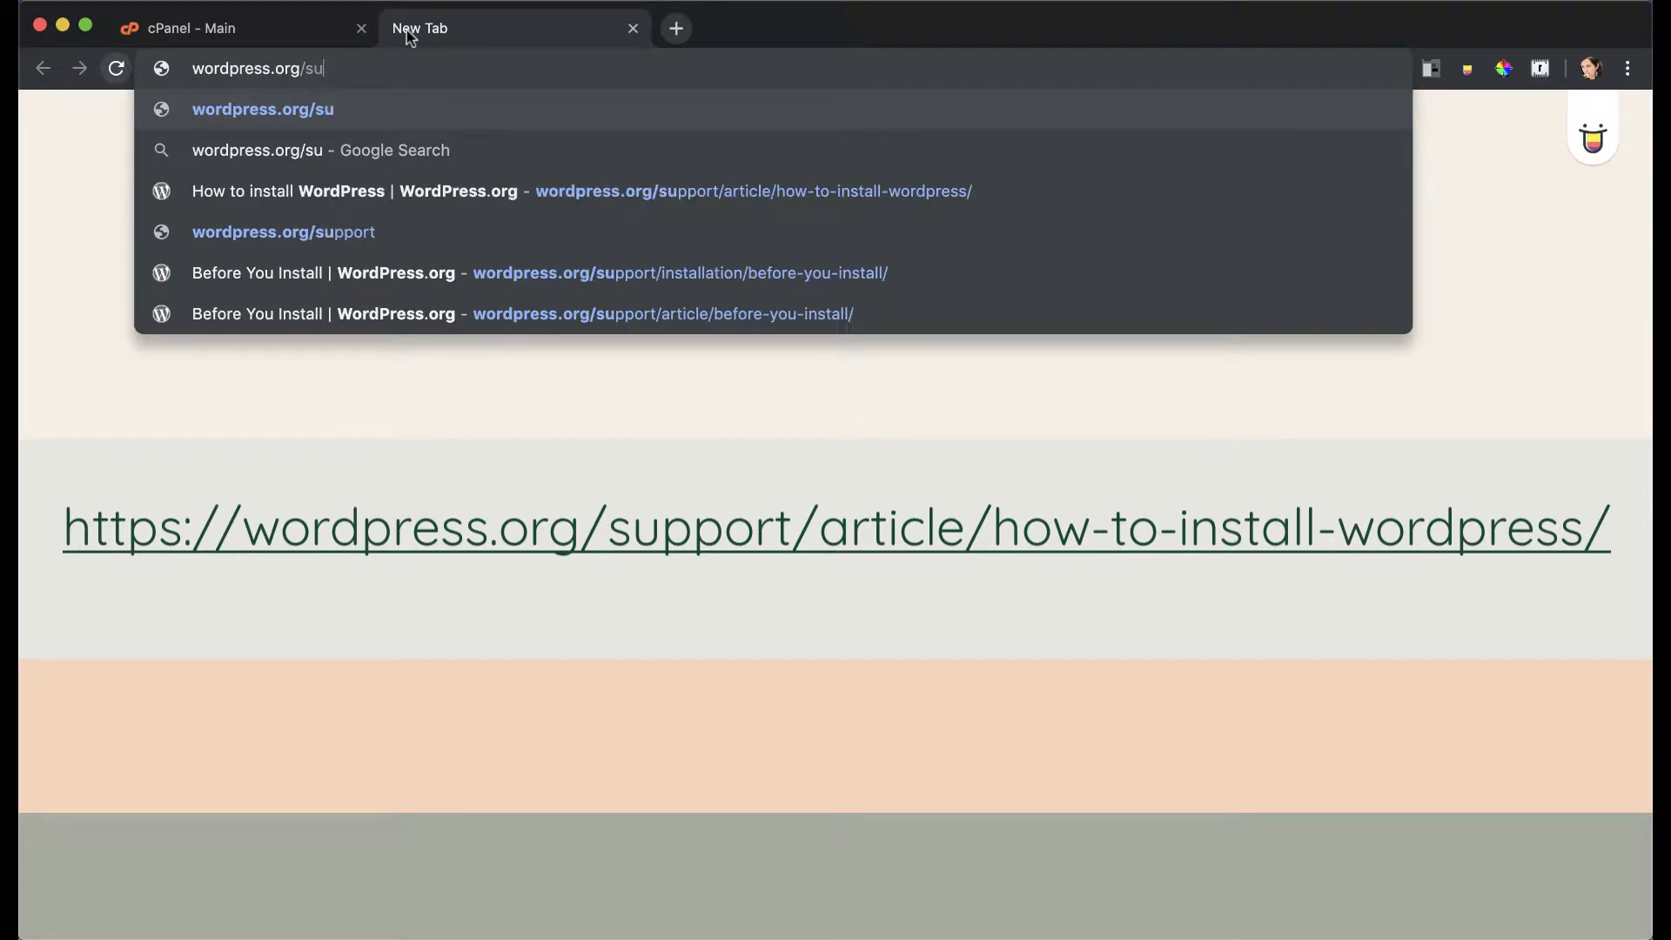
pyautogui.press('Down')
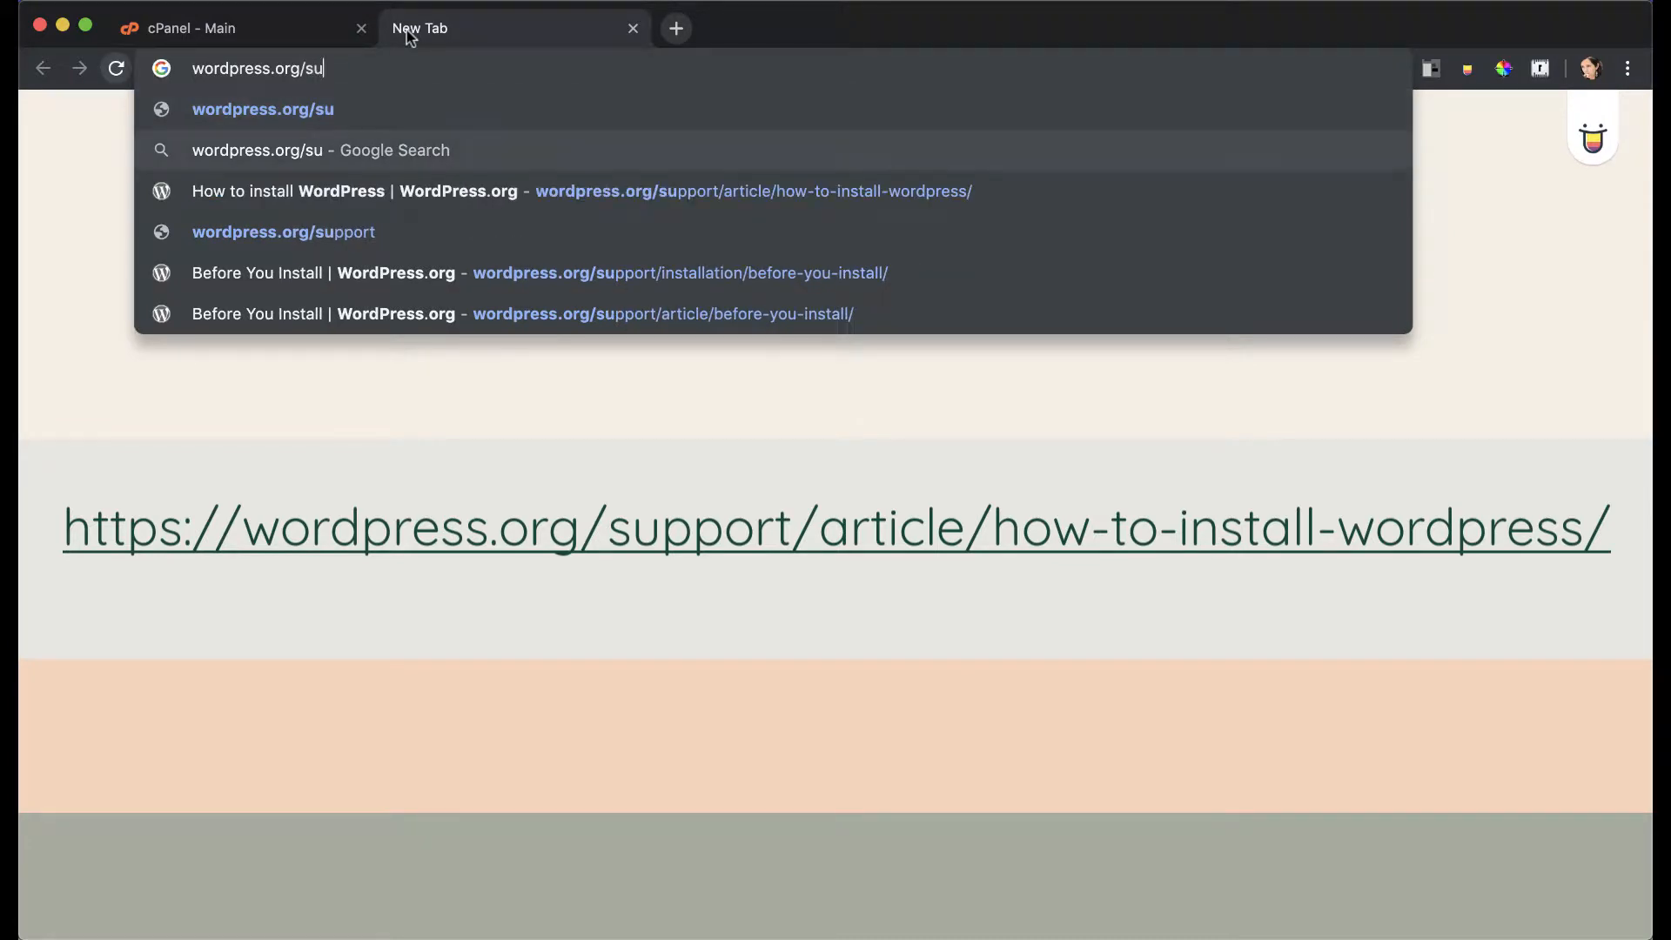
pyautogui.press('Down')
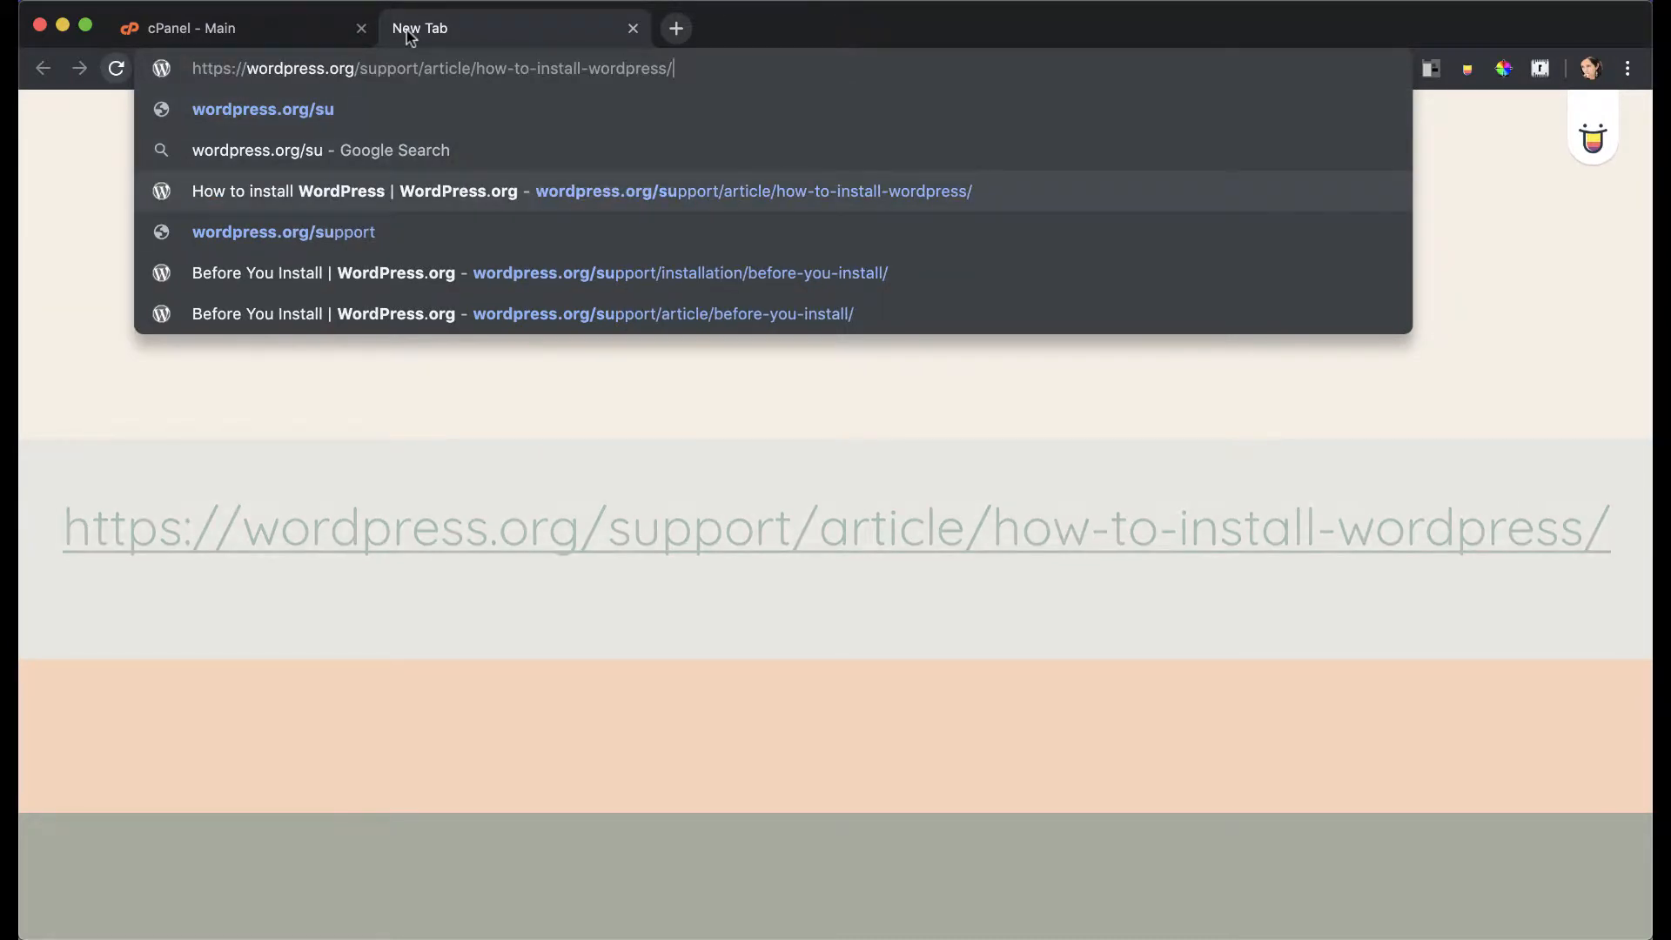
pyautogui.press('Return')
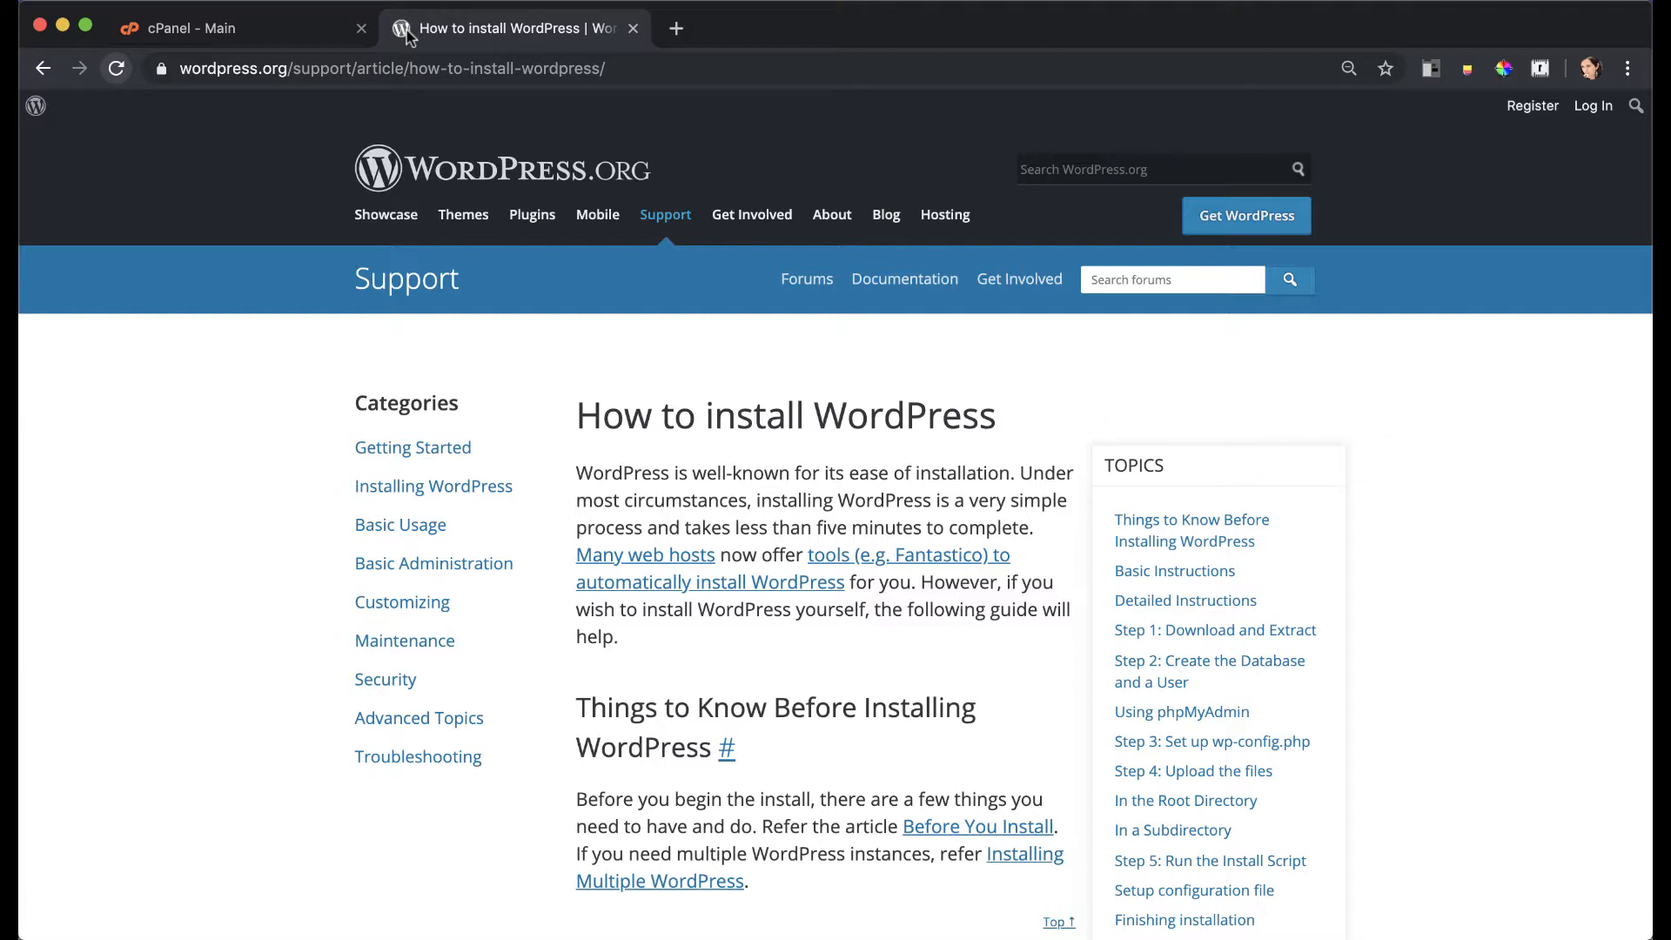
pyautogui.scroll(-3, 697, 501)
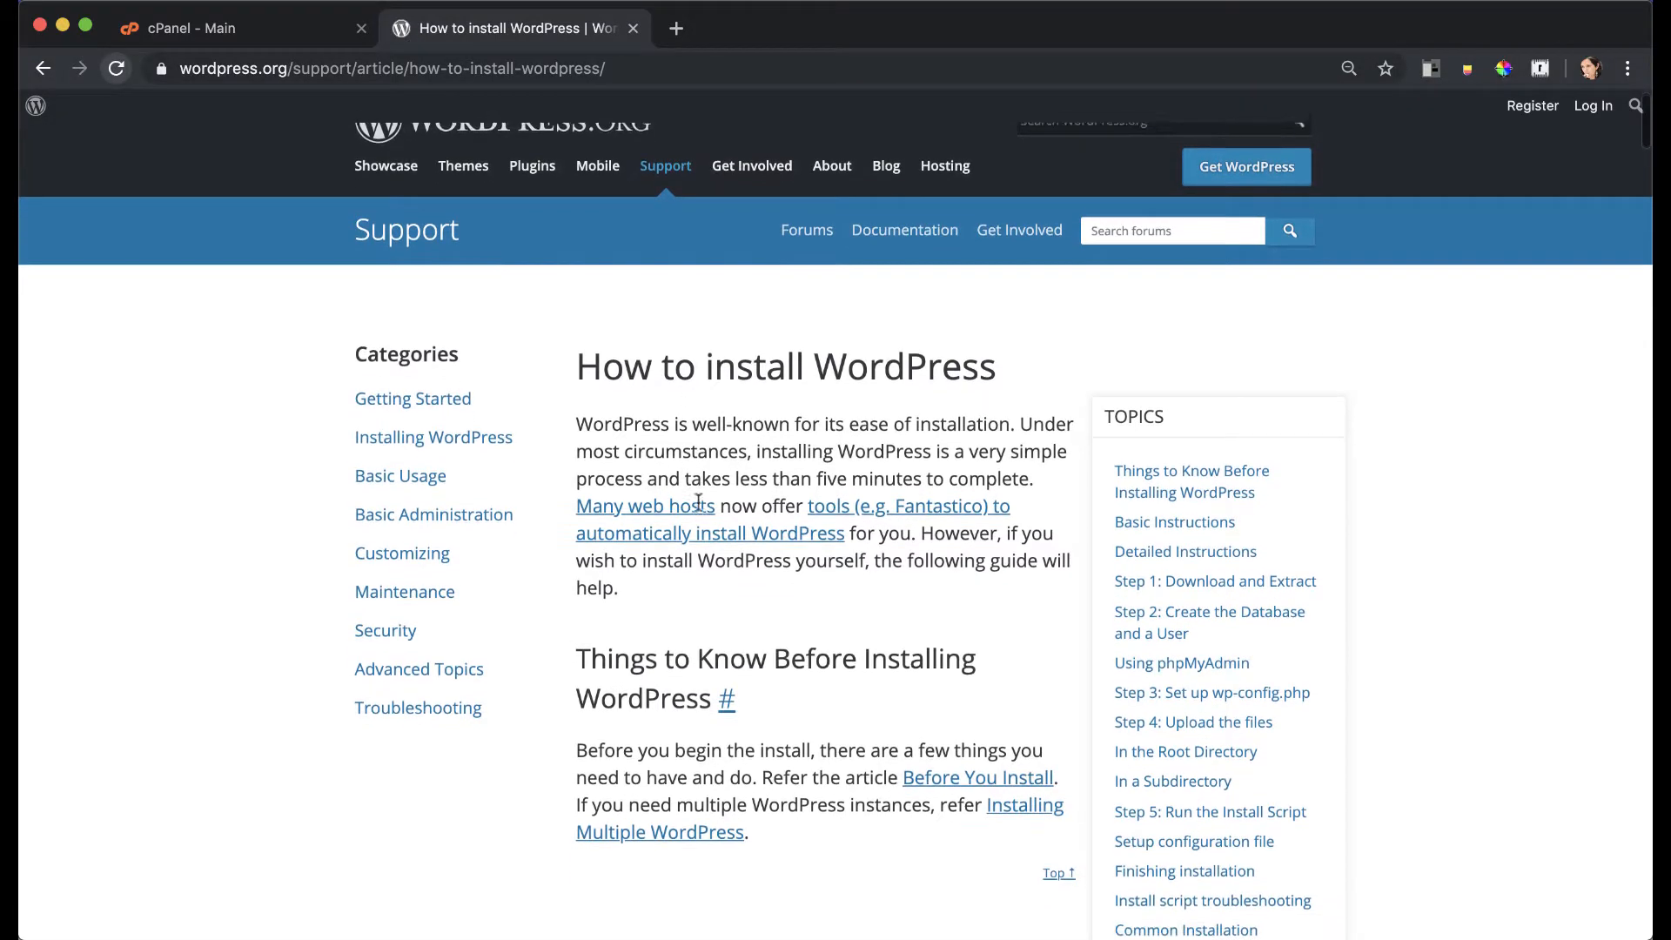
pyautogui.scroll(-4, 698, 505)
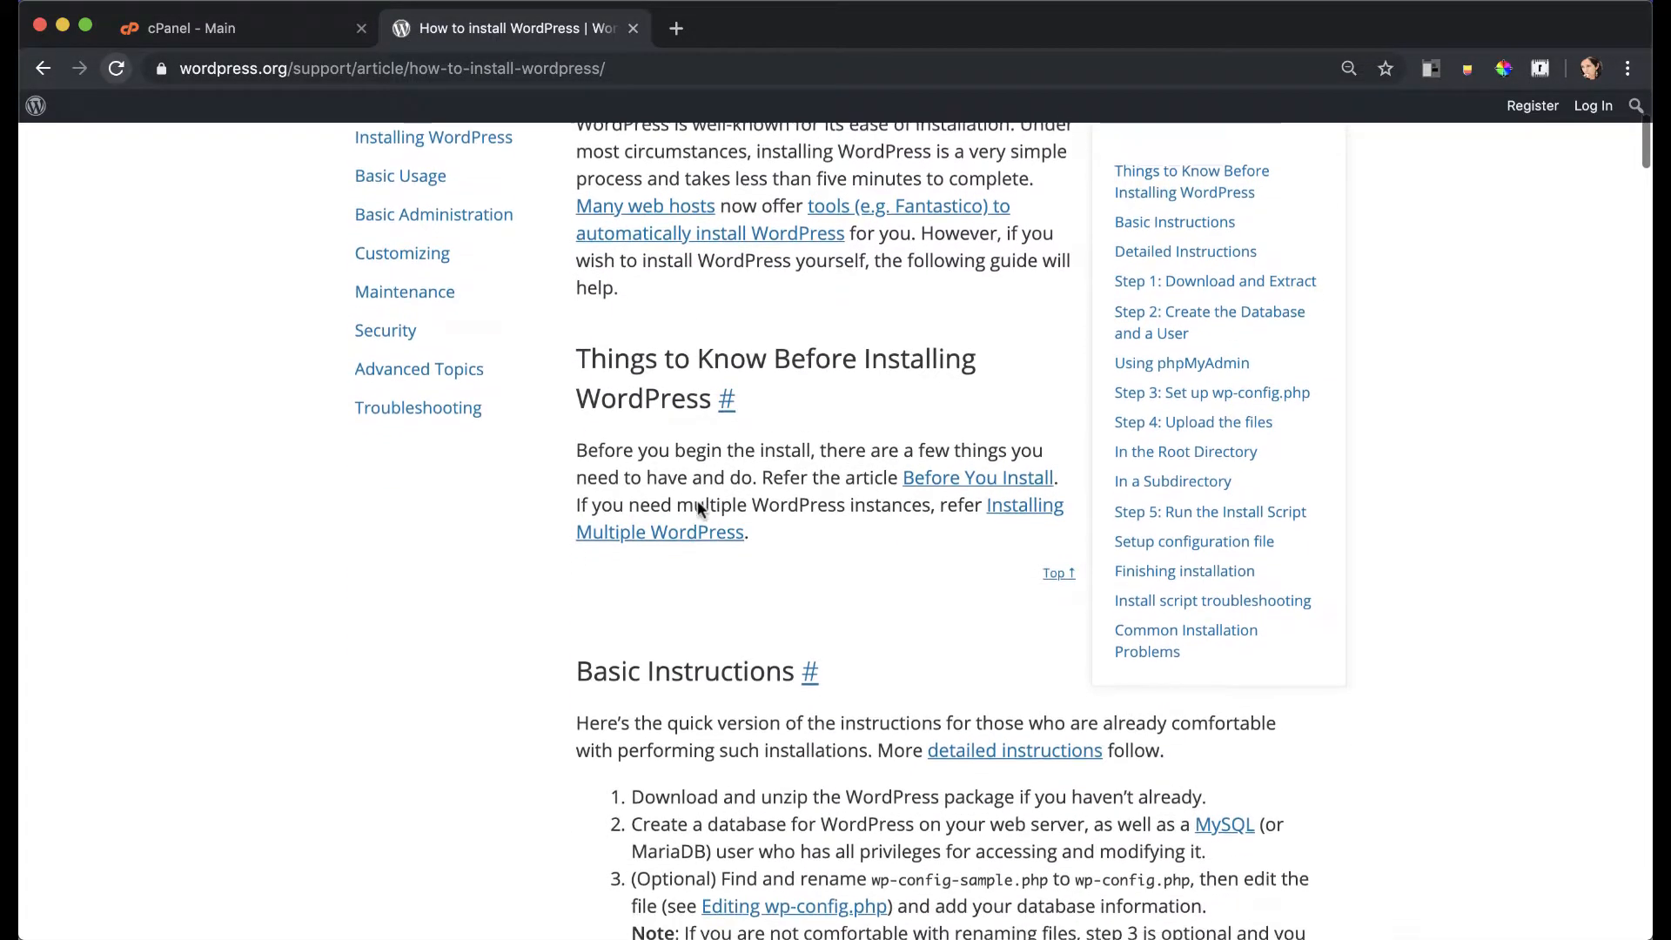
pyautogui.scroll(-4, 698, 502)
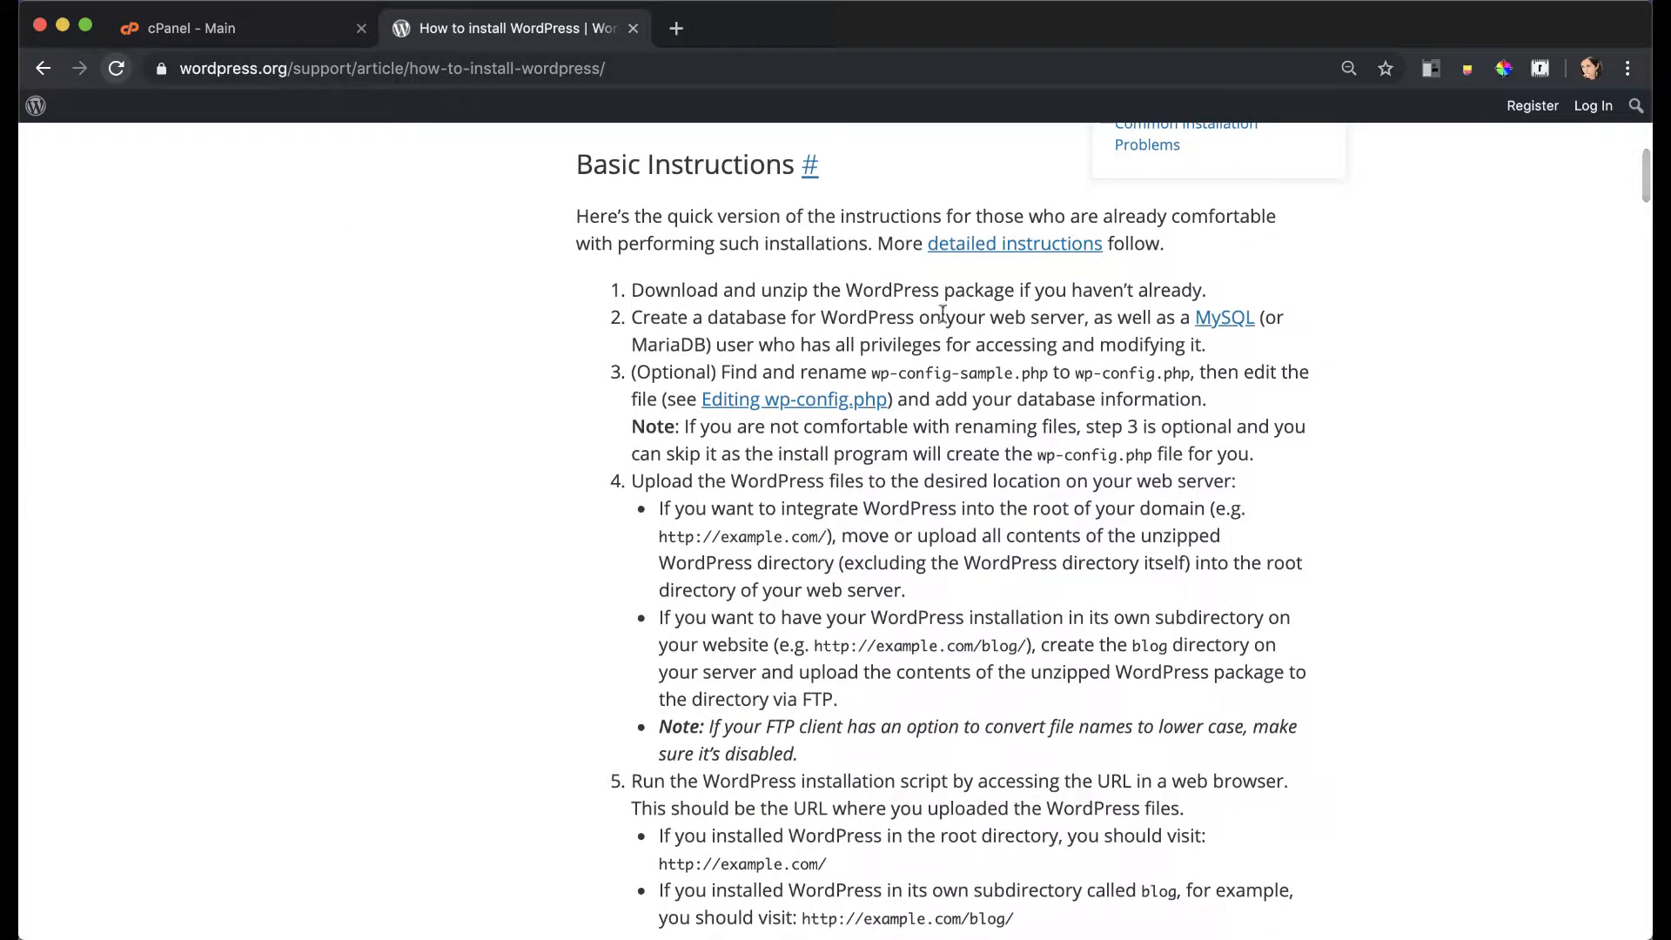
pyautogui.scroll(-1, 1422, 333)
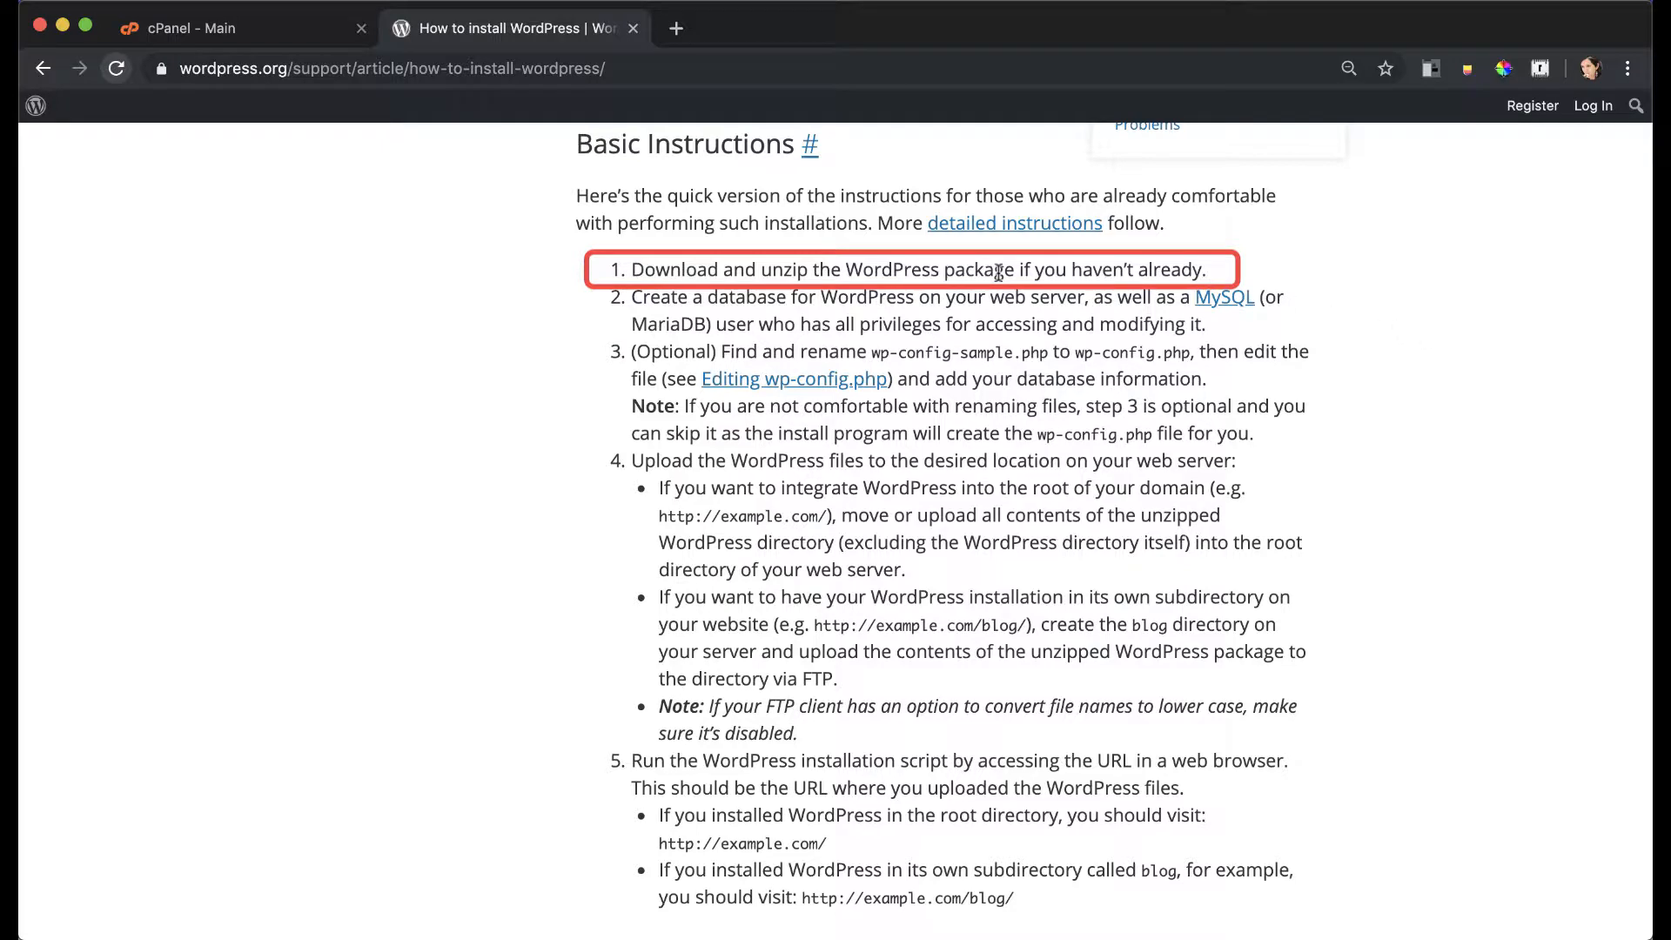
# Download wordpress-5.2.2.zip from wordpress.org, then return to the cPanel dashboard
pyautogui.click(677, 30)
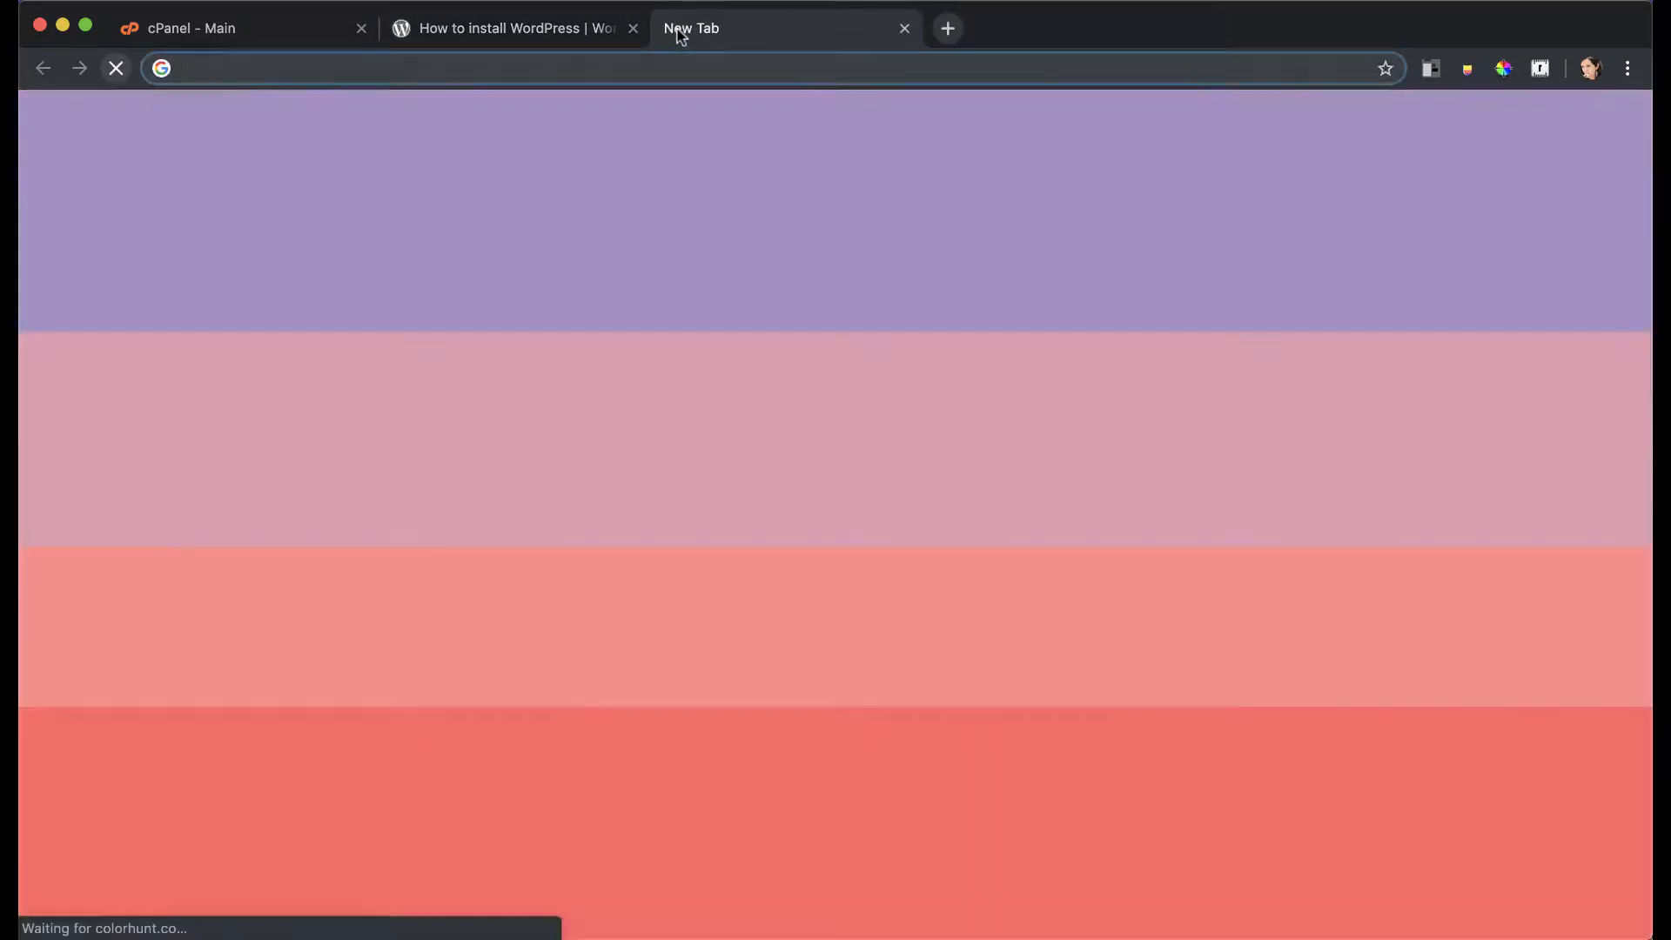
pyautogui.write('wo')
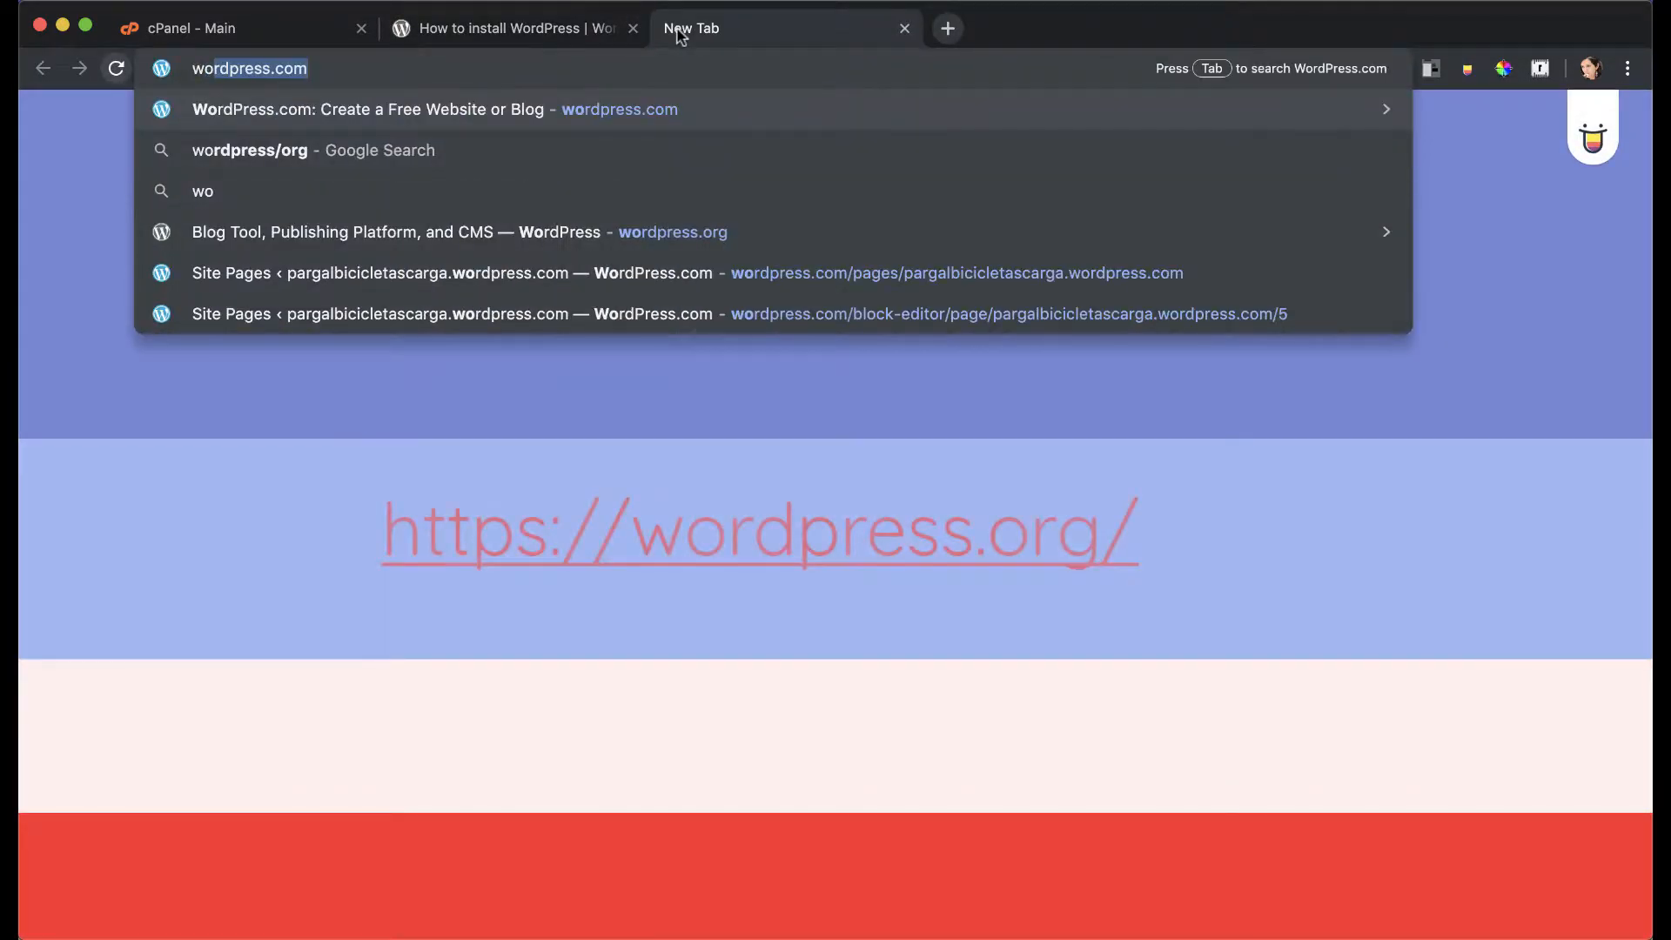
pyautogui.write('rdpress.org')
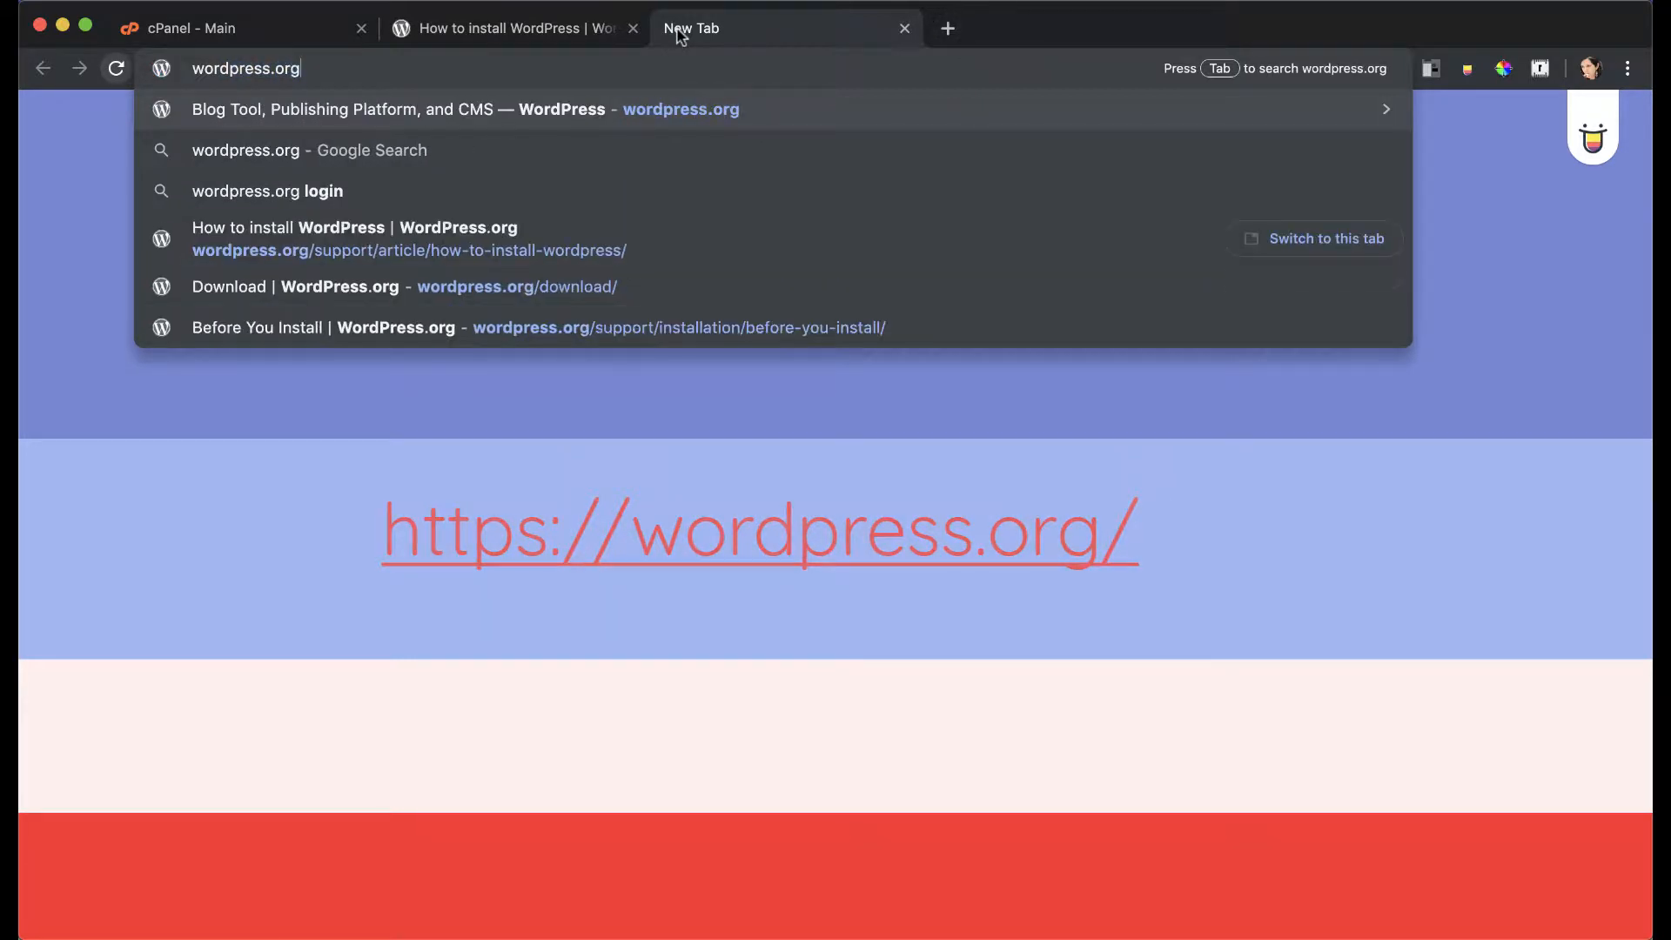
pyautogui.press('Return')
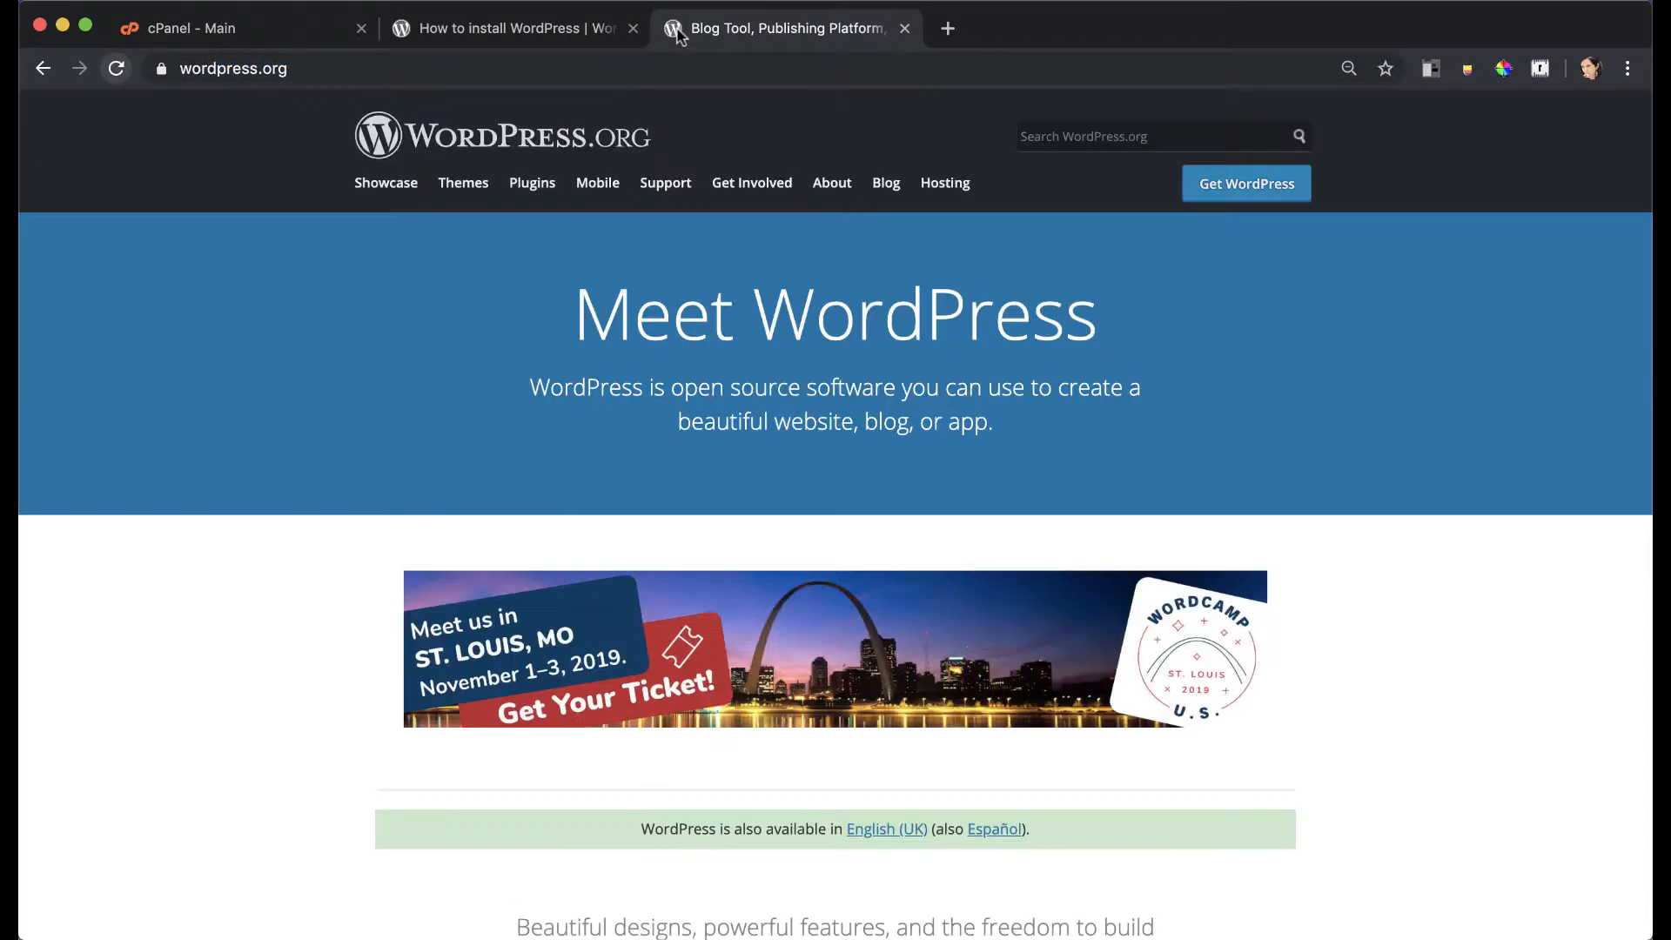
pyautogui.click(1257, 183)
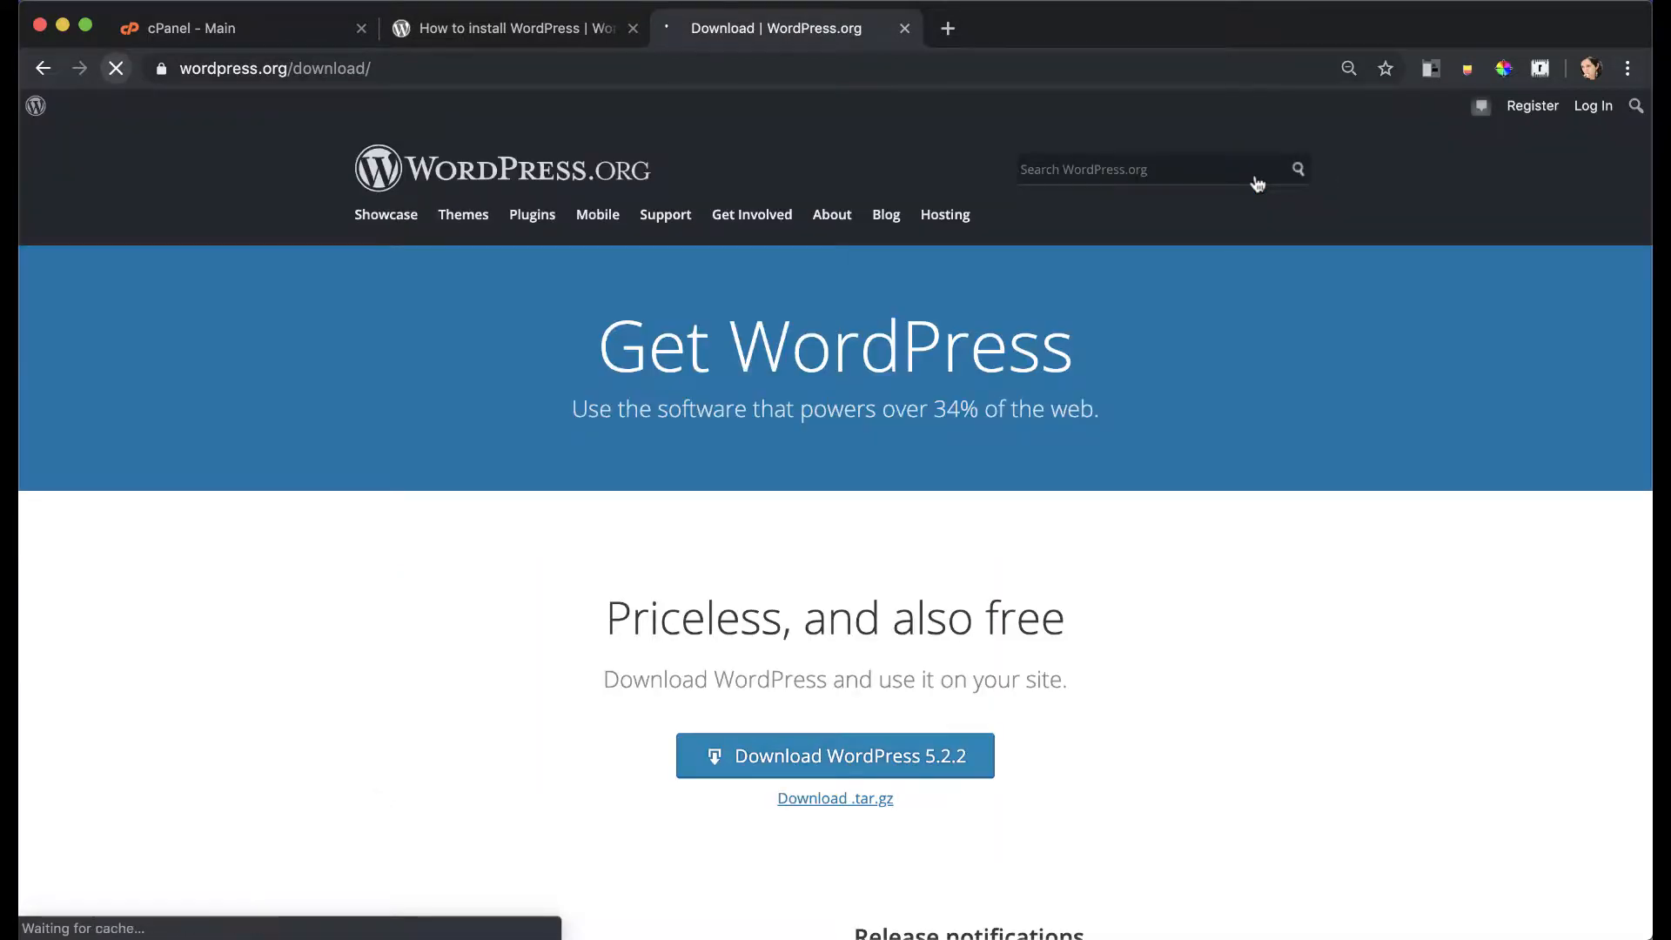
pyautogui.scroll(-2, 1240, 440)
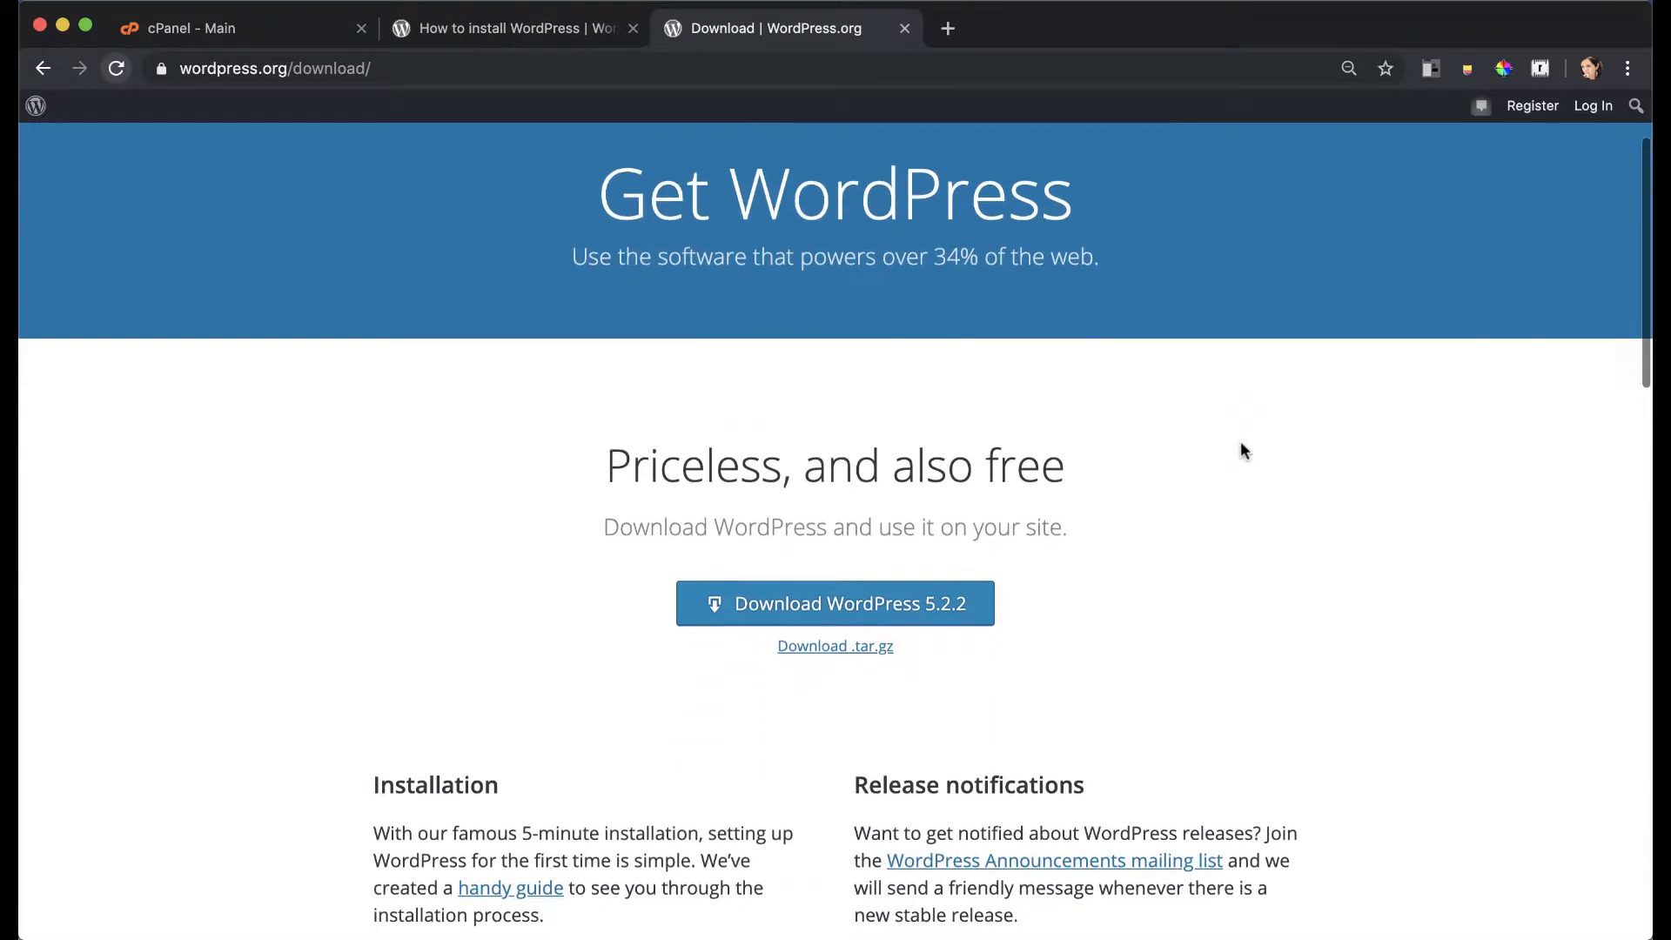
pyautogui.click(927, 593)
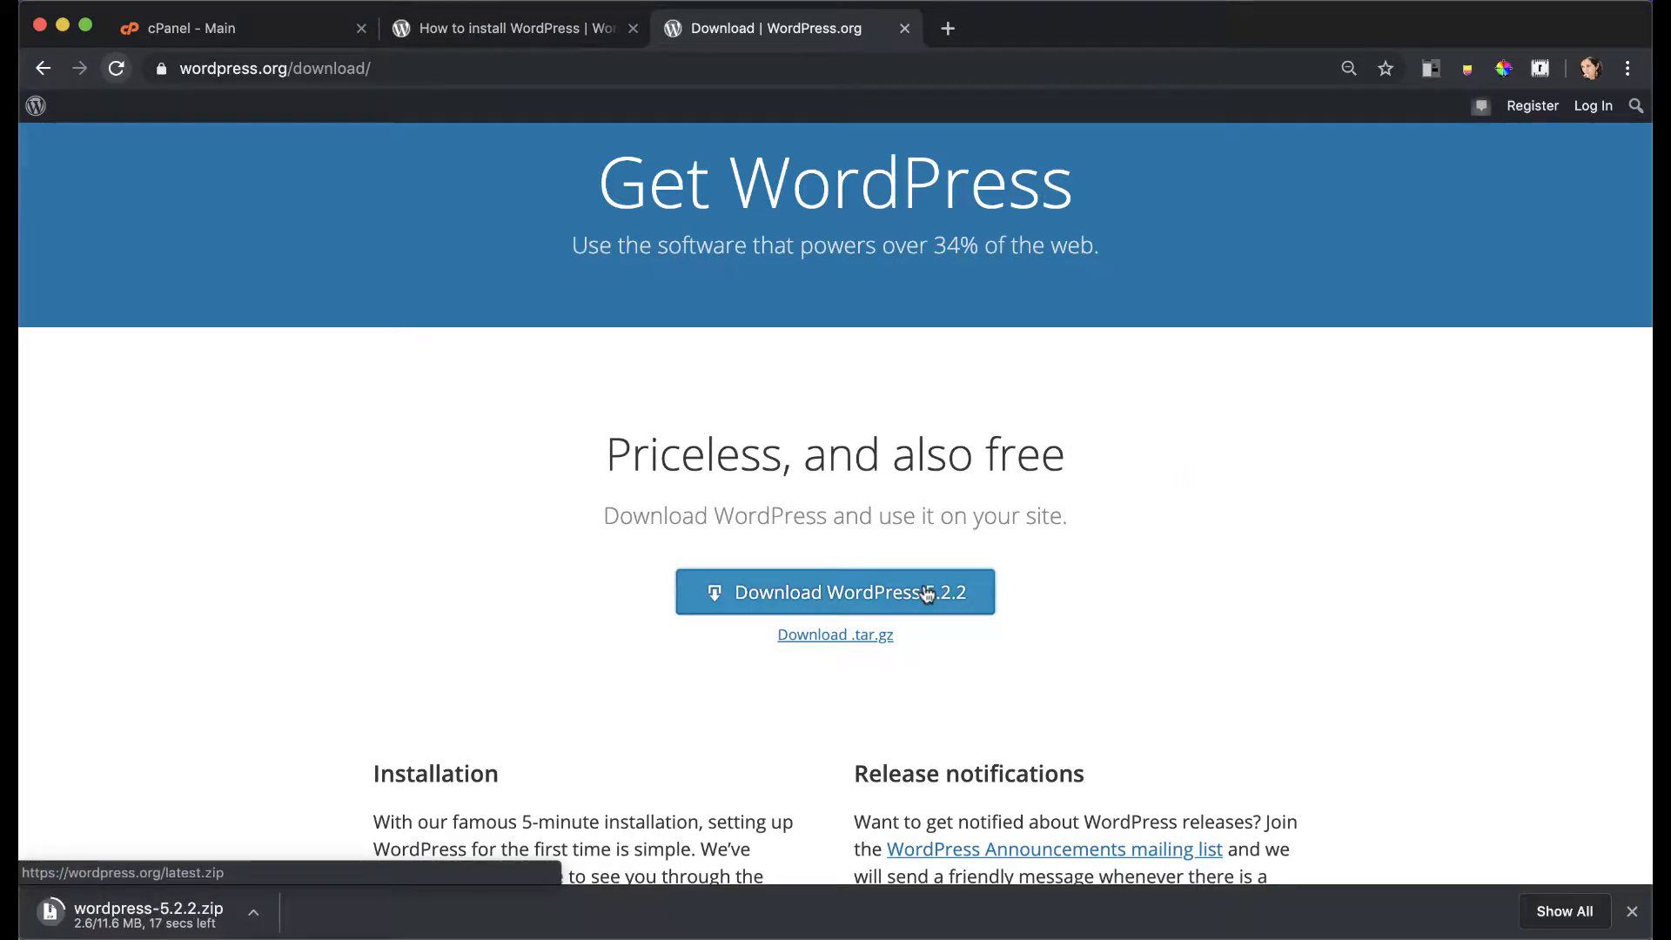
pyautogui.click(545, 35)
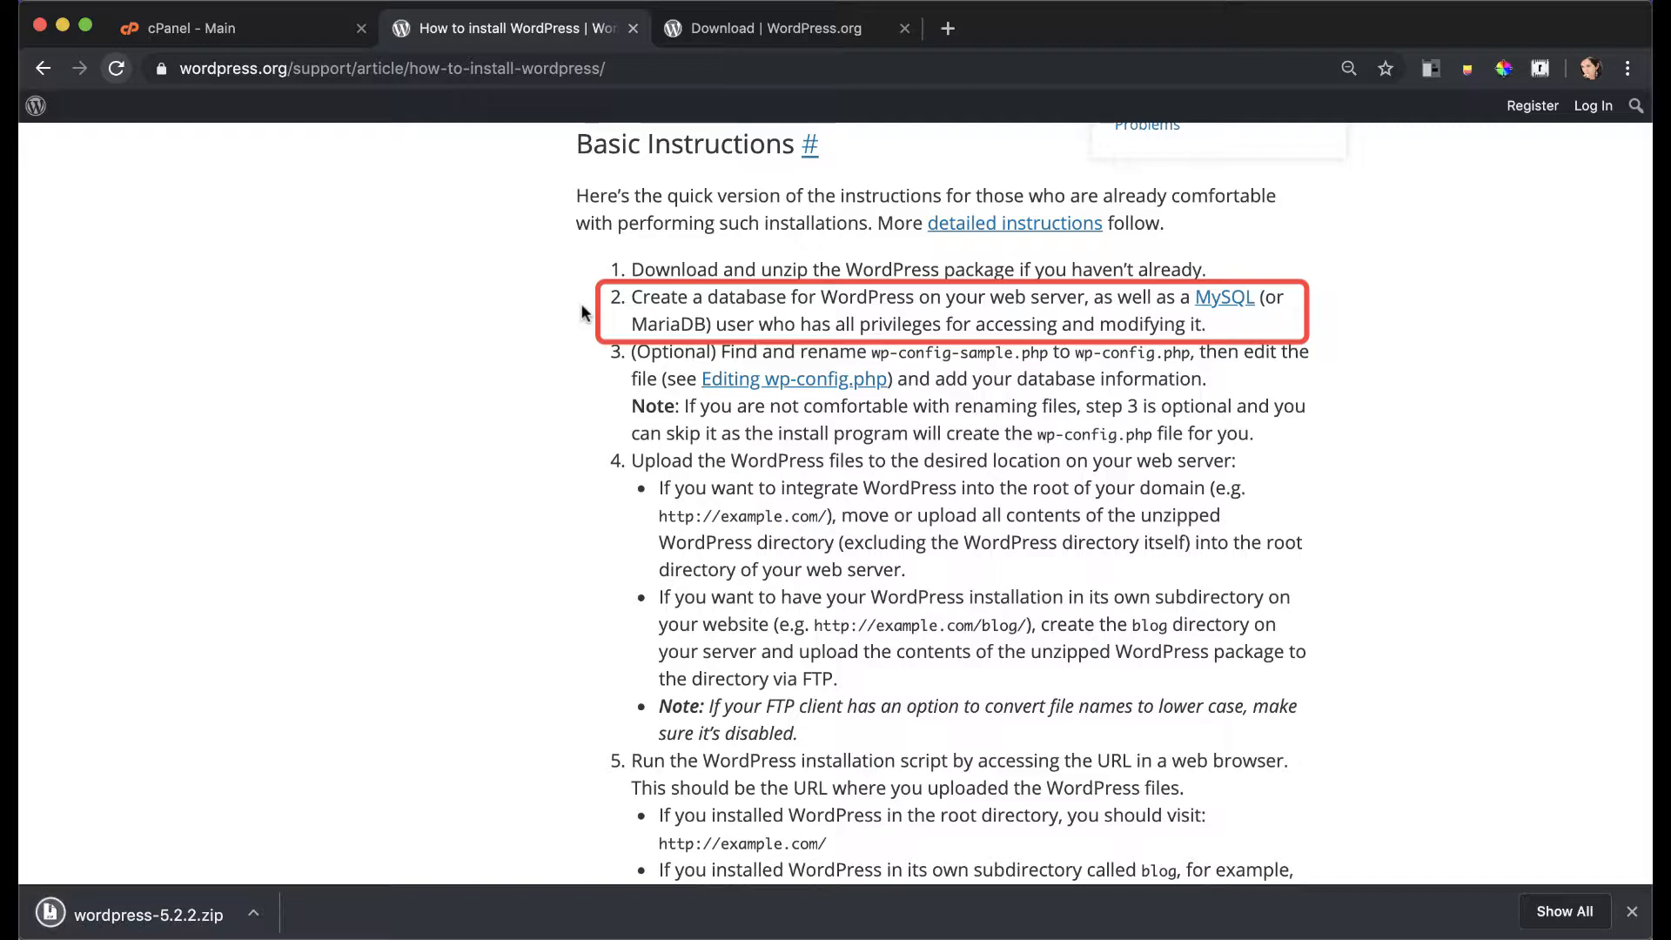
pyautogui.click(286, 29)
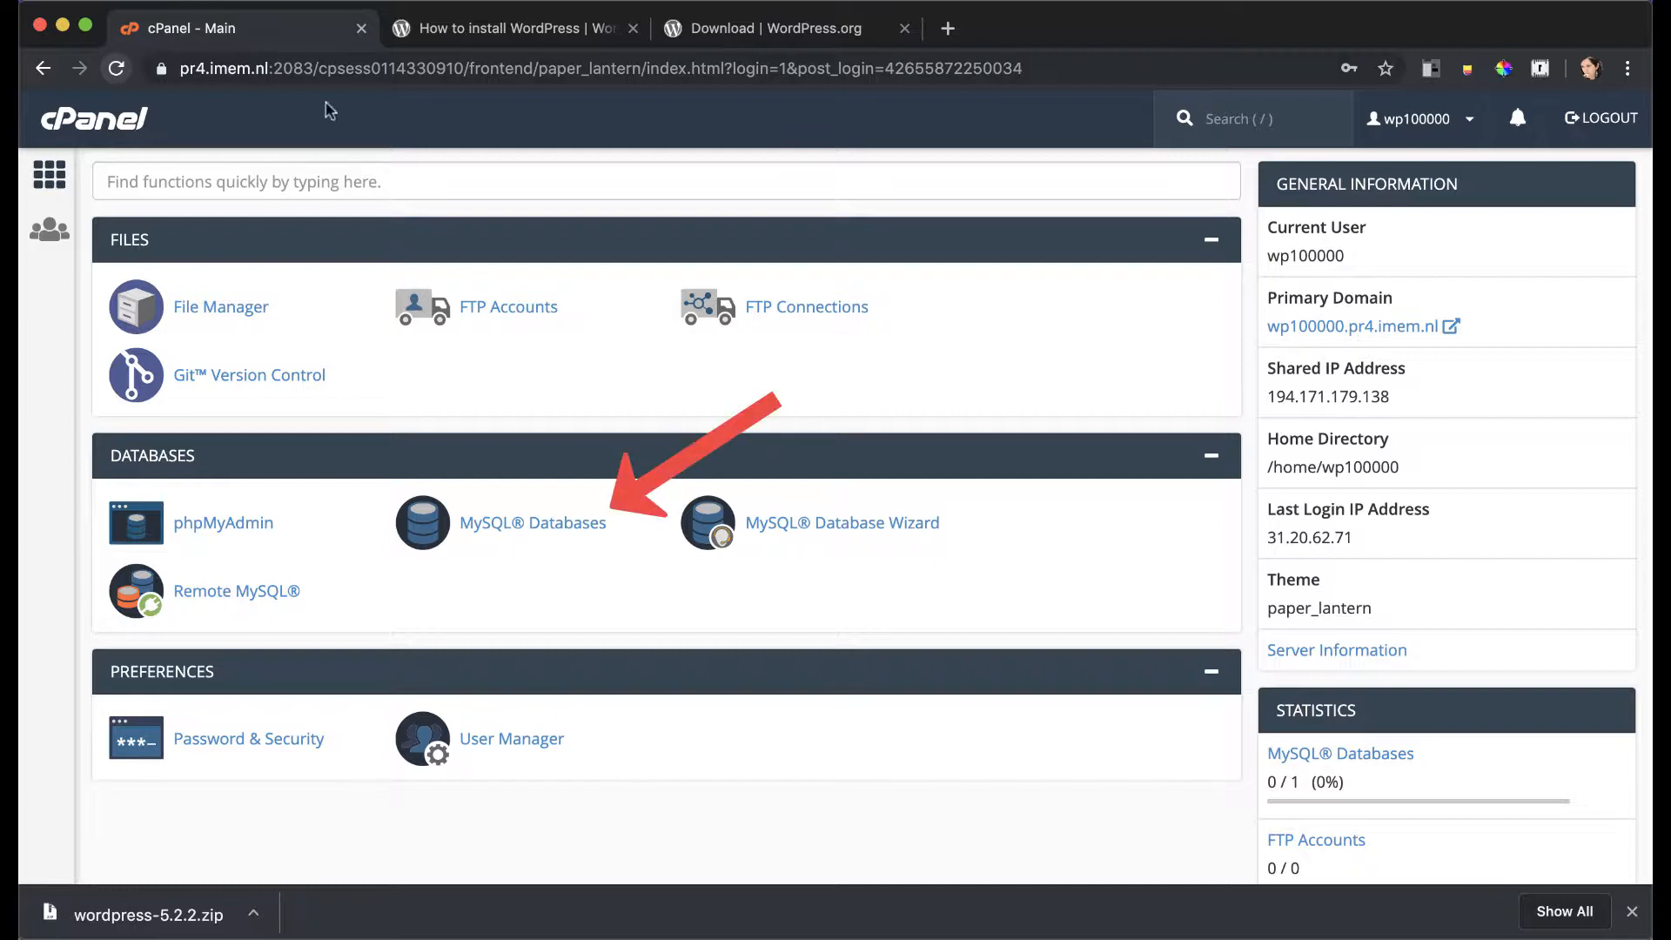
# Create a MySQL database named db1 (wp100000_db1) in cPanel
pyautogui.click(548, 523)
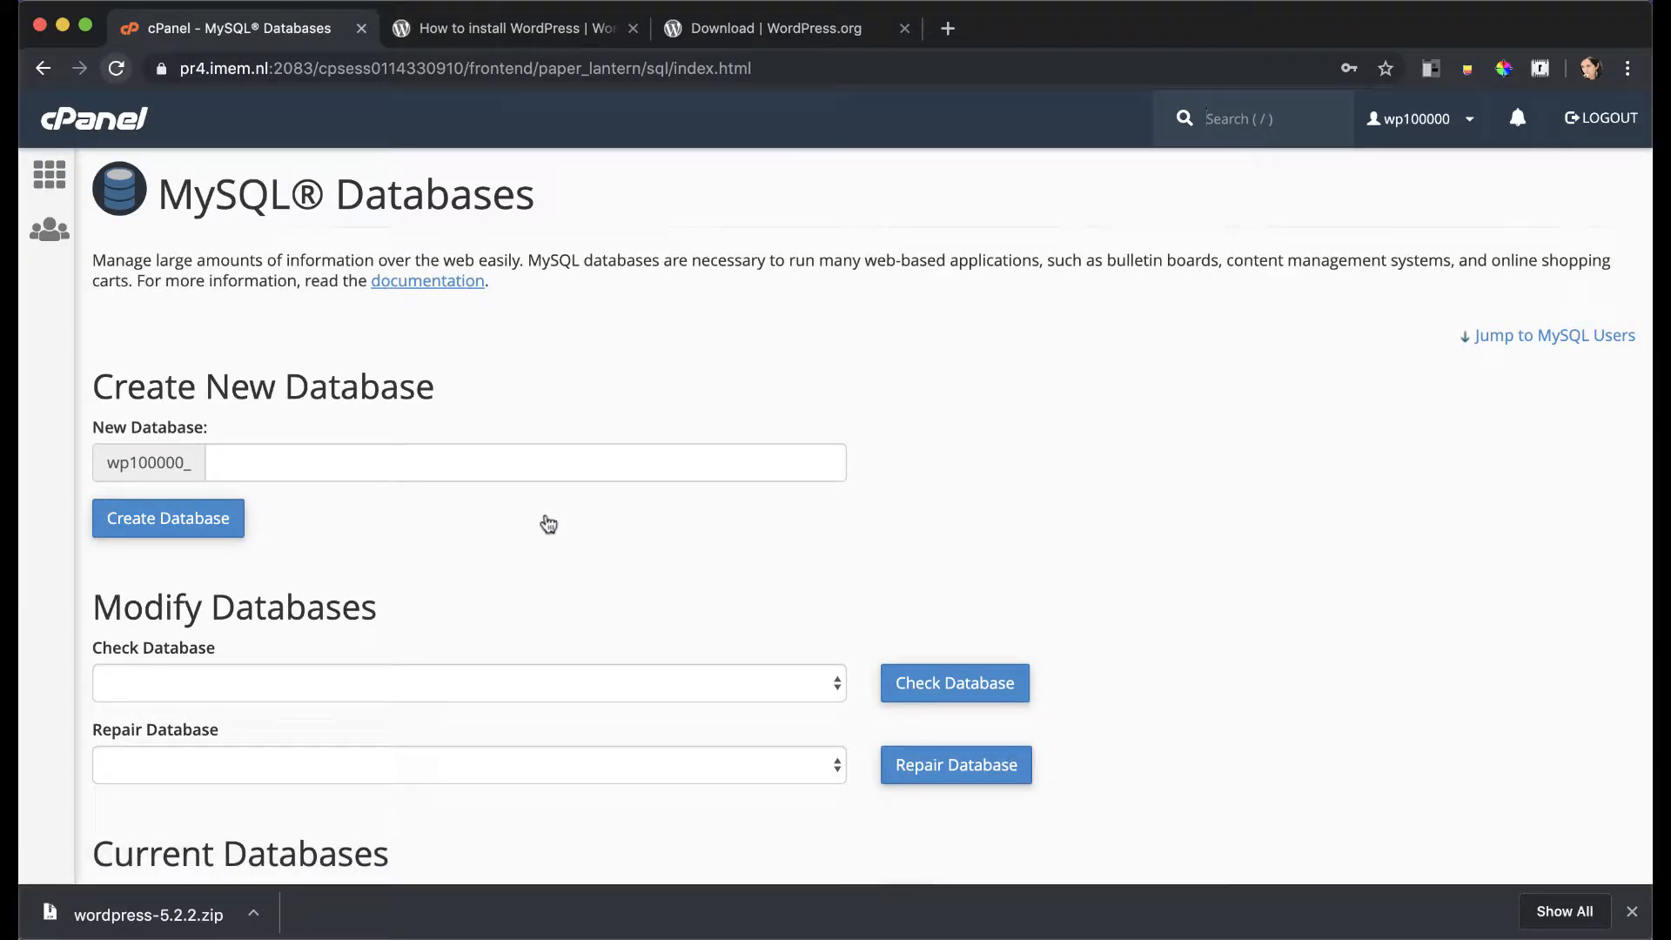
pyautogui.click(470, 459)
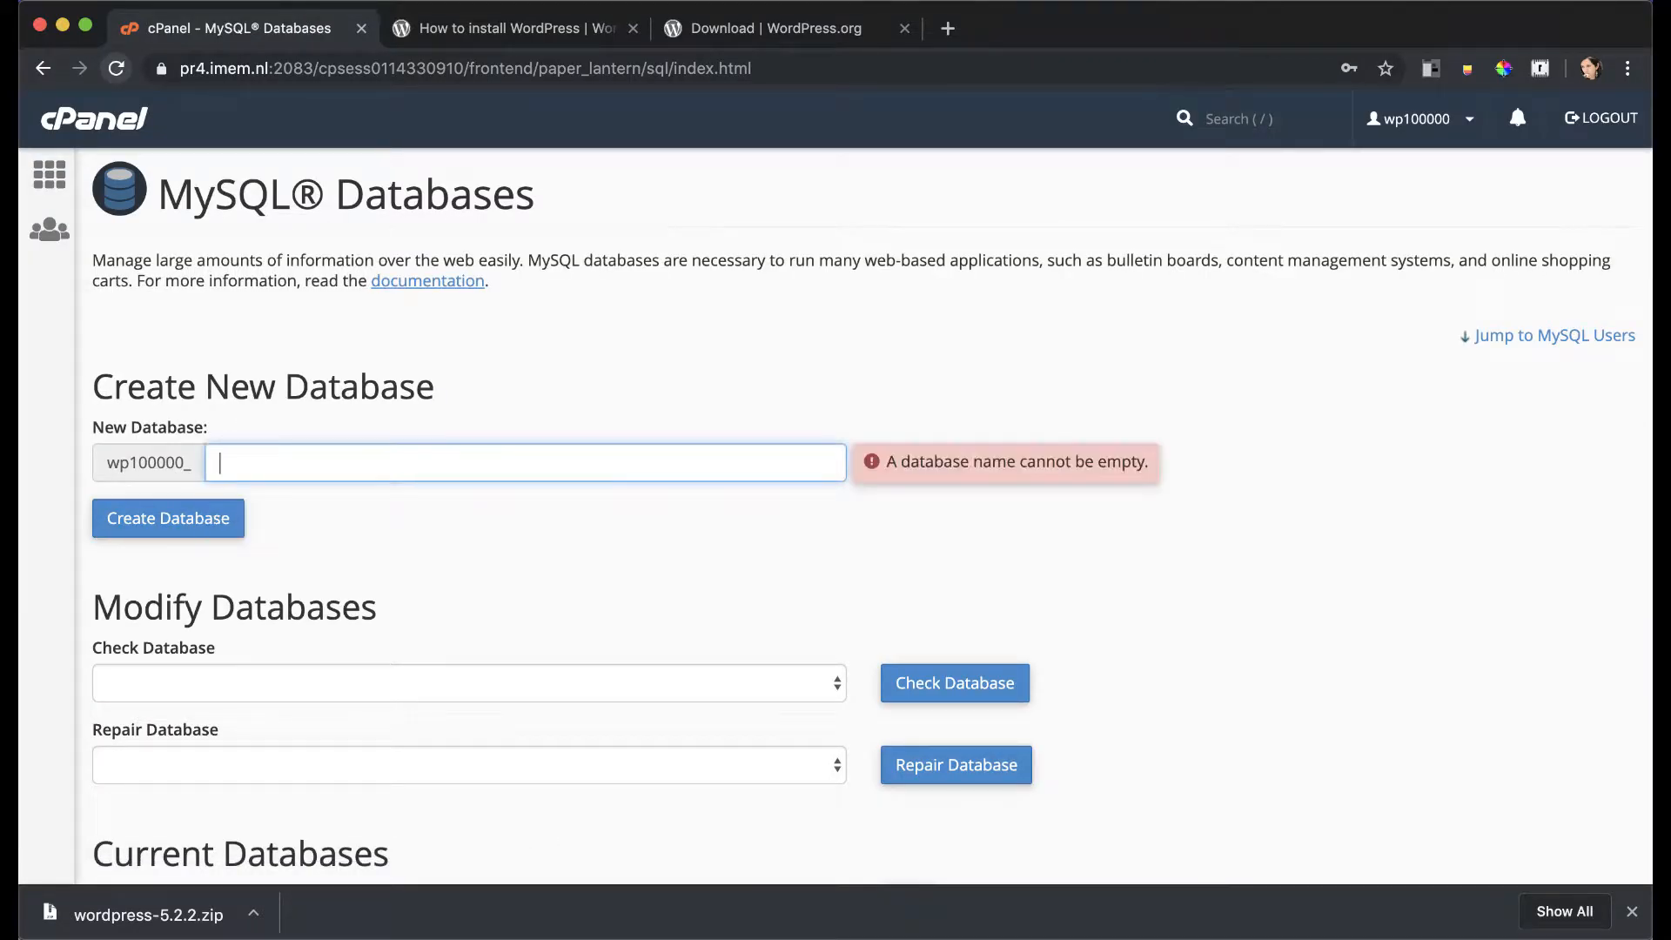
pyautogui.write('d')
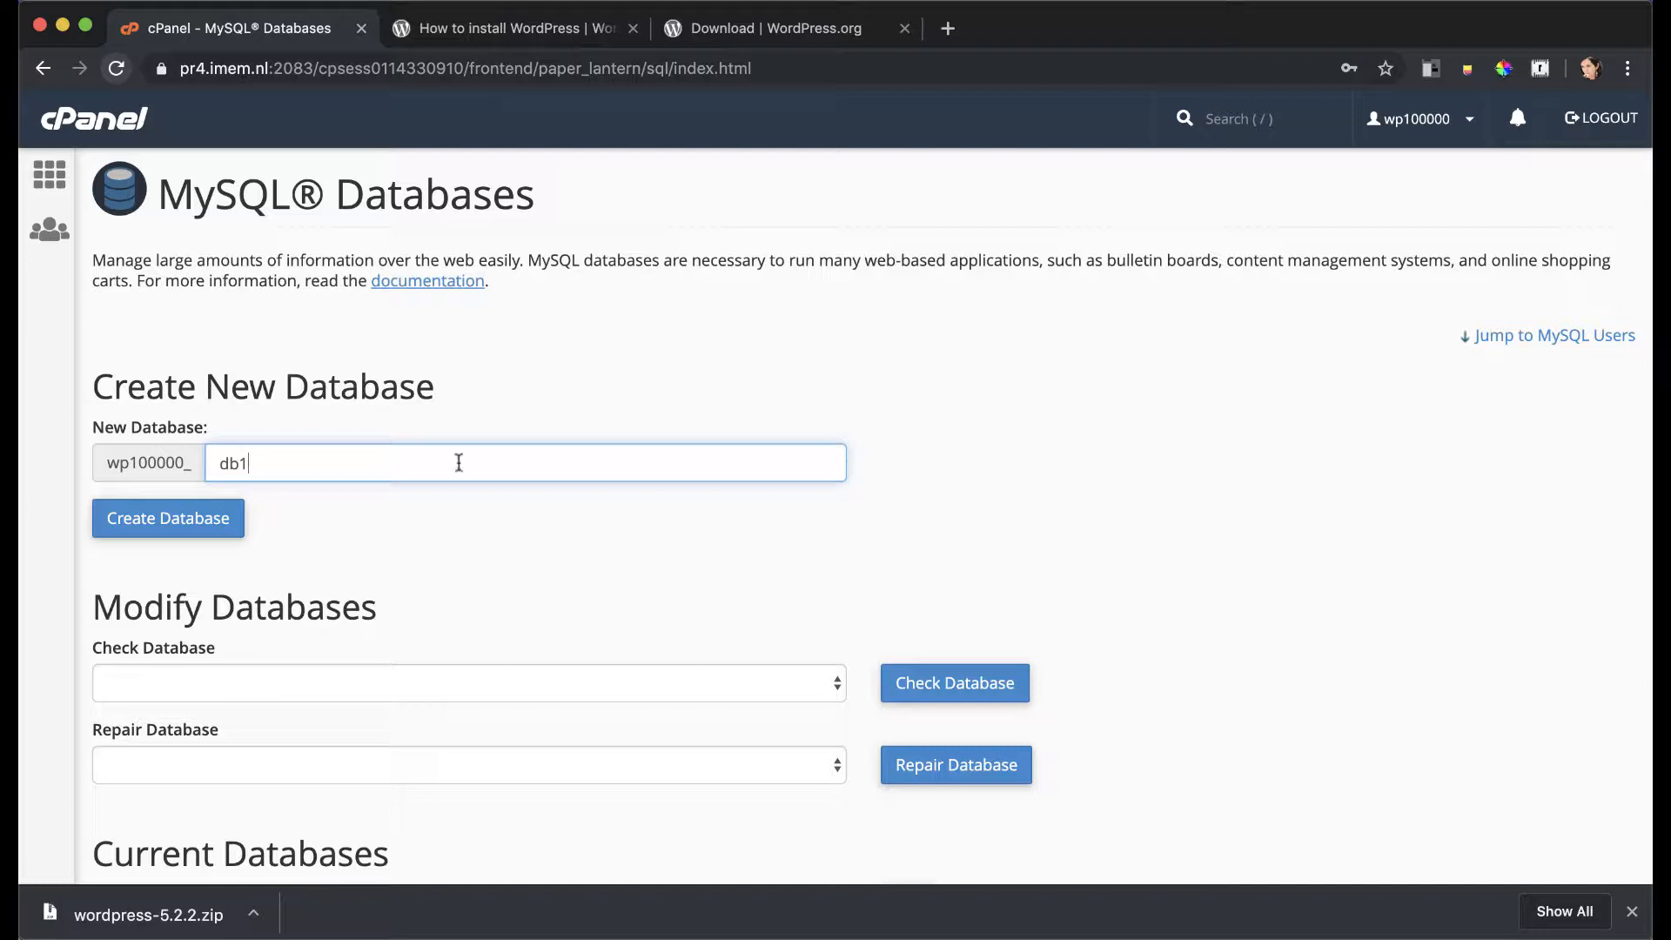
pyautogui.write('b1')
pyautogui.click(217, 517)
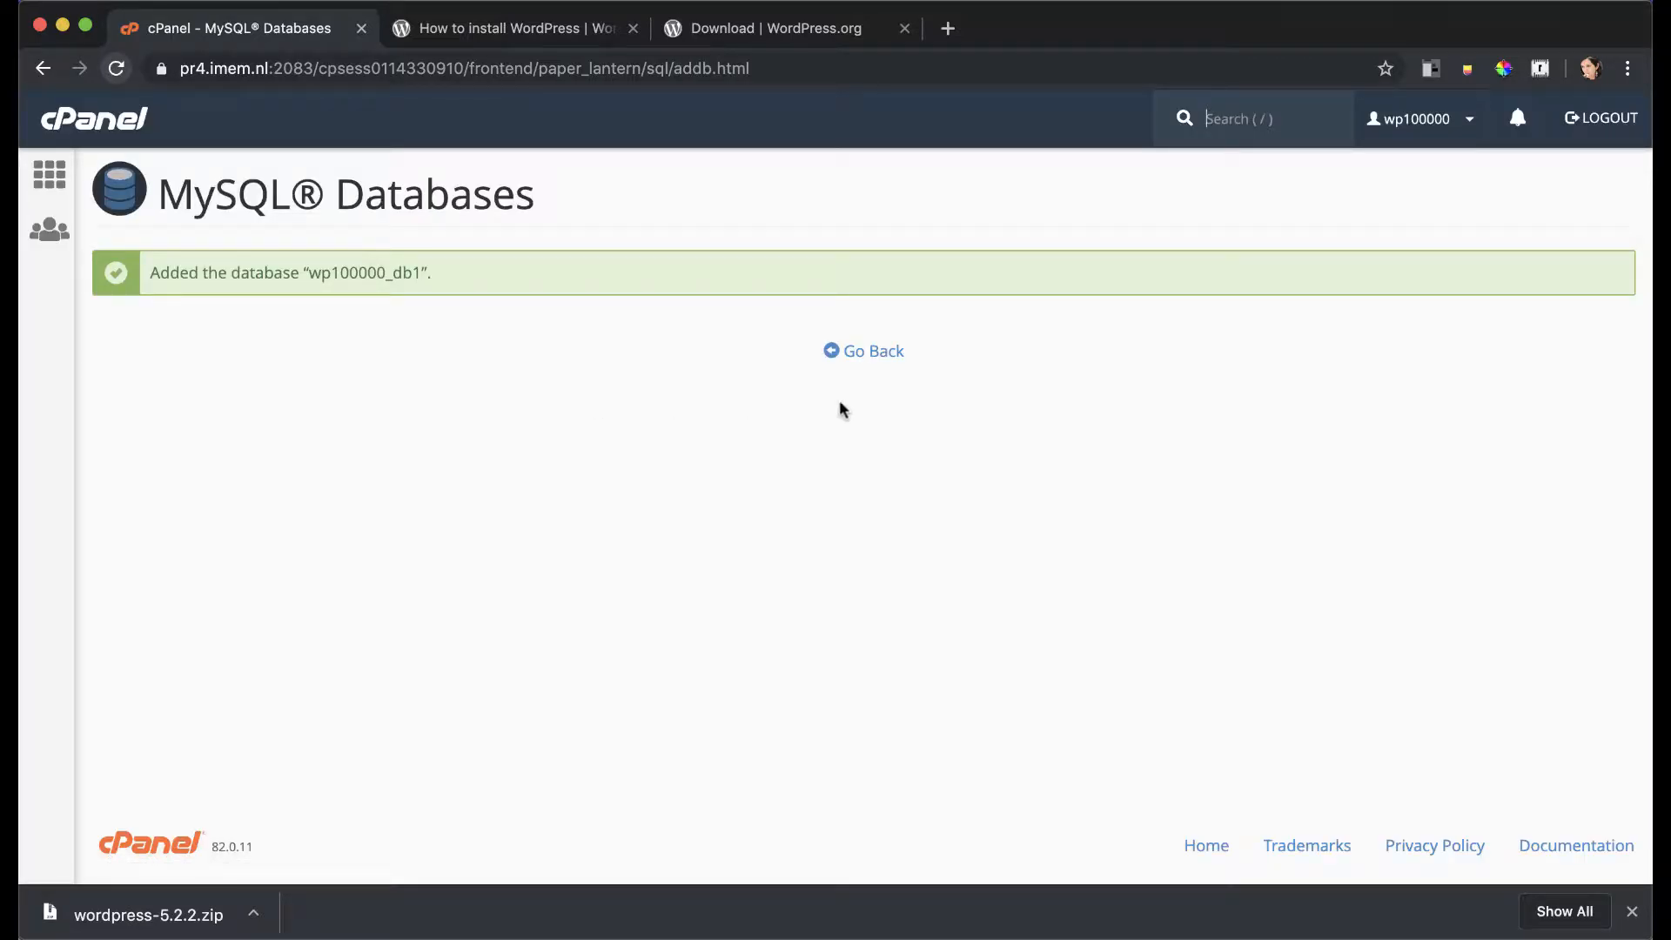
pyautogui.click(872, 360)
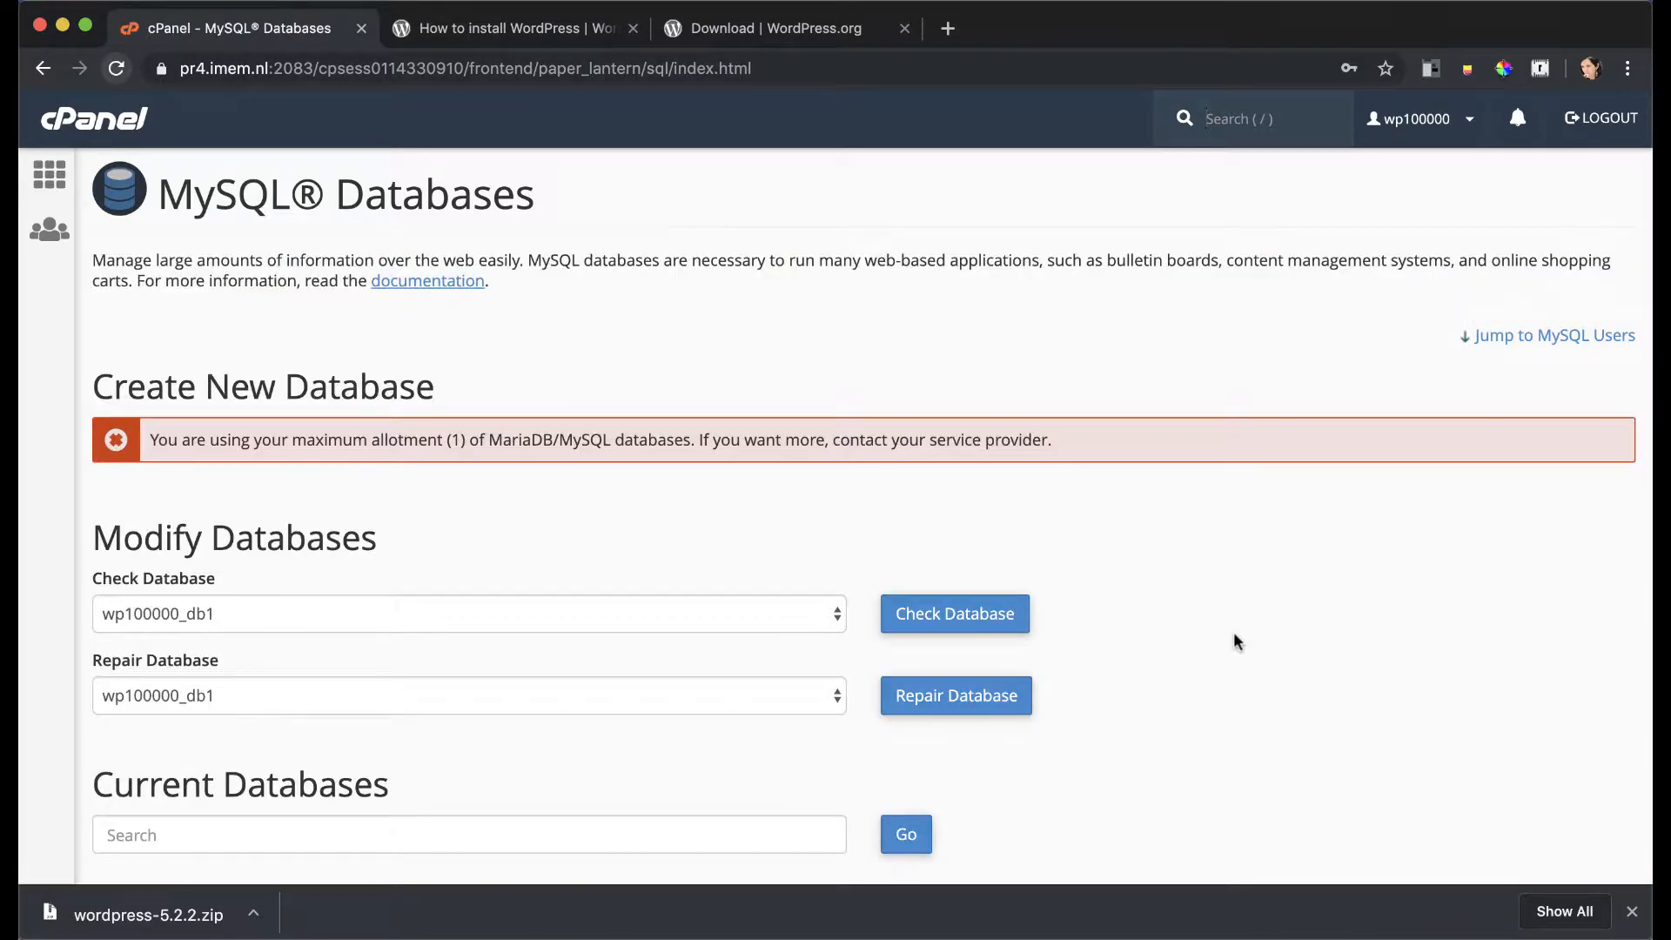
# Create MySQL user user1 (wp100000_user1) with a very strong password
pyautogui.scroll(-5, 1236, 642)
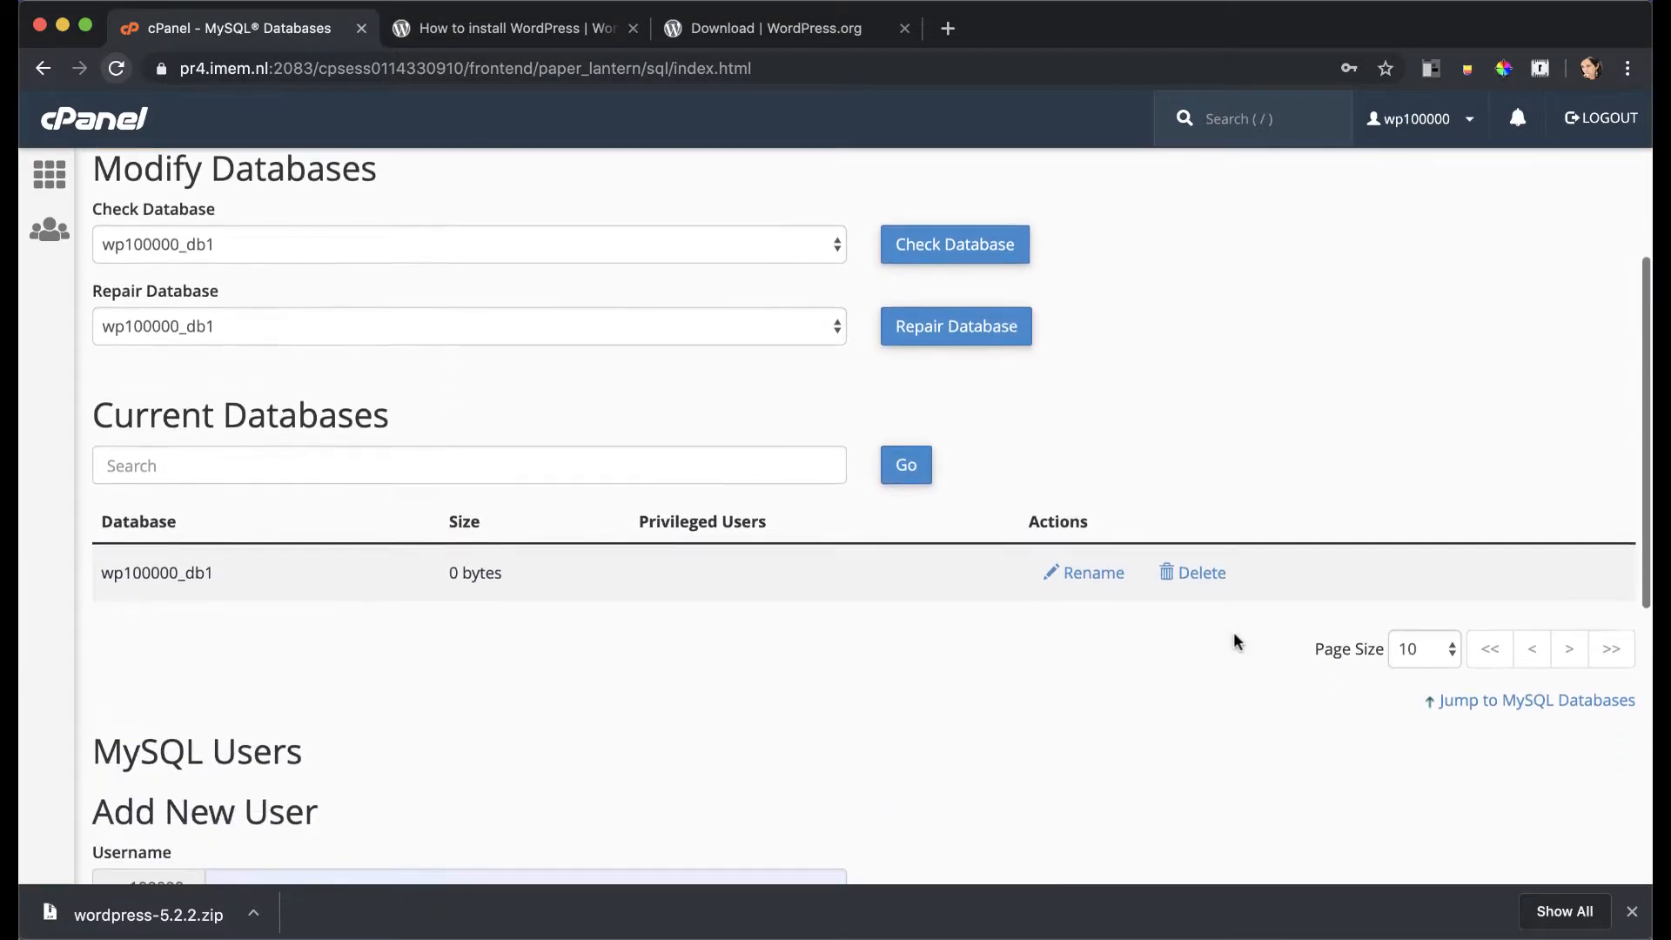
pyautogui.scroll(-4, 1236, 642)
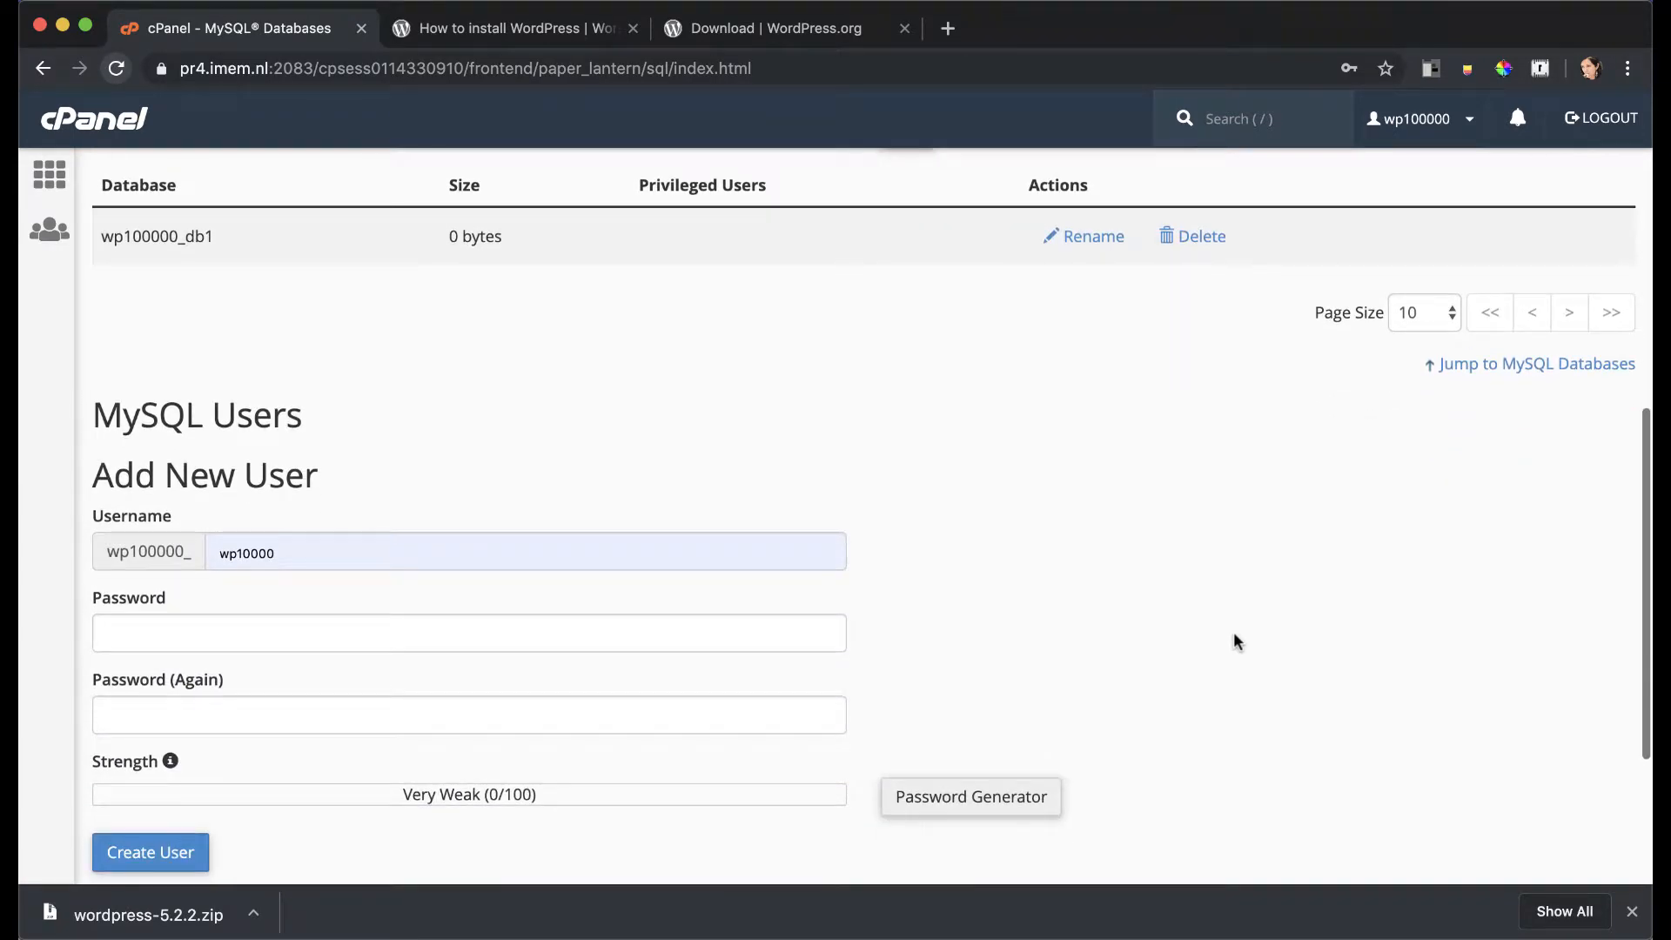
pyautogui.click(309, 555)
pyautogui.press('BackSpace')
pyautogui.press('BackSpace')
pyautogui.press('BackSpace')
pyautogui.press('BackSpace')
pyautogui.press('BackSpace')
pyautogui.press('BackSpace')
pyautogui.press('BackSpace')
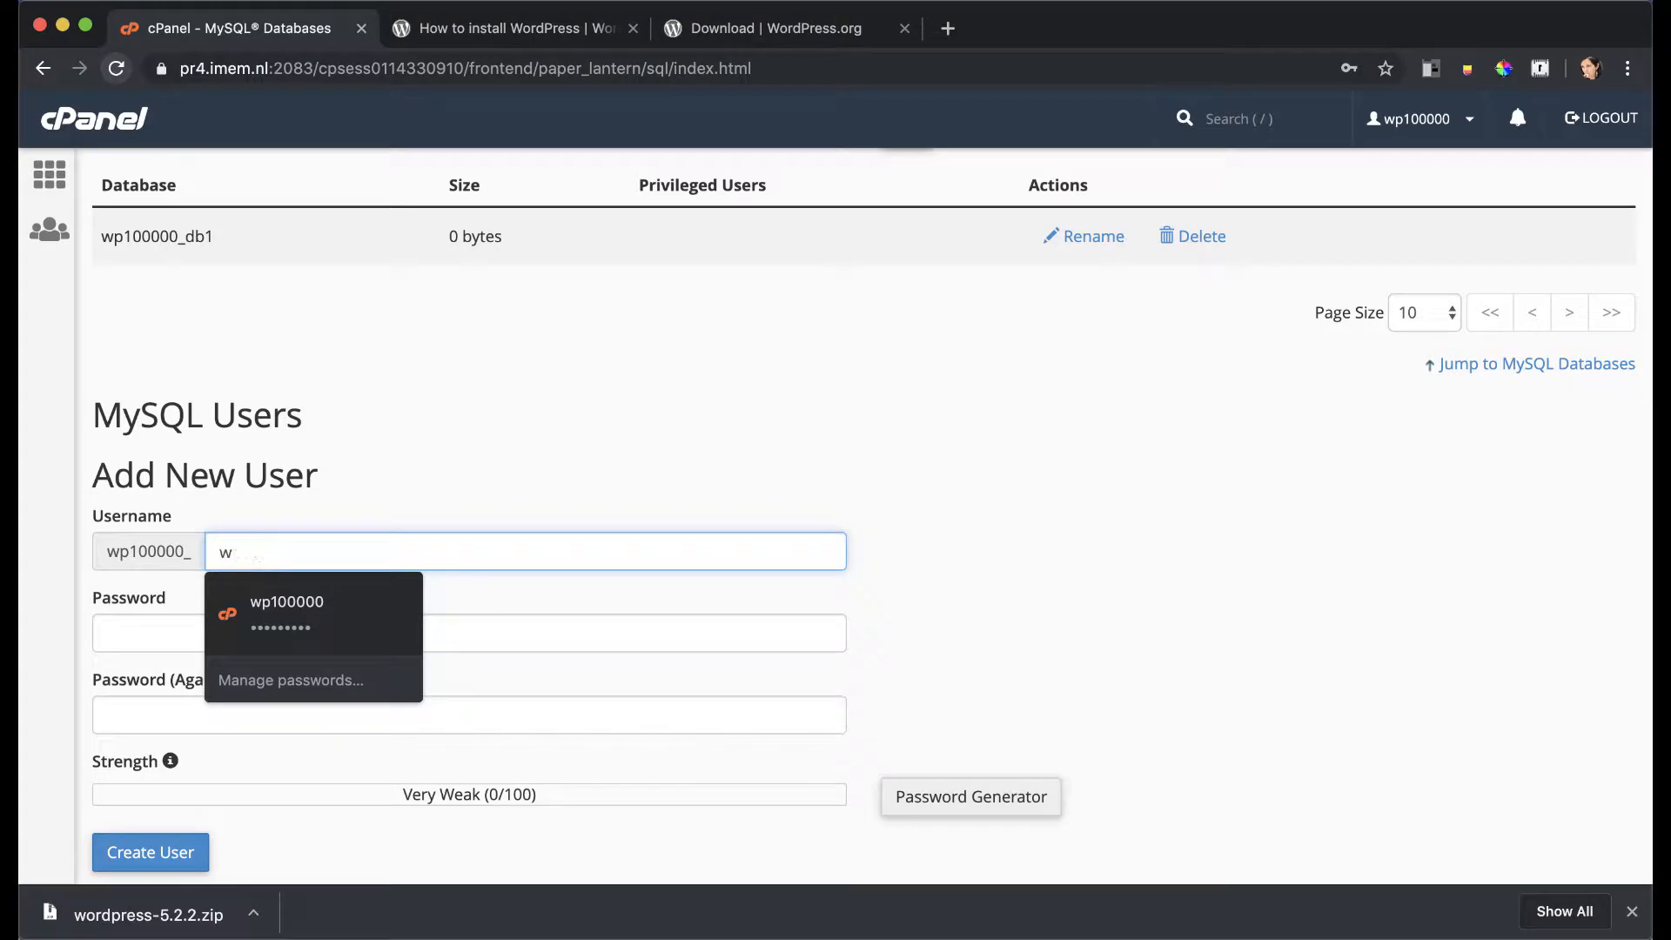
pyautogui.write('user')
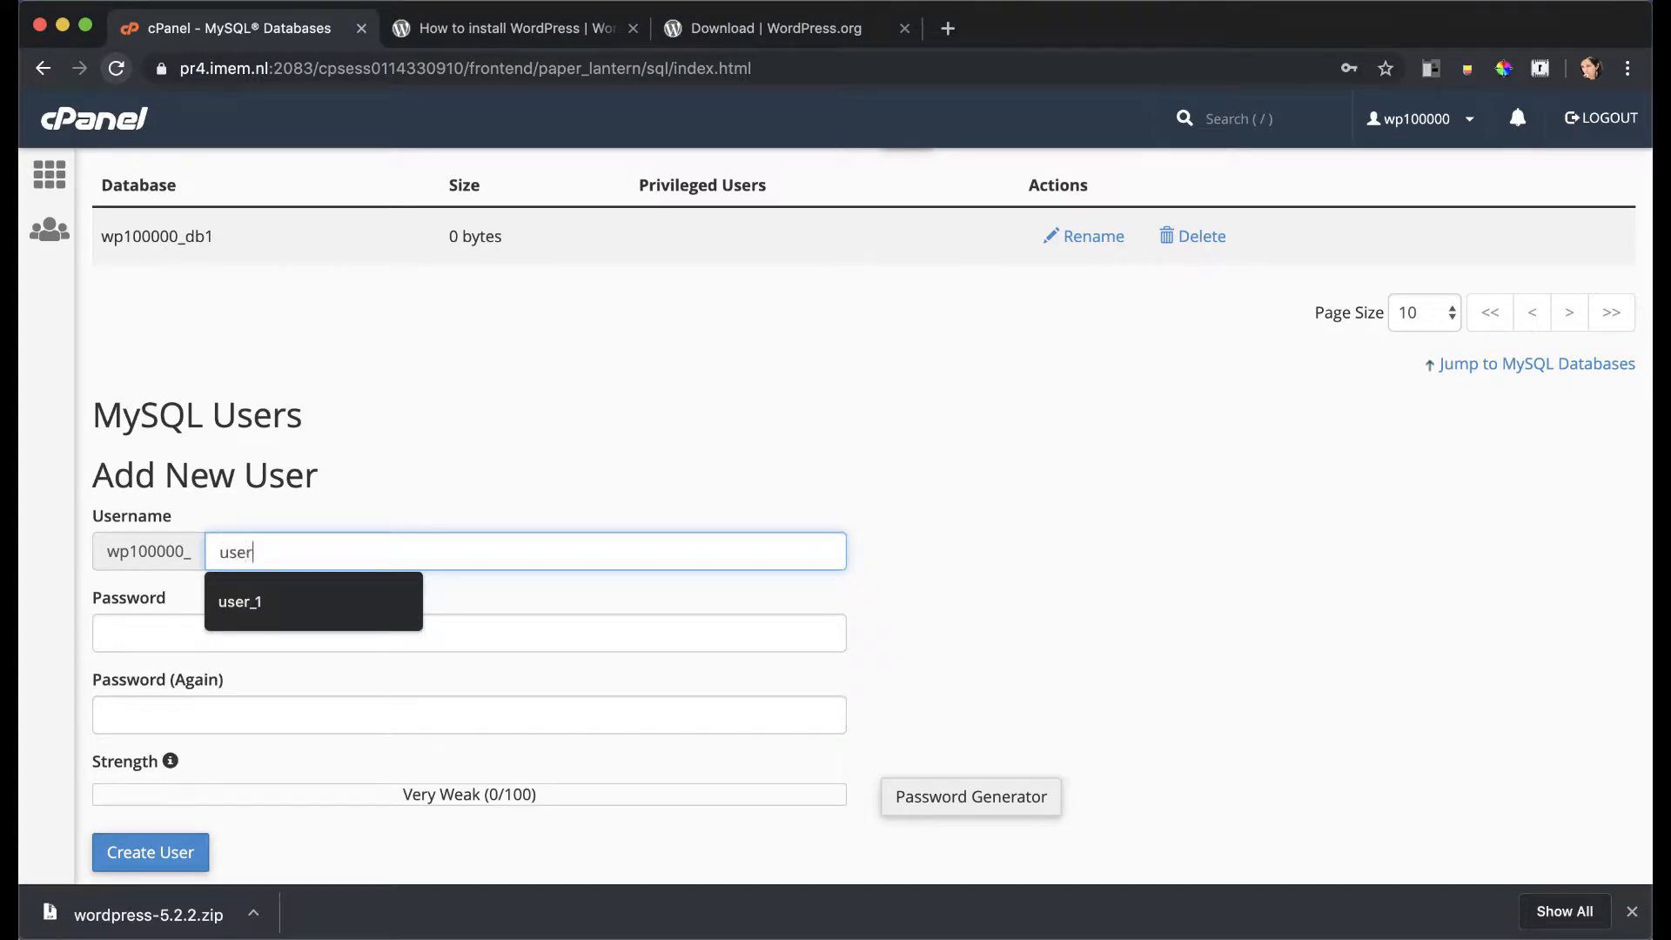
pyautogui.write('1')
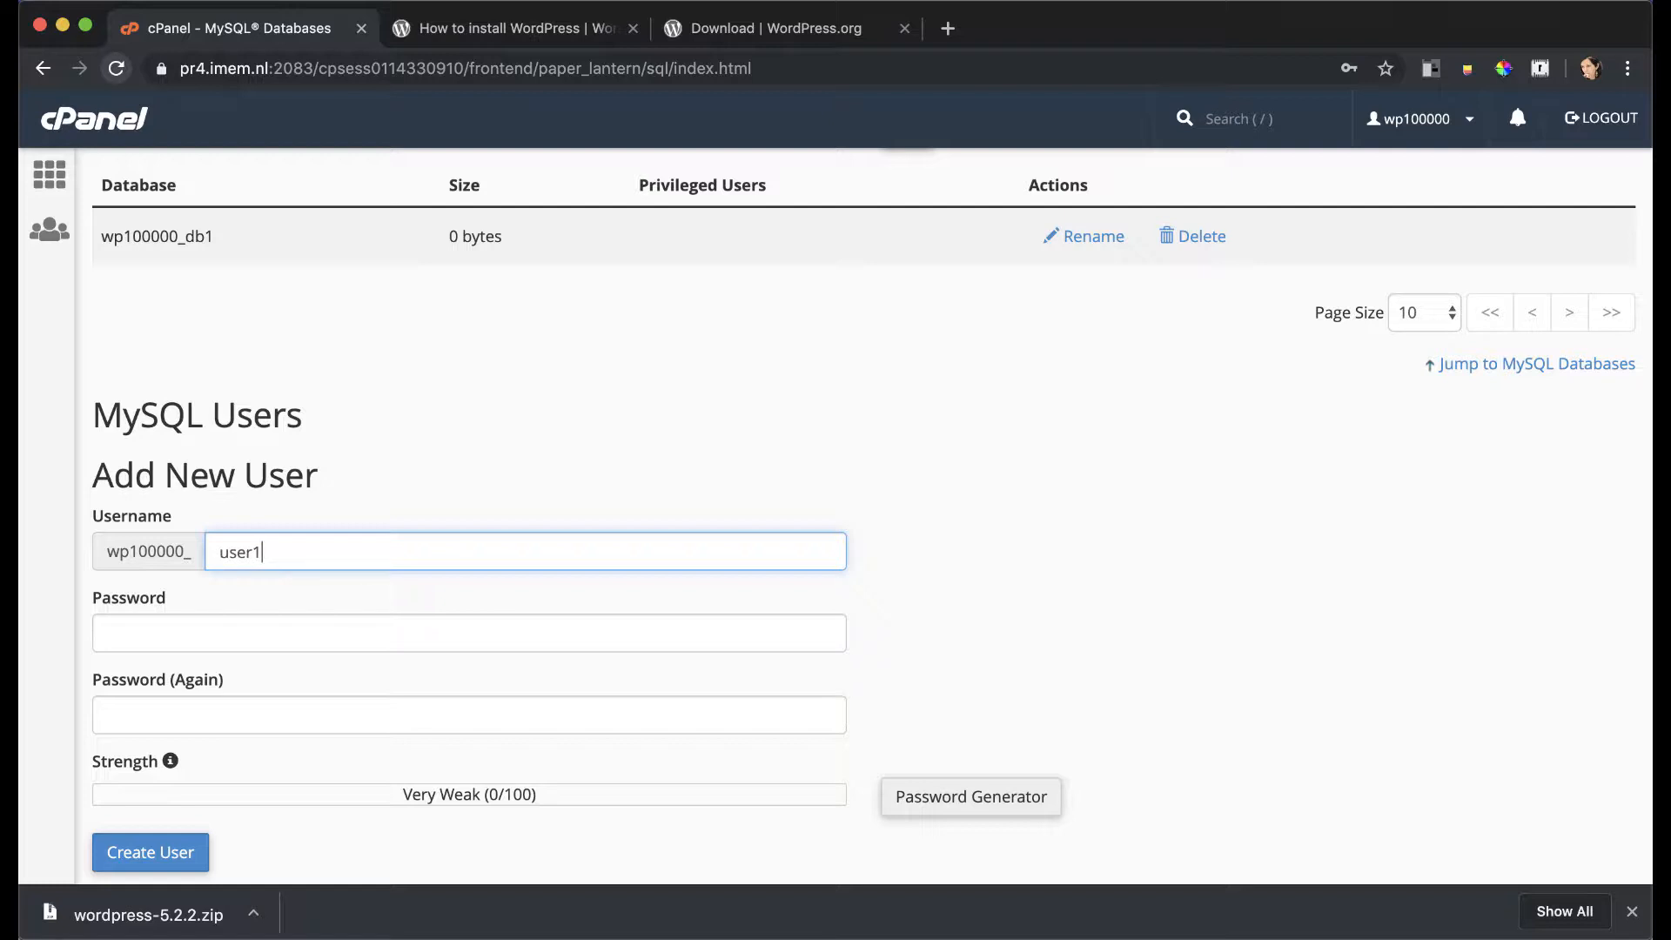
pyautogui.click(259, 625)
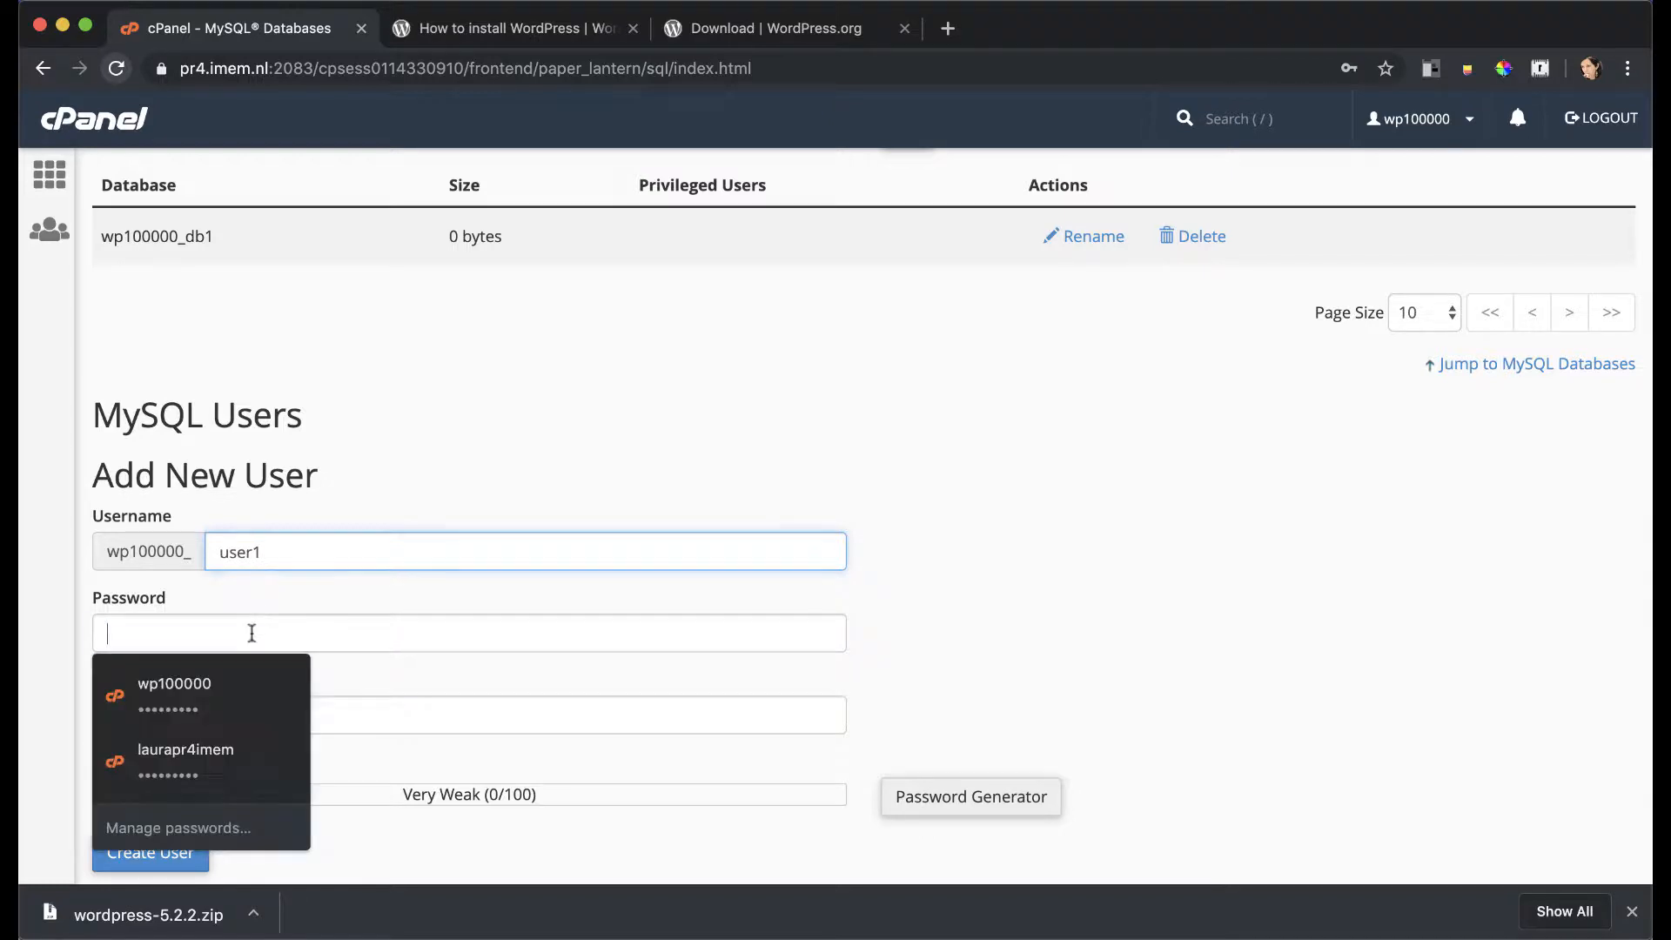
pyautogui.write('p•')
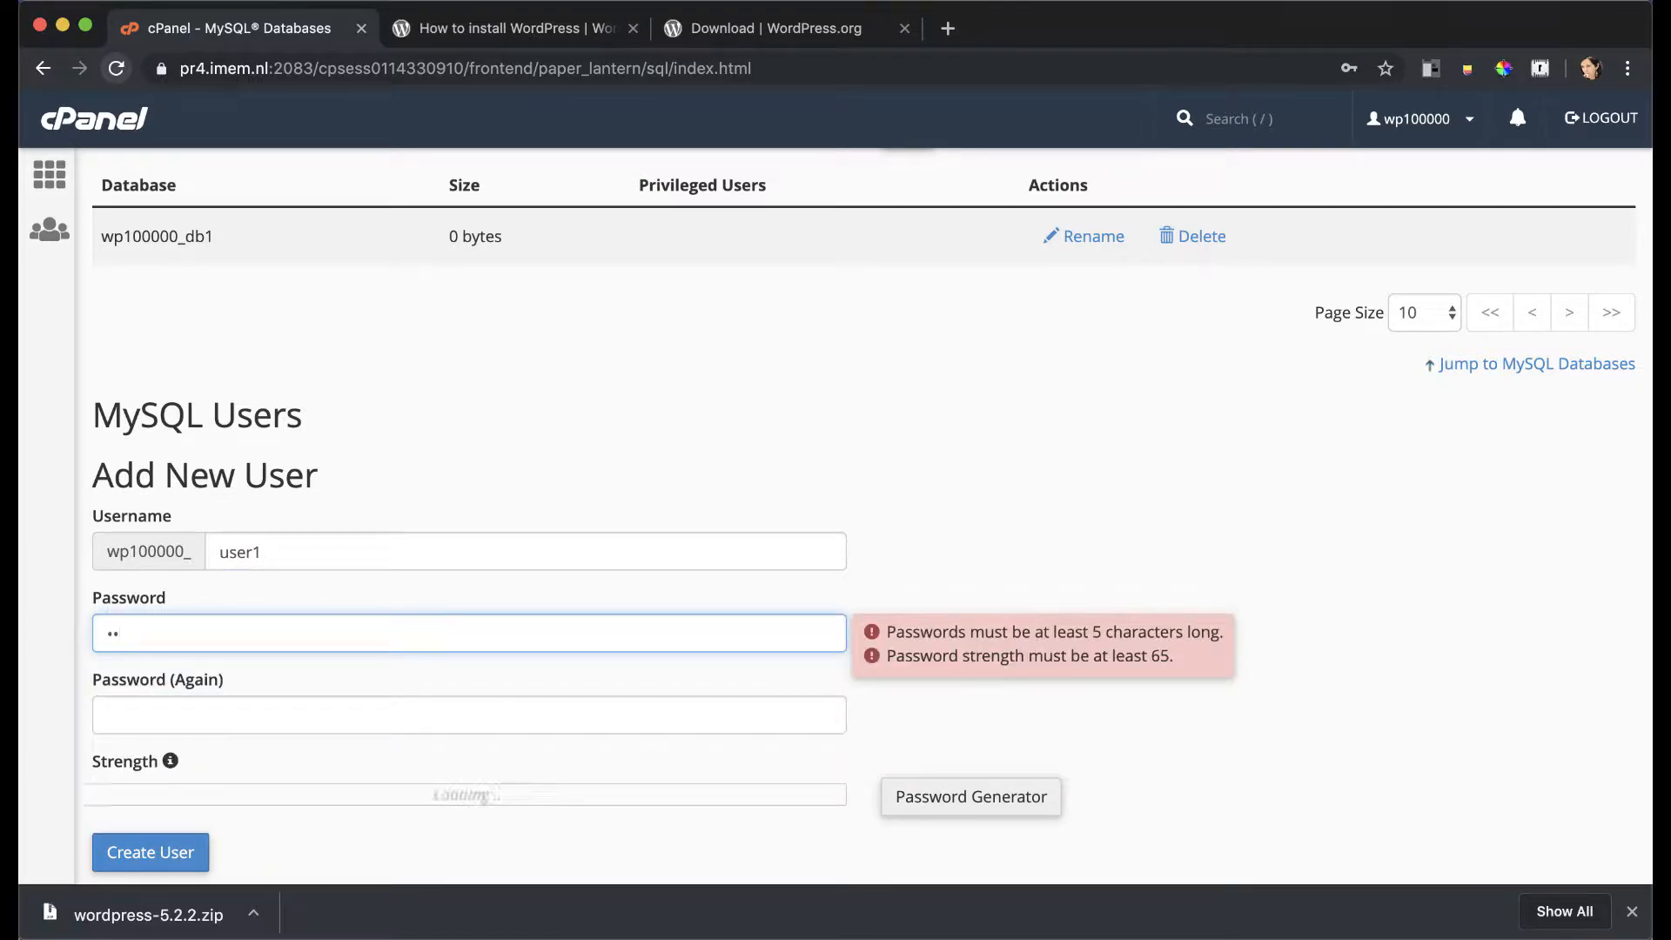
pyautogui.write('•••')
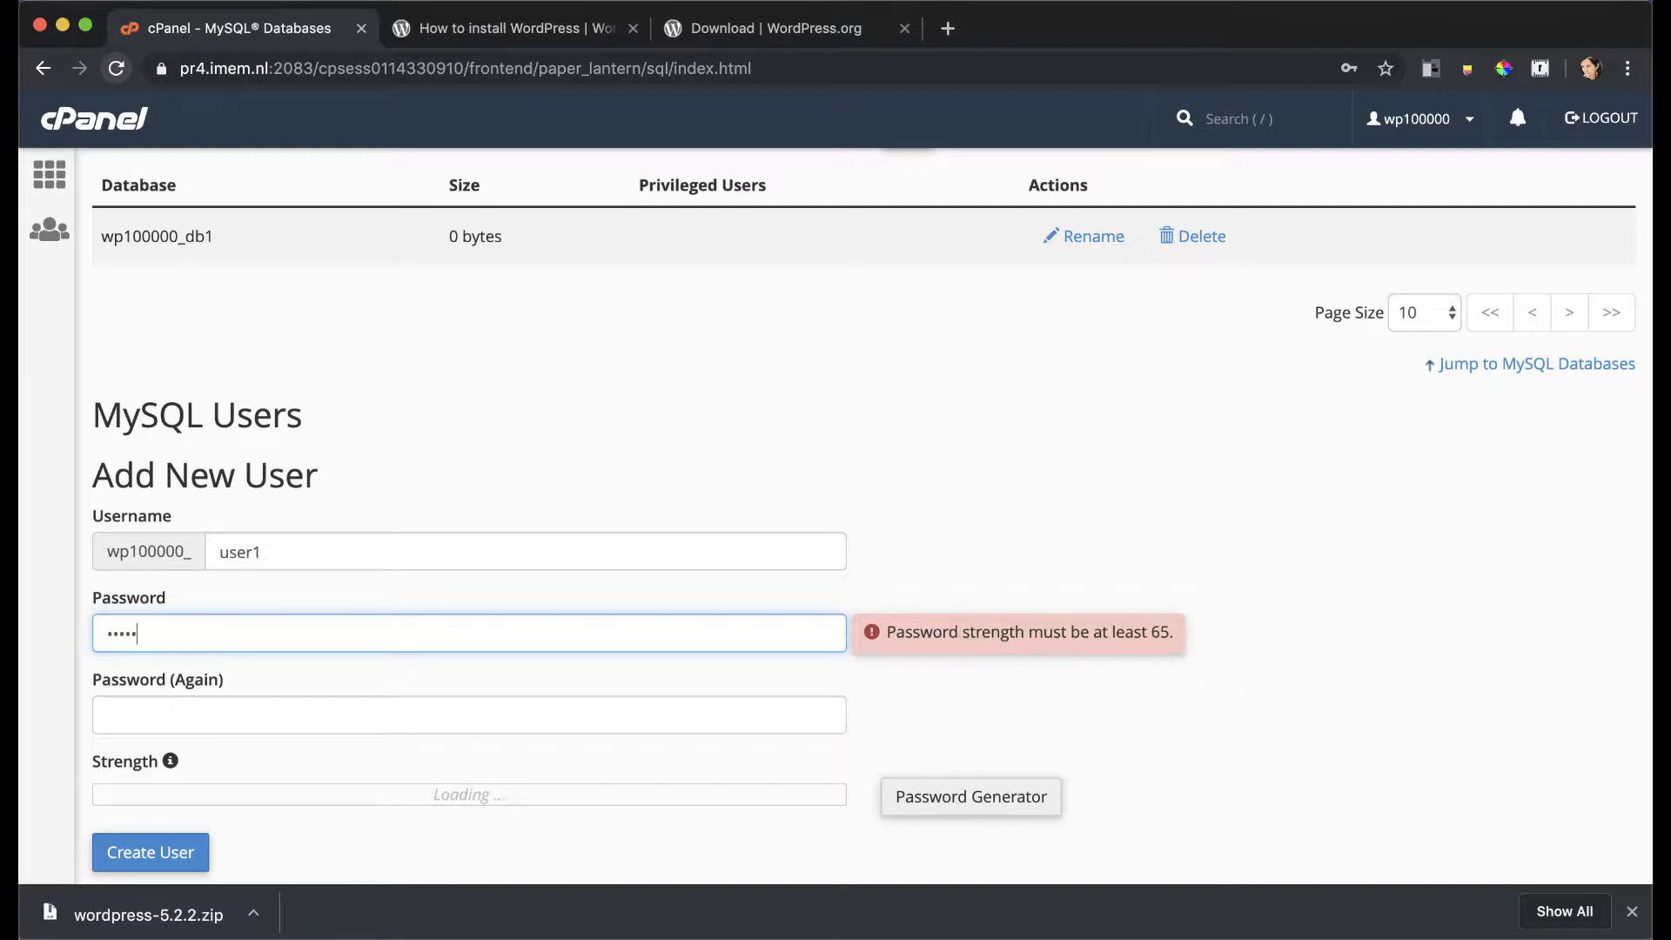
pyautogui.click(230, 706)
pyautogui.write('•')
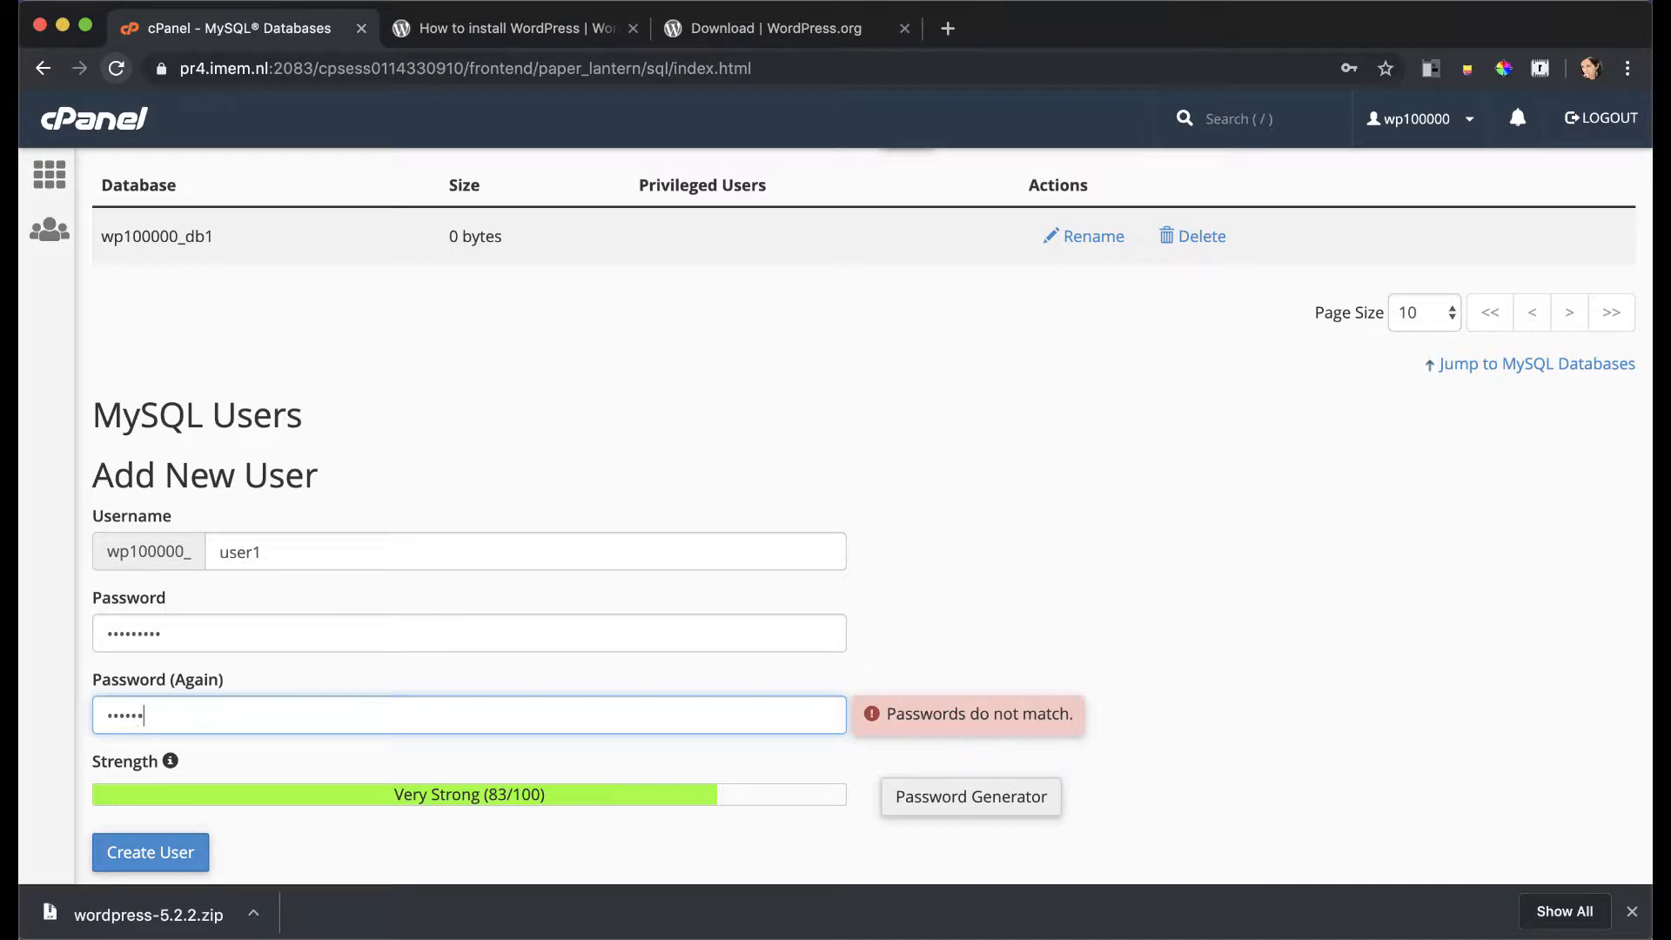
pyautogui.write('••••••••')
pyautogui.scroll(-5, 390, 697)
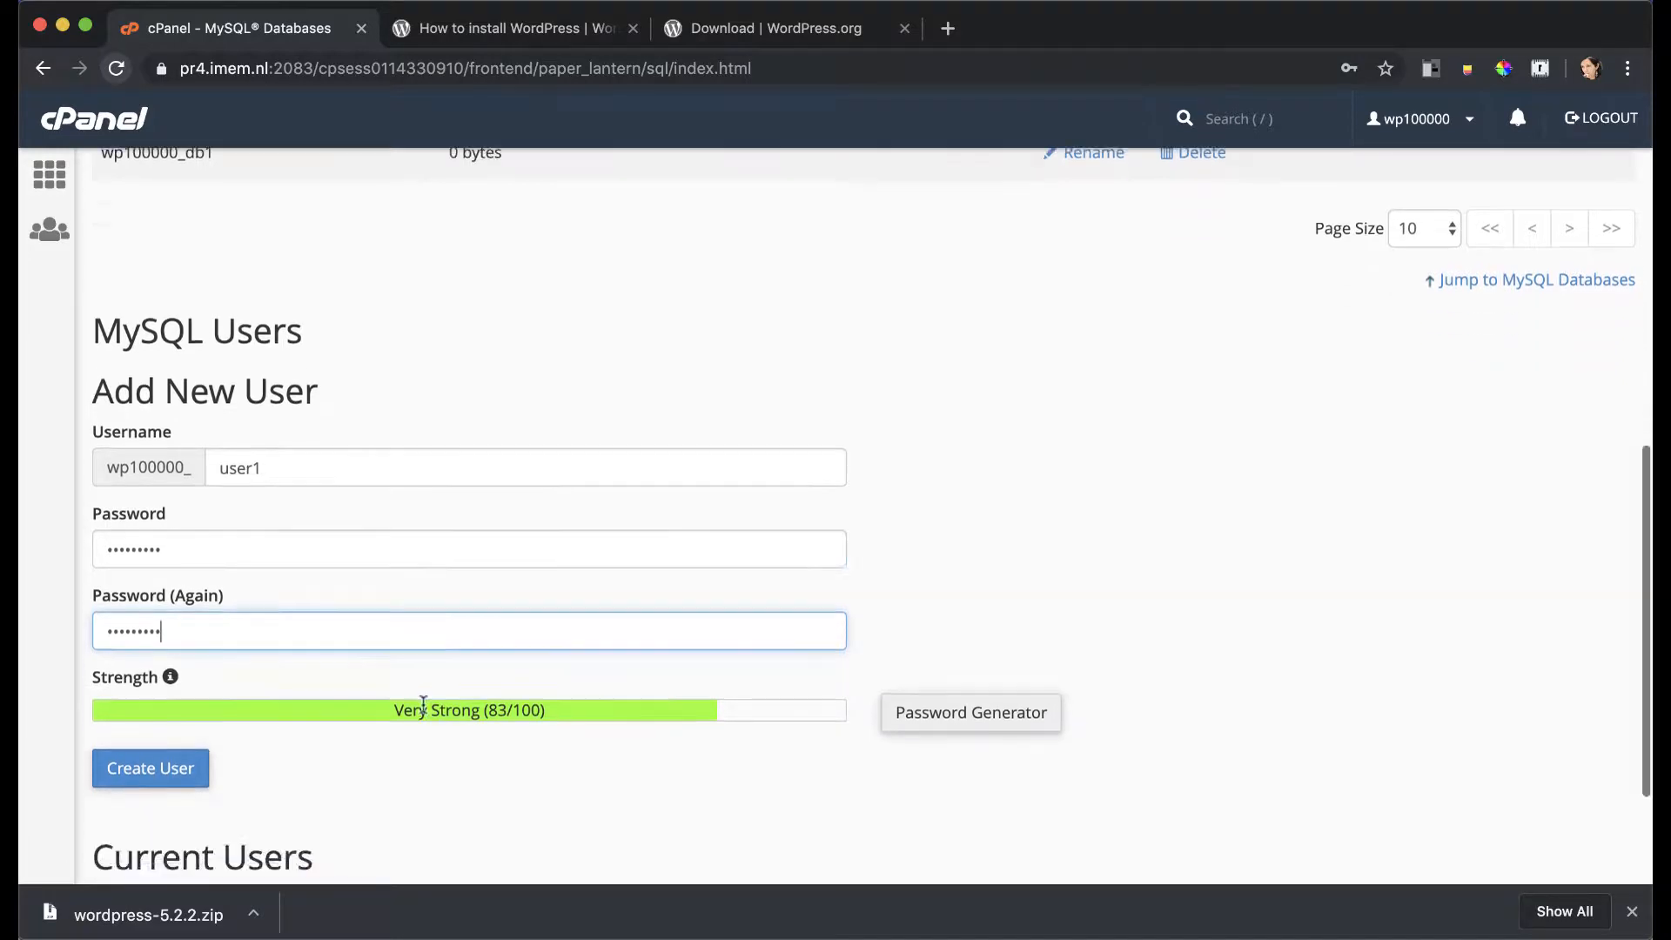
pyautogui.click(179, 608)
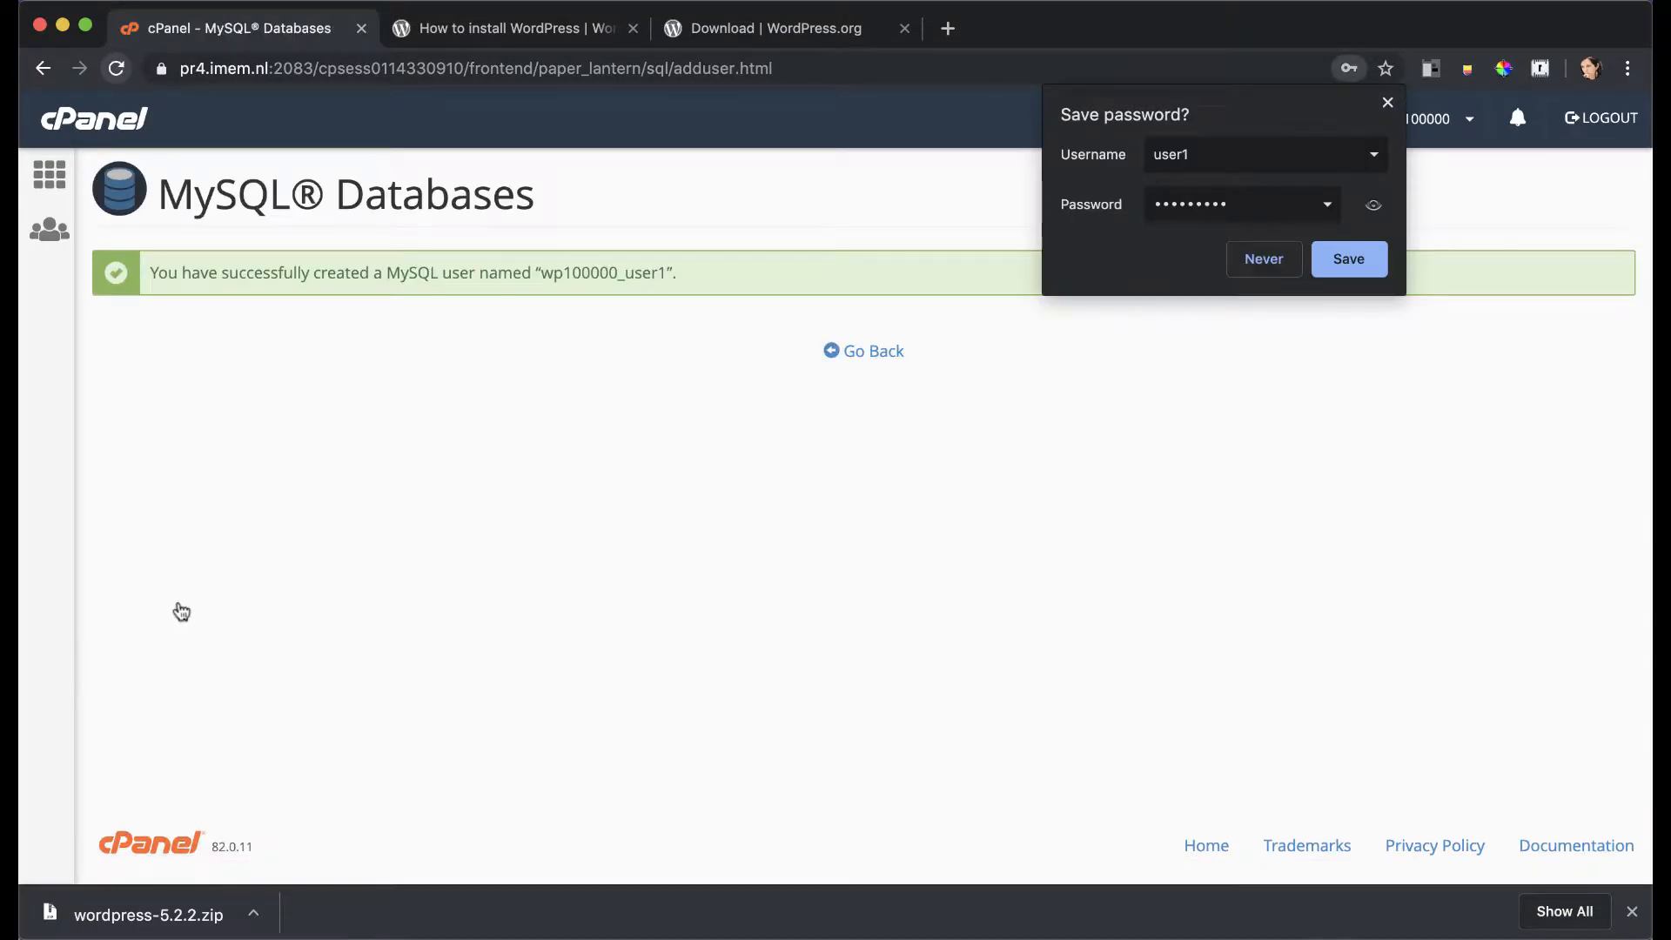
# Grant wp100000_user1 ALL PRIVILEGES on wp100000_db1, then return to the install article
pyautogui.click(1387, 102)
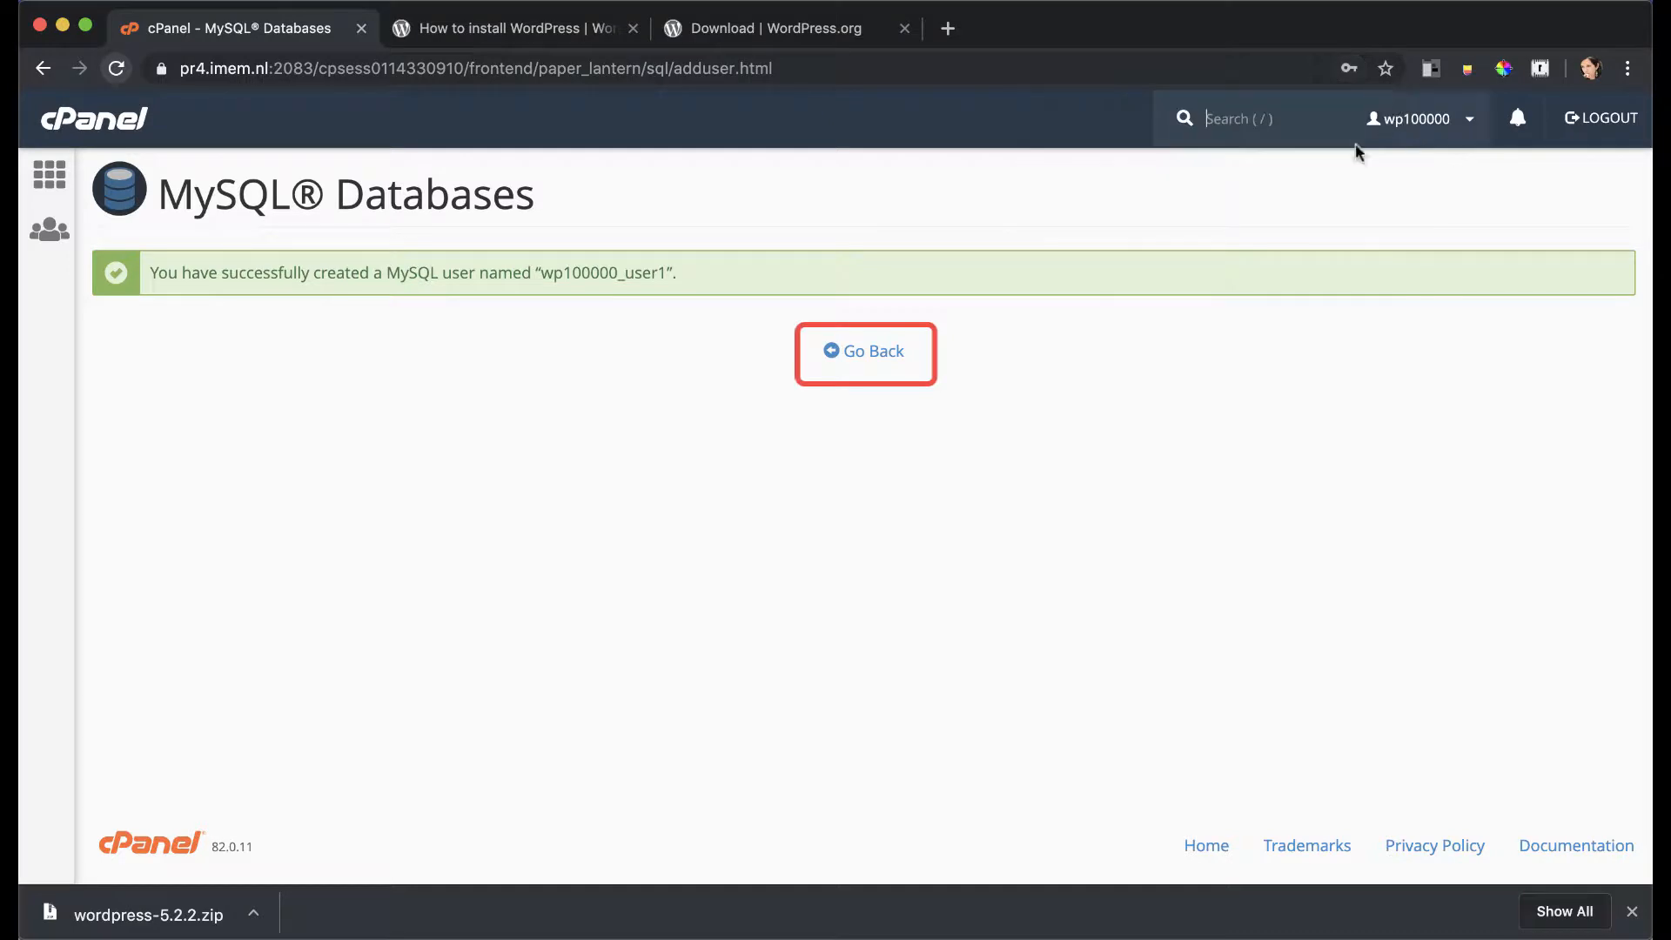
pyautogui.click(881, 352)
pyautogui.scroll(-5, 1128, 605)
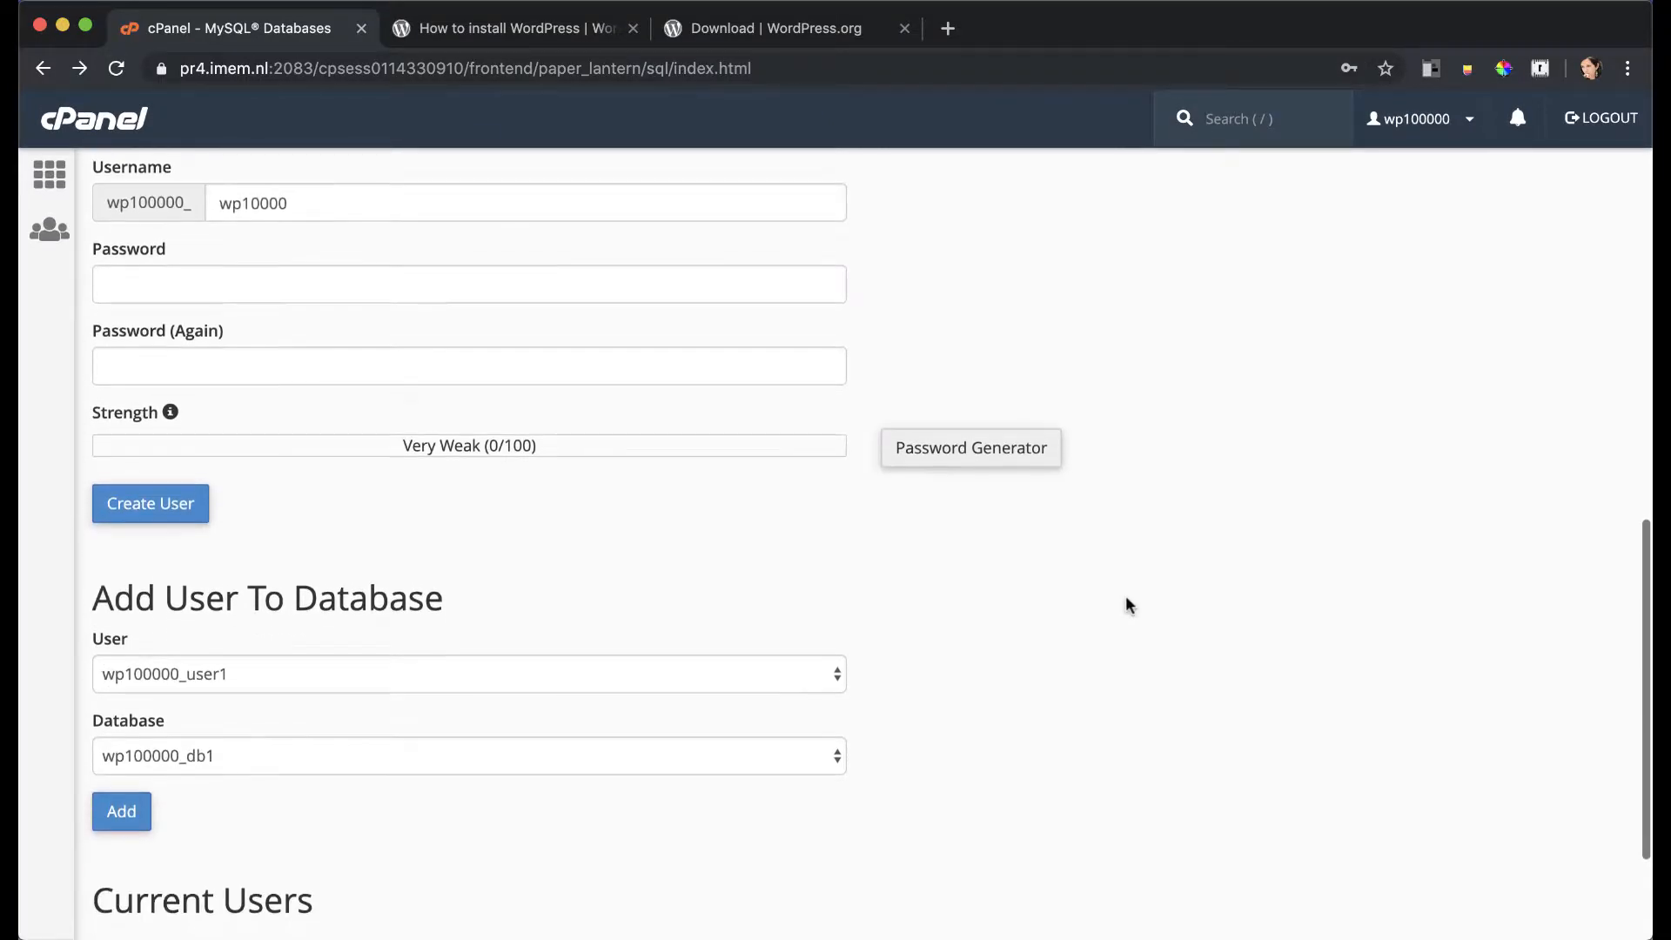
pyautogui.scroll(-1, 1126, 595)
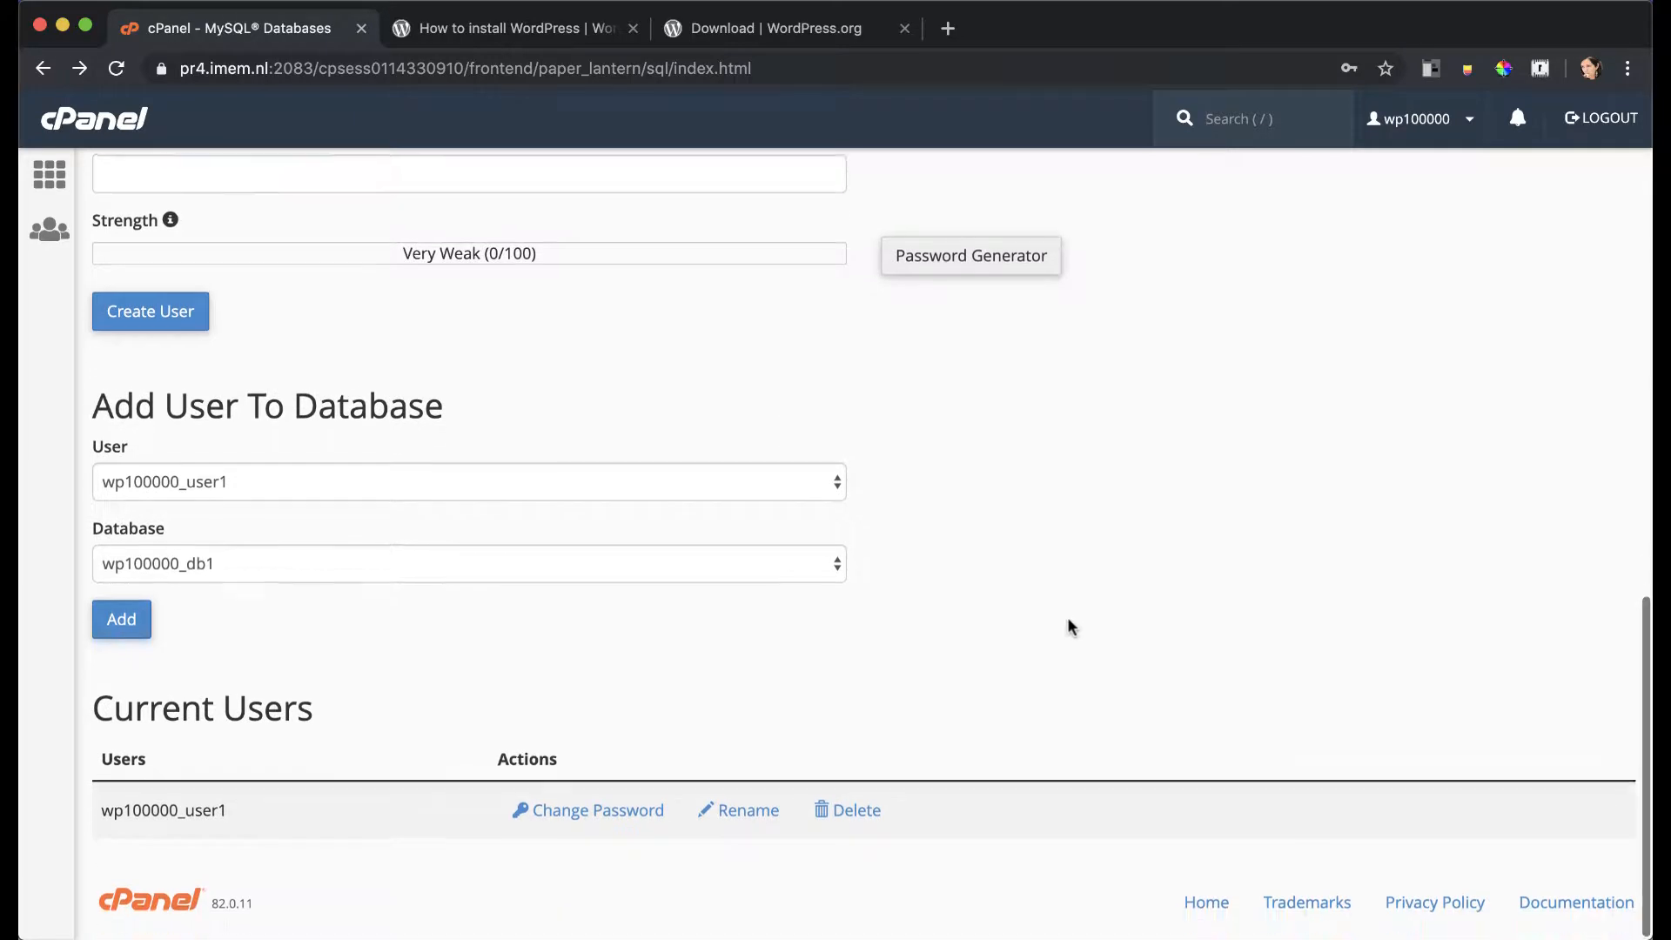
pyautogui.click(123, 619)
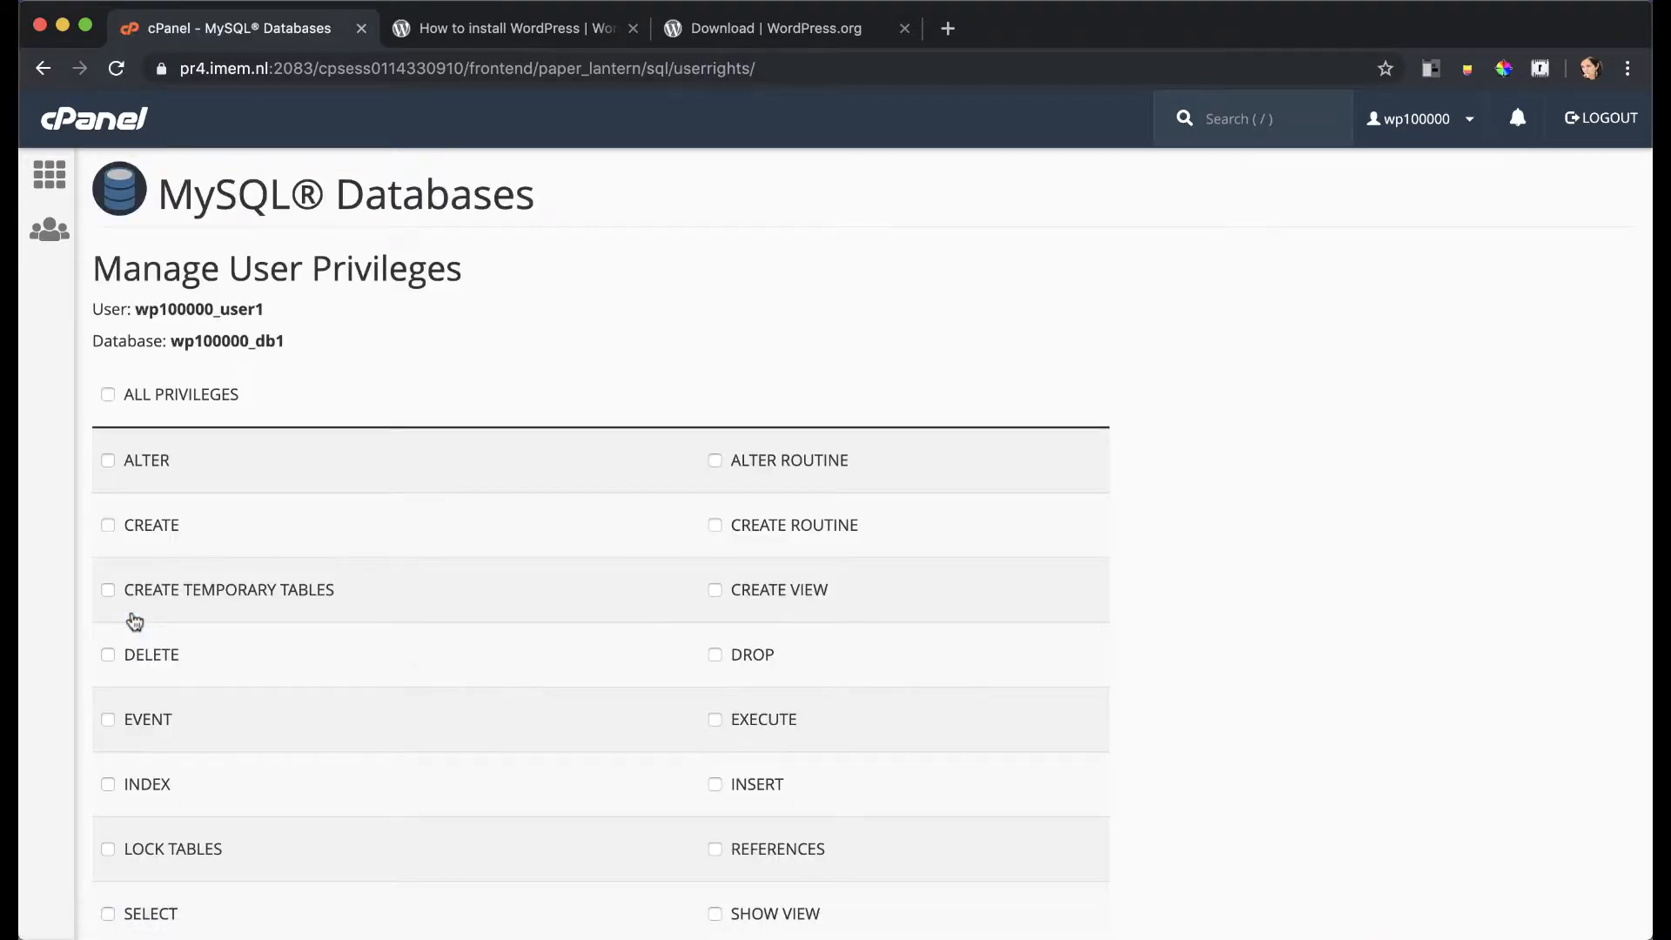
pyautogui.click(105, 397)
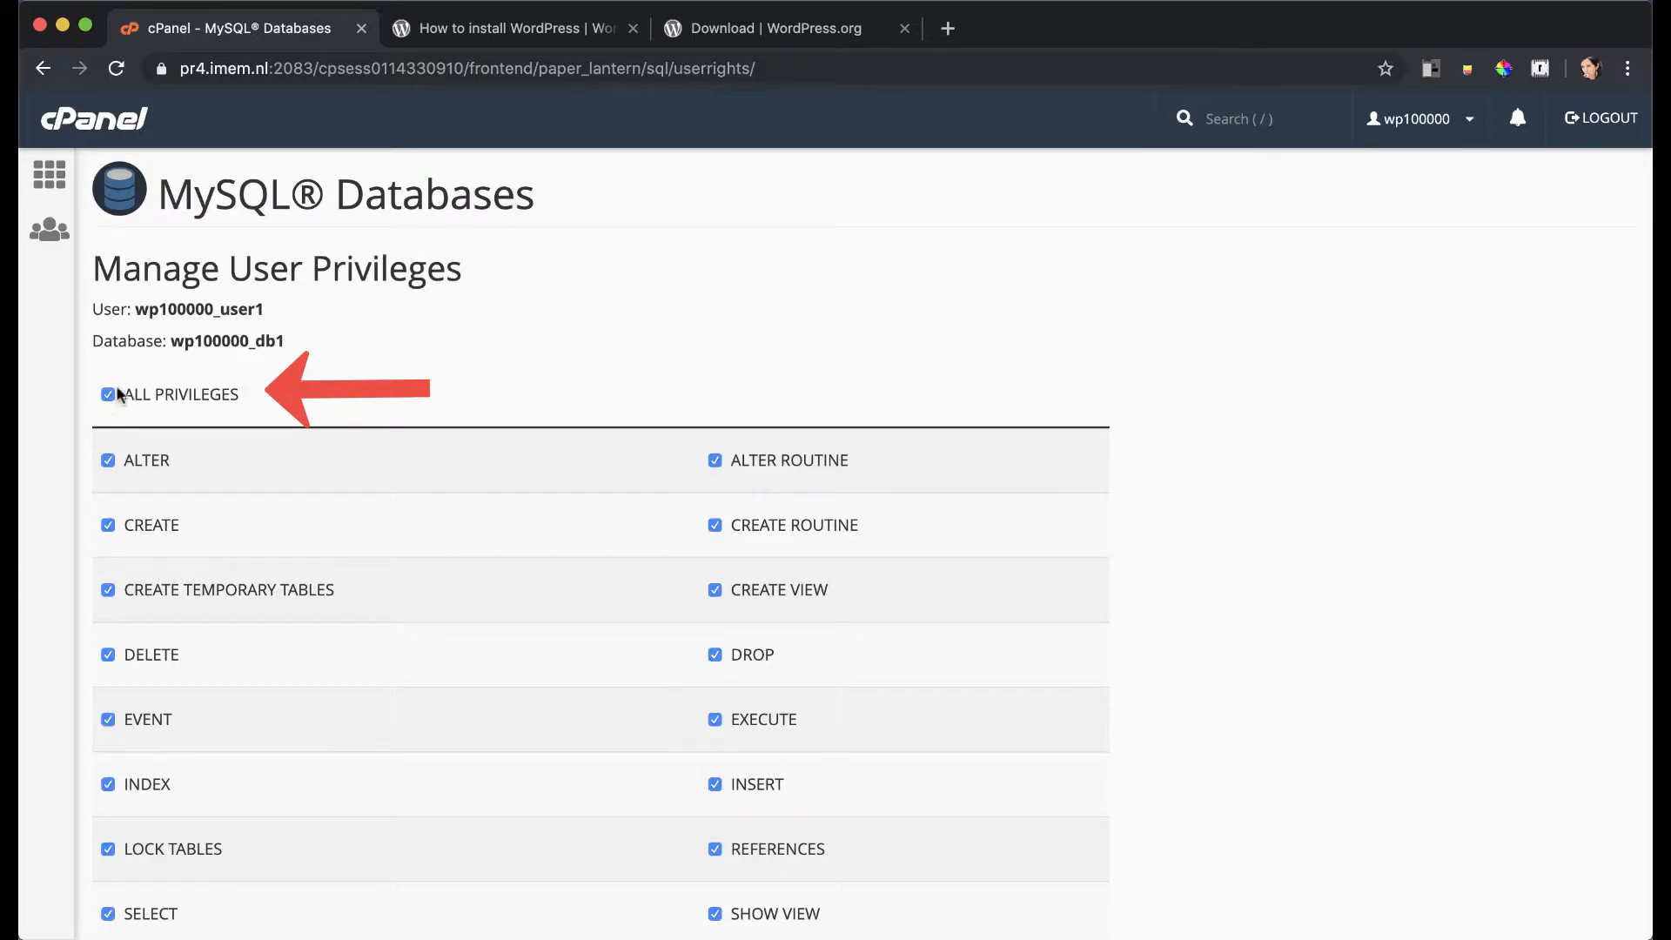
pyautogui.scroll(-3, 388, 394)
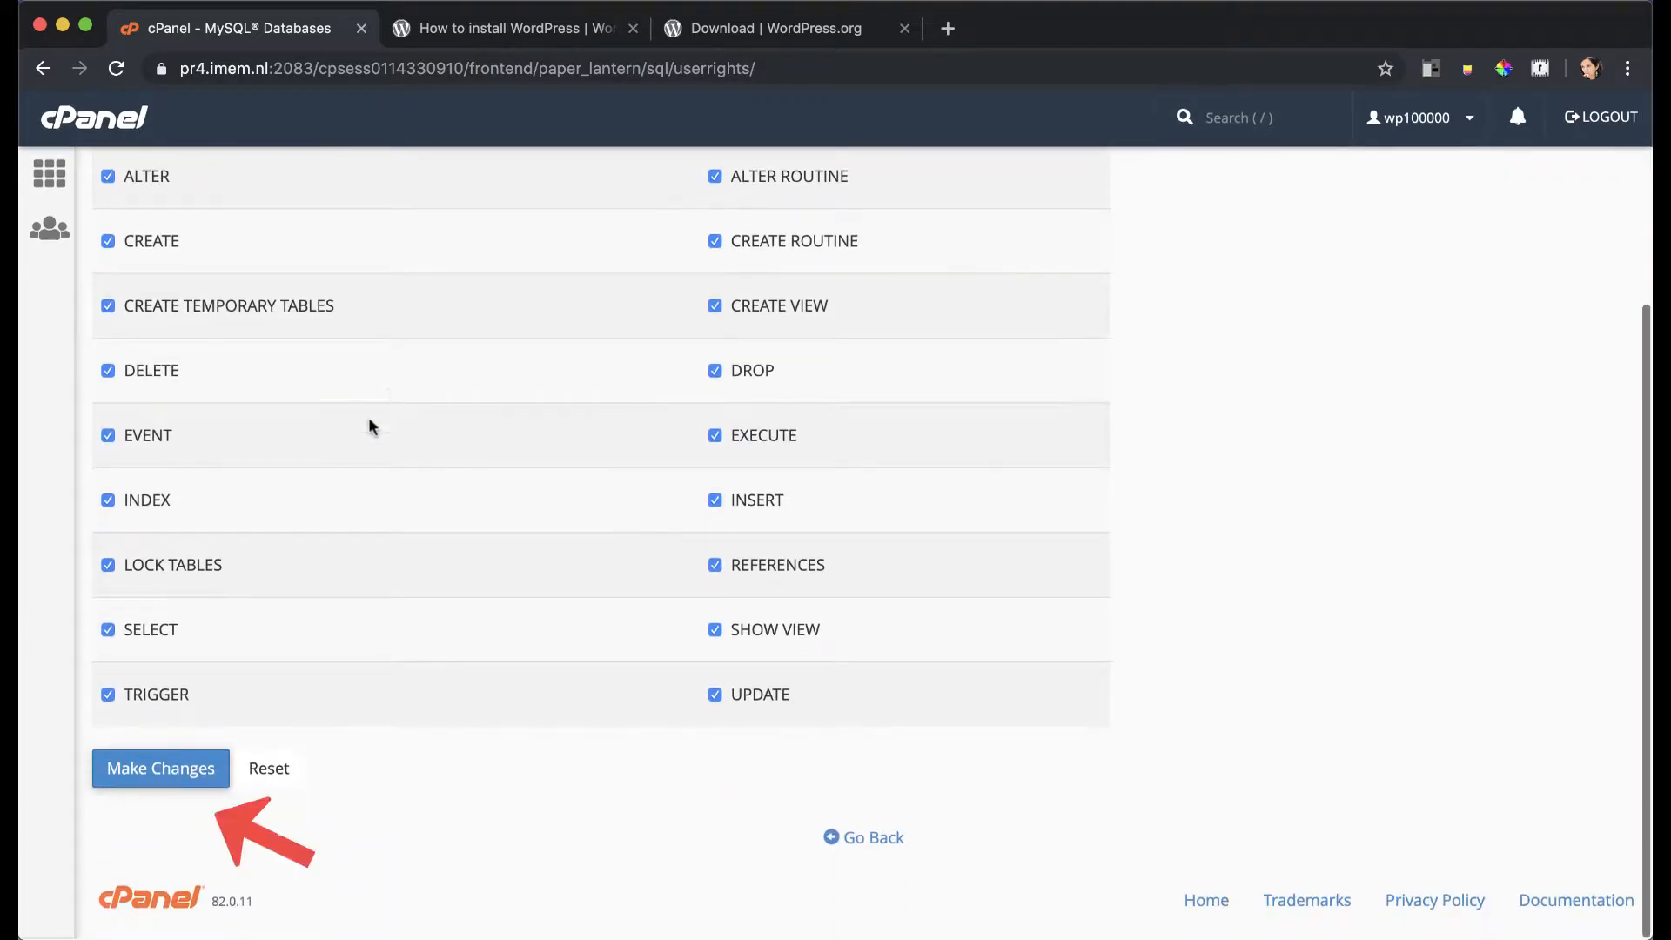
pyautogui.click(195, 772)
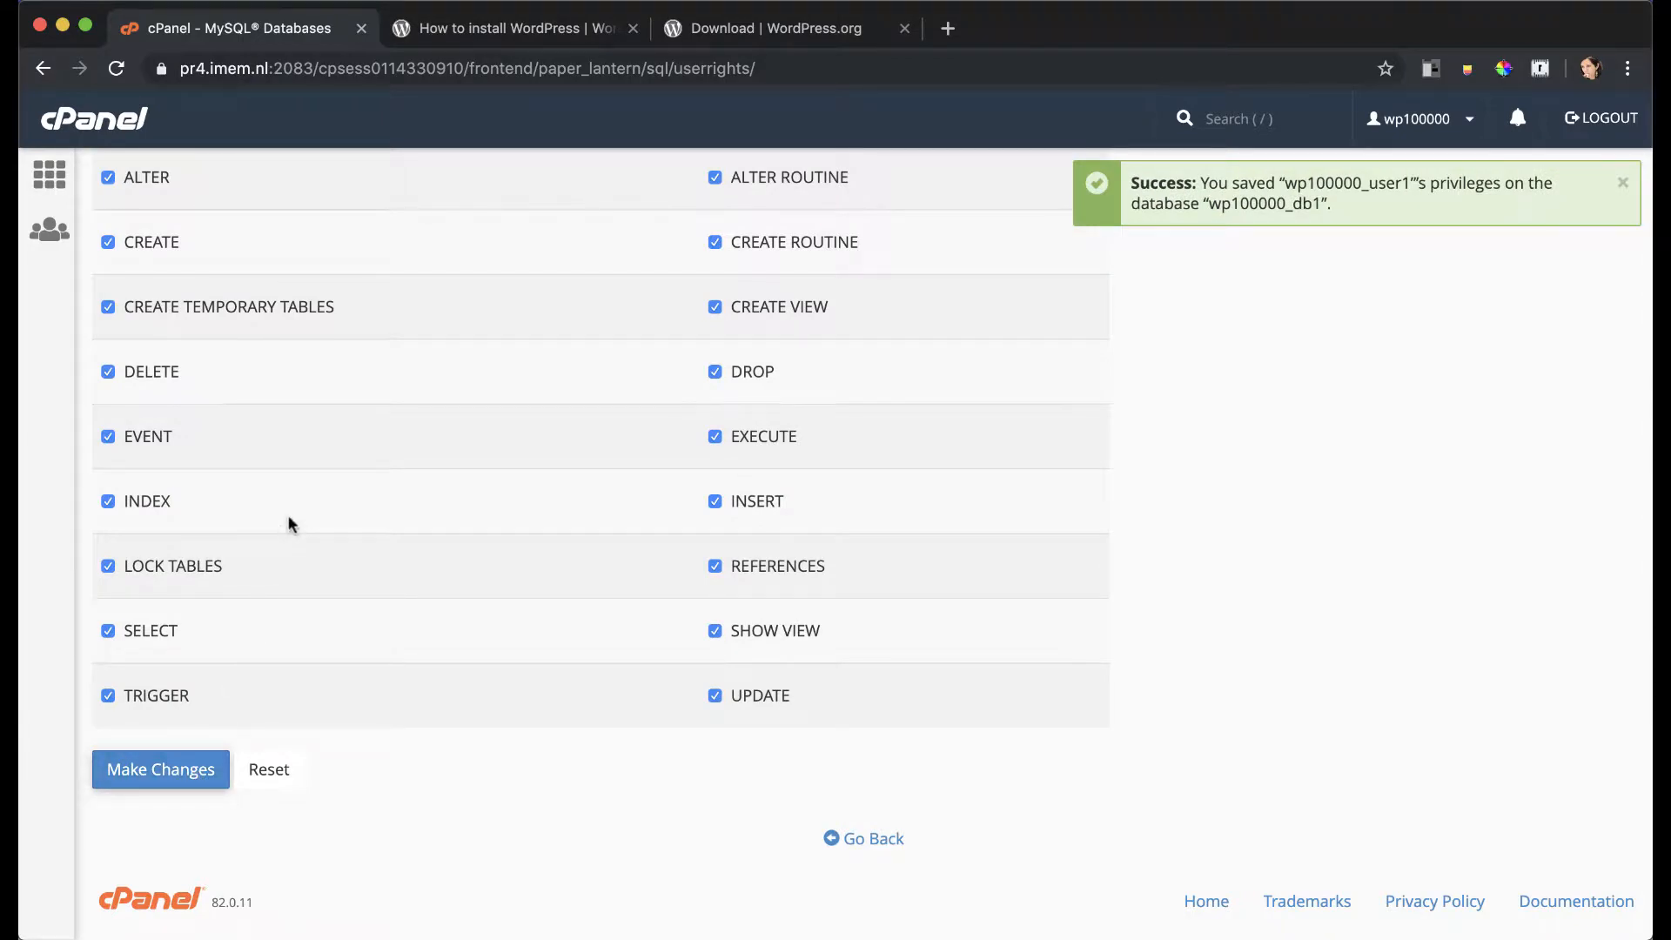
pyautogui.scroll(5, 291, 523)
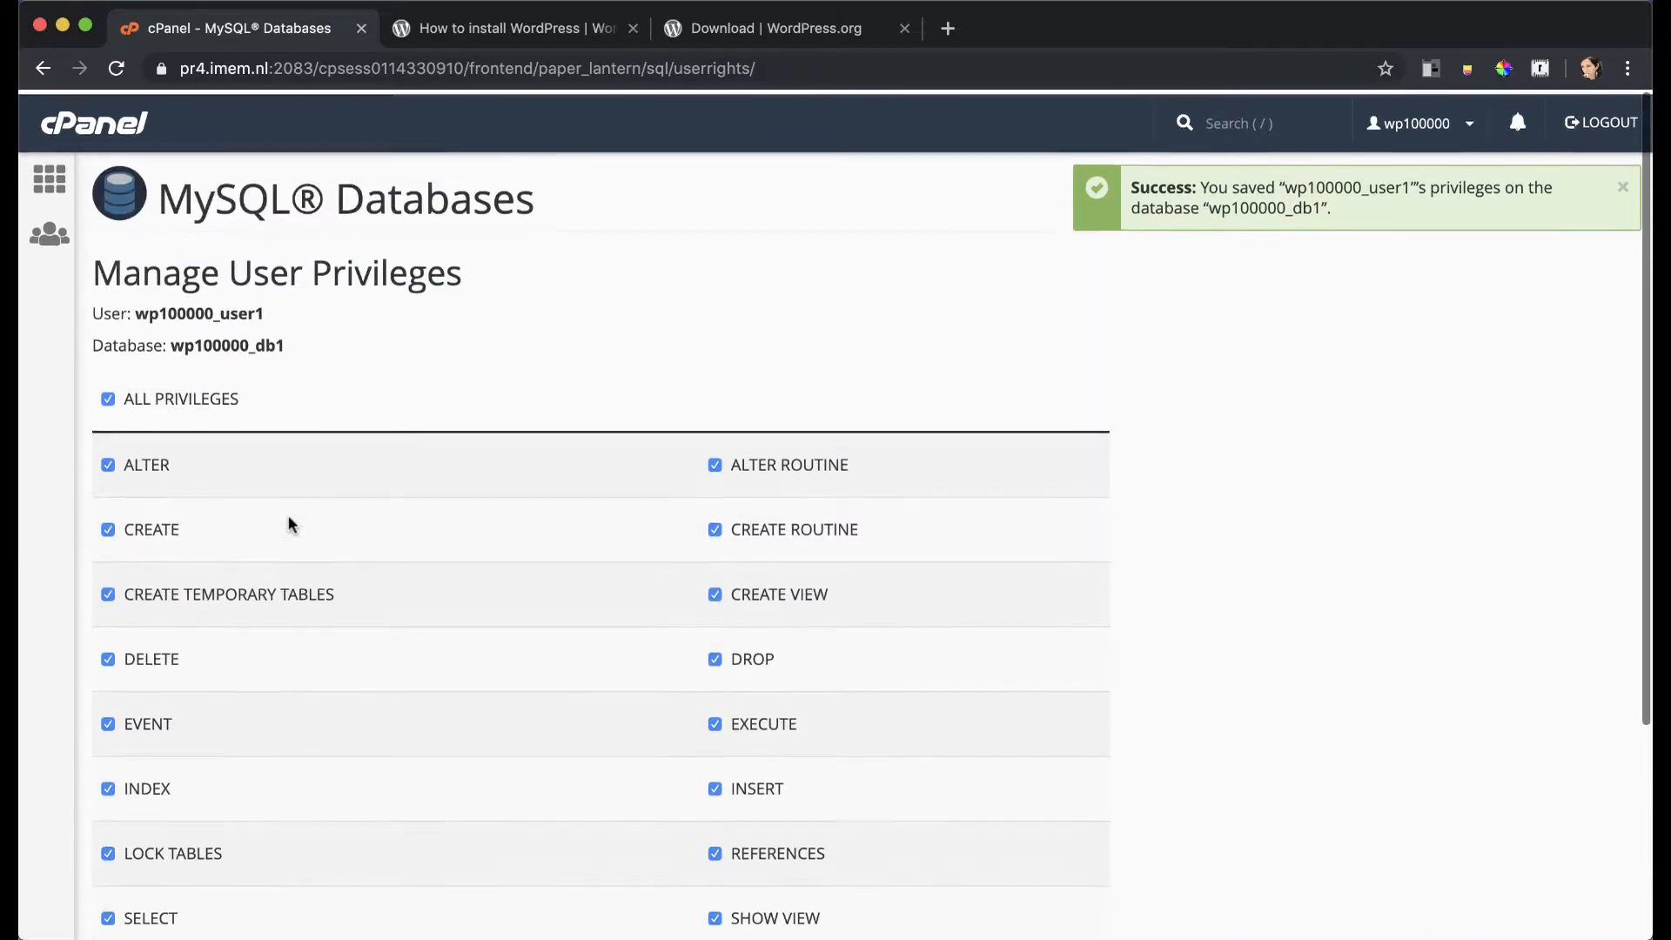
pyautogui.click(579, 29)
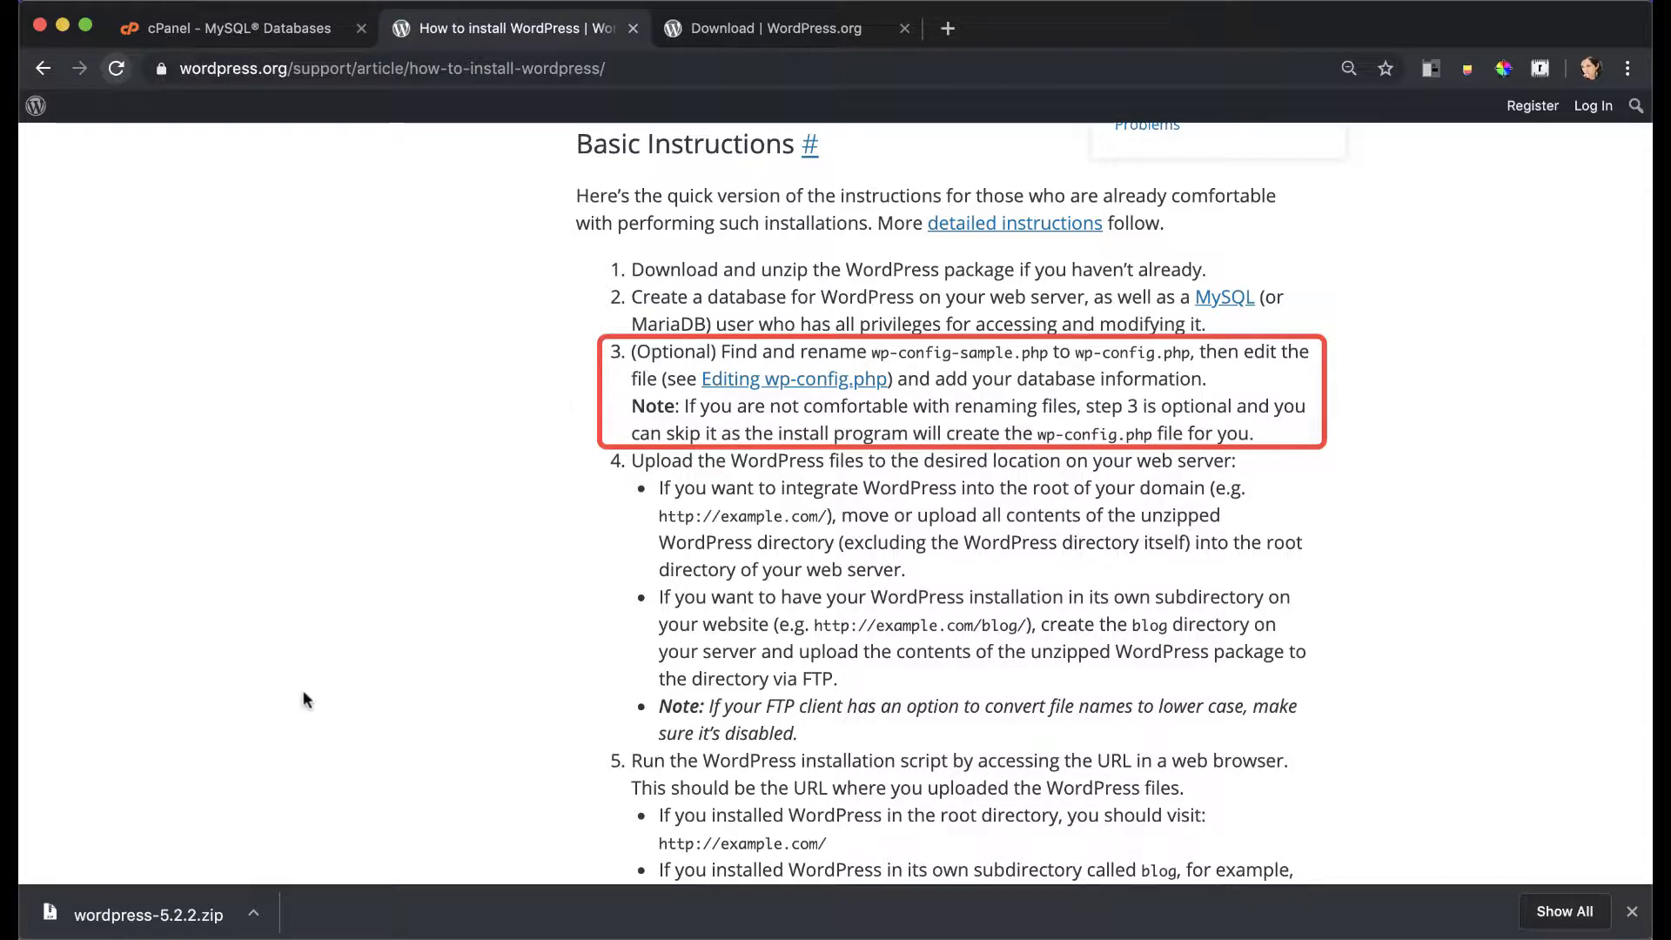
# Show the downloaded wordpress-5.2.2.zip in the Finder Downloads folder
pyautogui.click(254, 914)
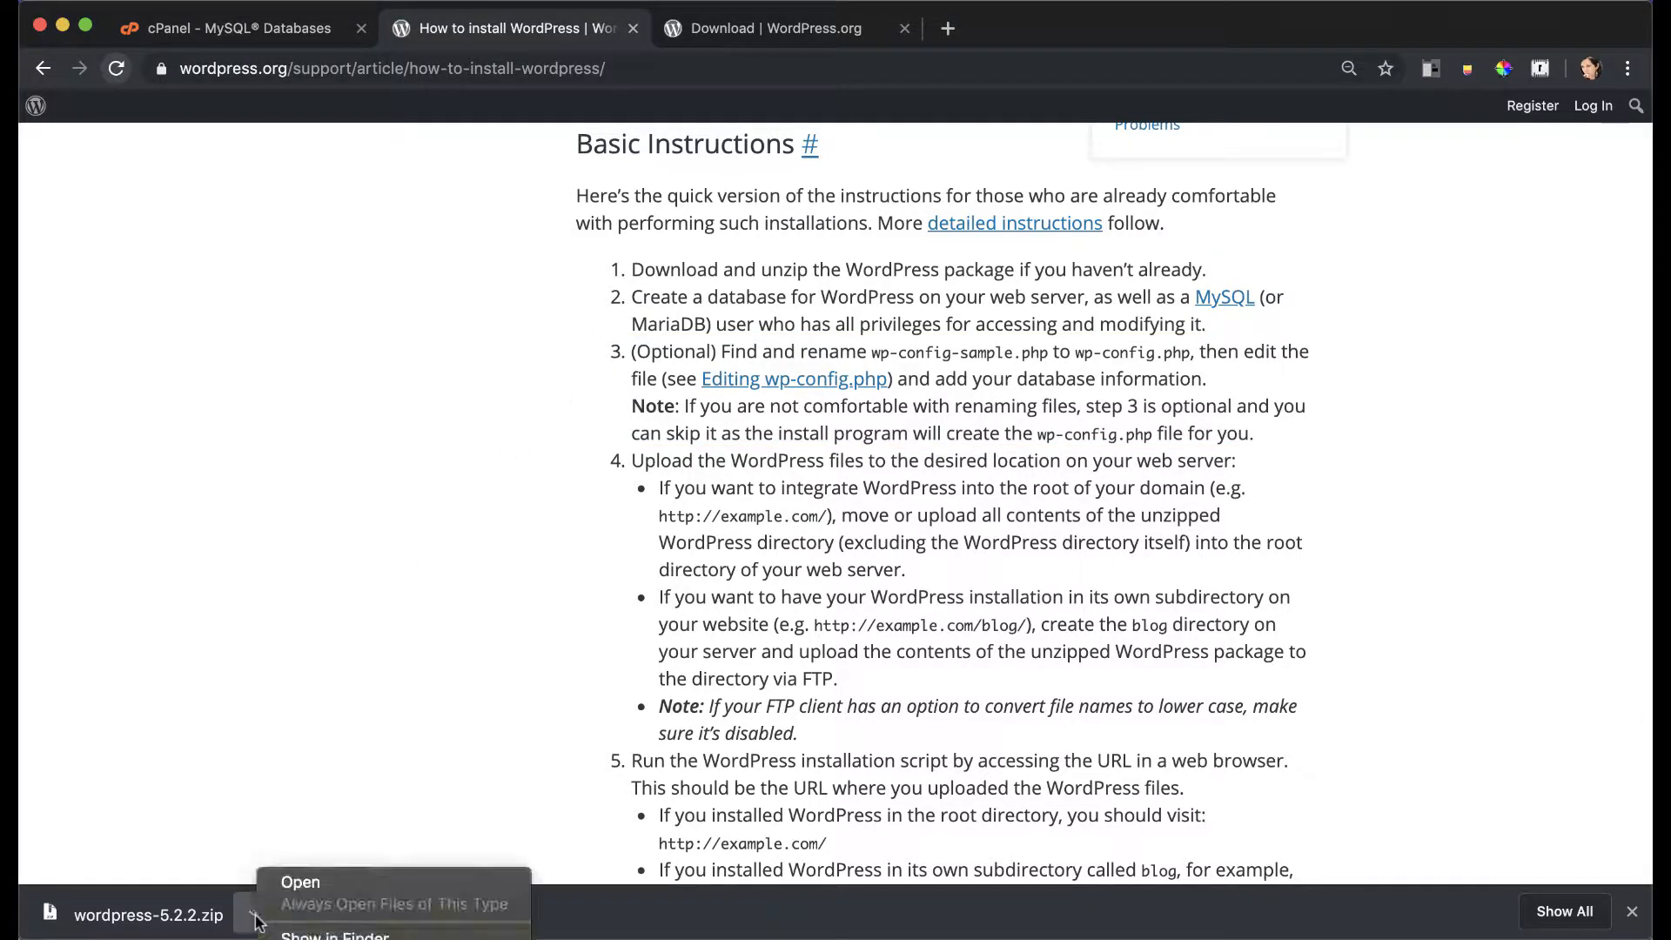
pyautogui.click(336, 935)
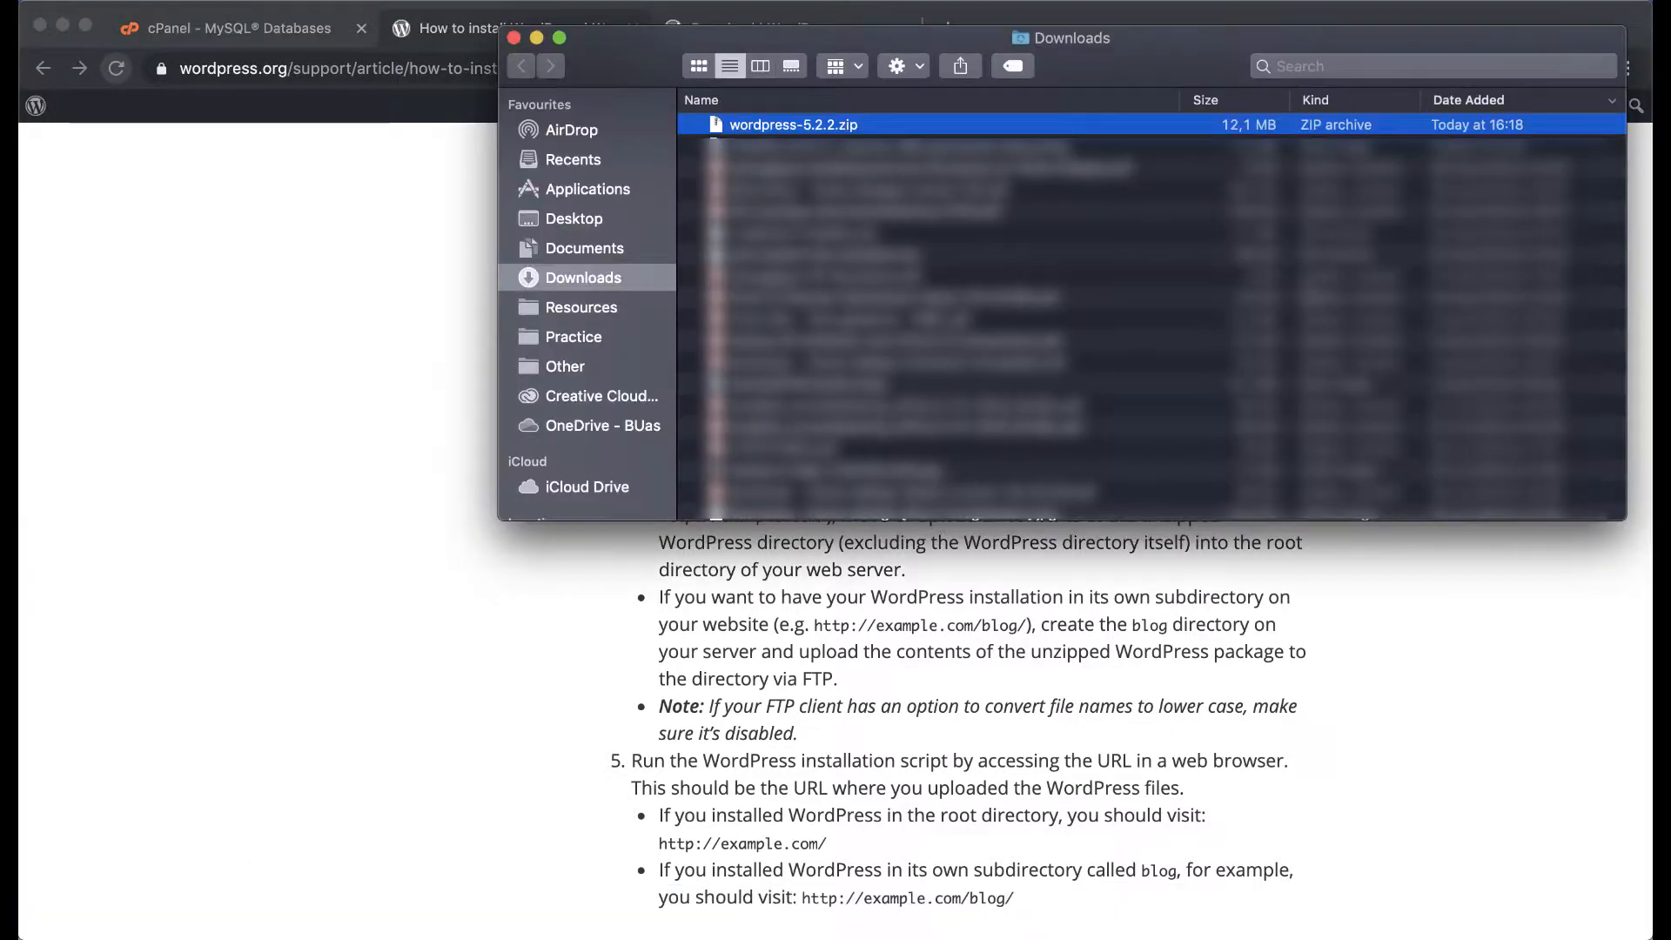
# Unzip wordpress-5.2.2.zip, trash the zip, and open the extracted wordpress 2 folder
pyautogui.doubleClick(777, 128)
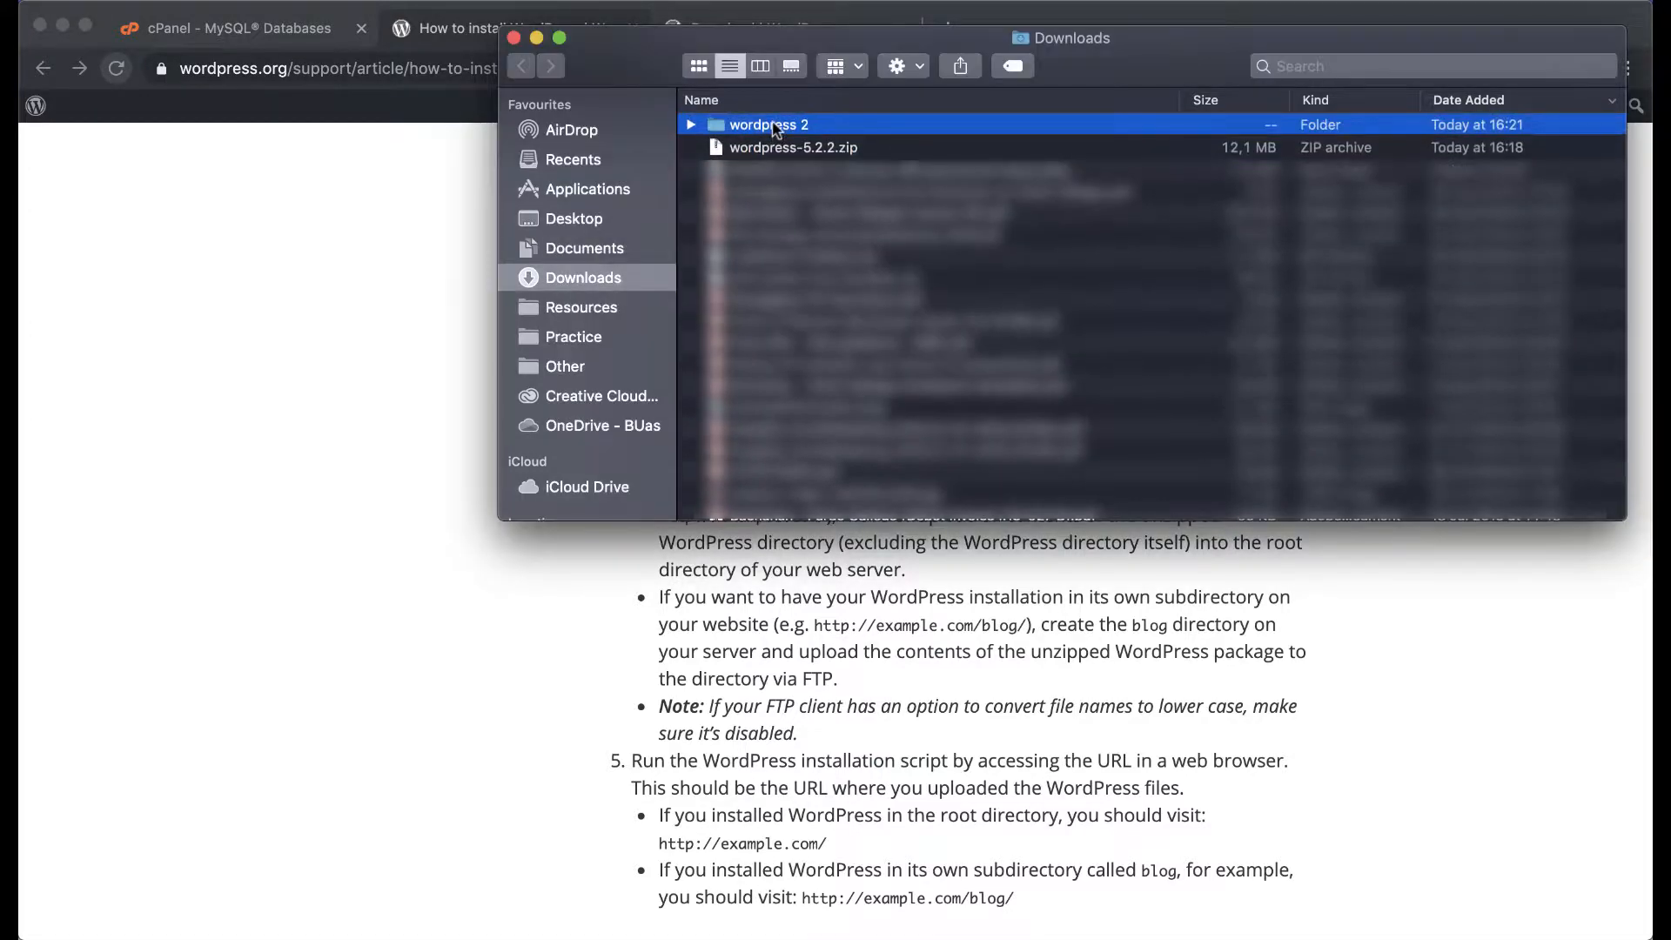
pyautogui.rightClick(765, 147)
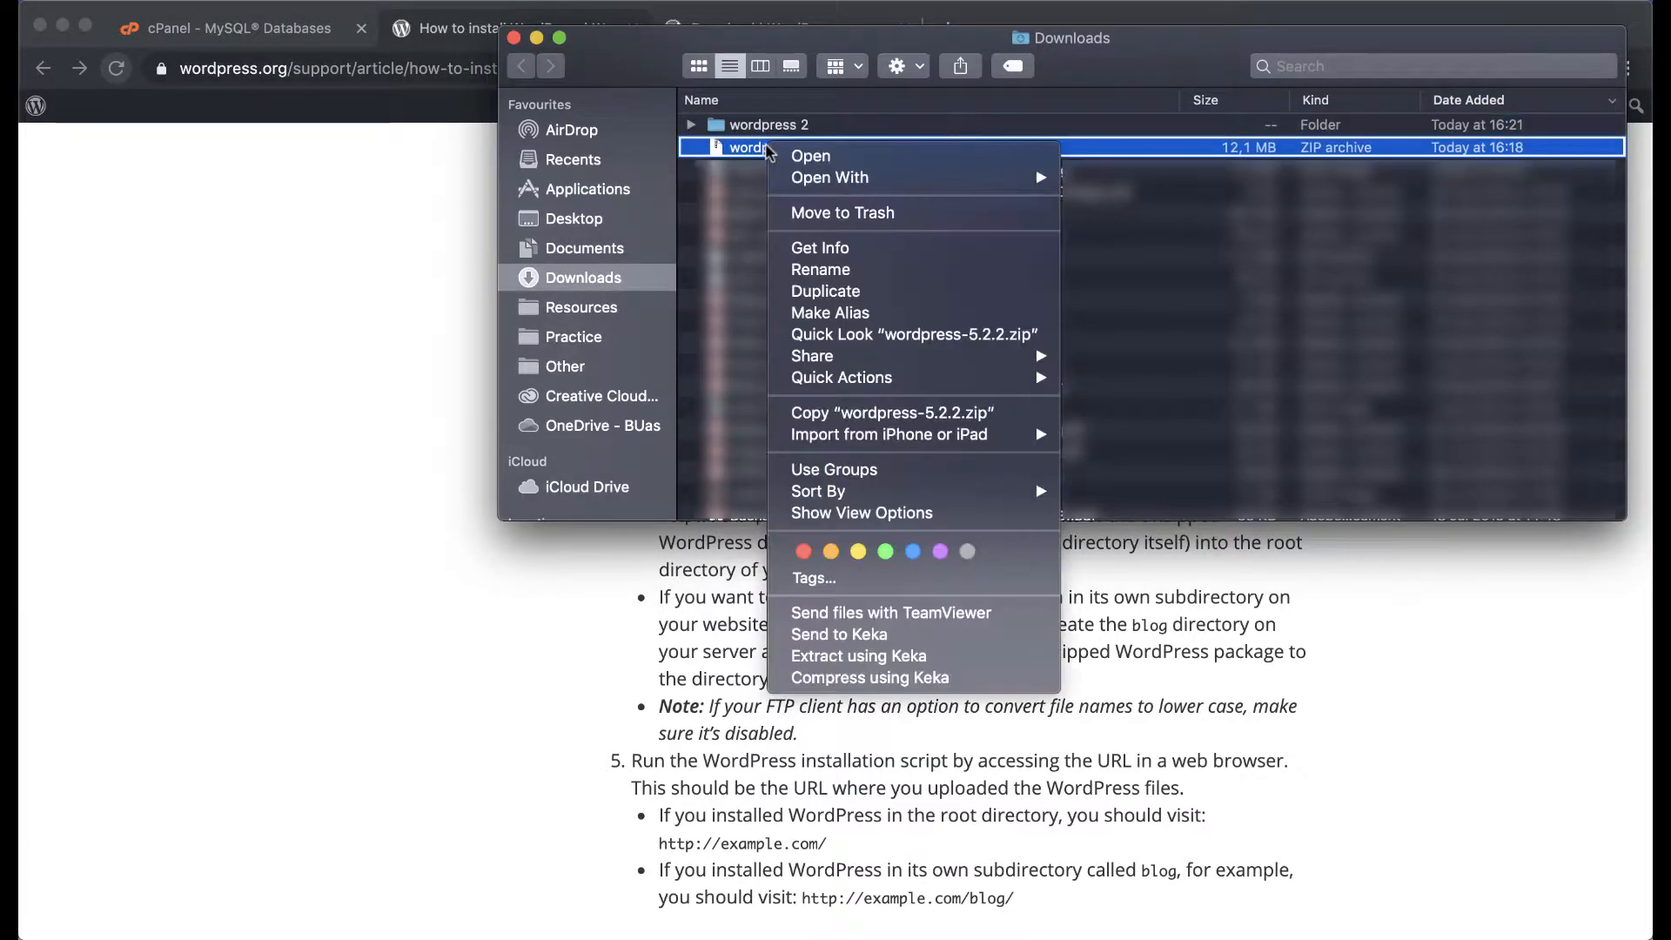
pyautogui.click(797, 213)
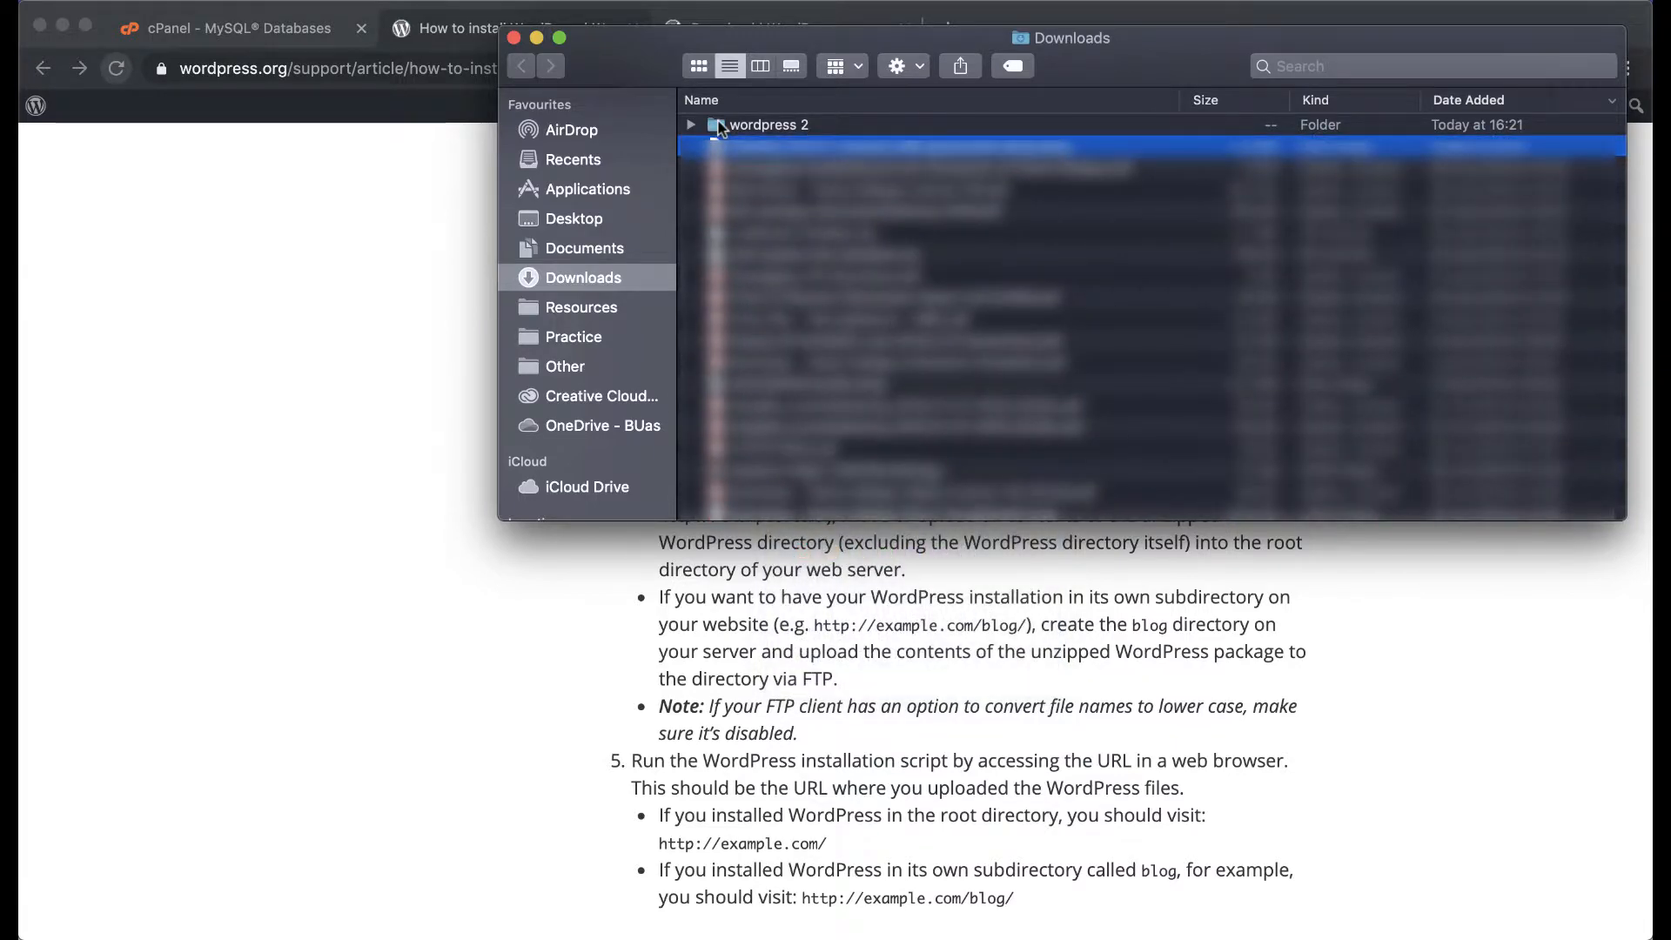
pyautogui.doubleClick(716, 127)
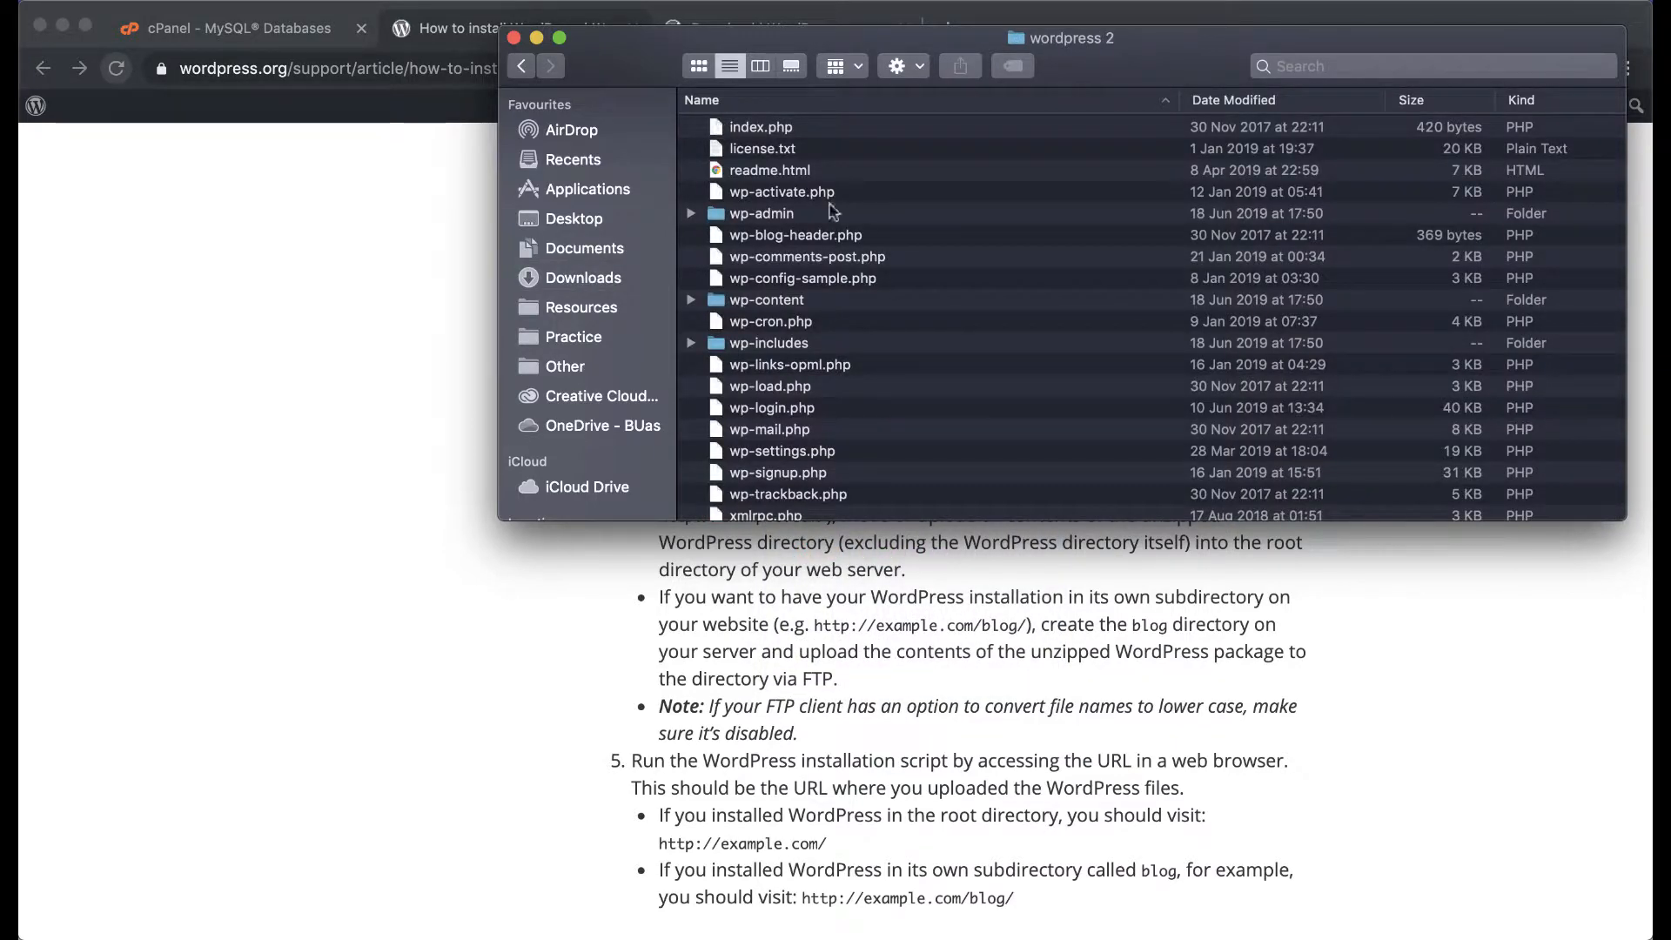
pyautogui.scroll(-1, 843, 241)
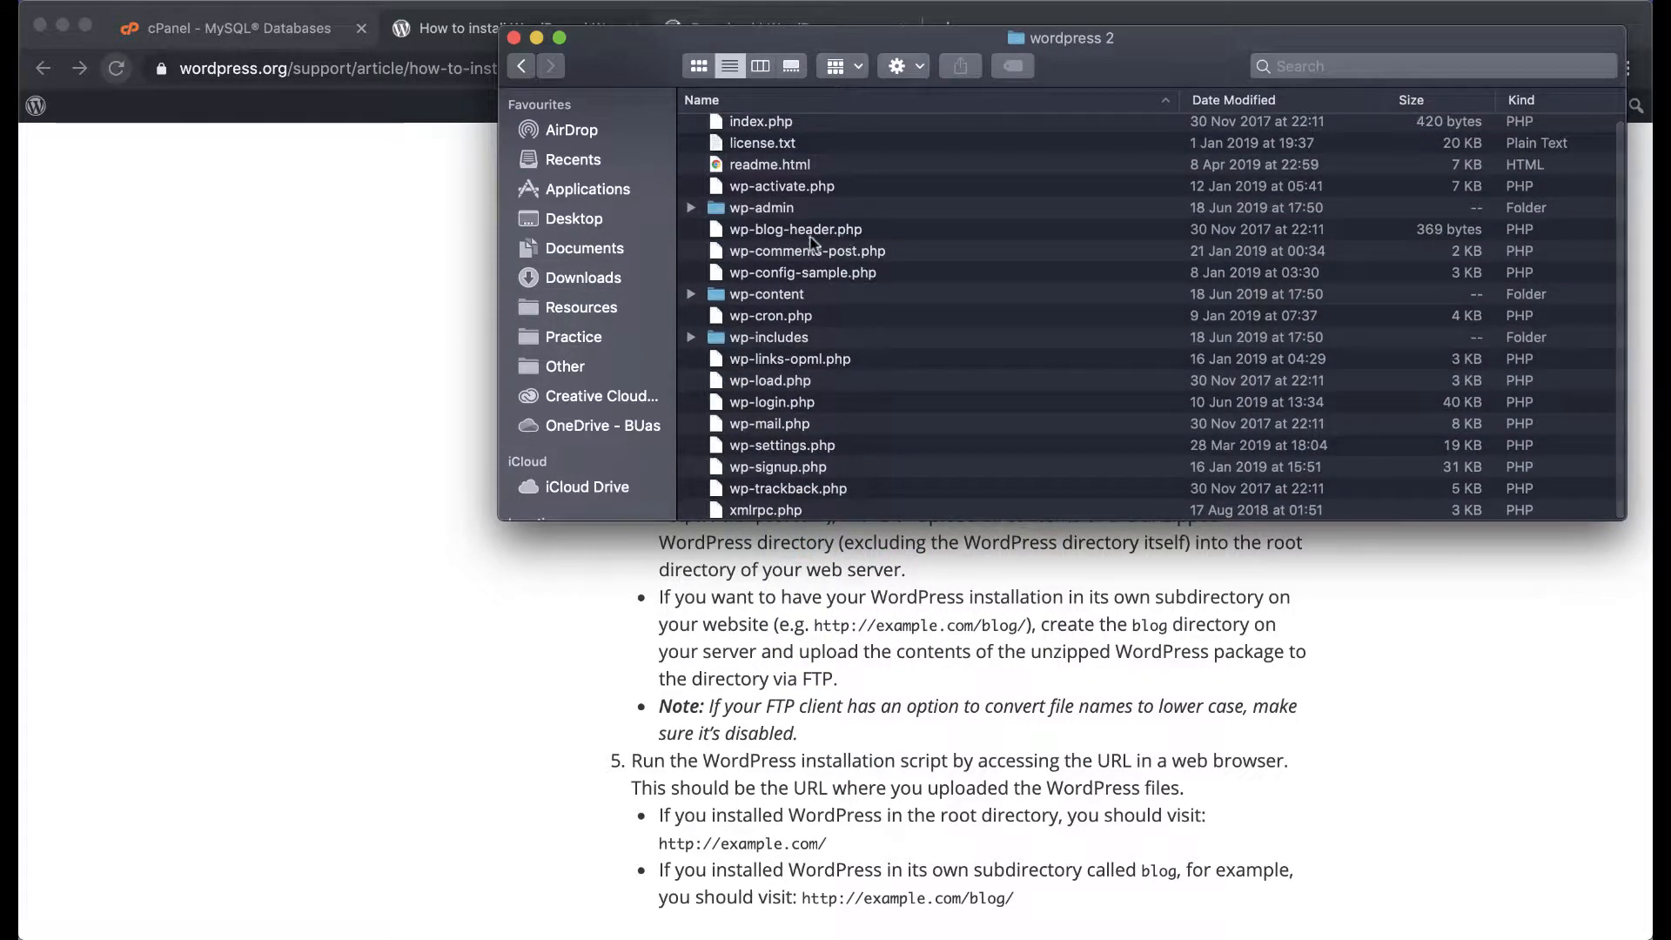
pyautogui.click(421, 222)
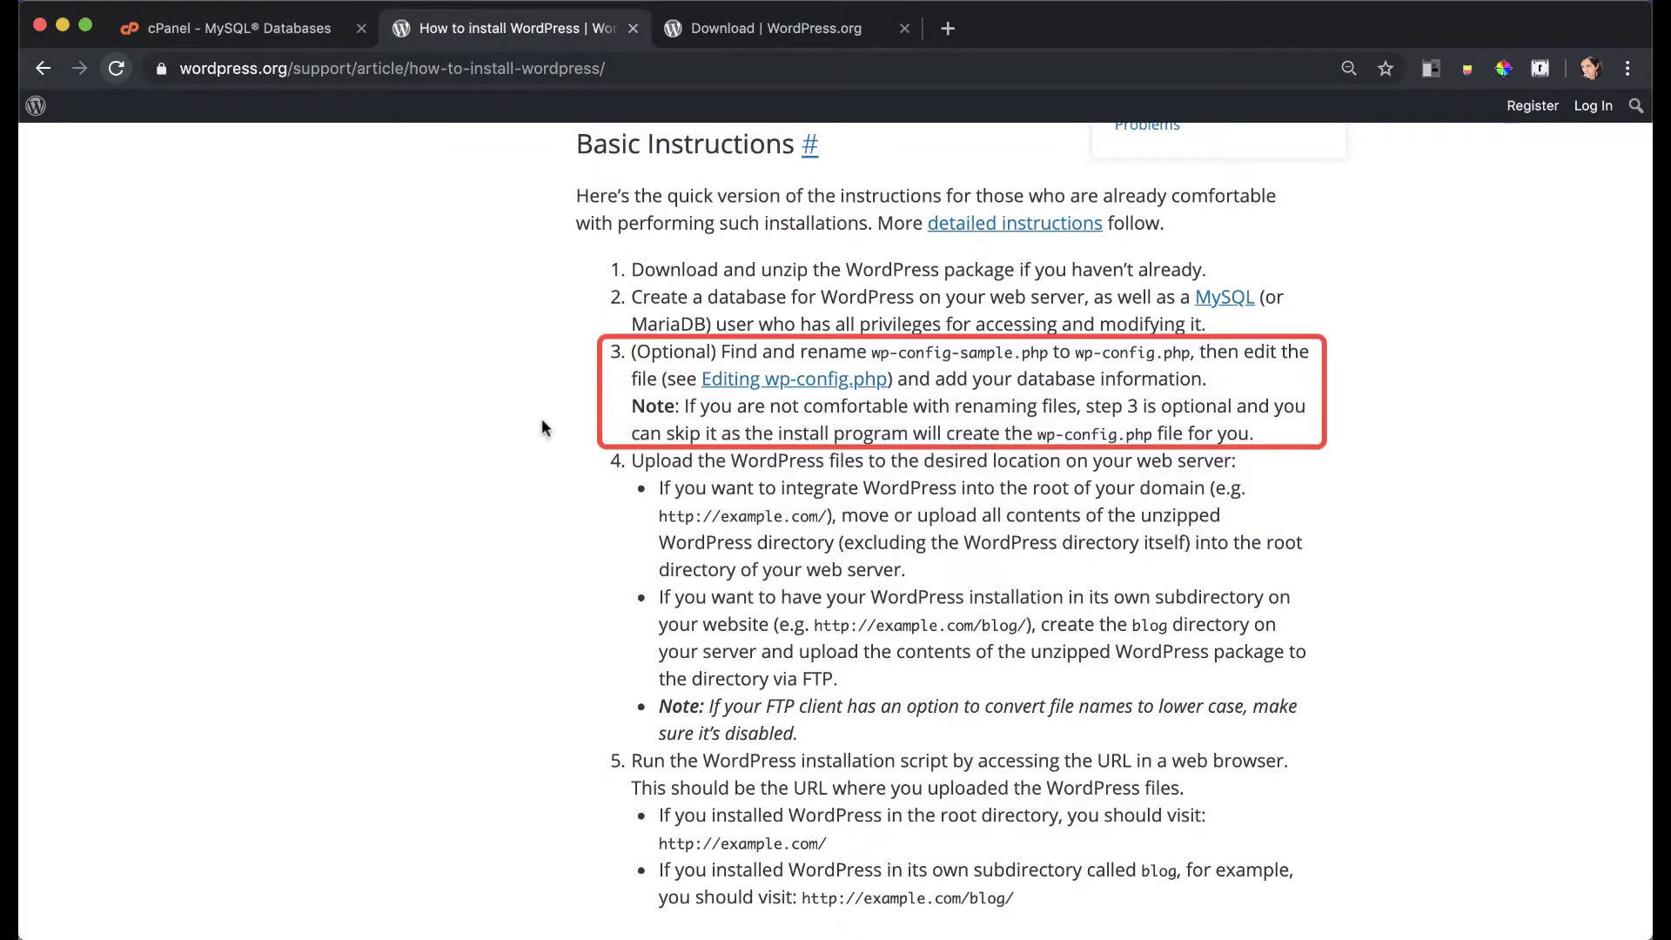
# Open the Editing wp-config.php article and scroll to its required database details
pyautogui.scroll(1, 611, 499)
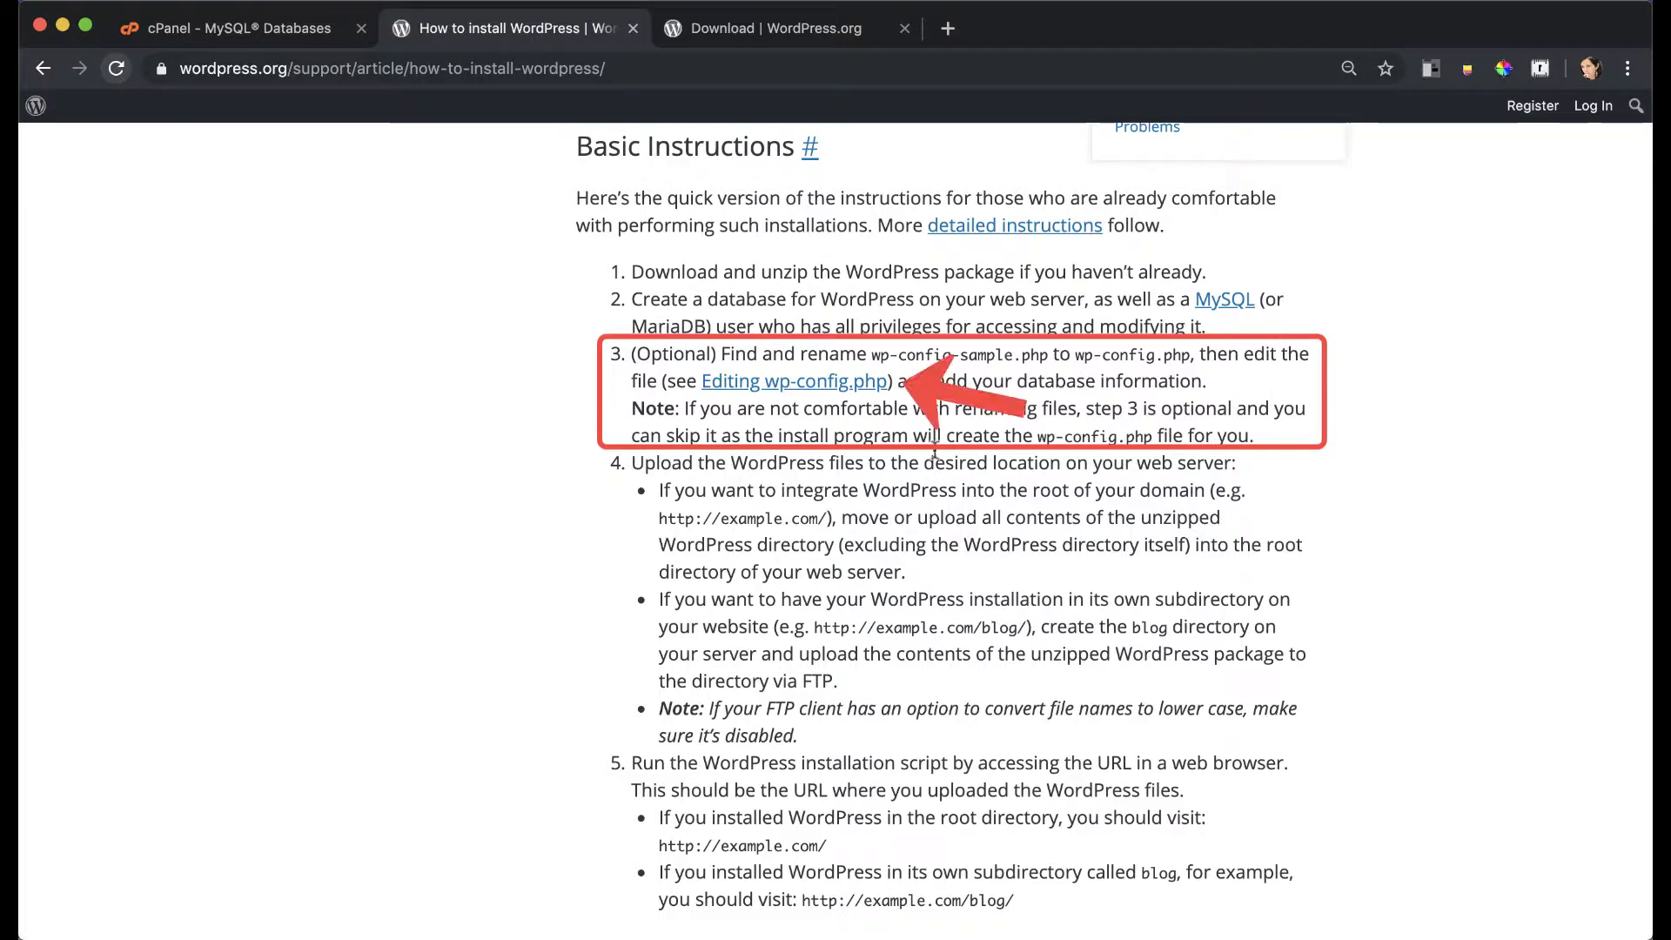
pyautogui.click(787, 392)
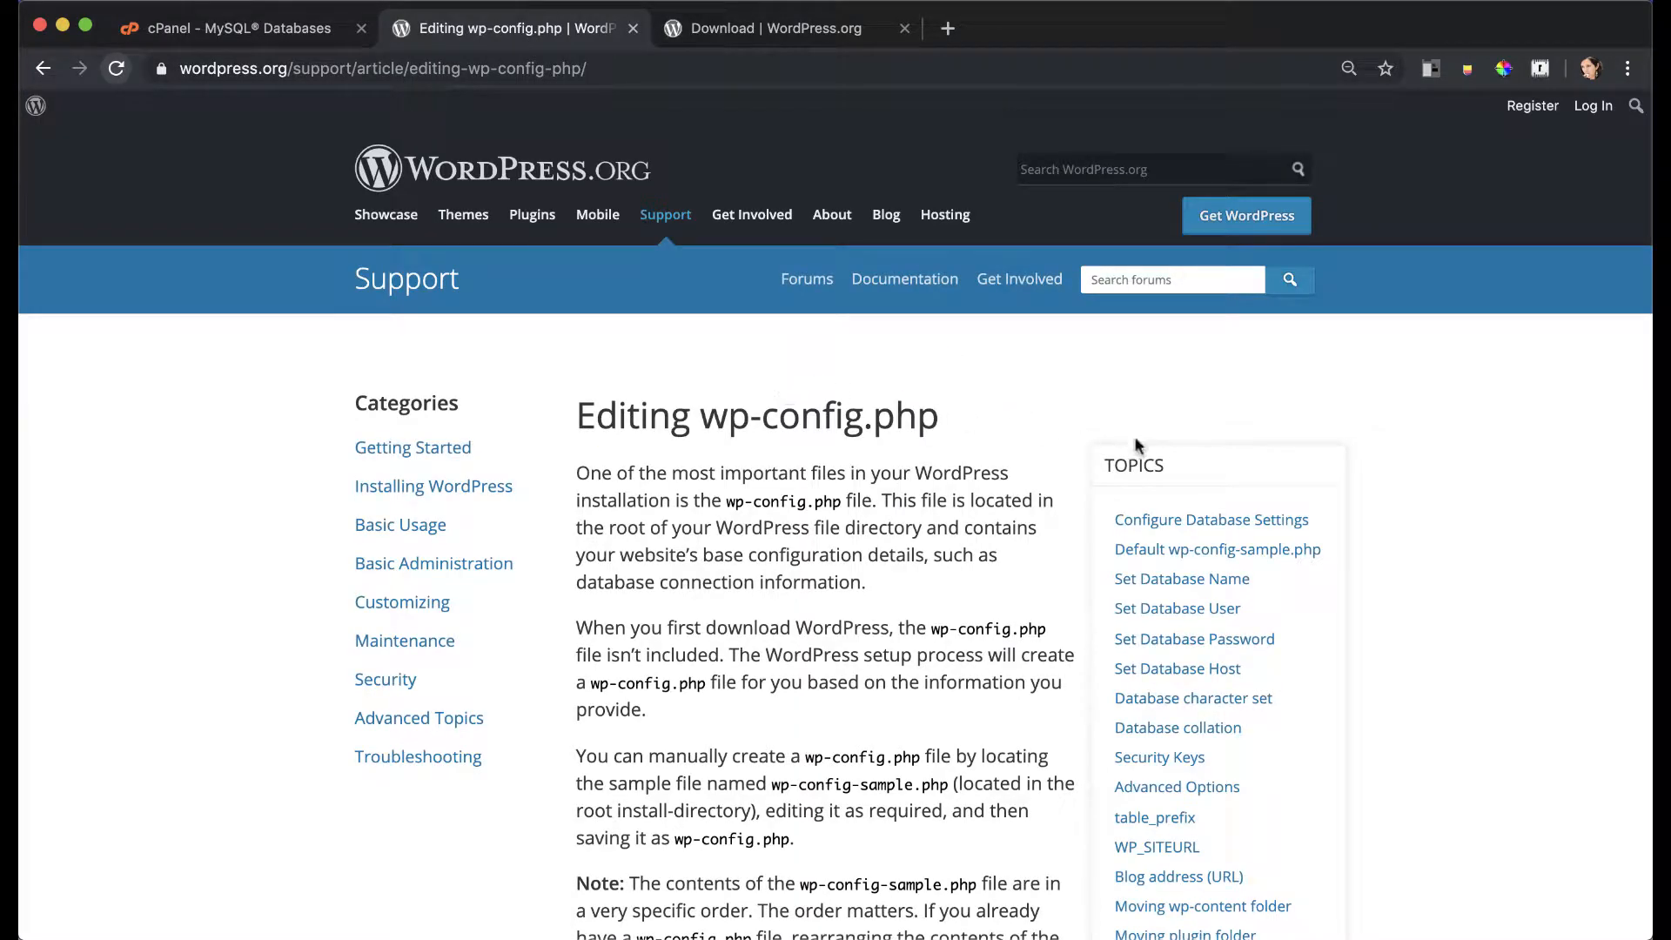
pyautogui.scroll(-5, 1421, 594)
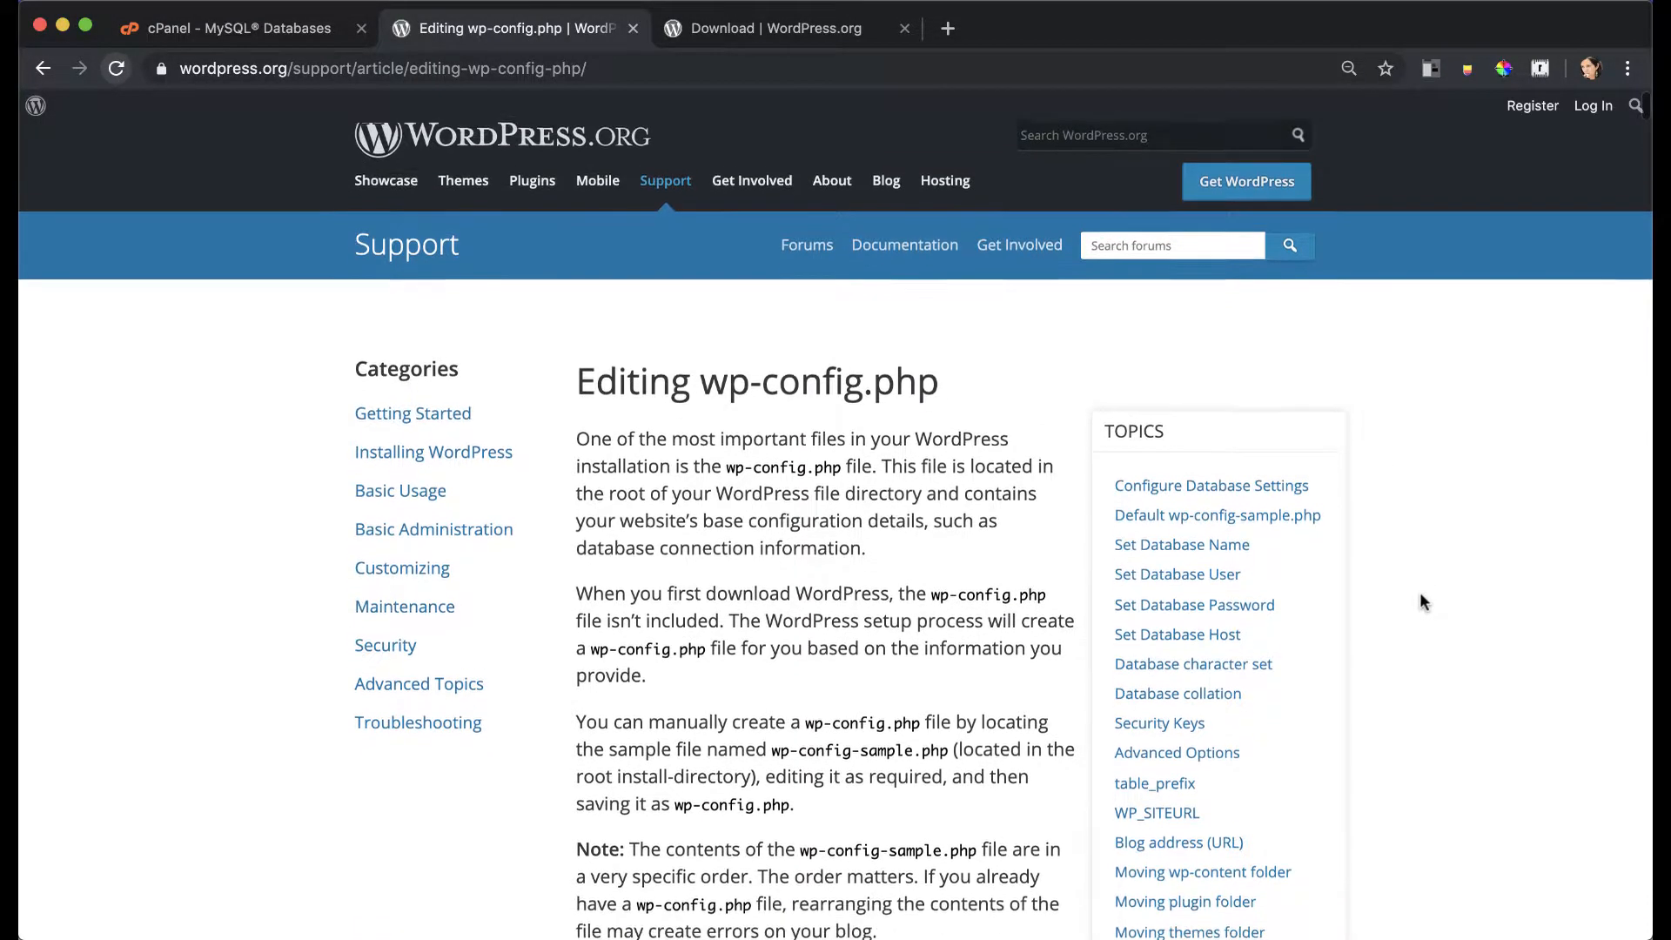
pyautogui.scroll(-5, 1421, 594)
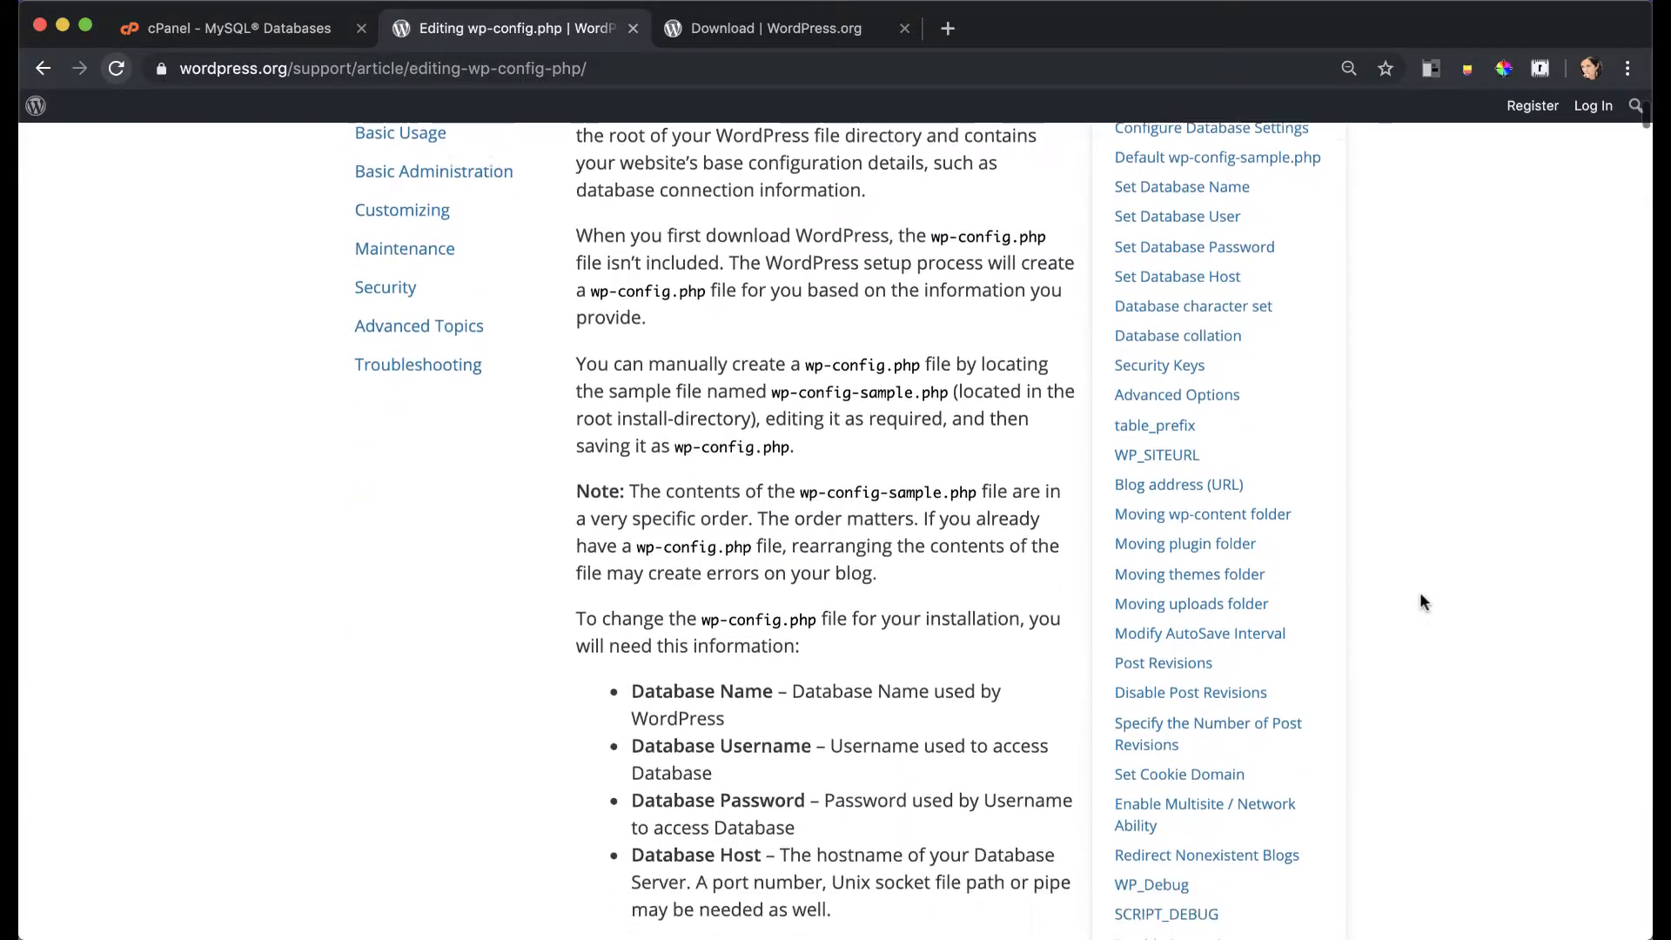
pyautogui.scroll(-4, 1420, 594)
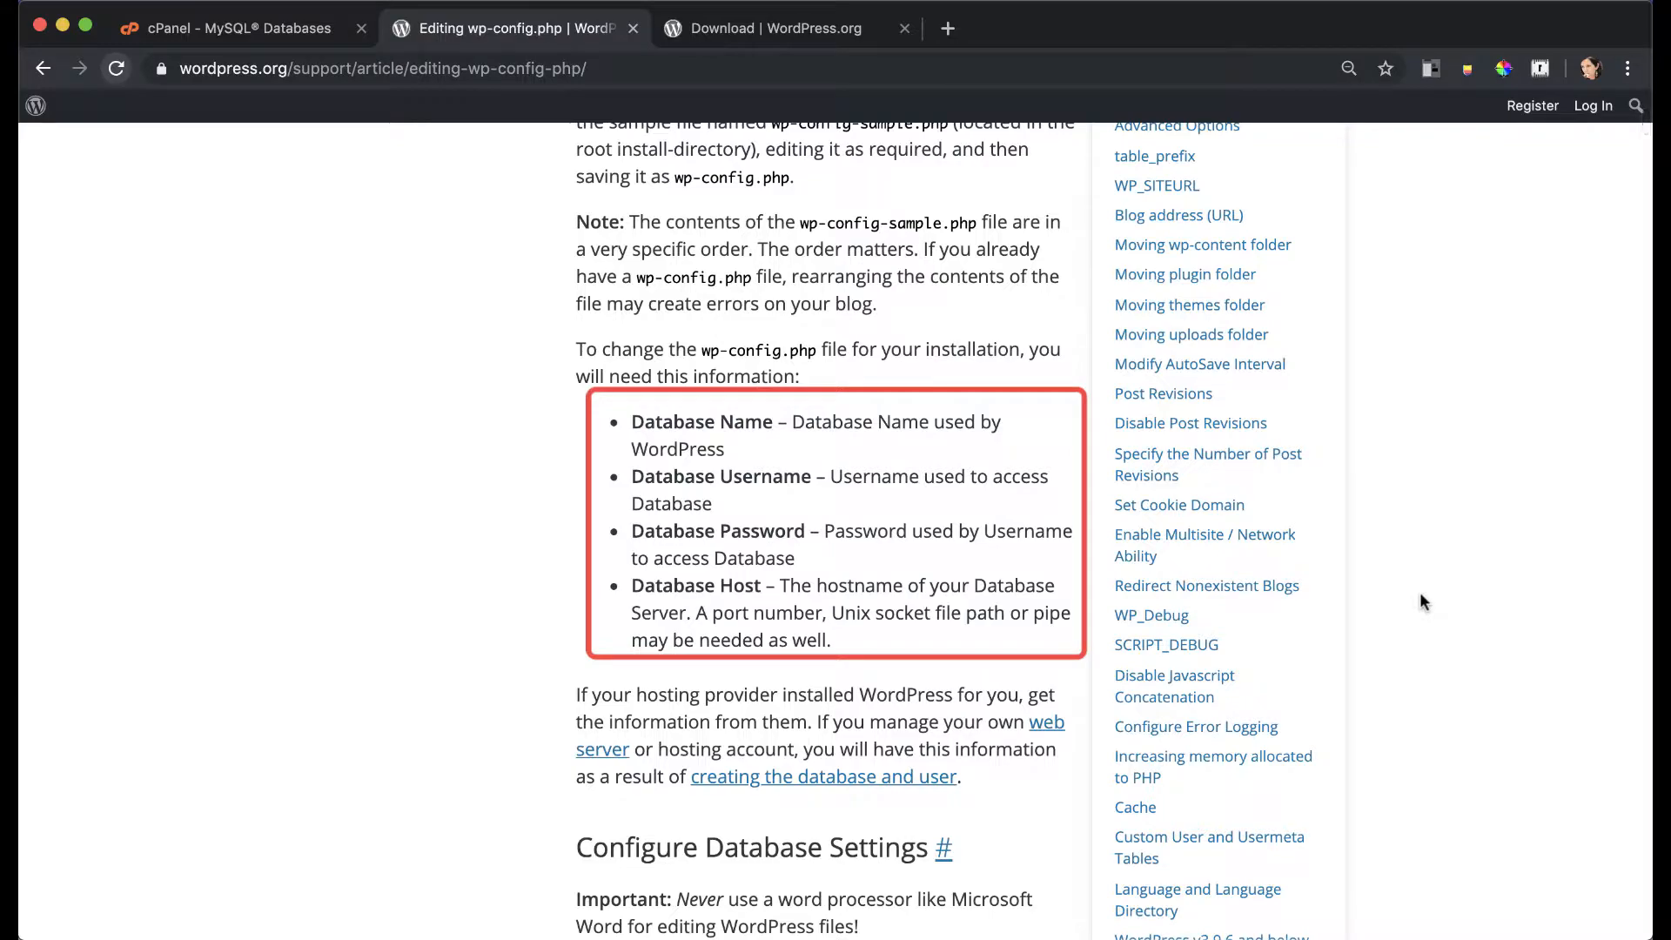
pyautogui.hotkey('ctrl', 'Up')
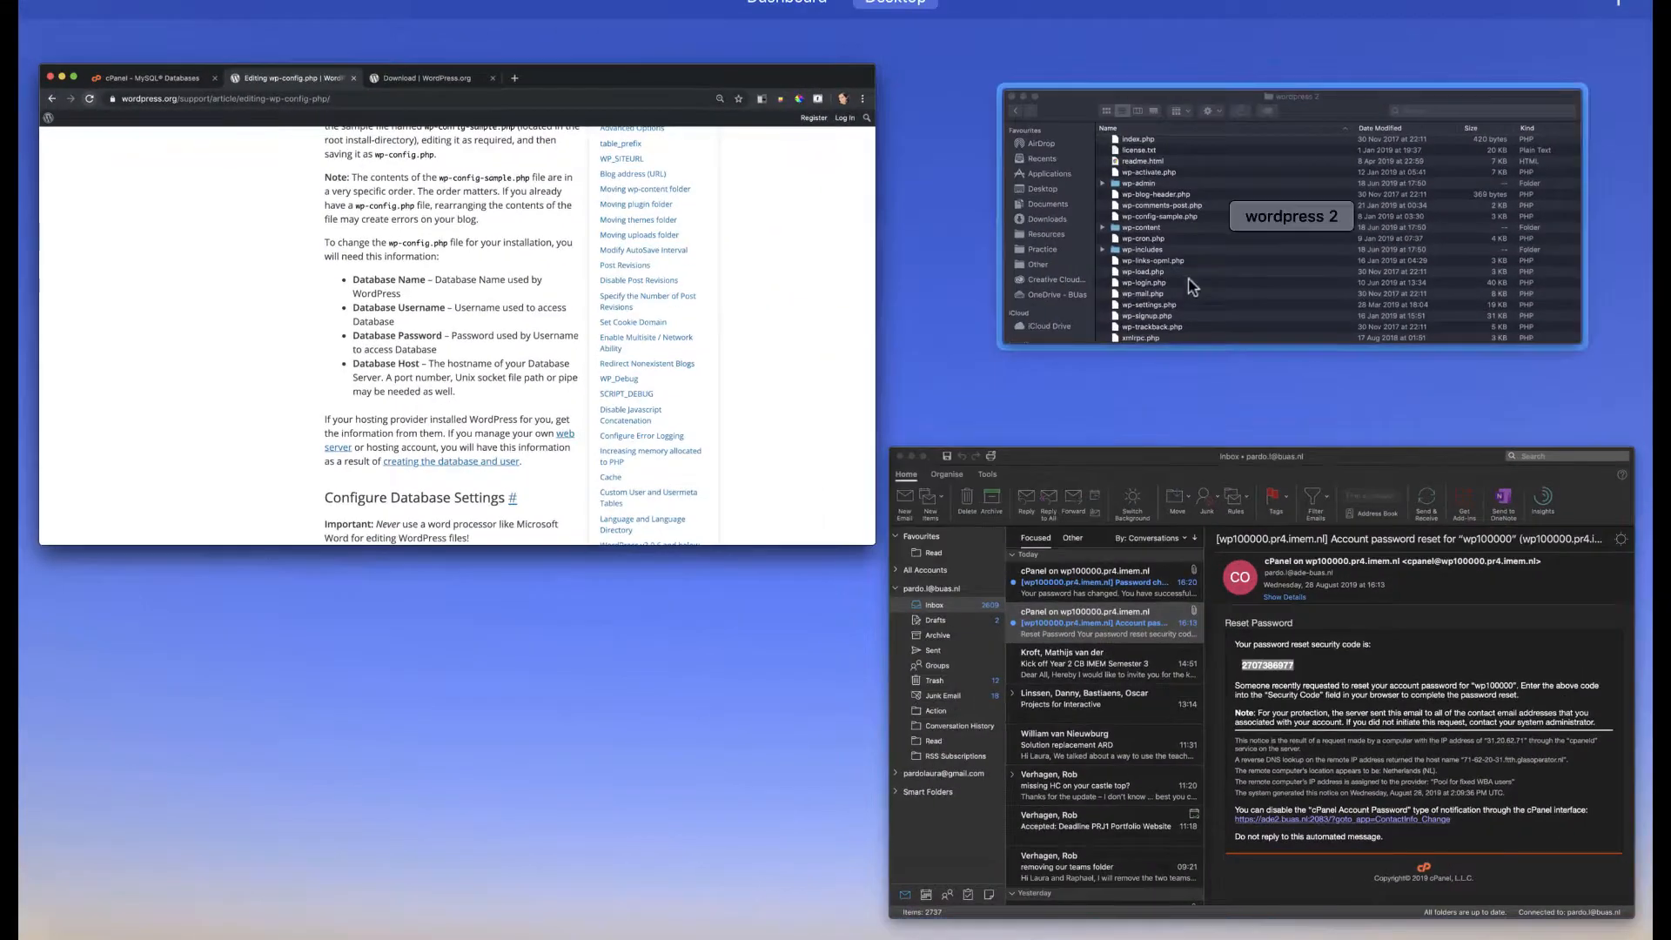
# Open wp-config-sample.php from the wordpress 2 folder in Sublime Text
pyautogui.click(1187, 259)
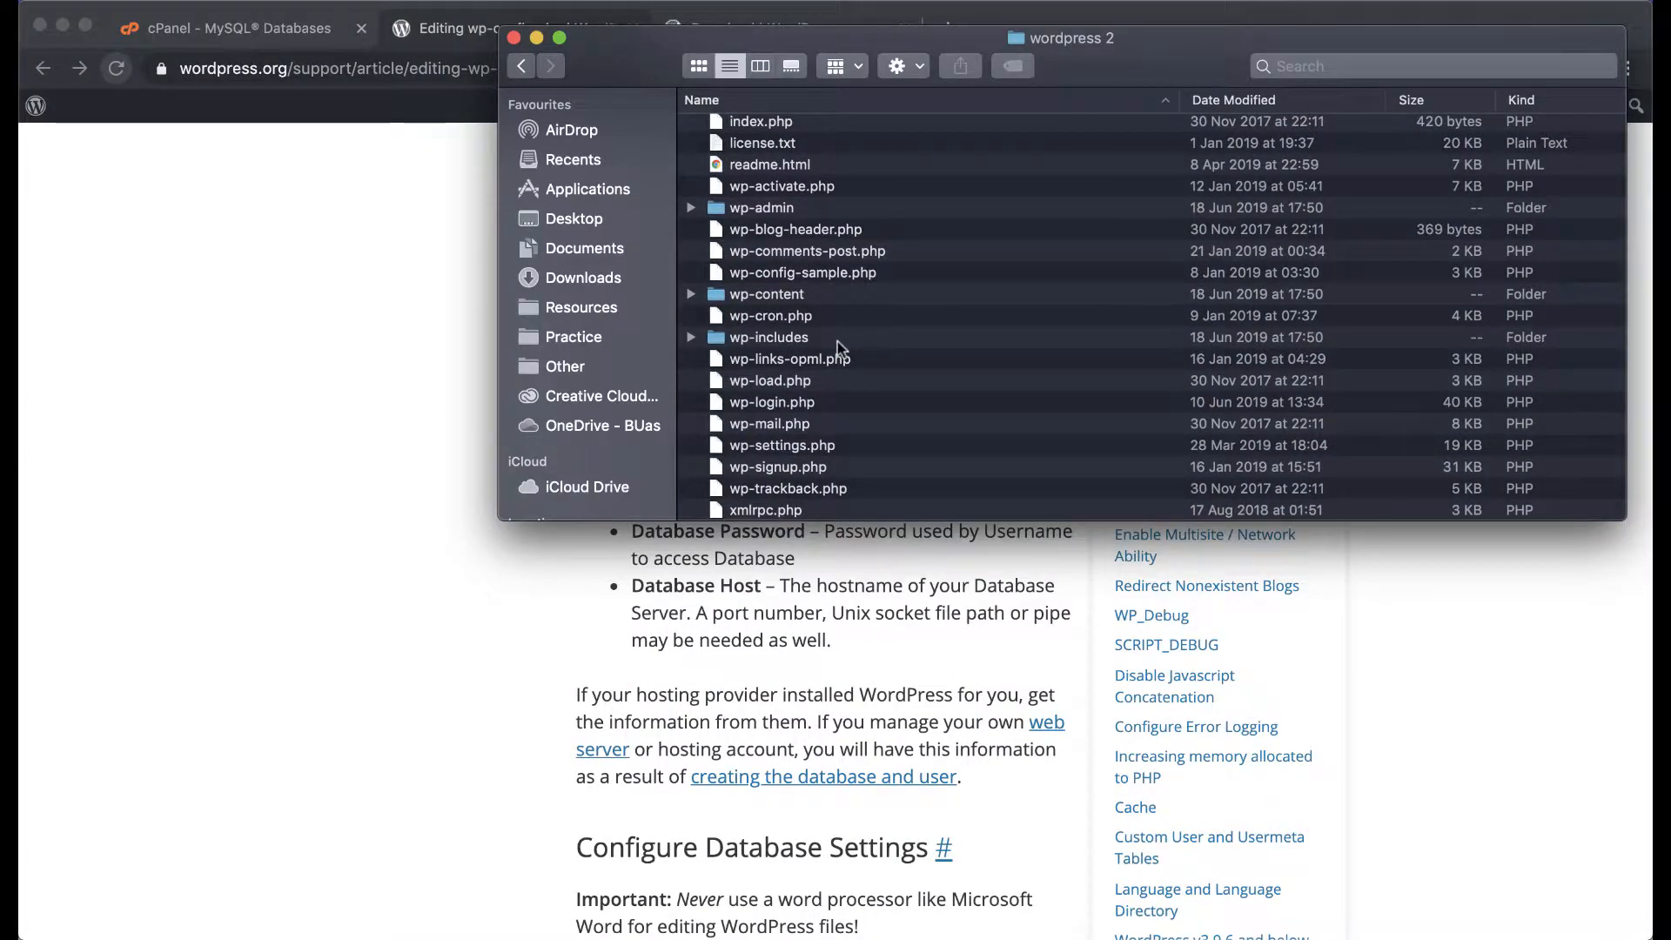
pyautogui.scroll(-1, 837, 339)
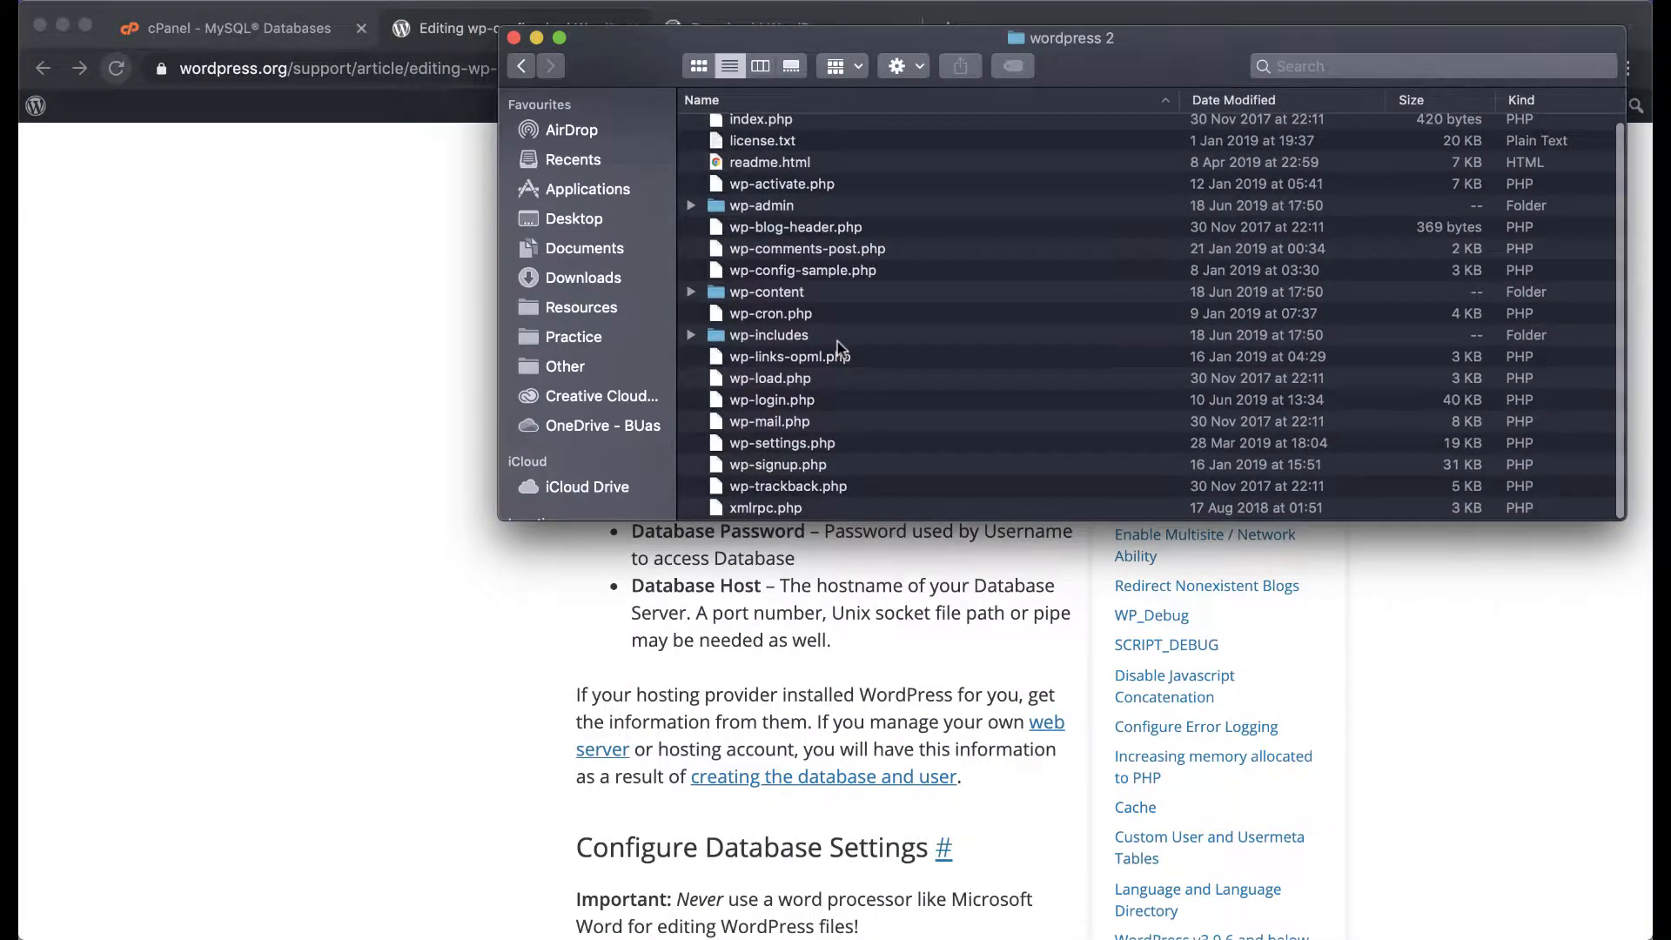
pyautogui.click(821, 277)
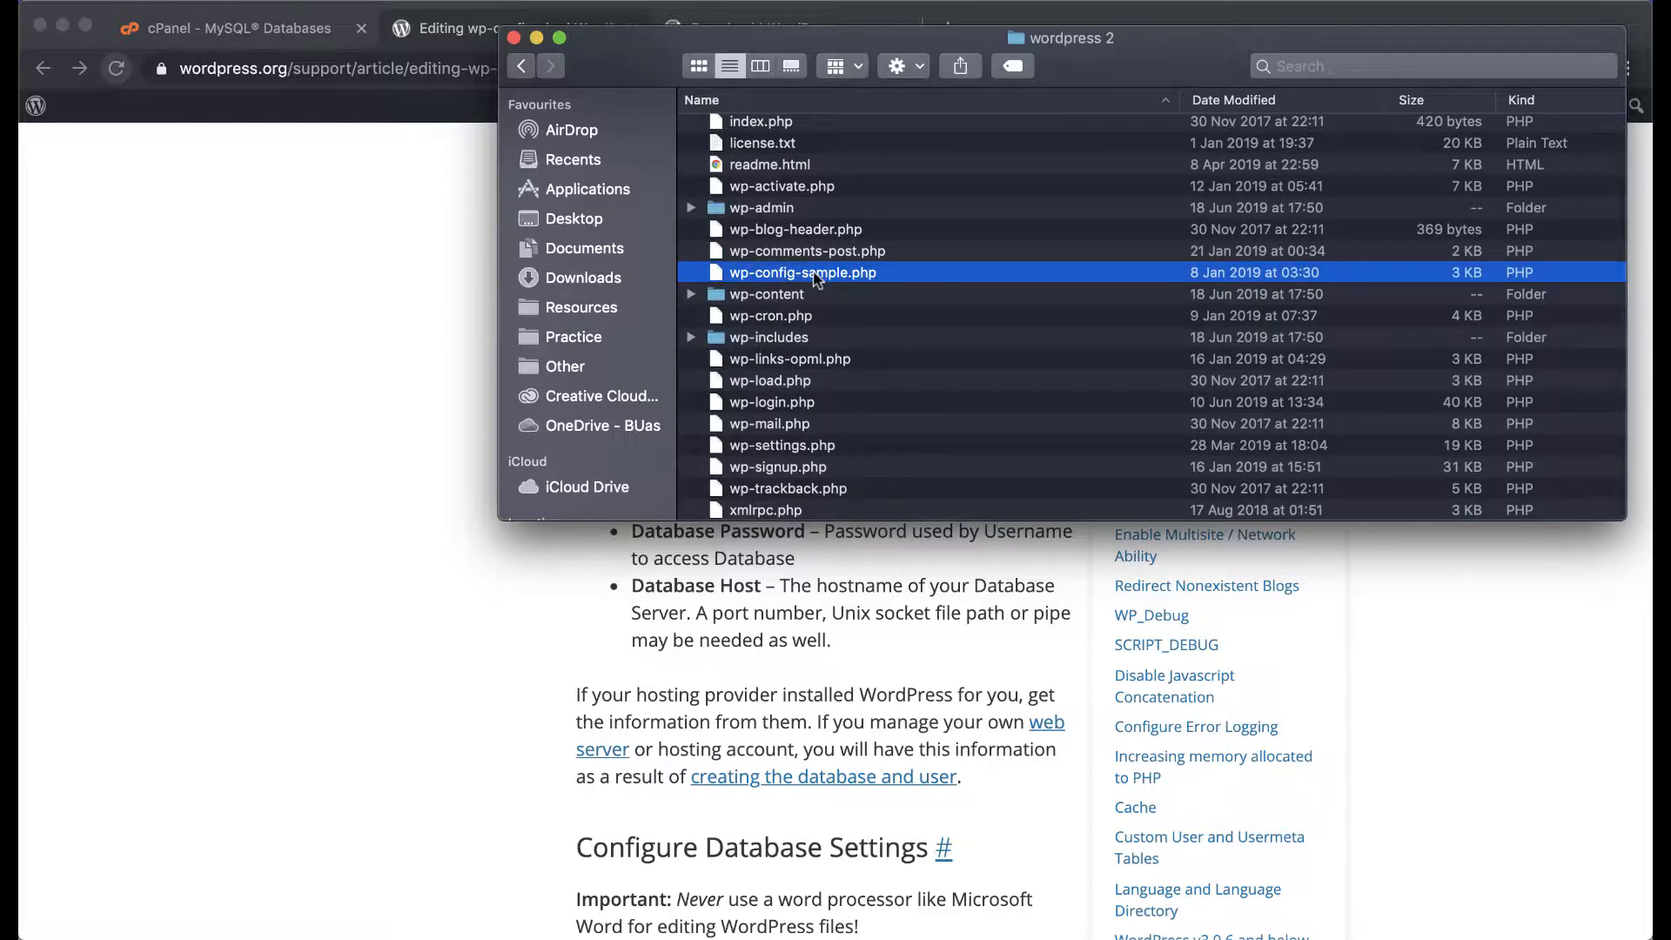
pyautogui.scroll(-1, 818, 276)
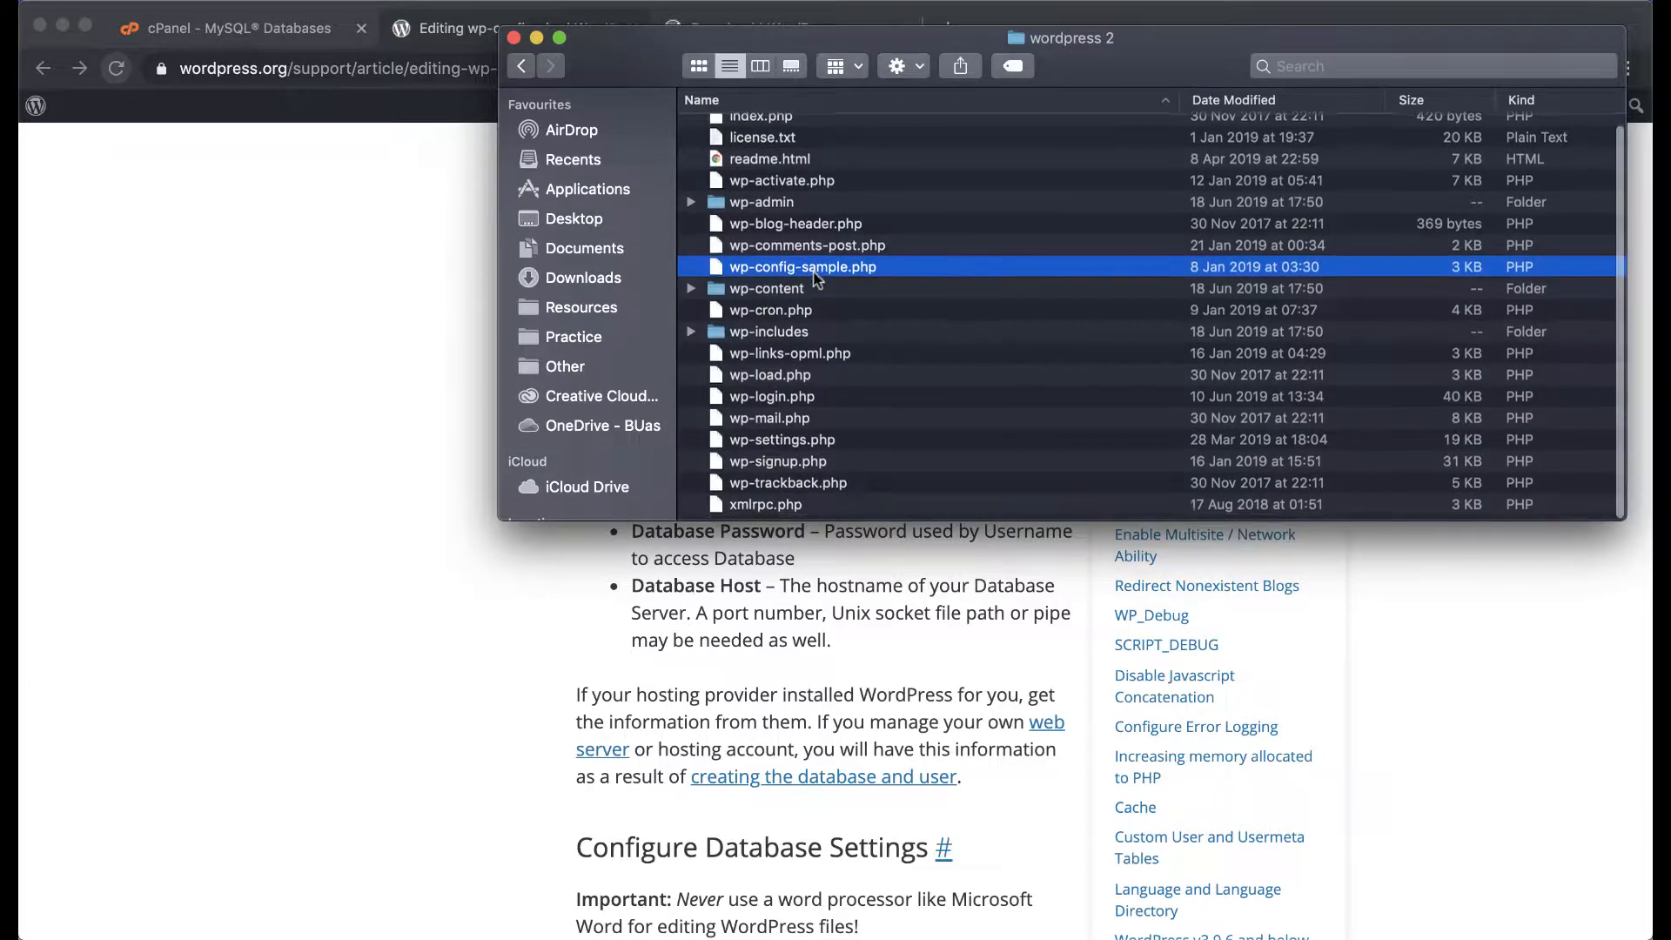
pyautogui.rightClick(816, 272)
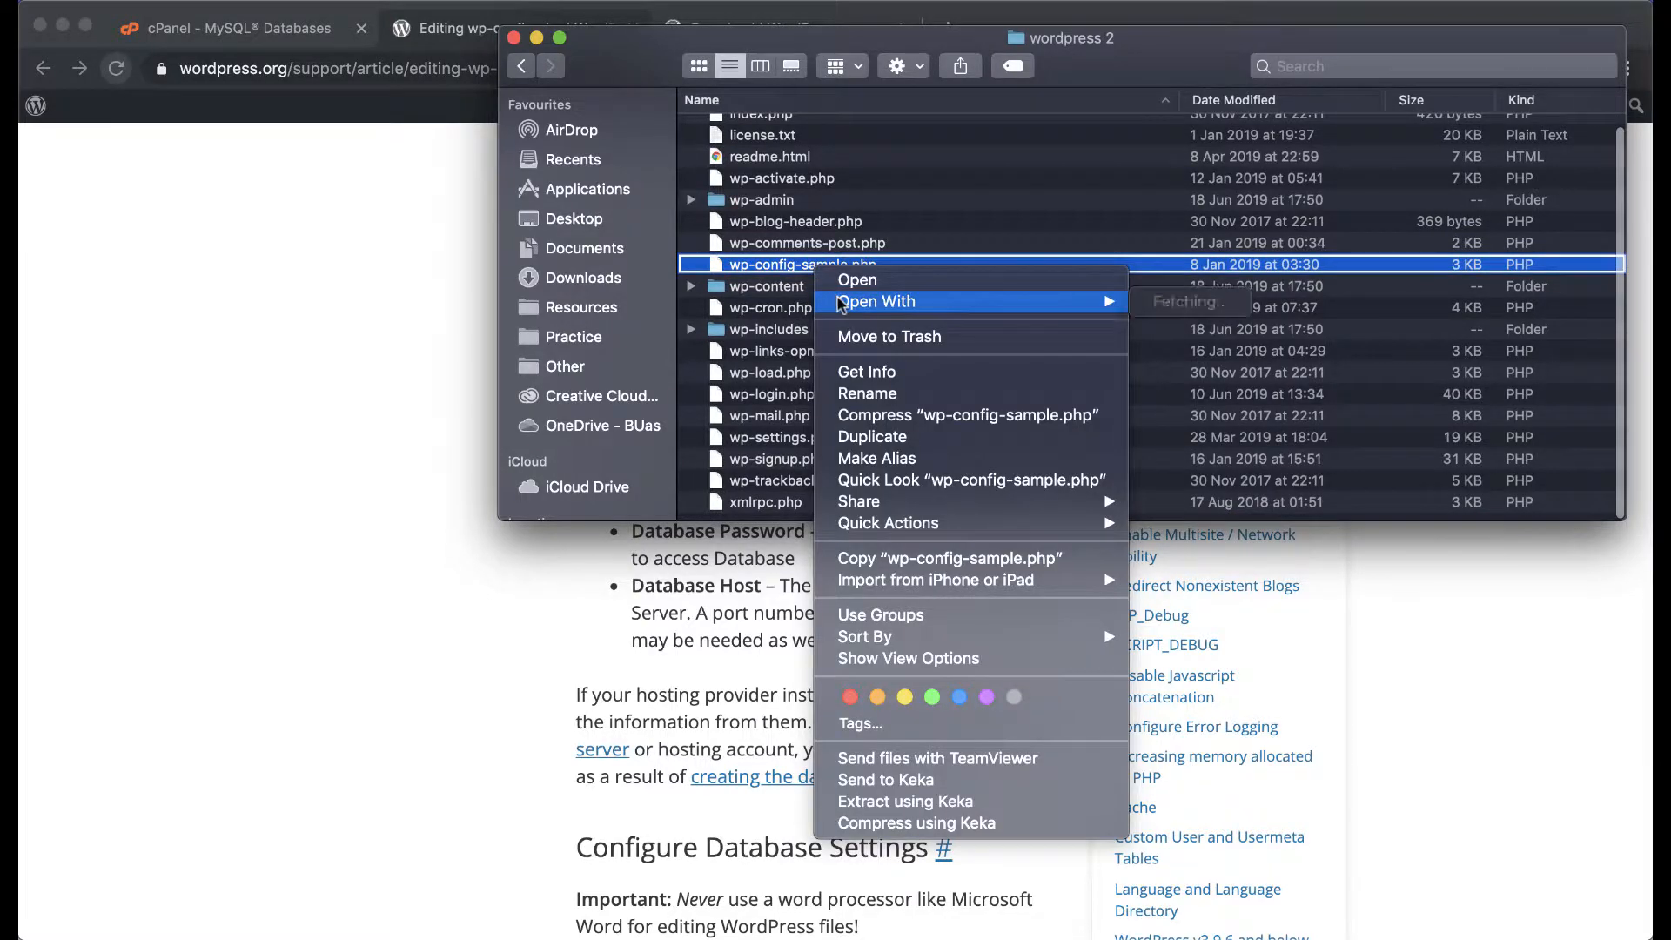
pyautogui.moveTo(844, 301)
pyautogui.click(1207, 306)
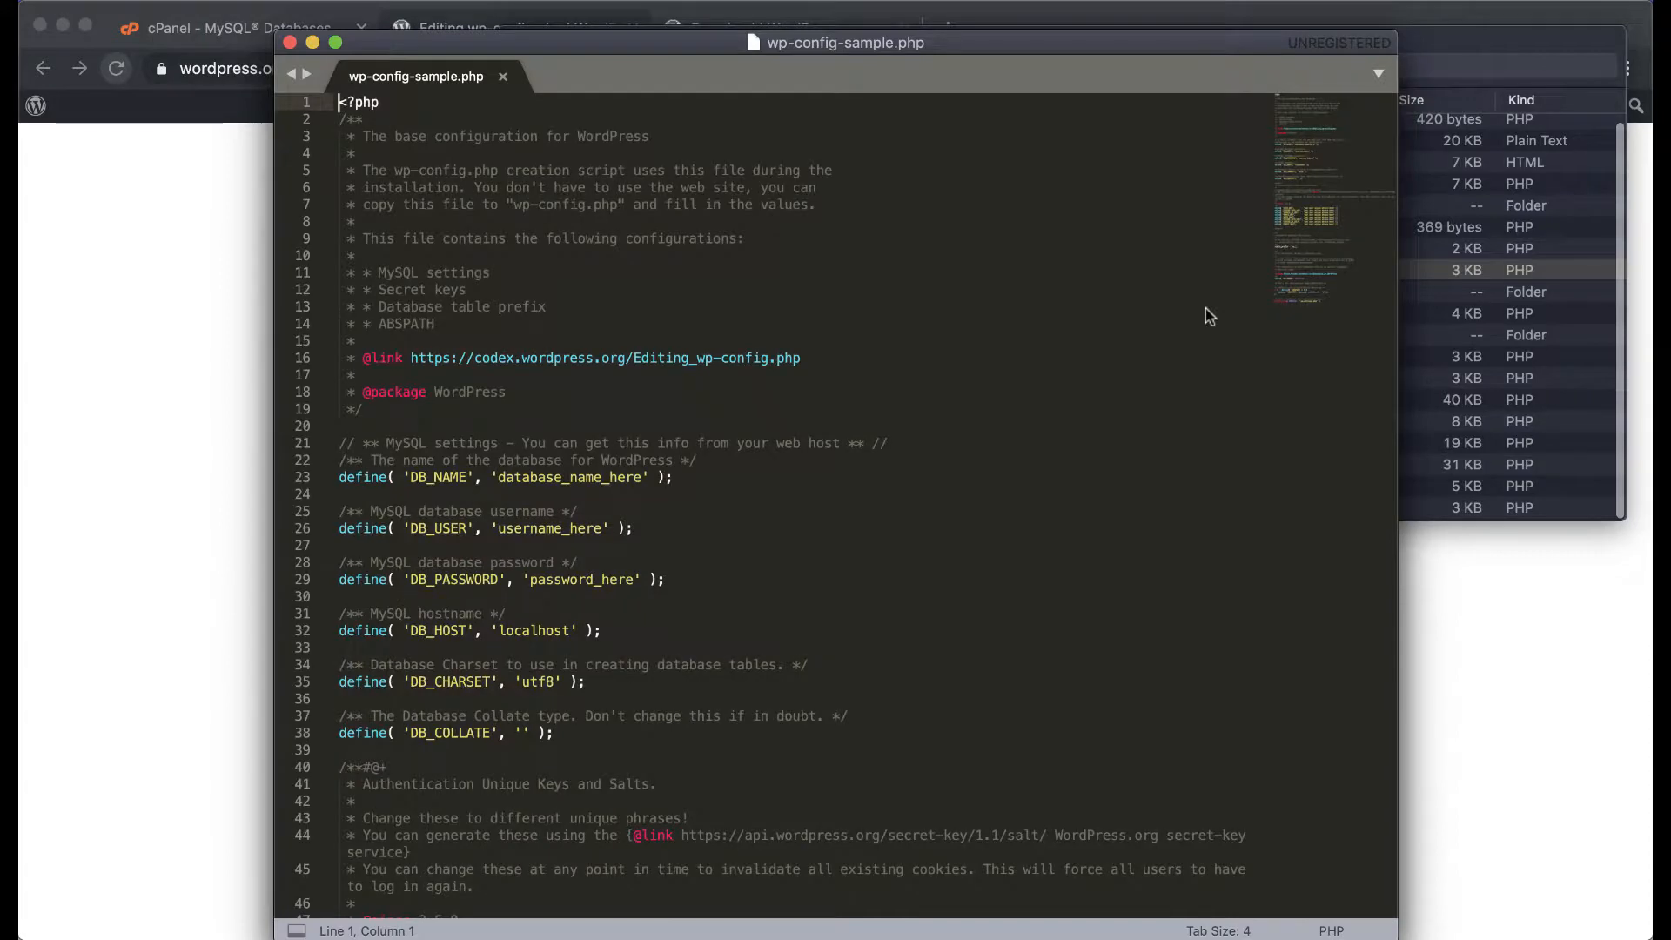
# Copy the new database's name from cPanel over the database_name_here placeholder on line 23
pyautogui.scroll(-1, 627, 483)
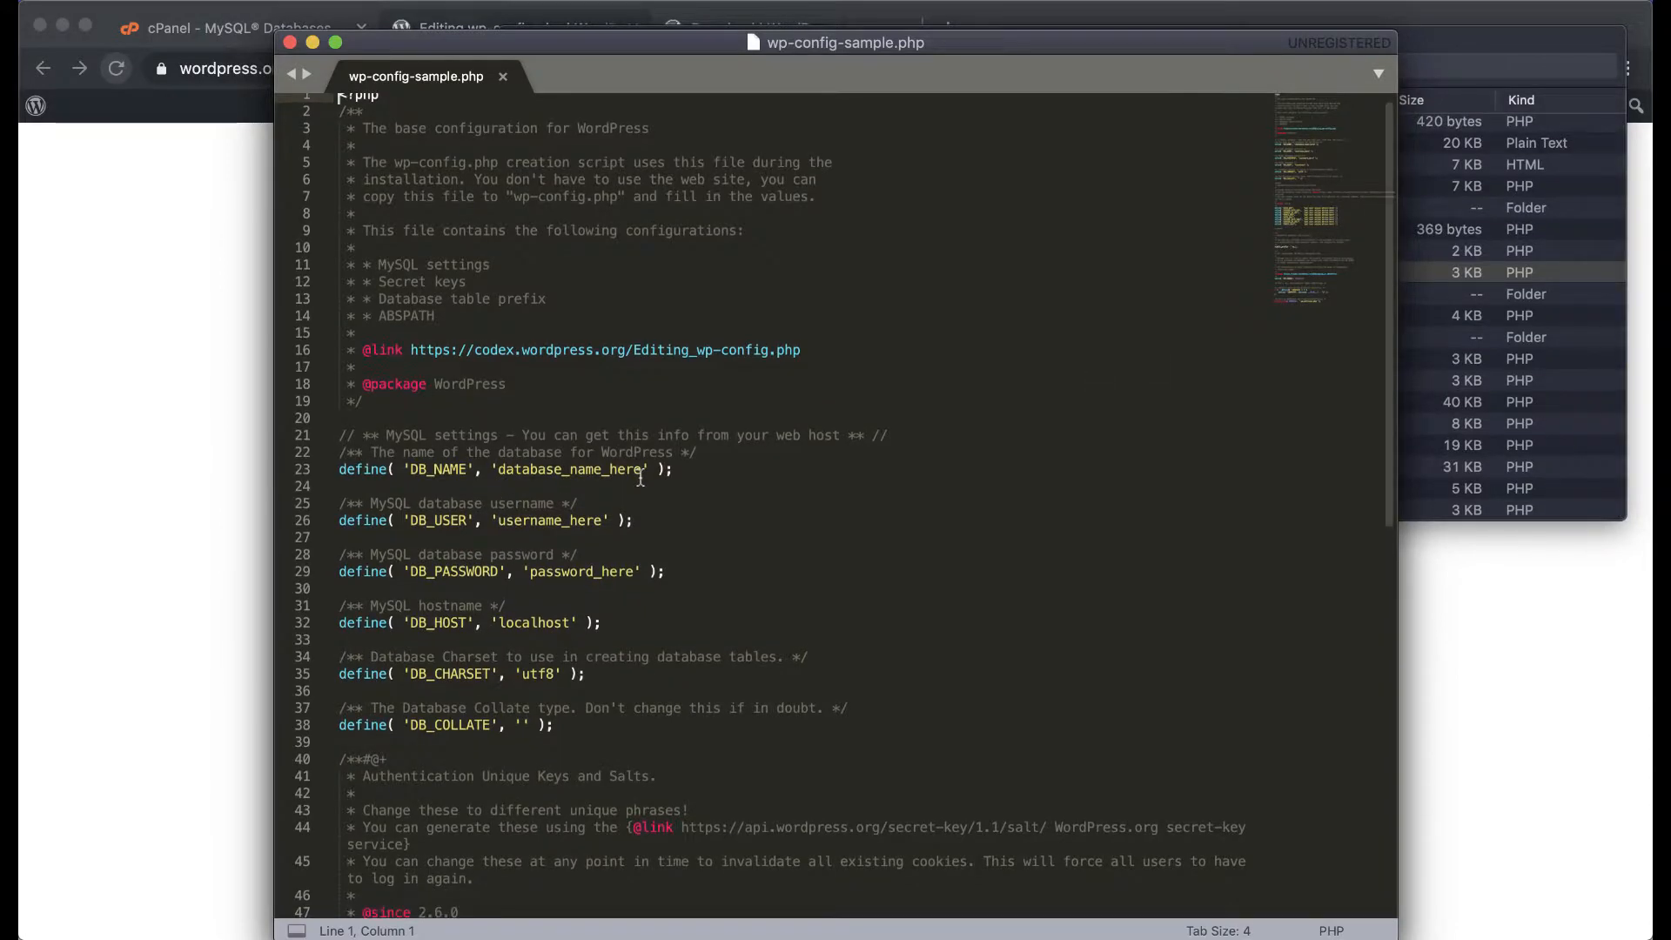
pyautogui.click(181, 230)
pyautogui.click(299, 29)
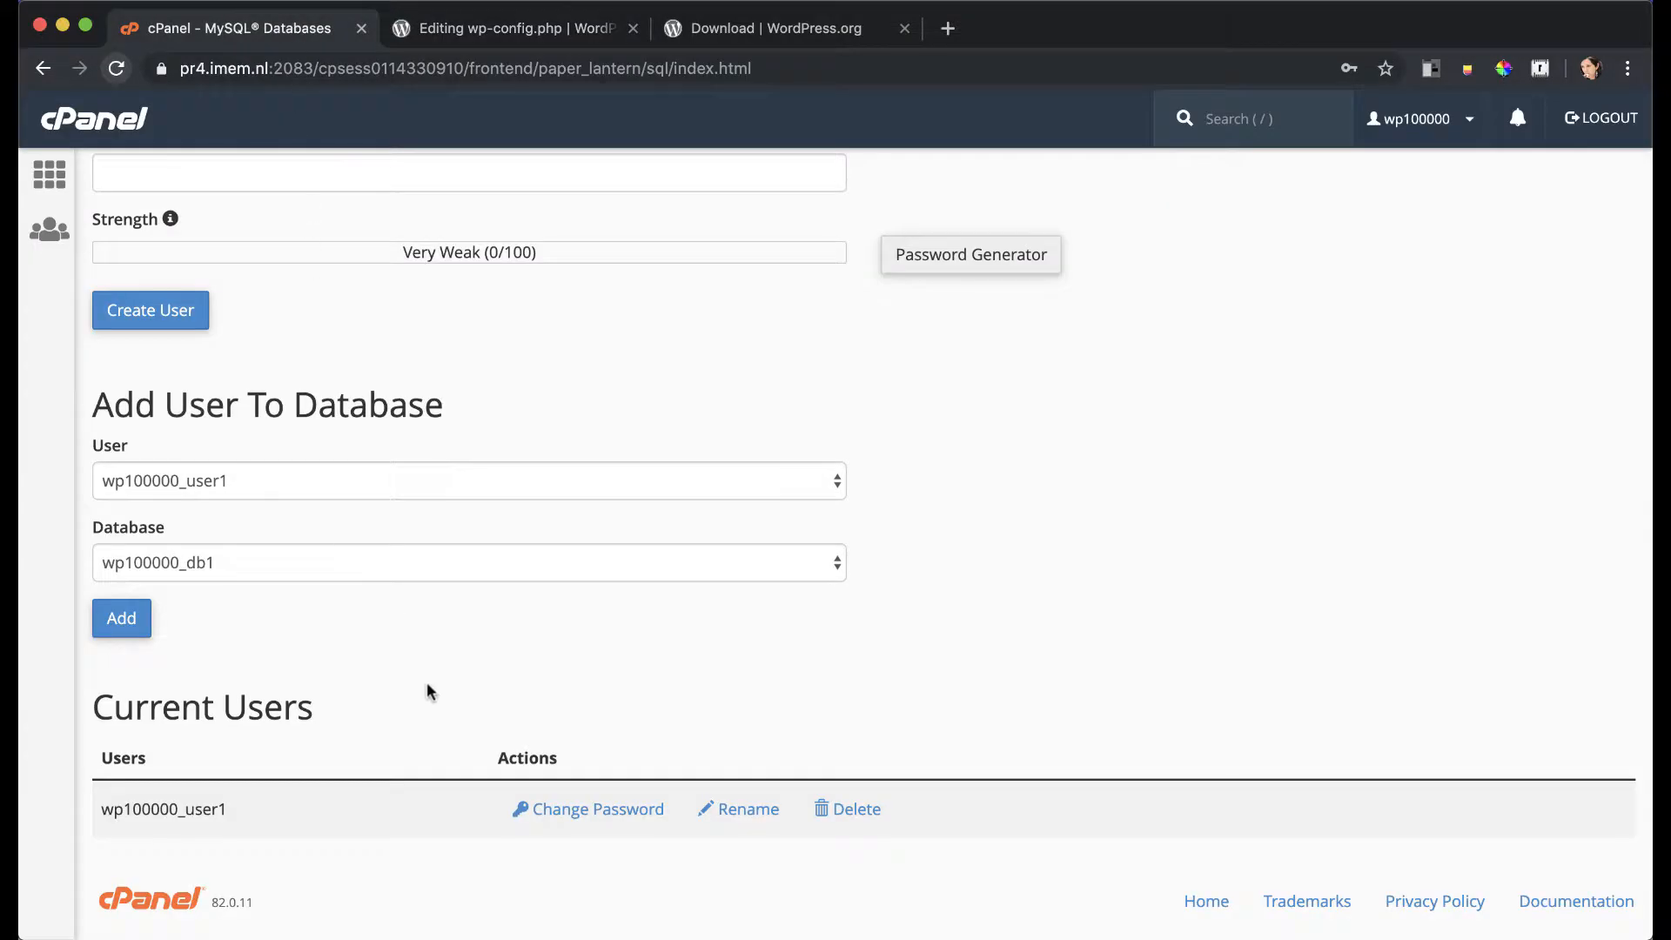
pyautogui.scroll(6, 426, 693)
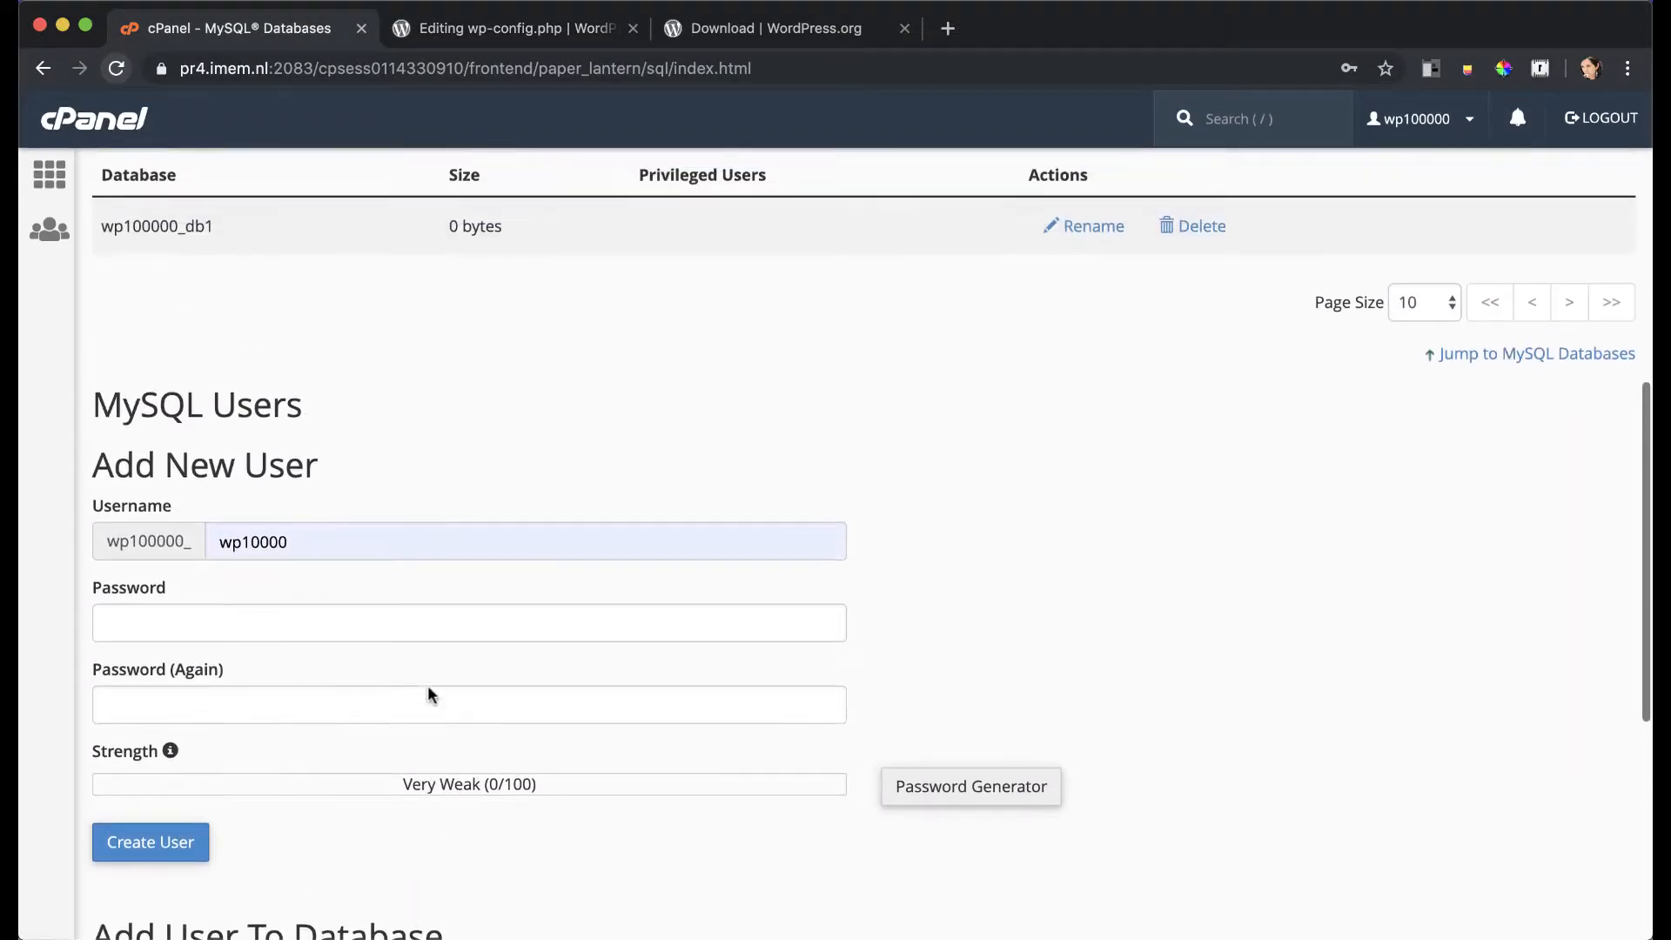
pyautogui.scroll(2, 428, 694)
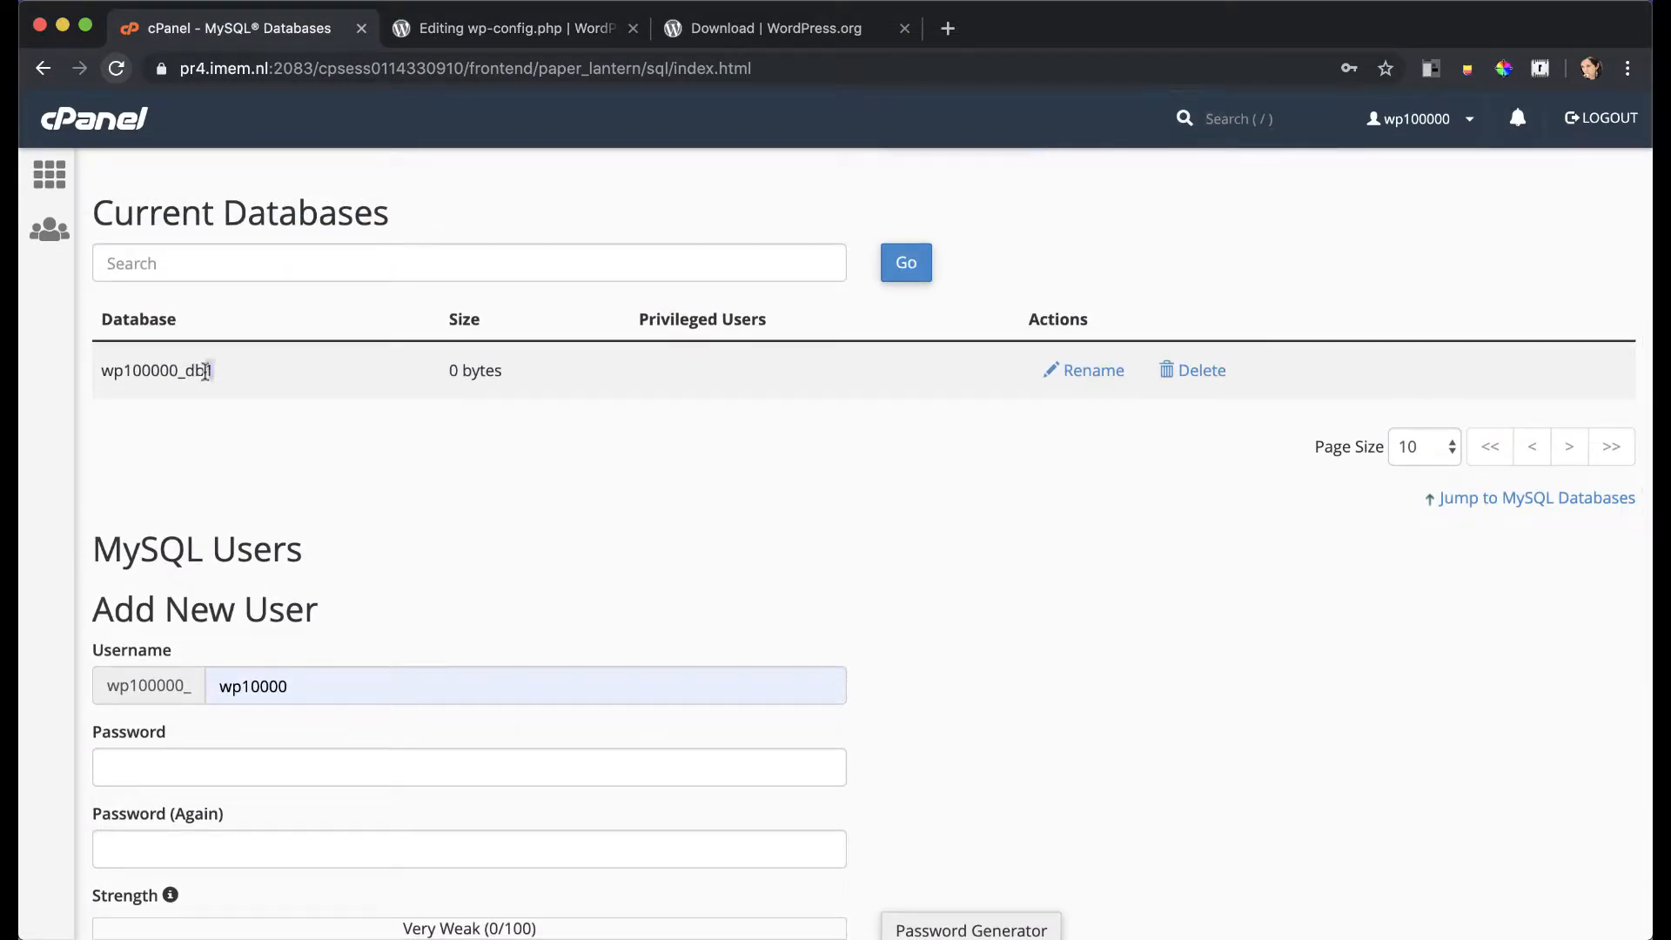
pyautogui.moveTo(206, 371); pyautogui.dragTo(104, 371)
pyautogui.press('super+c')
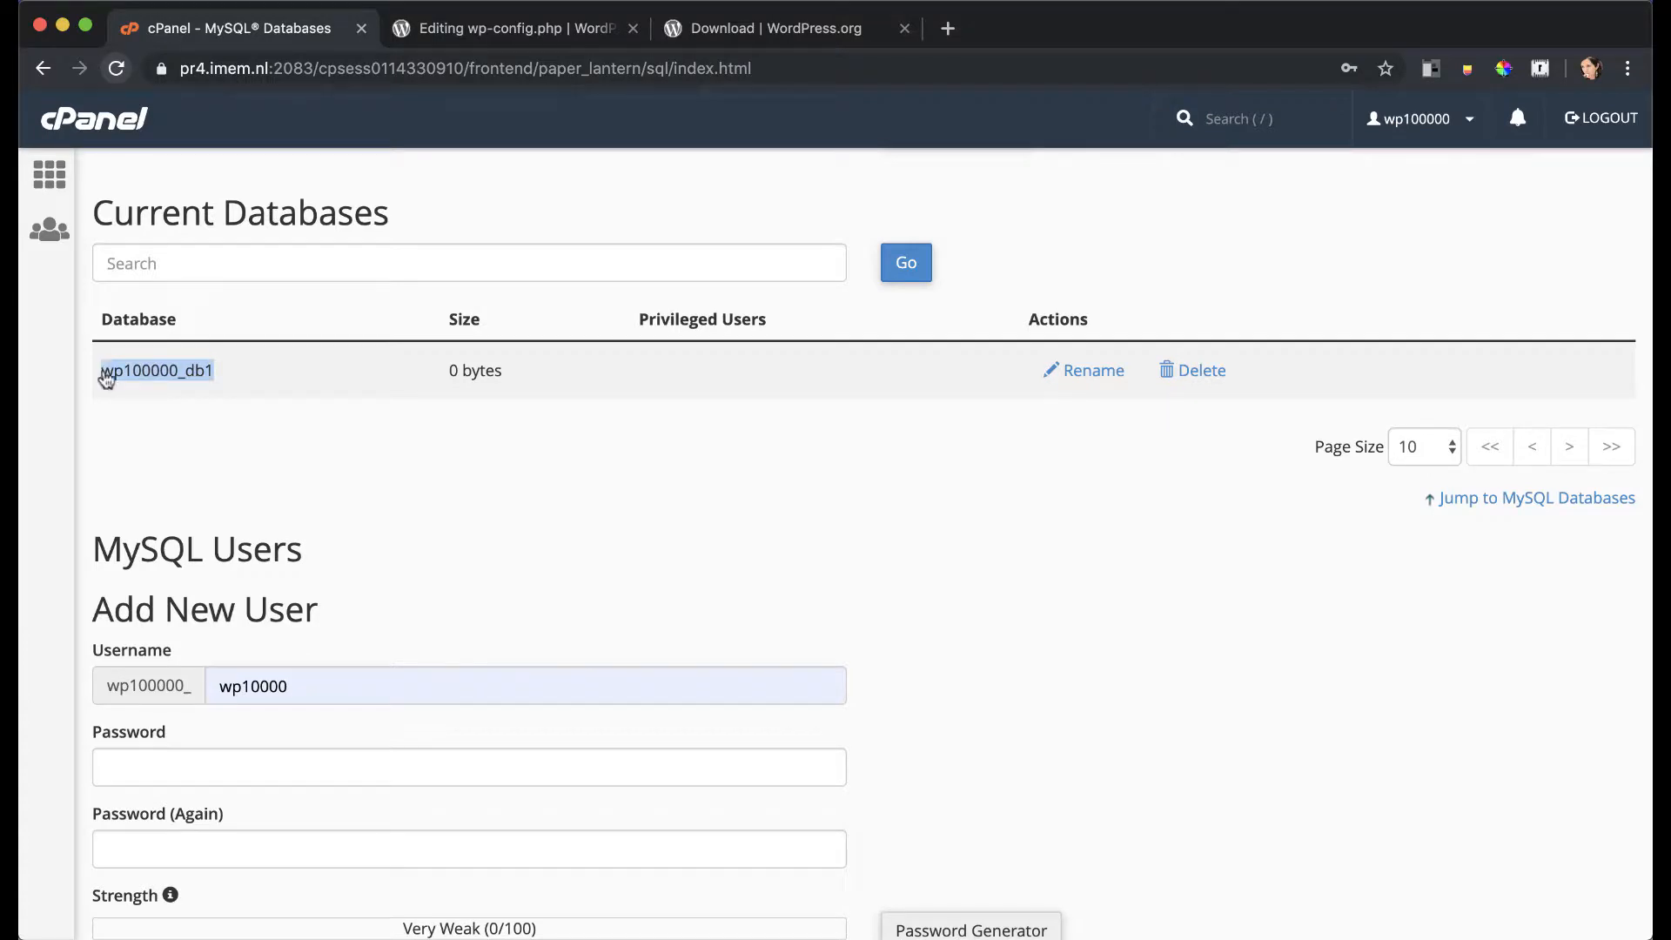
pyautogui.press('super+Tab')
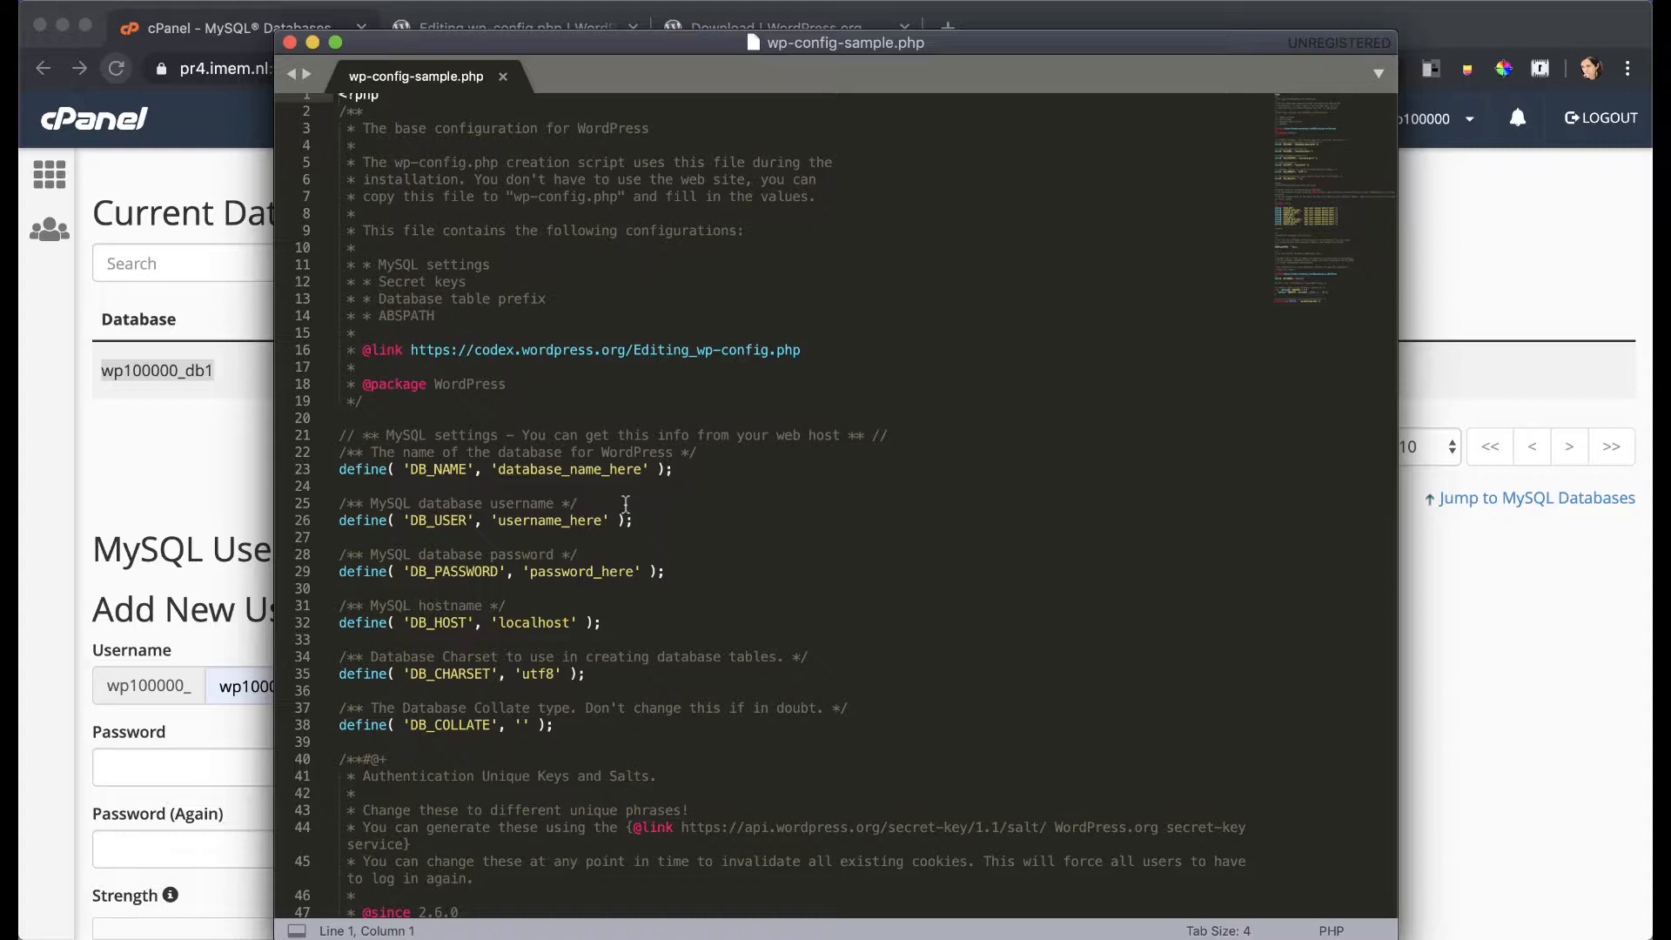
pyautogui.moveTo(644, 471); pyautogui.dragTo(498, 471)
pyautogui.press('super+v')
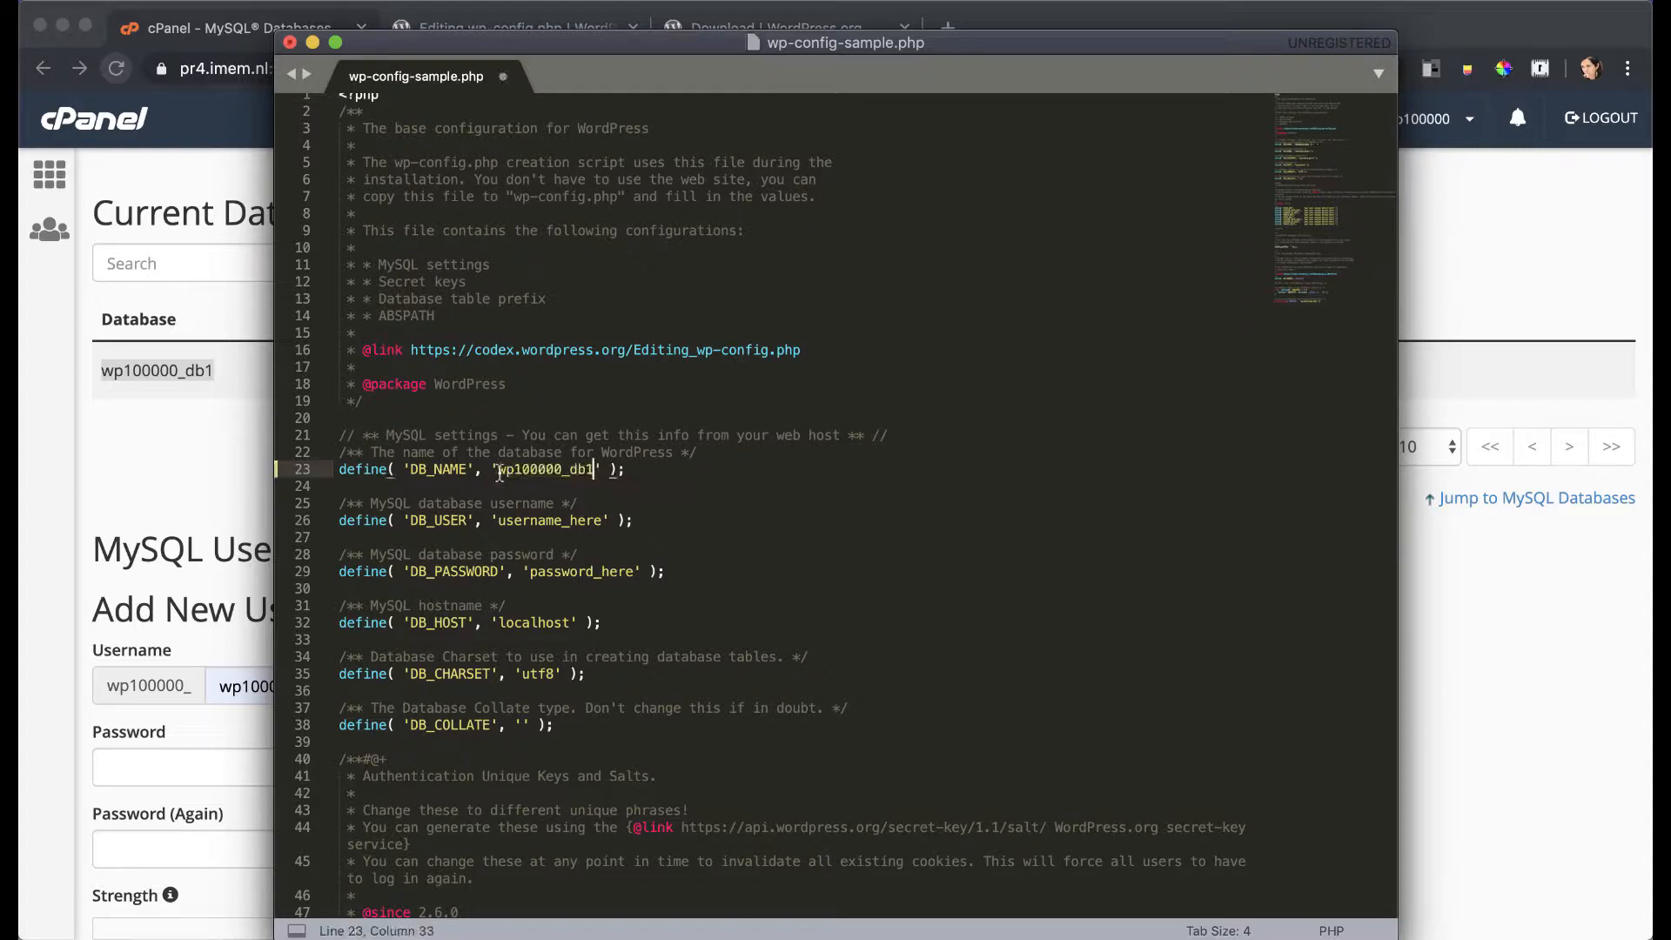
# Copy the database user name from cPanel over the username_here placeholder on line 26
pyautogui.press('super+Tab')
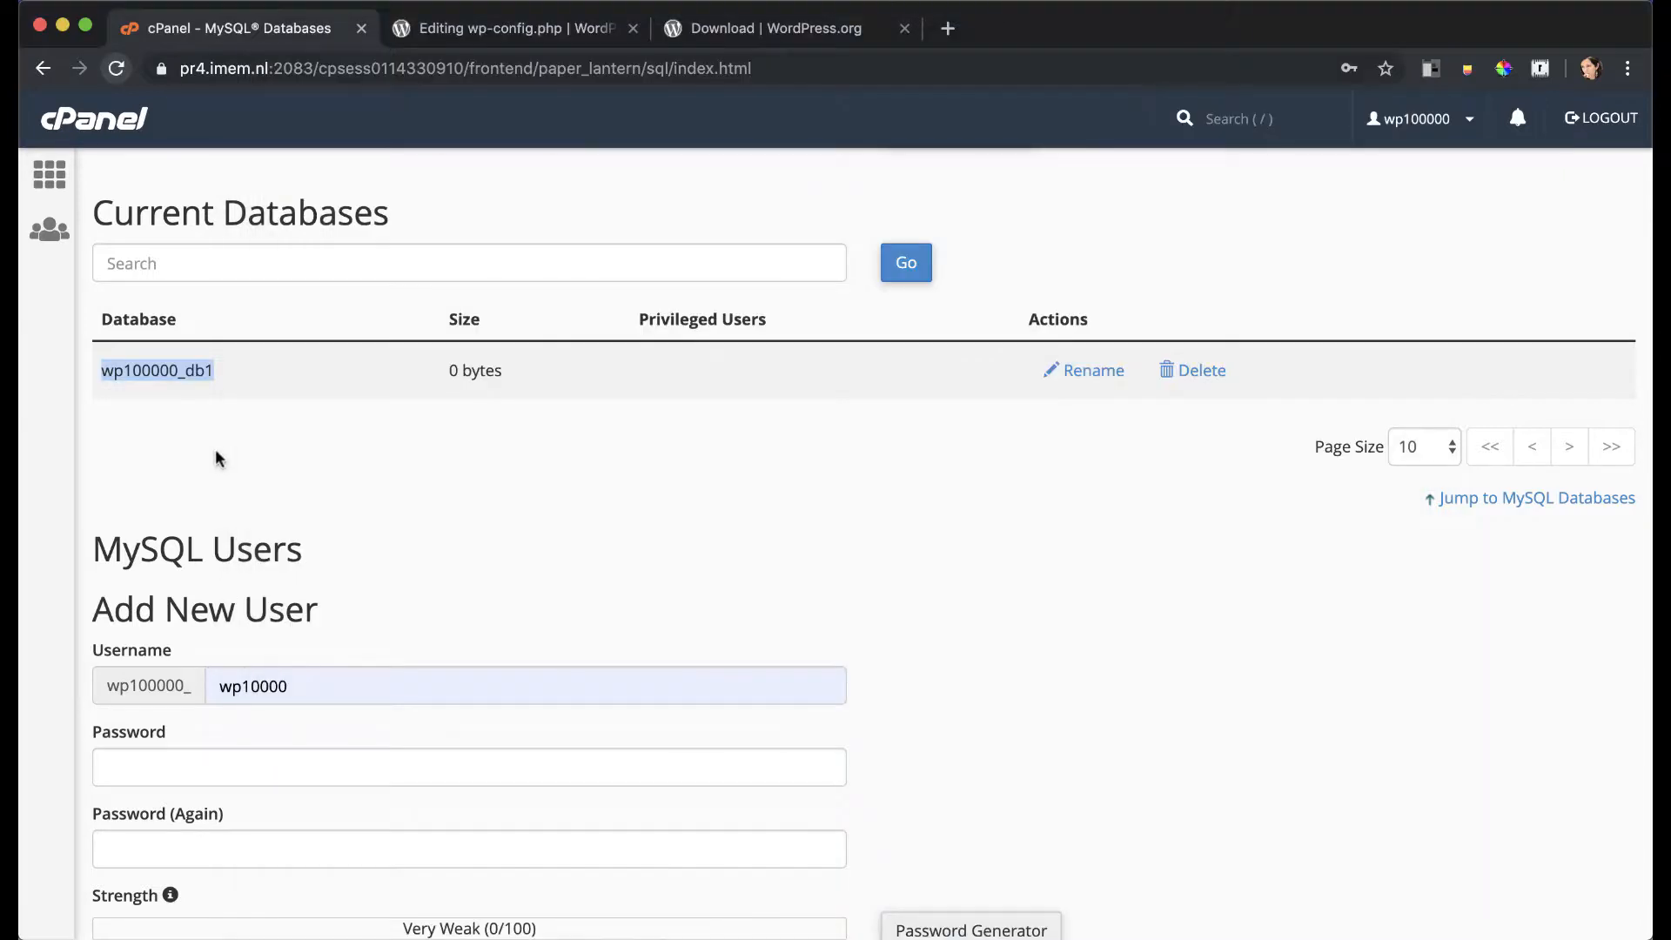
pyautogui.scroll(-5, 218, 458)
pyautogui.scroll(-5, 218, 458)
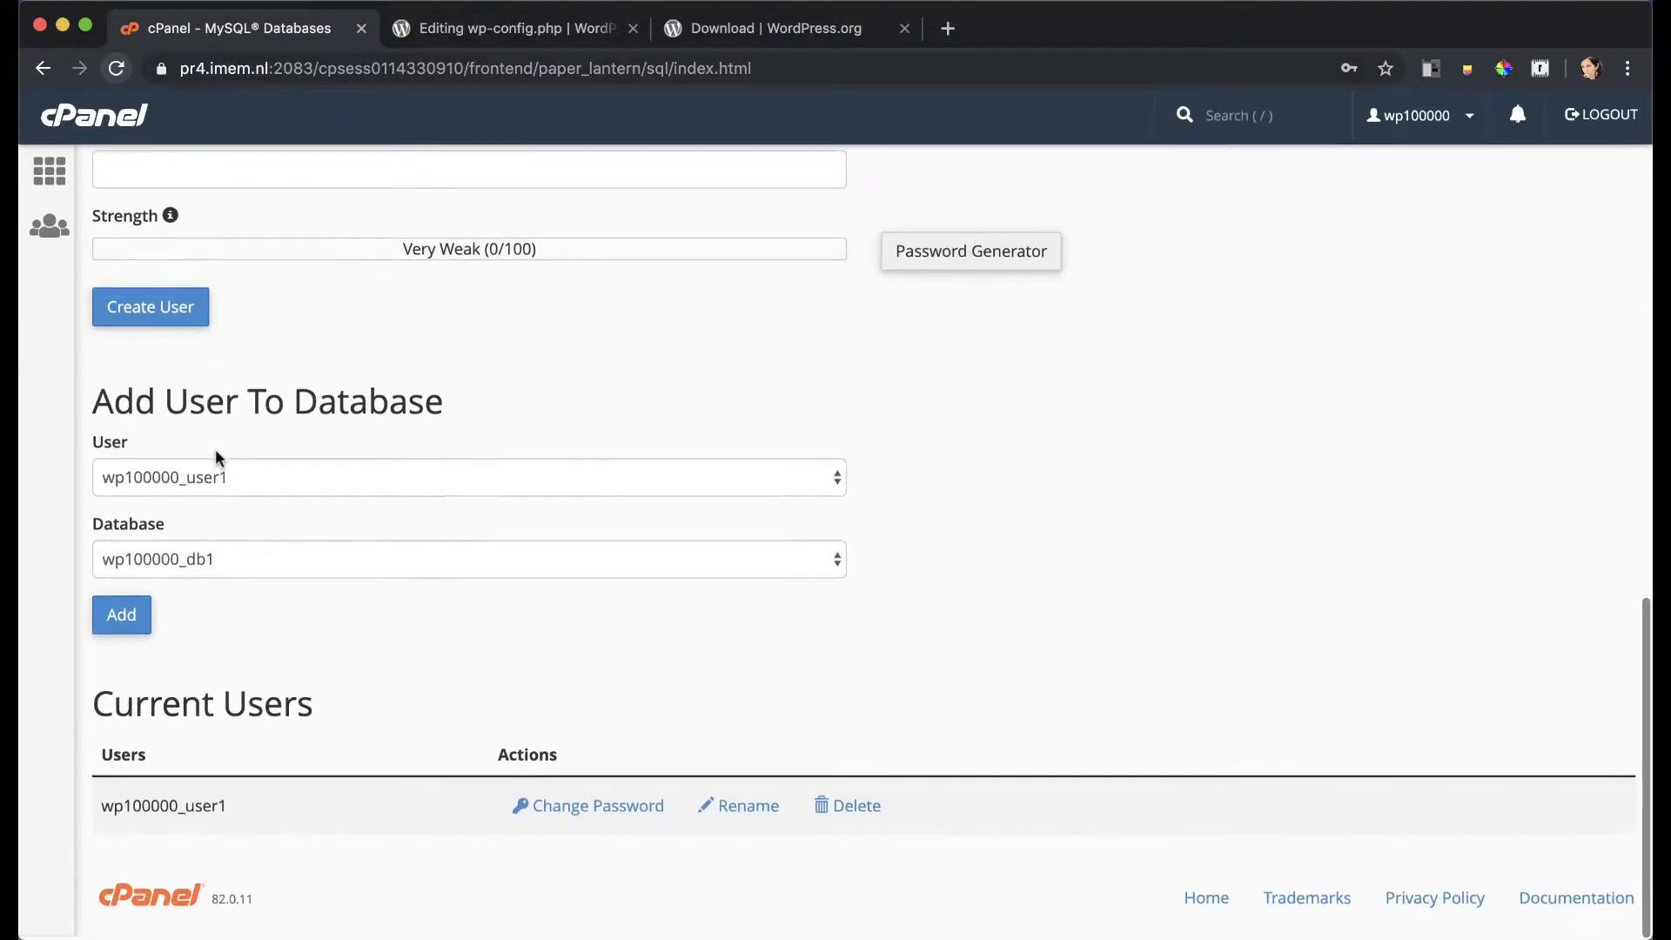
pyautogui.moveTo(228, 808); pyautogui.dragTo(112, 808)
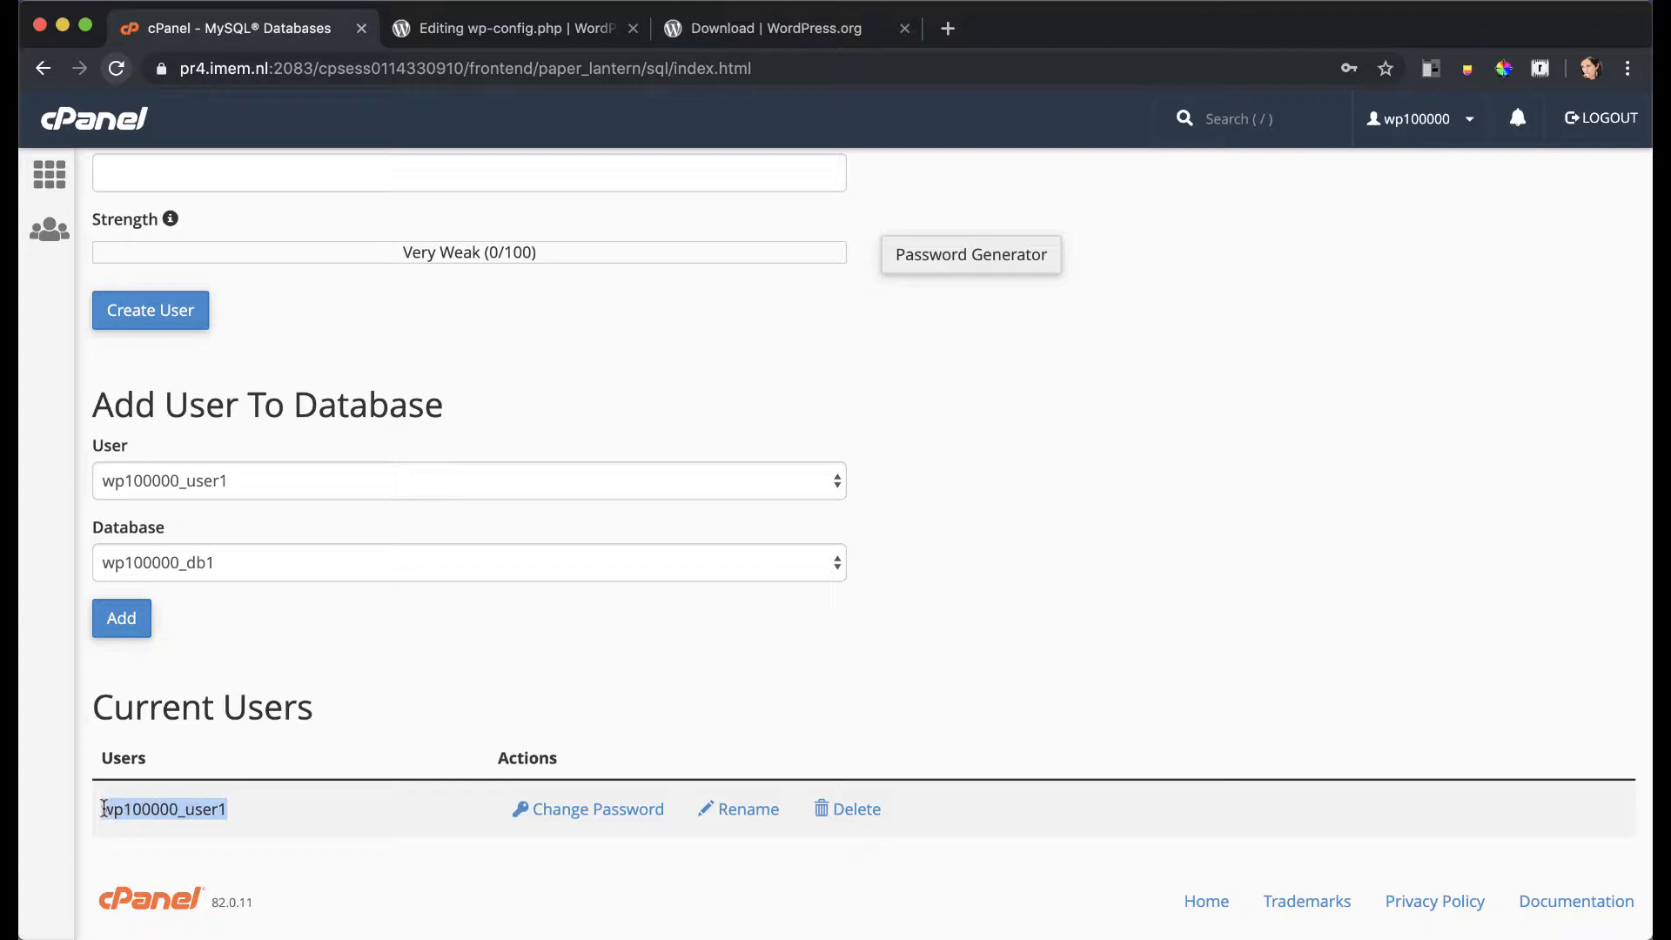
pyautogui.press('super+c')
pyautogui.press('super+Tab')
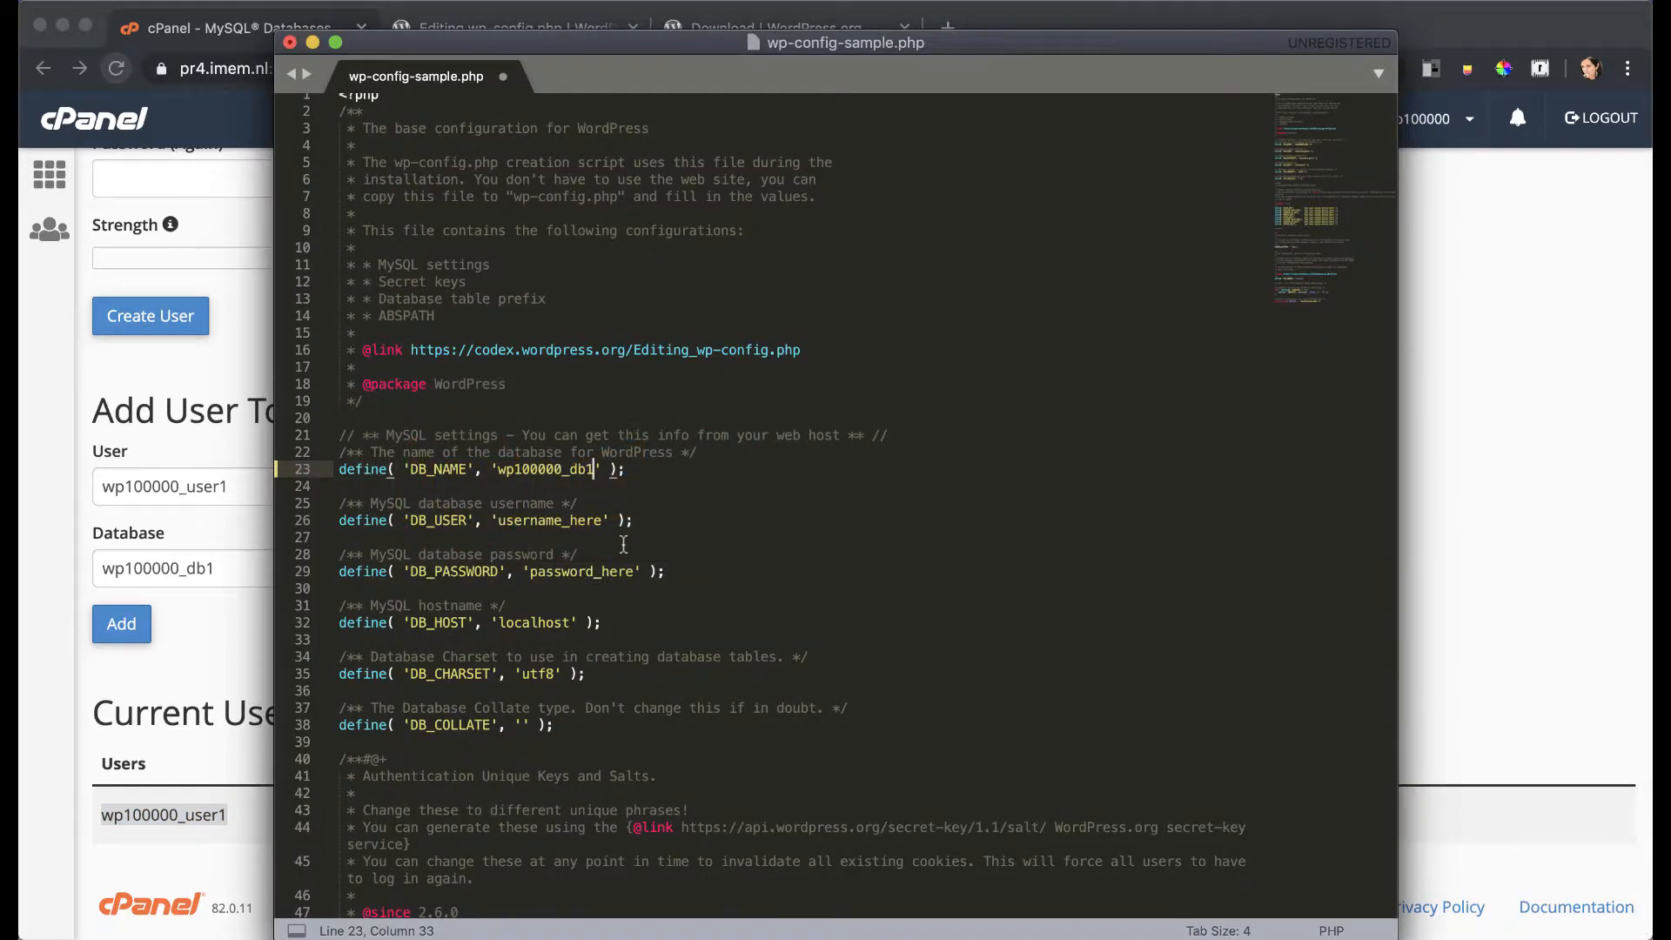
pyautogui.moveTo(601, 521); pyautogui.dragTo(503, 522)
pyautogui.press('super+v')
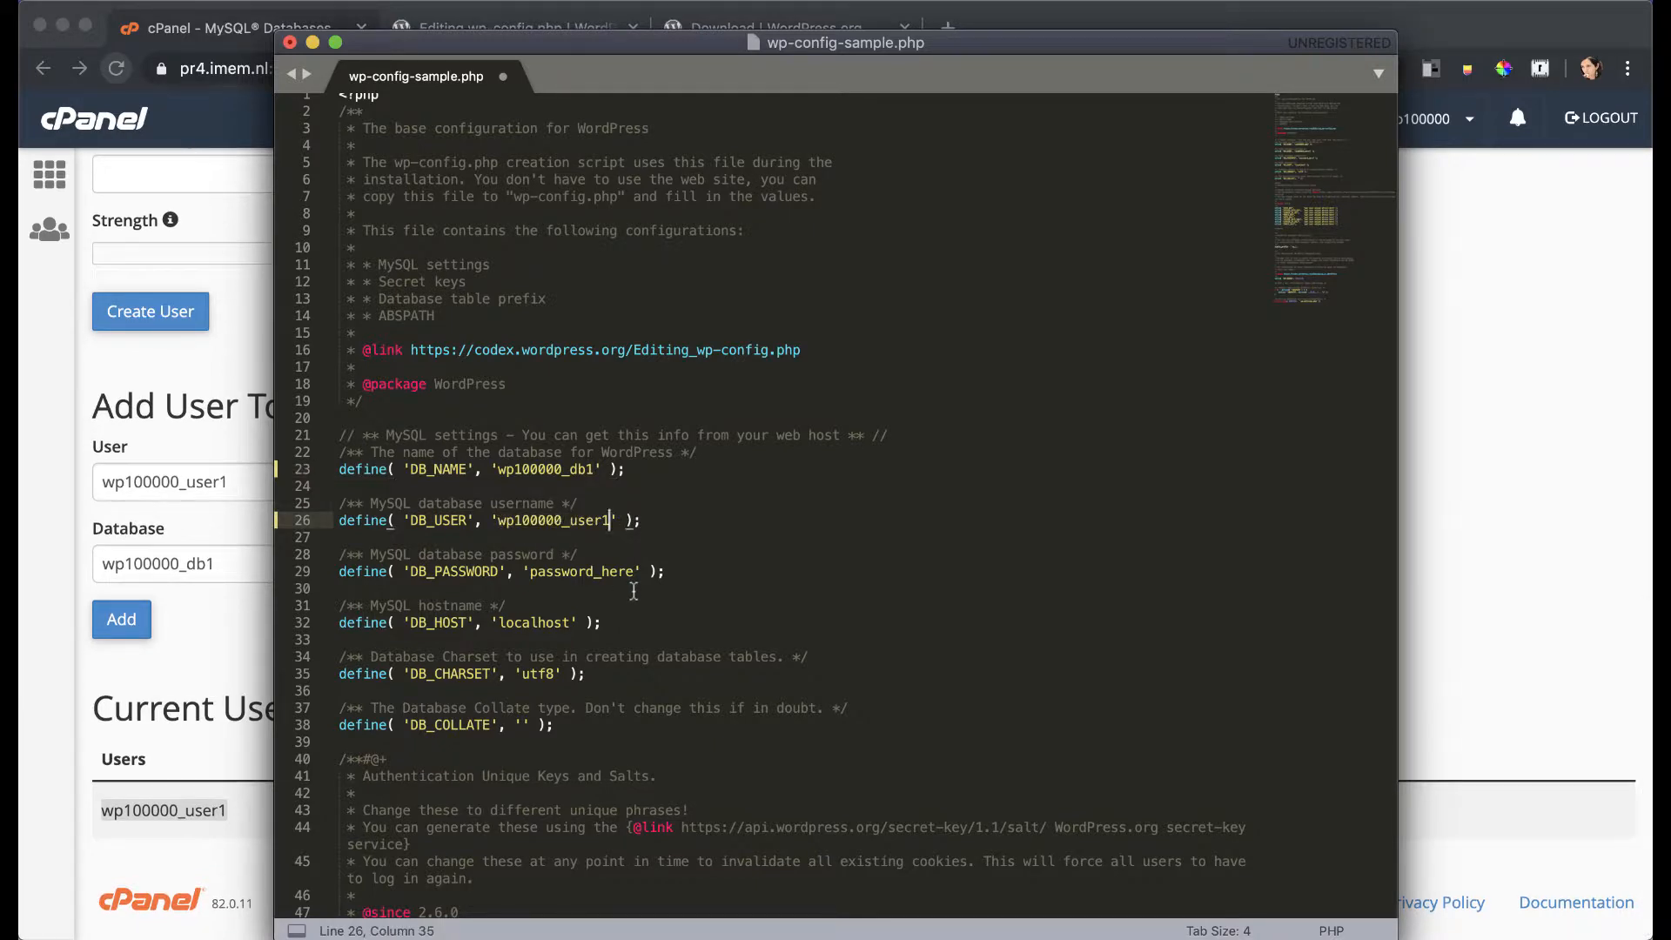
# Replace the password_here placeholder on line 29 with the database user's password
pyautogui.moveTo(638, 571); pyautogui.dragTo(538, 575)
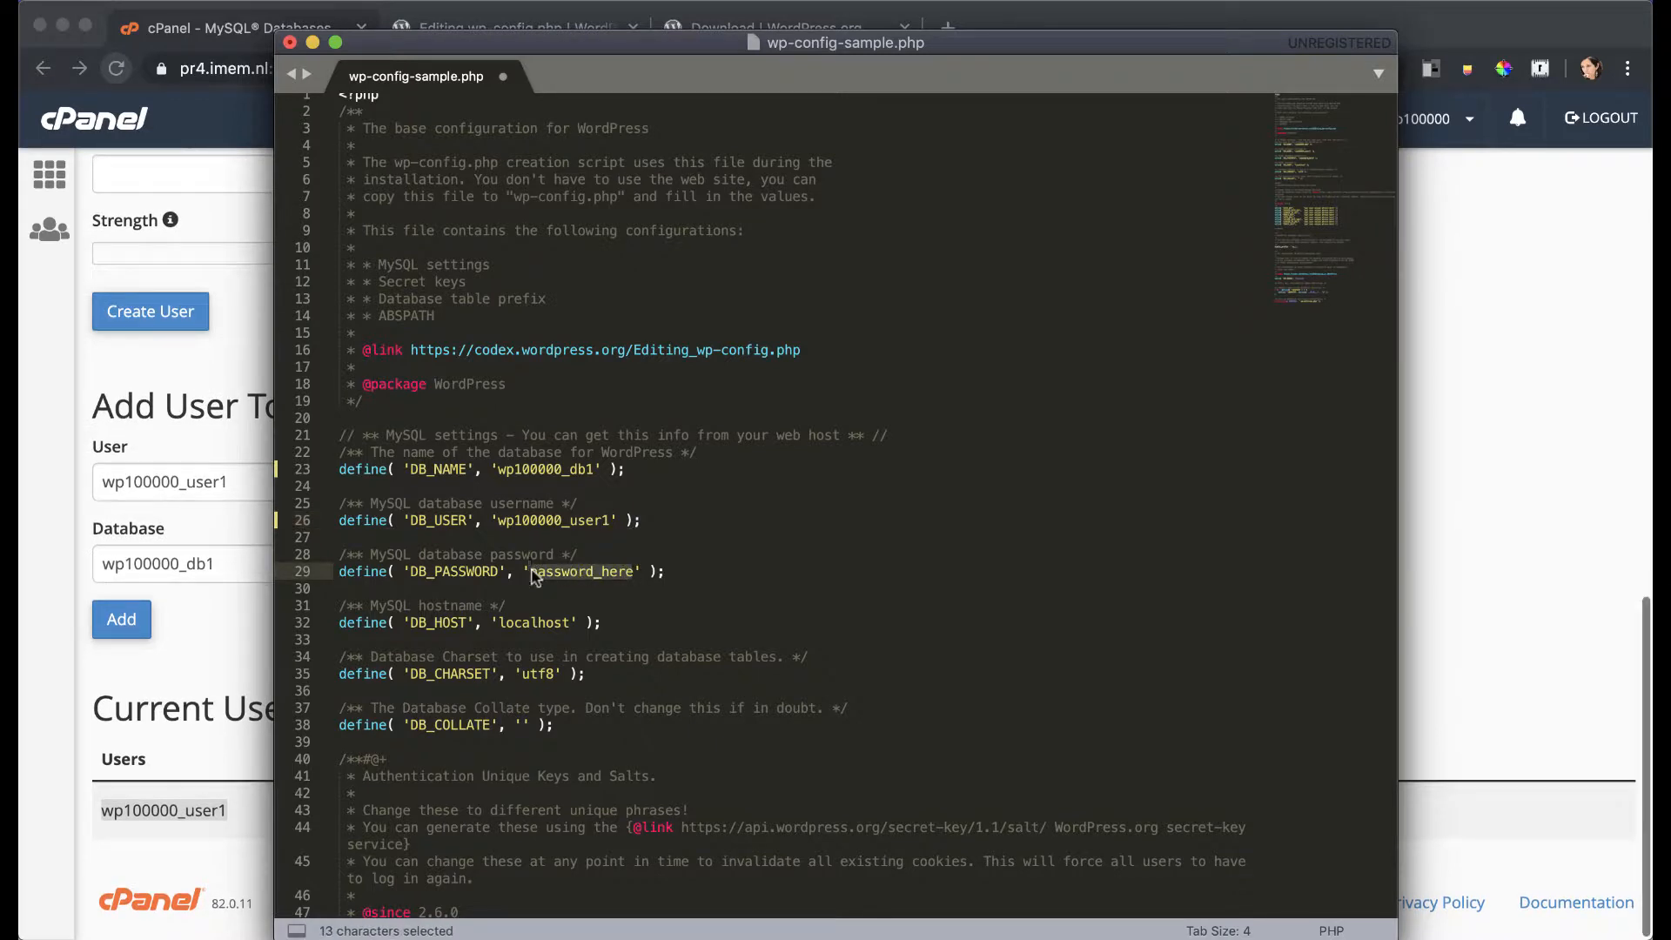
pyautogui.write('r')
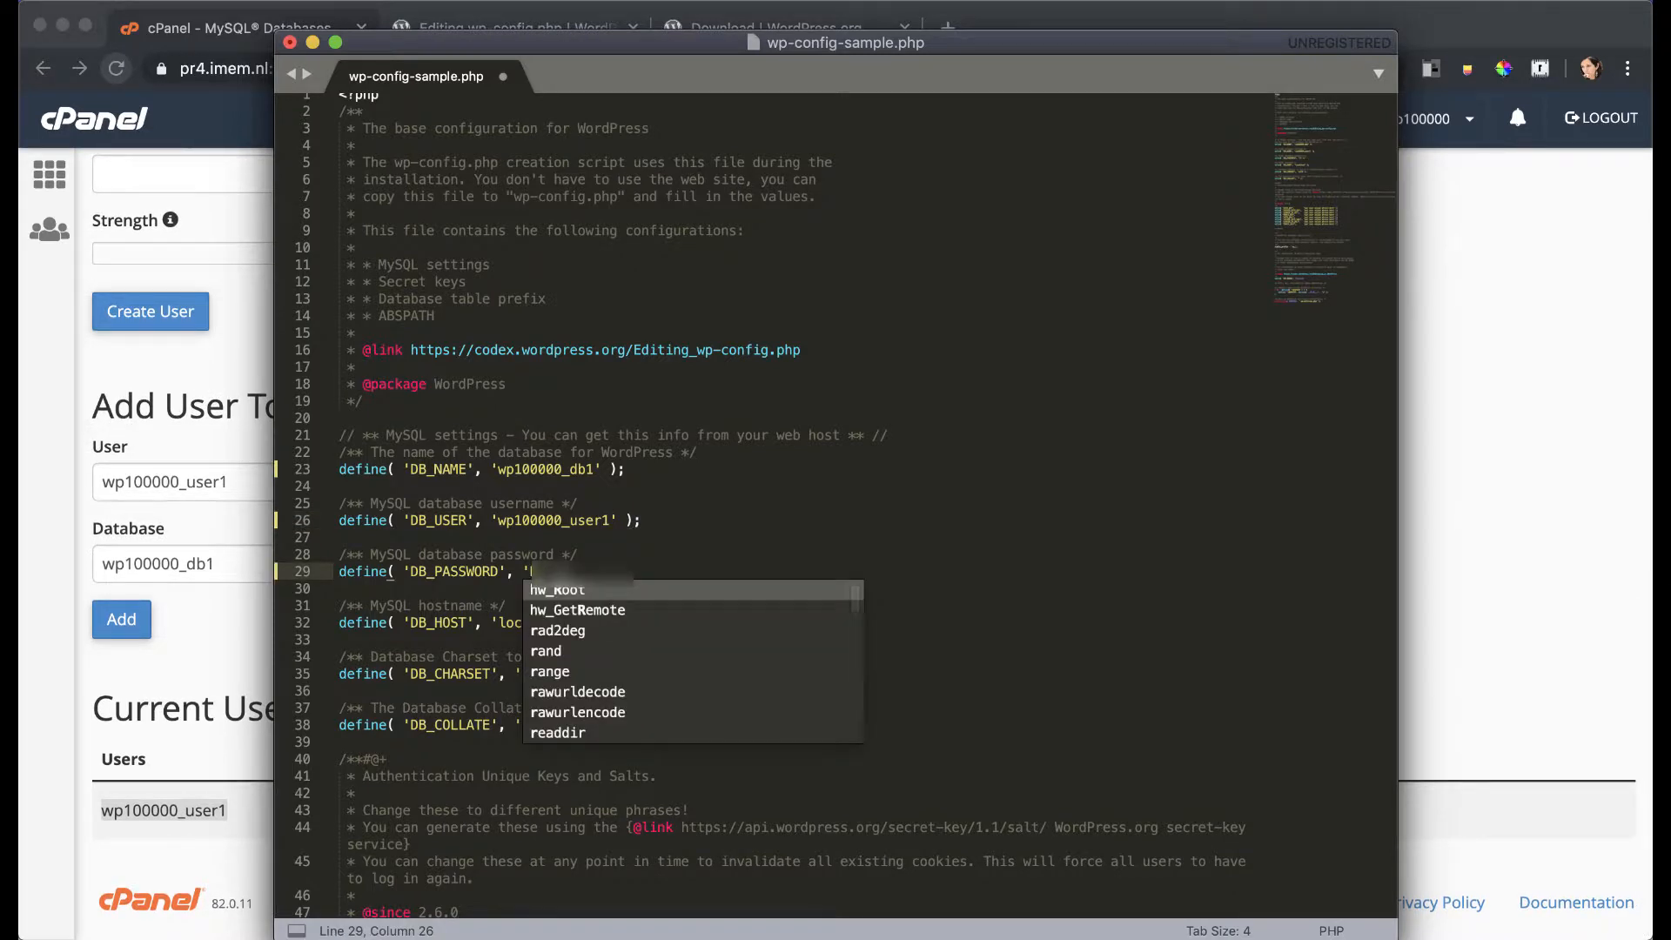
pyautogui.write('a')
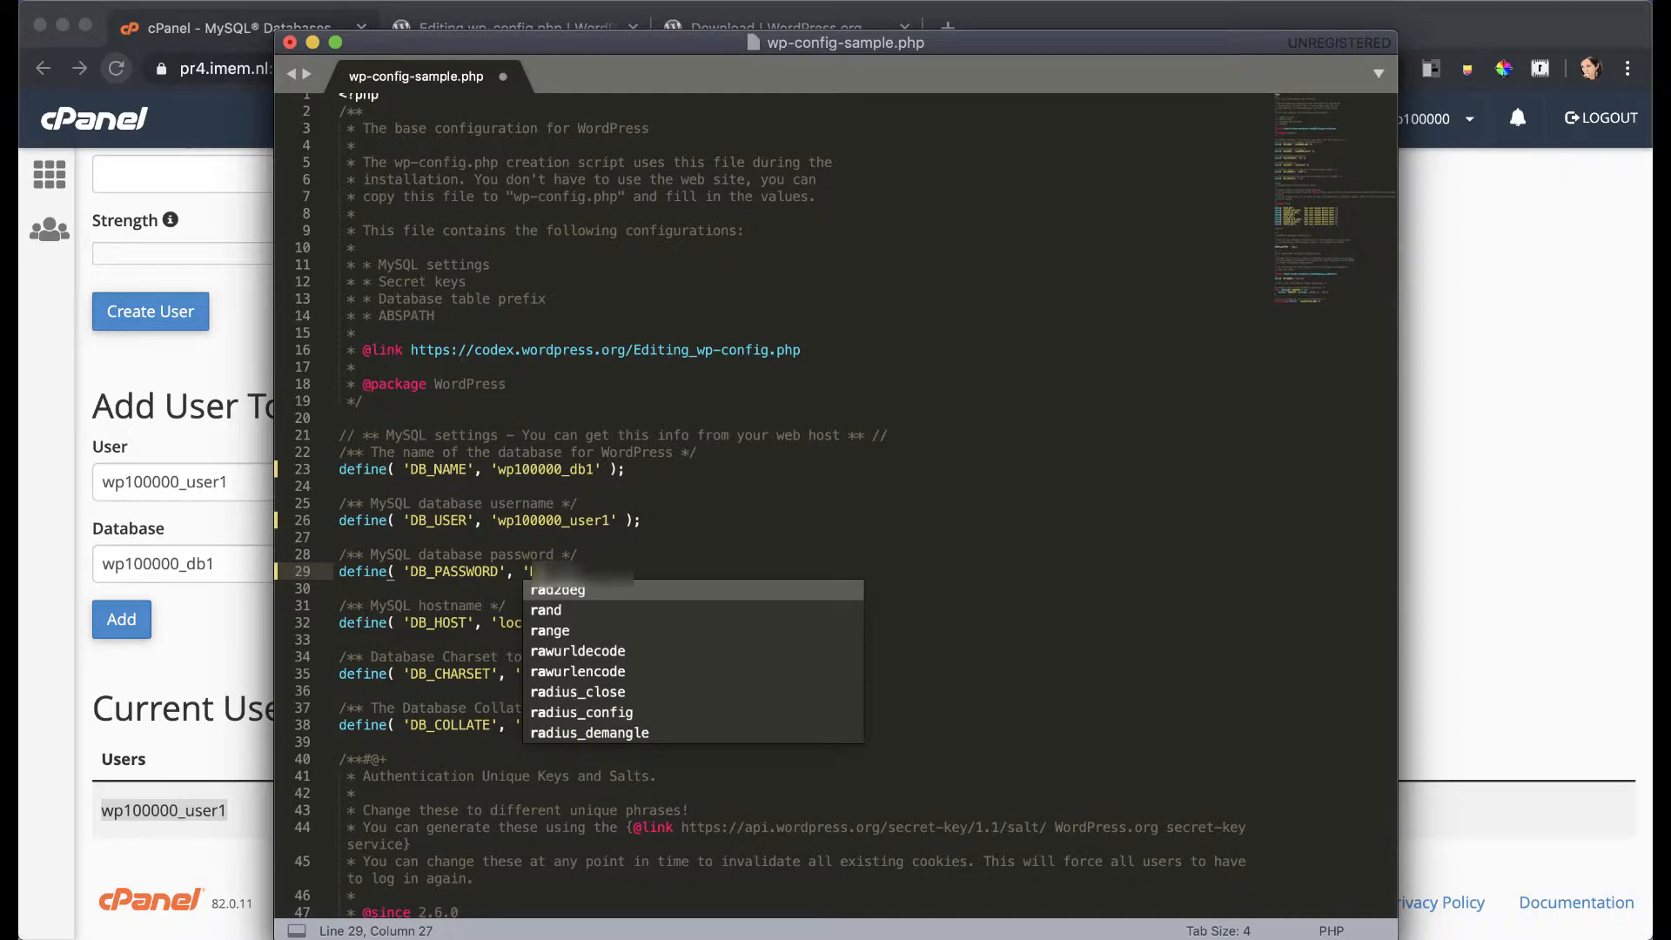
pyautogui.write('_y••')
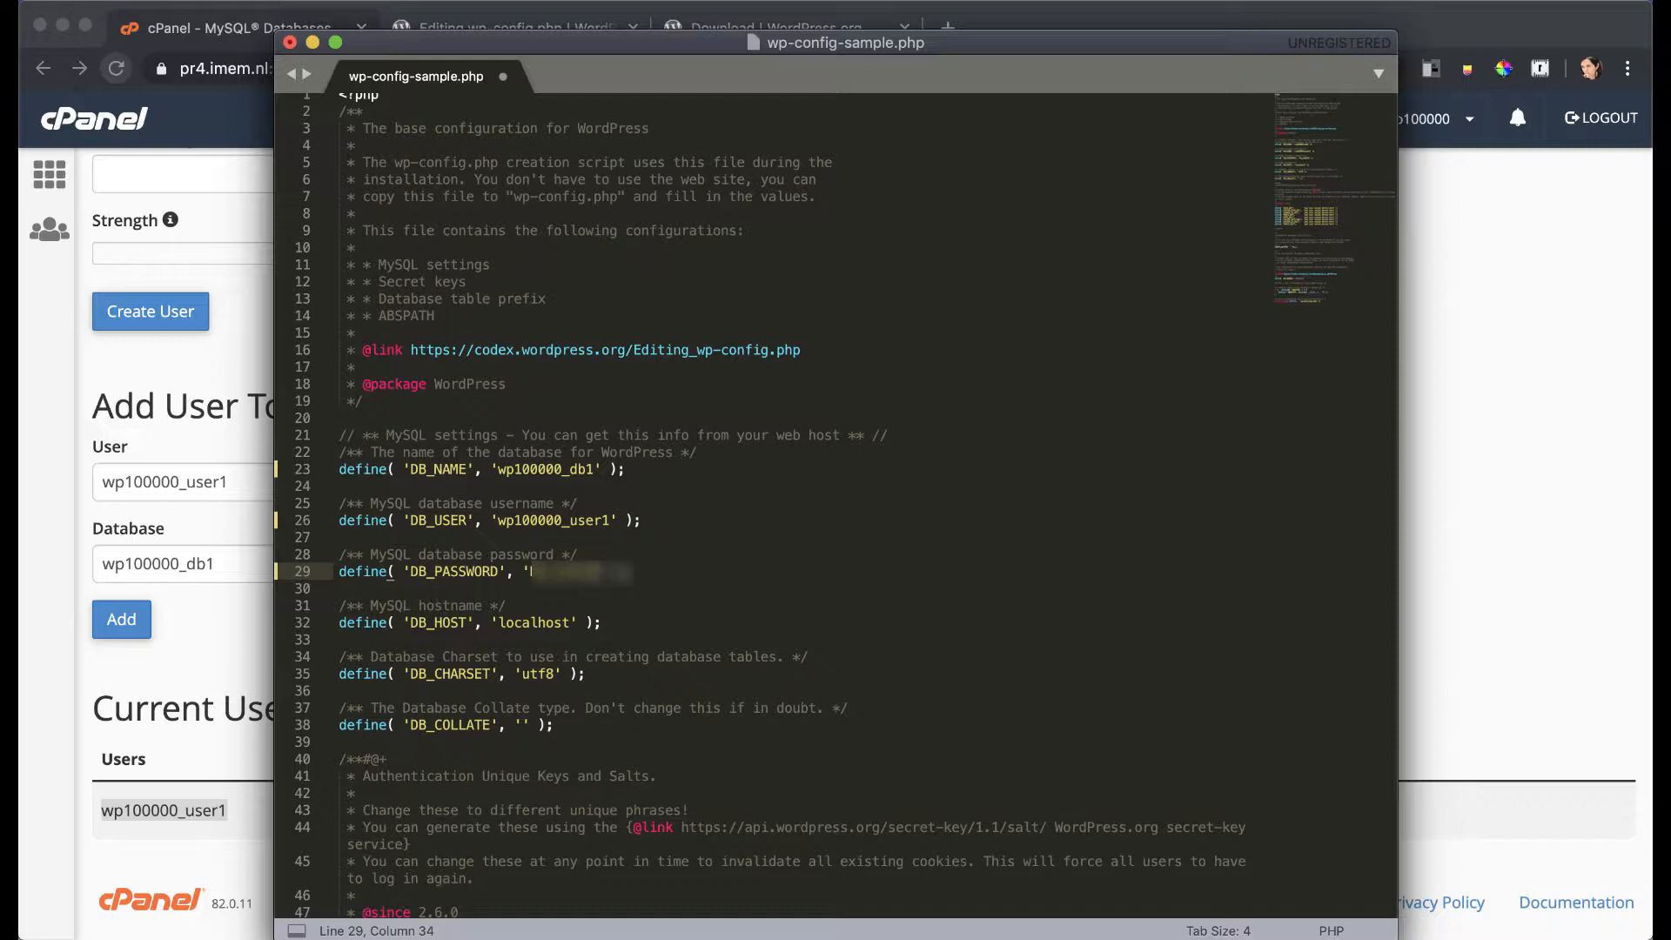
pyautogui.click(685, 621)
pyautogui.scroll(-3, 686, 621)
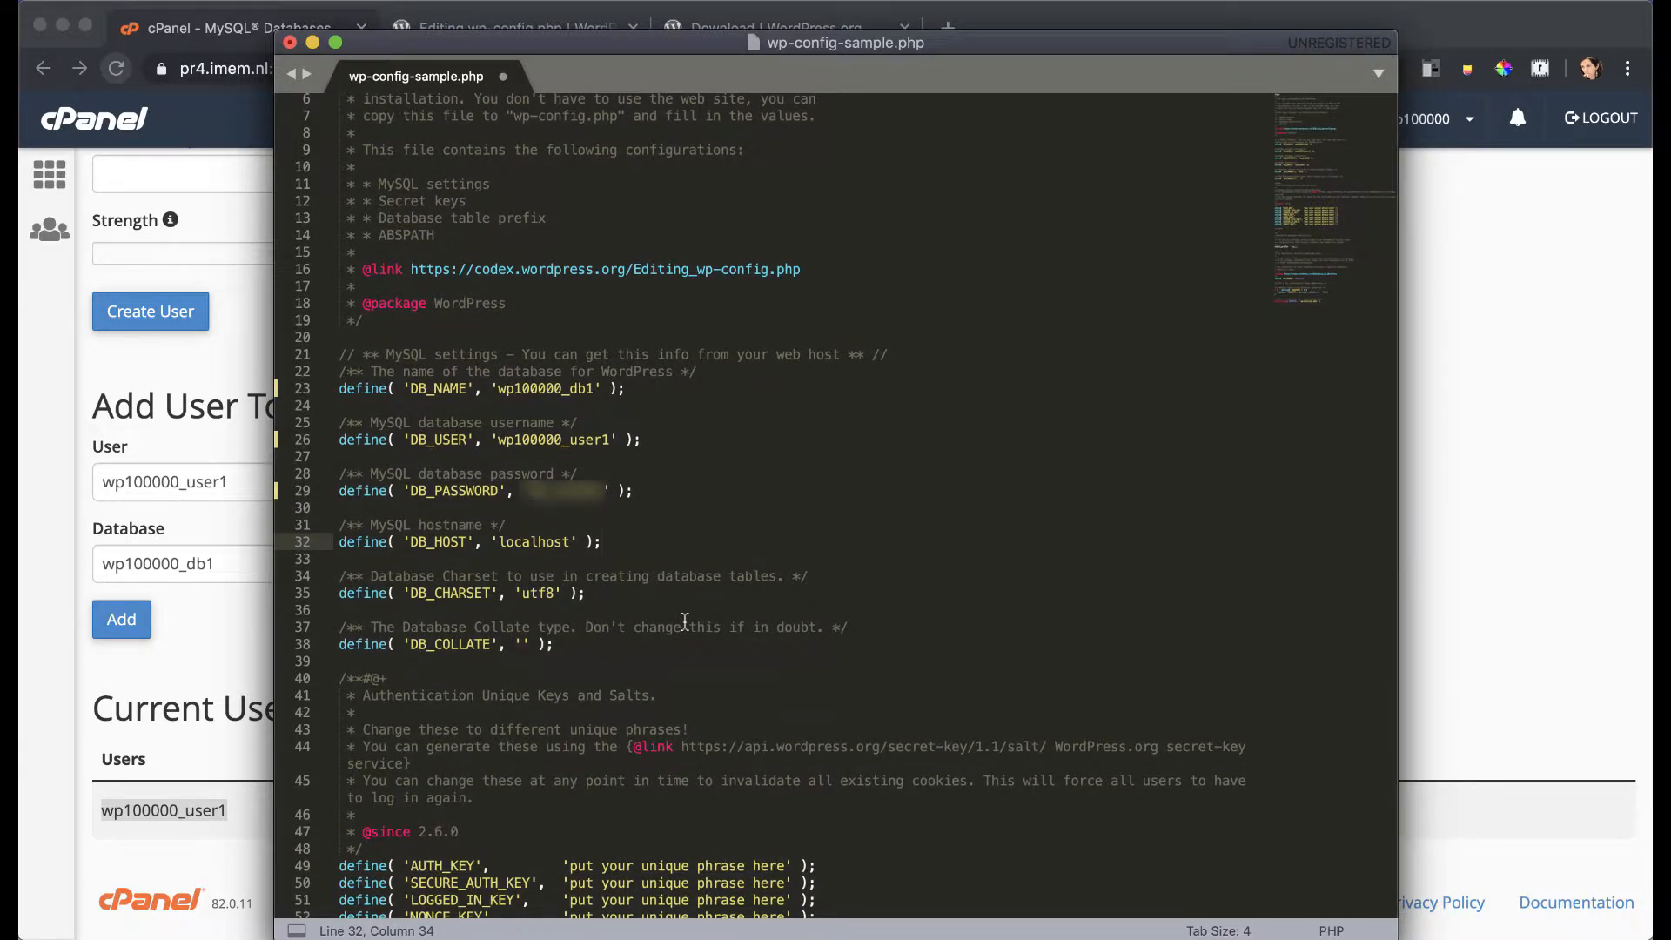
pyautogui.click(62, 314)
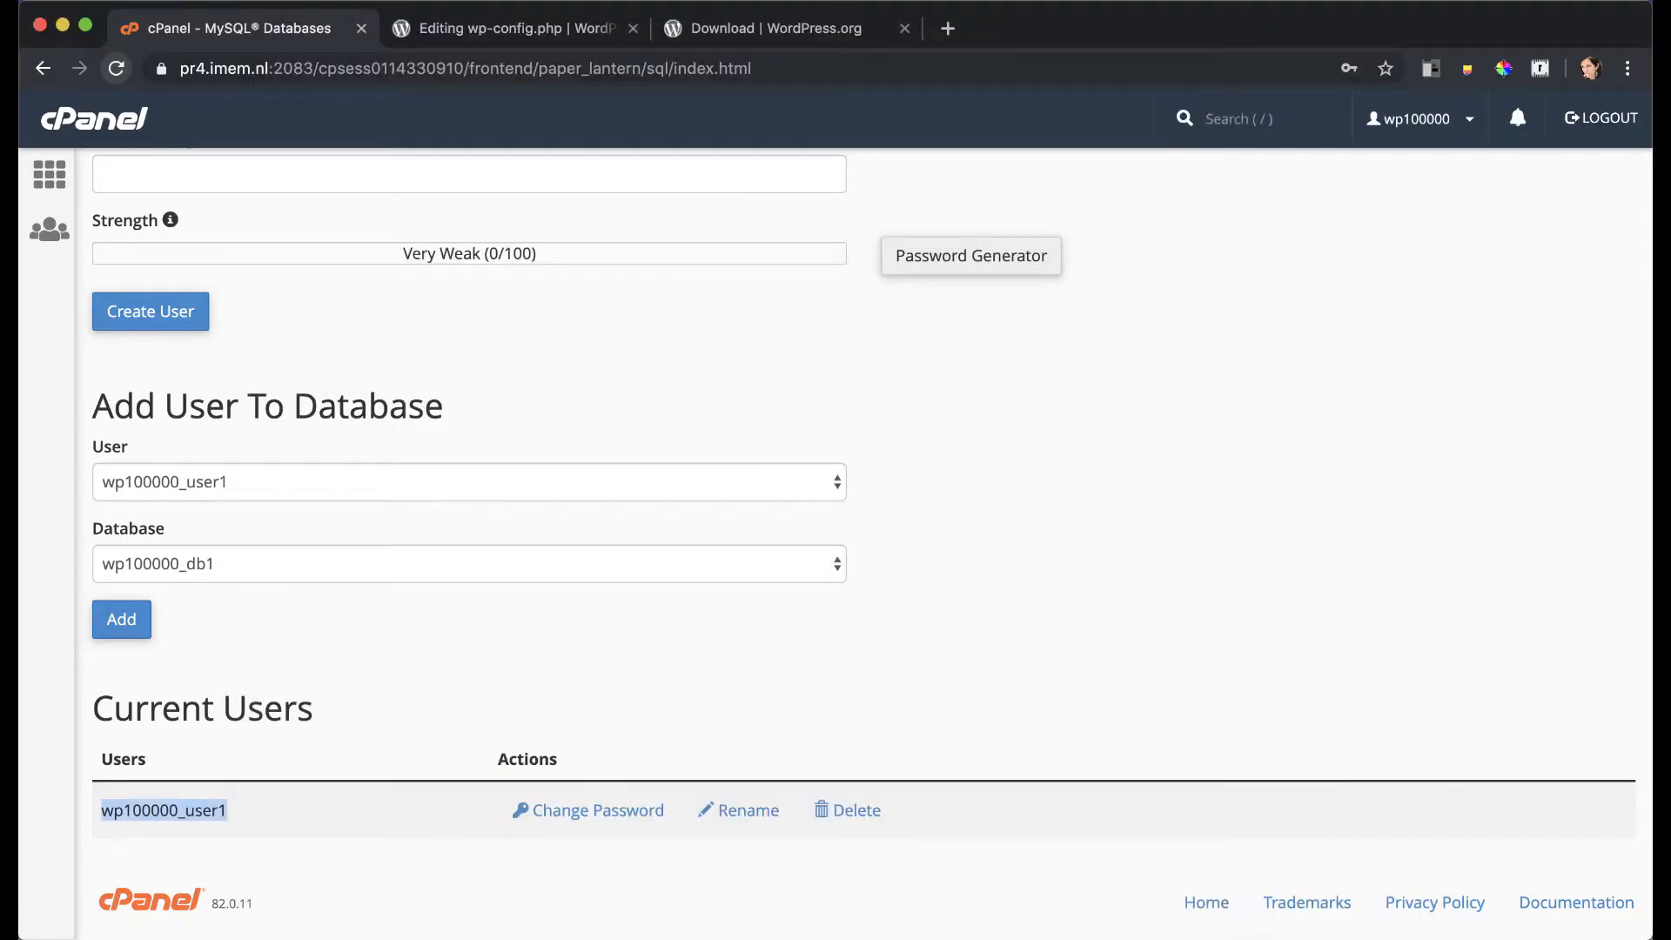
# Scroll the Editing wp-config.php article down to the Security Keys example definitions
pyautogui.click(543, 32)
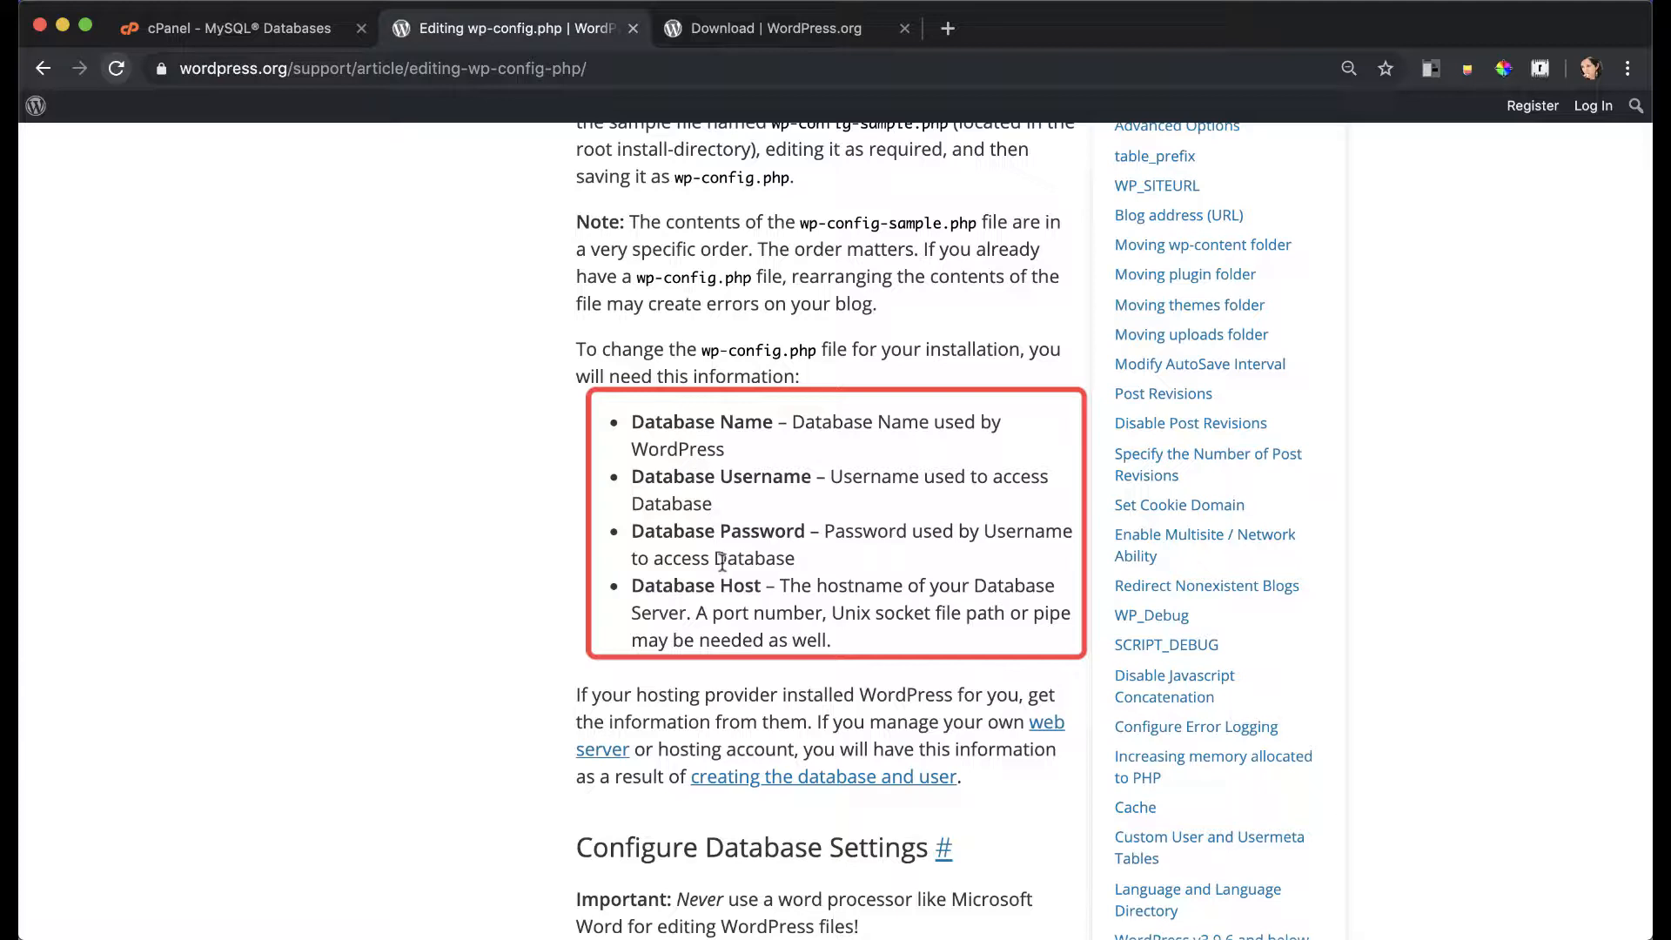
pyautogui.scroll(-3, 723, 566)
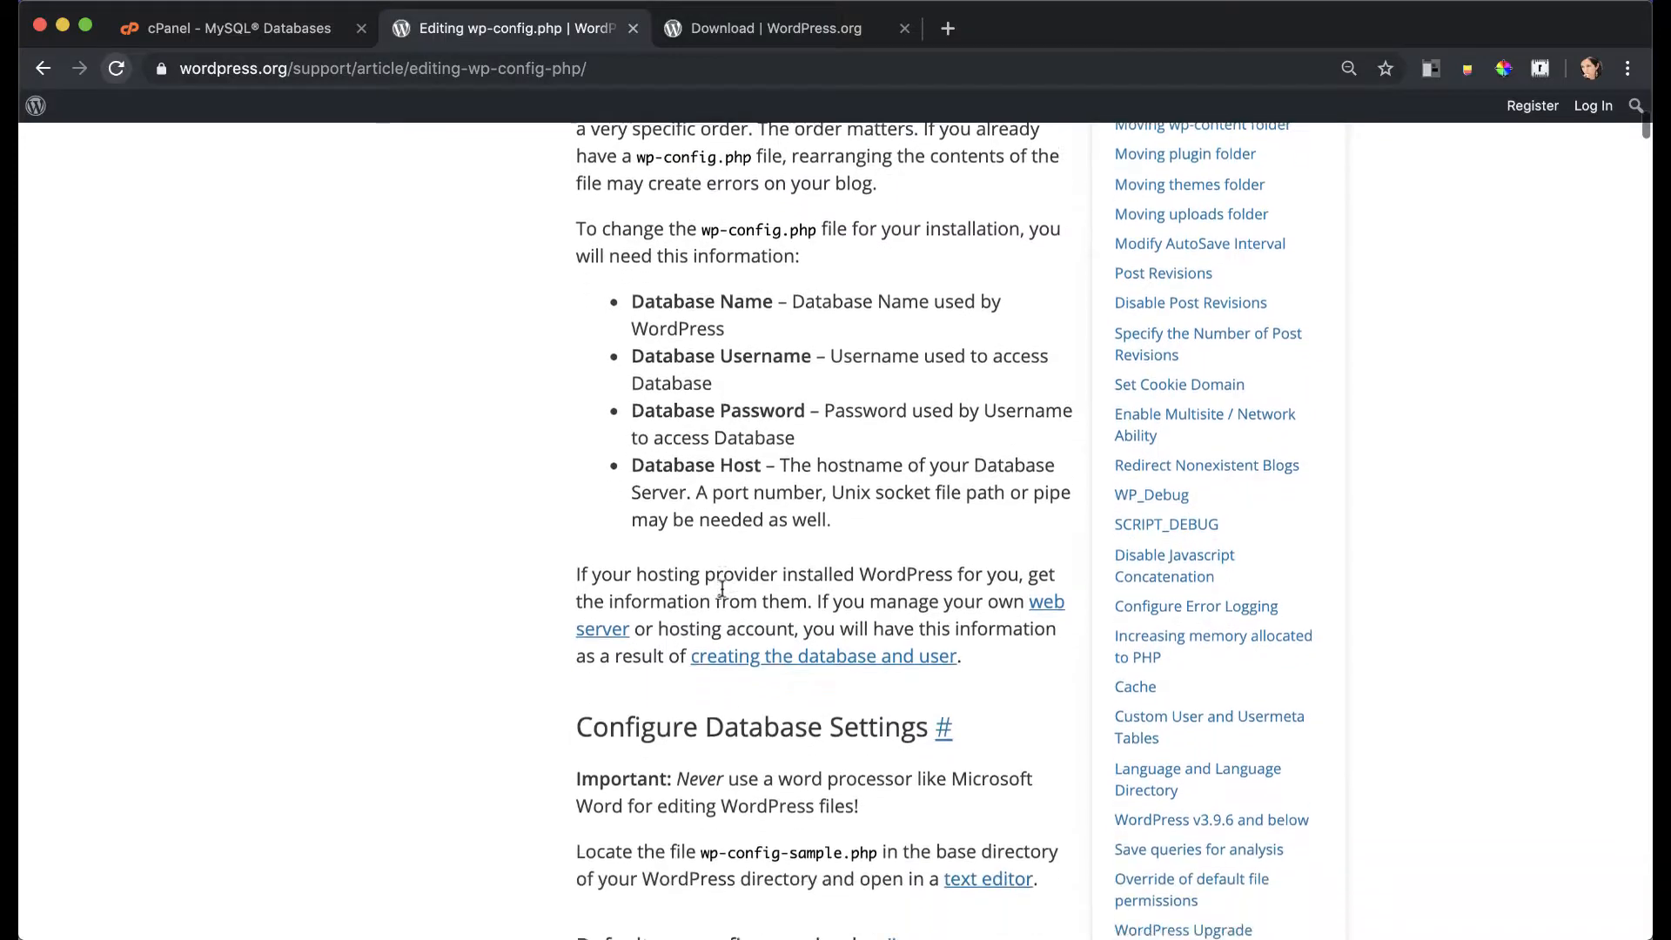
pyautogui.scroll(-10, 723, 590)
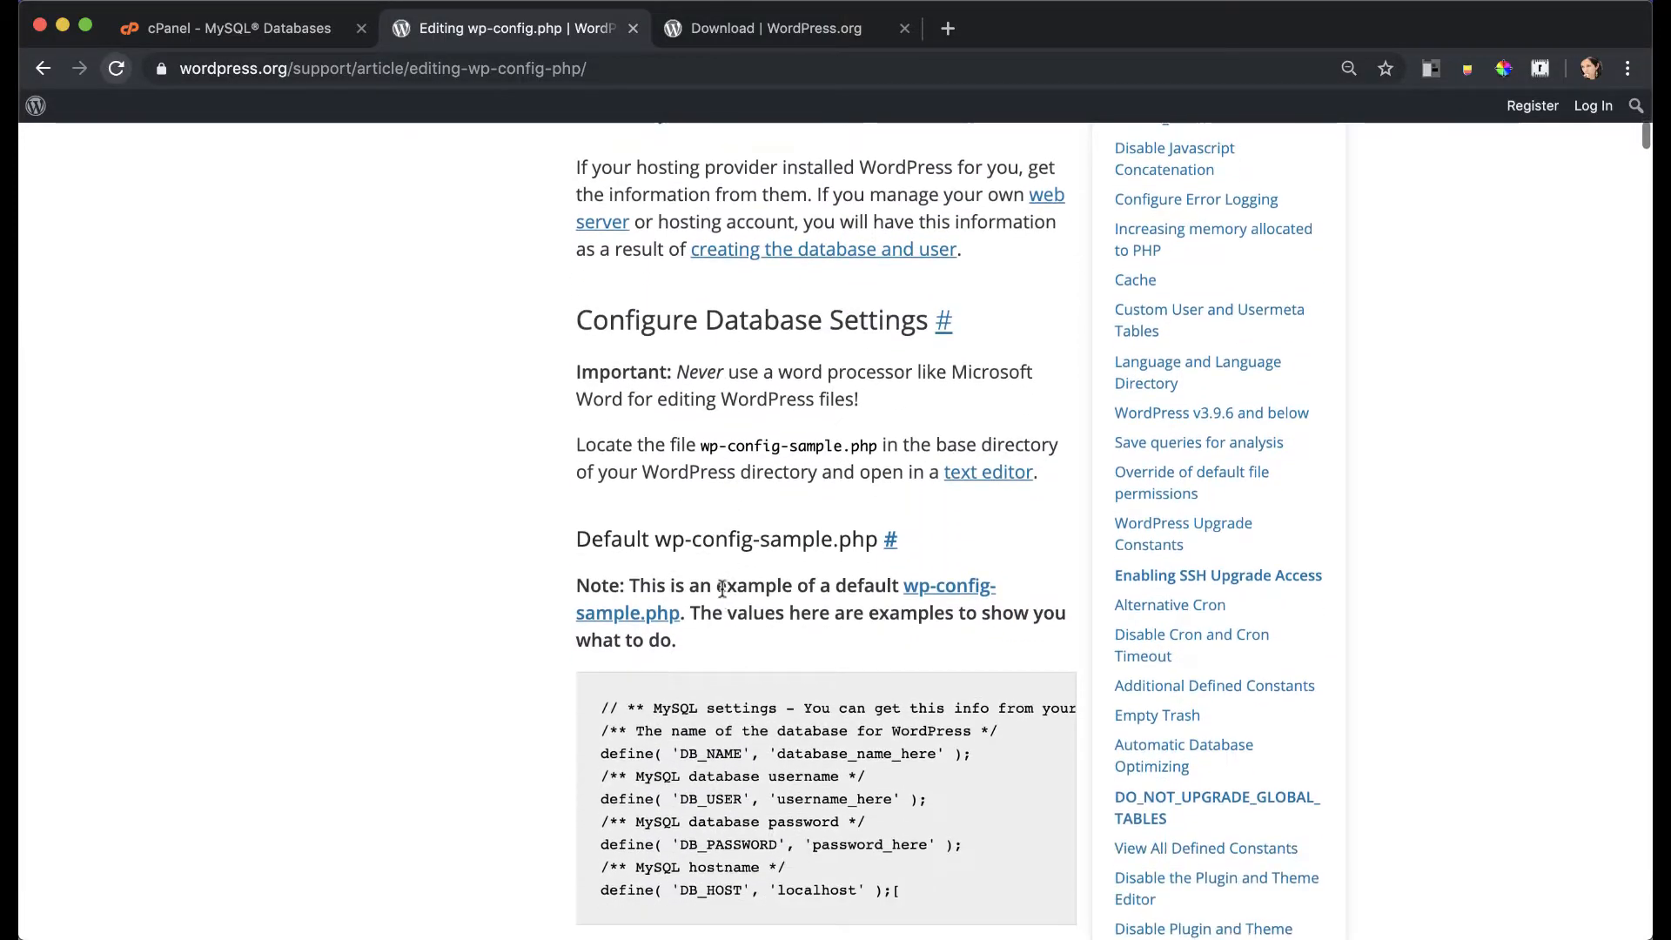
pyautogui.scroll(-4, 722, 590)
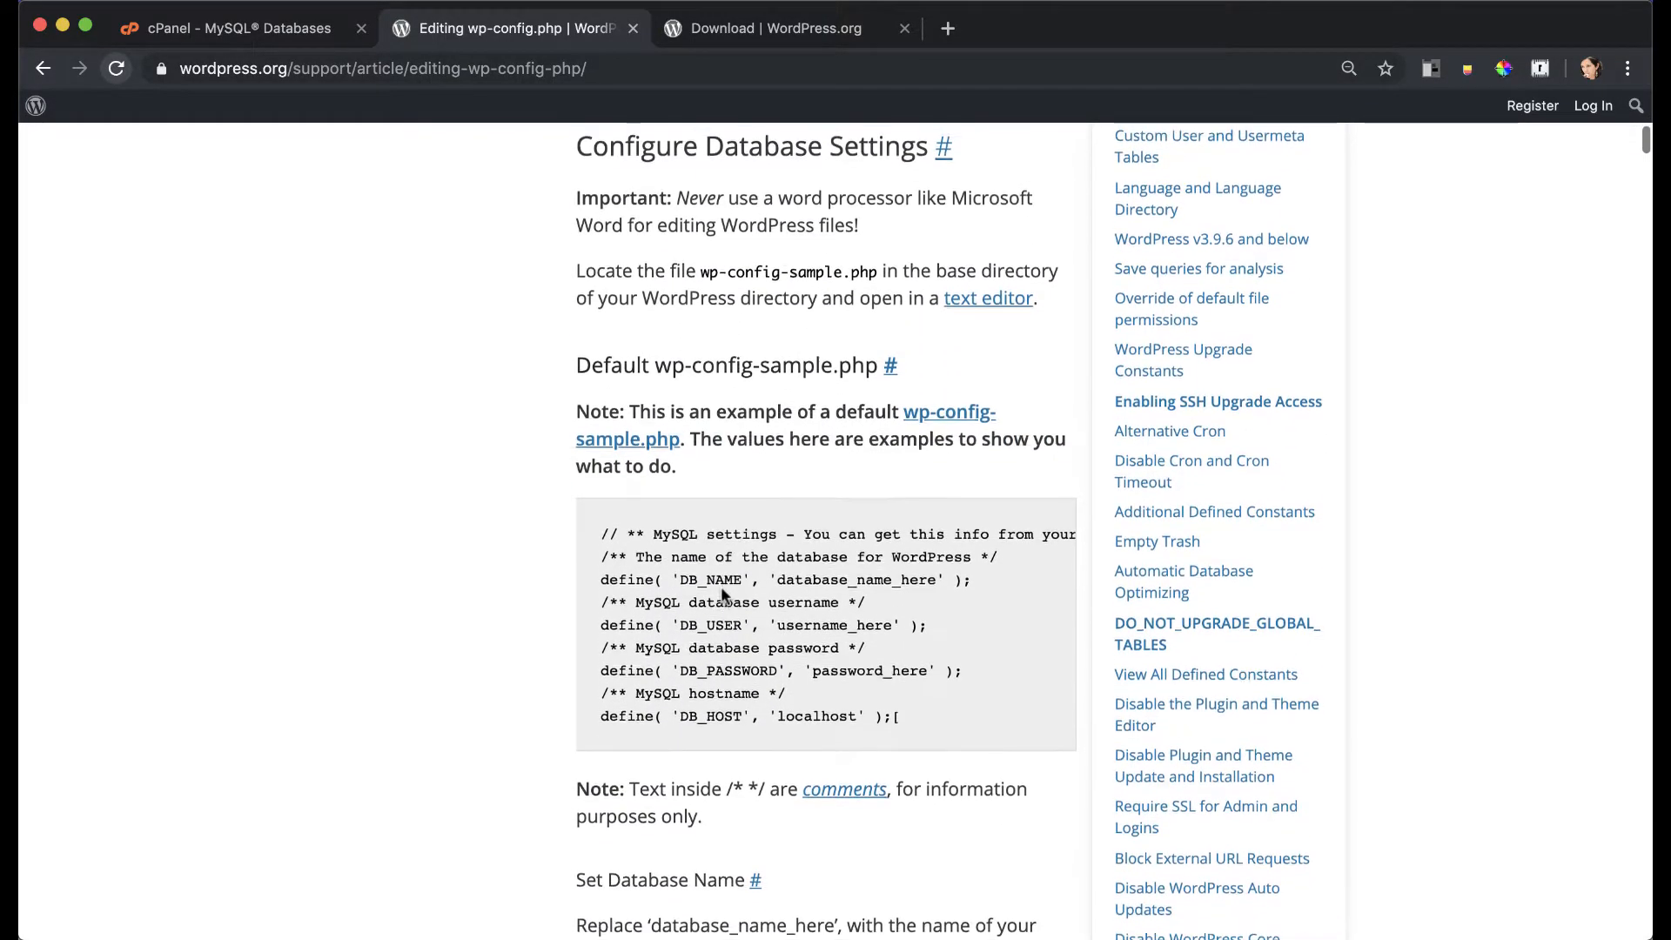
pyautogui.scroll(-2, 722, 593)
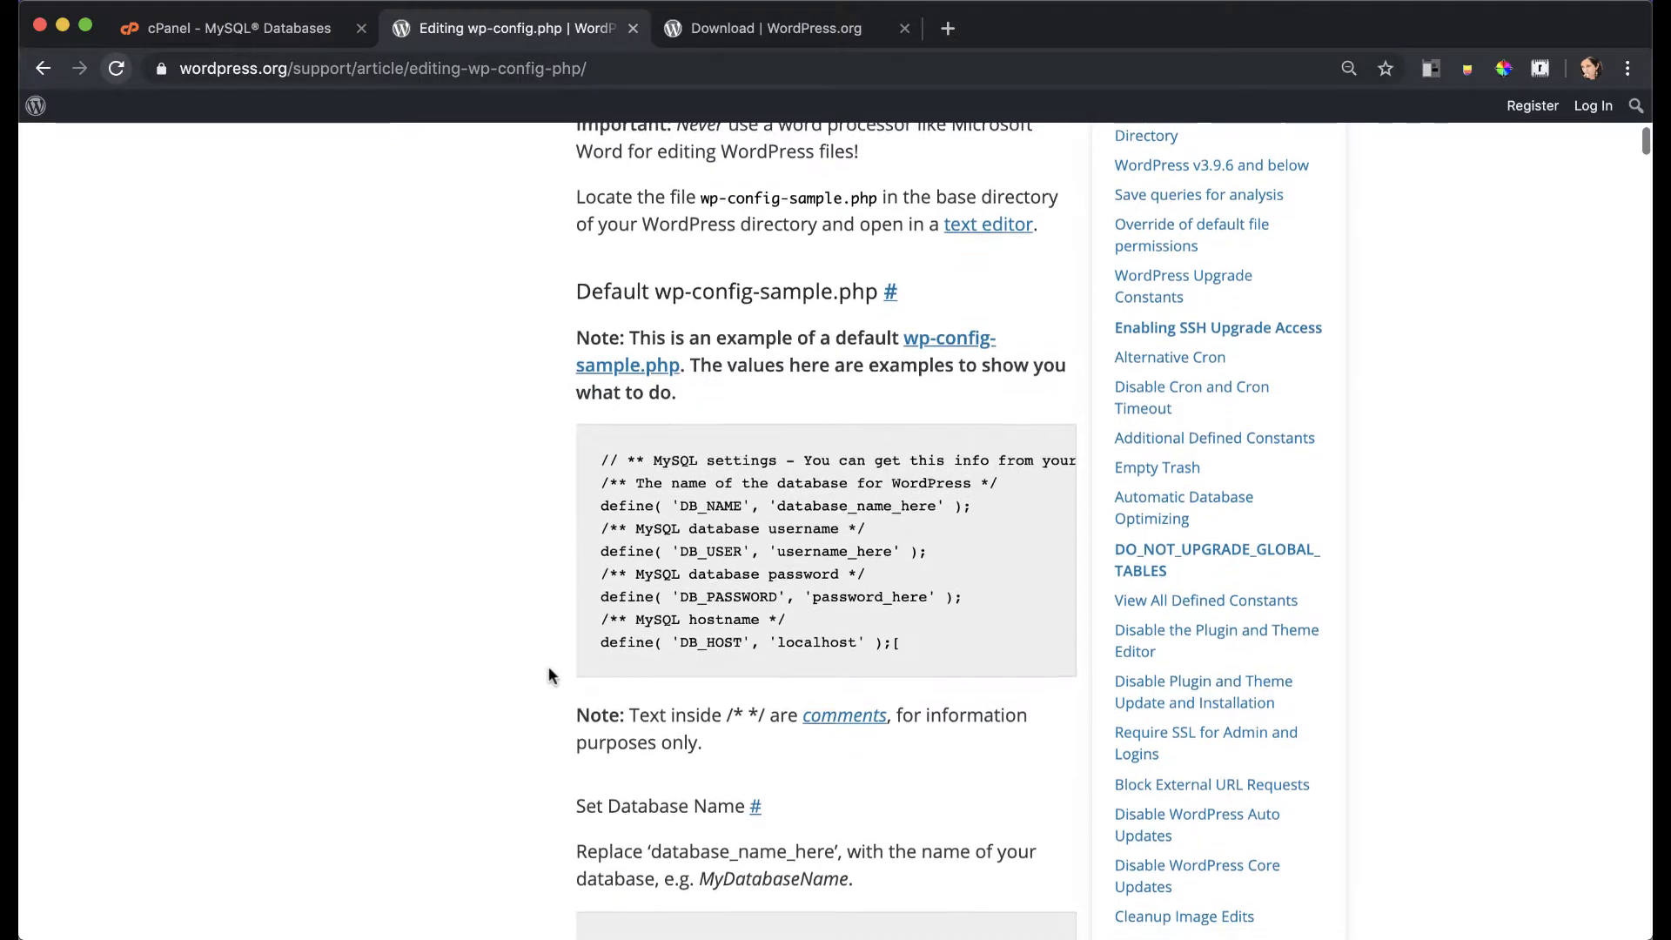
pyautogui.scroll(-2, 549, 675)
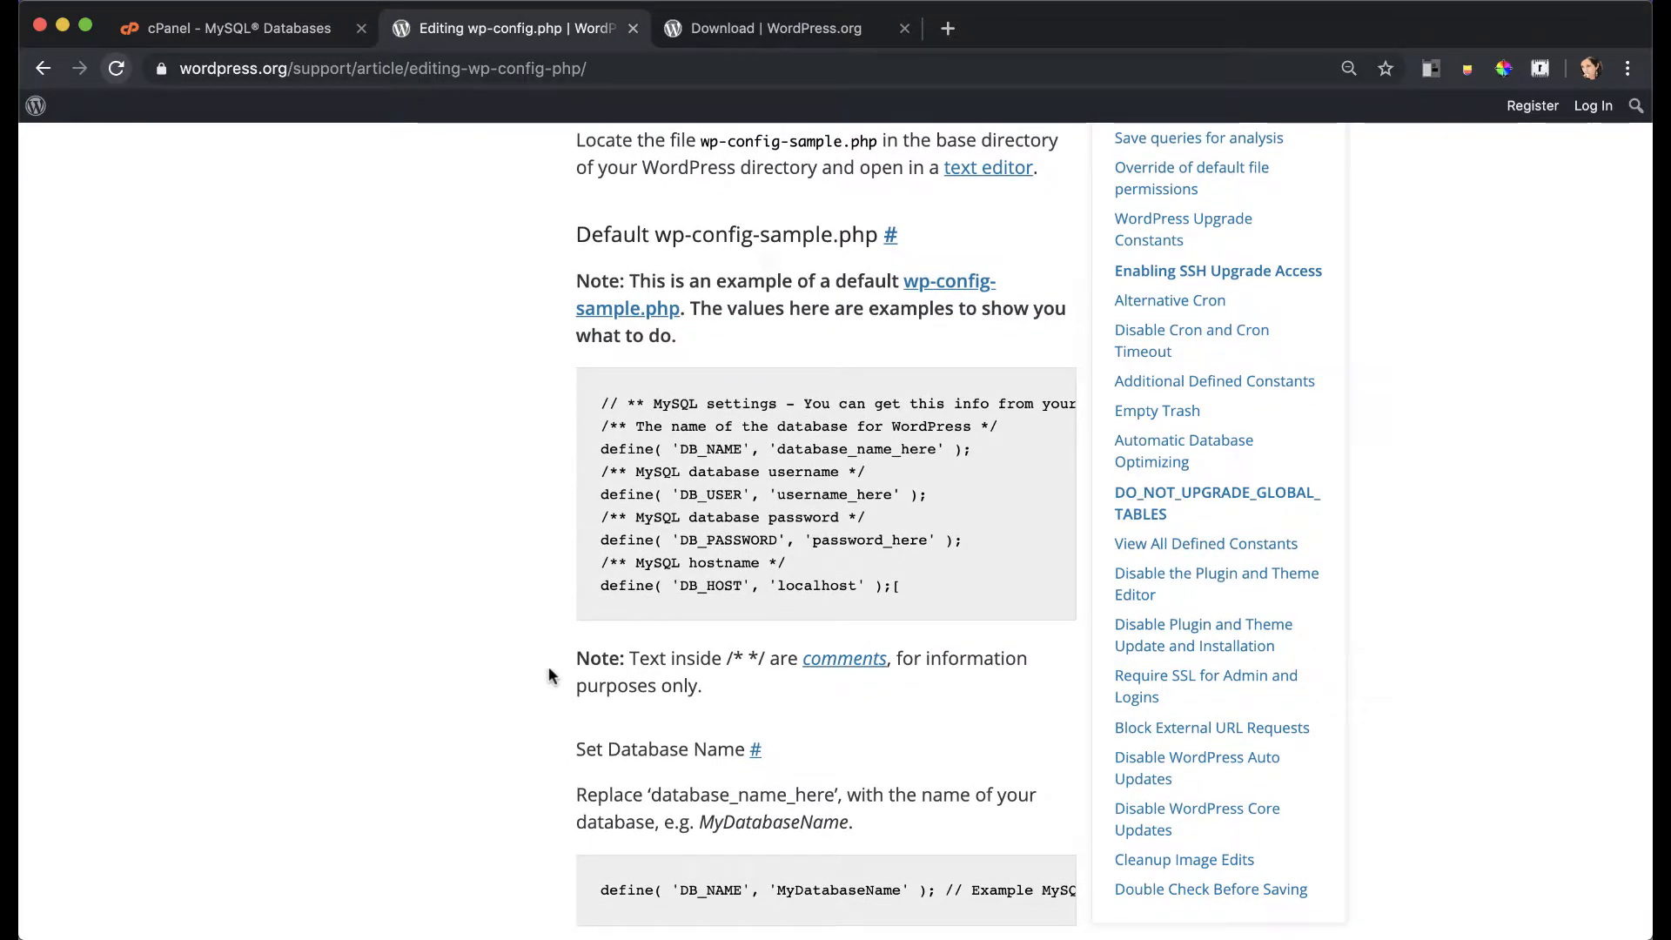
pyautogui.scroll(-3, 549, 674)
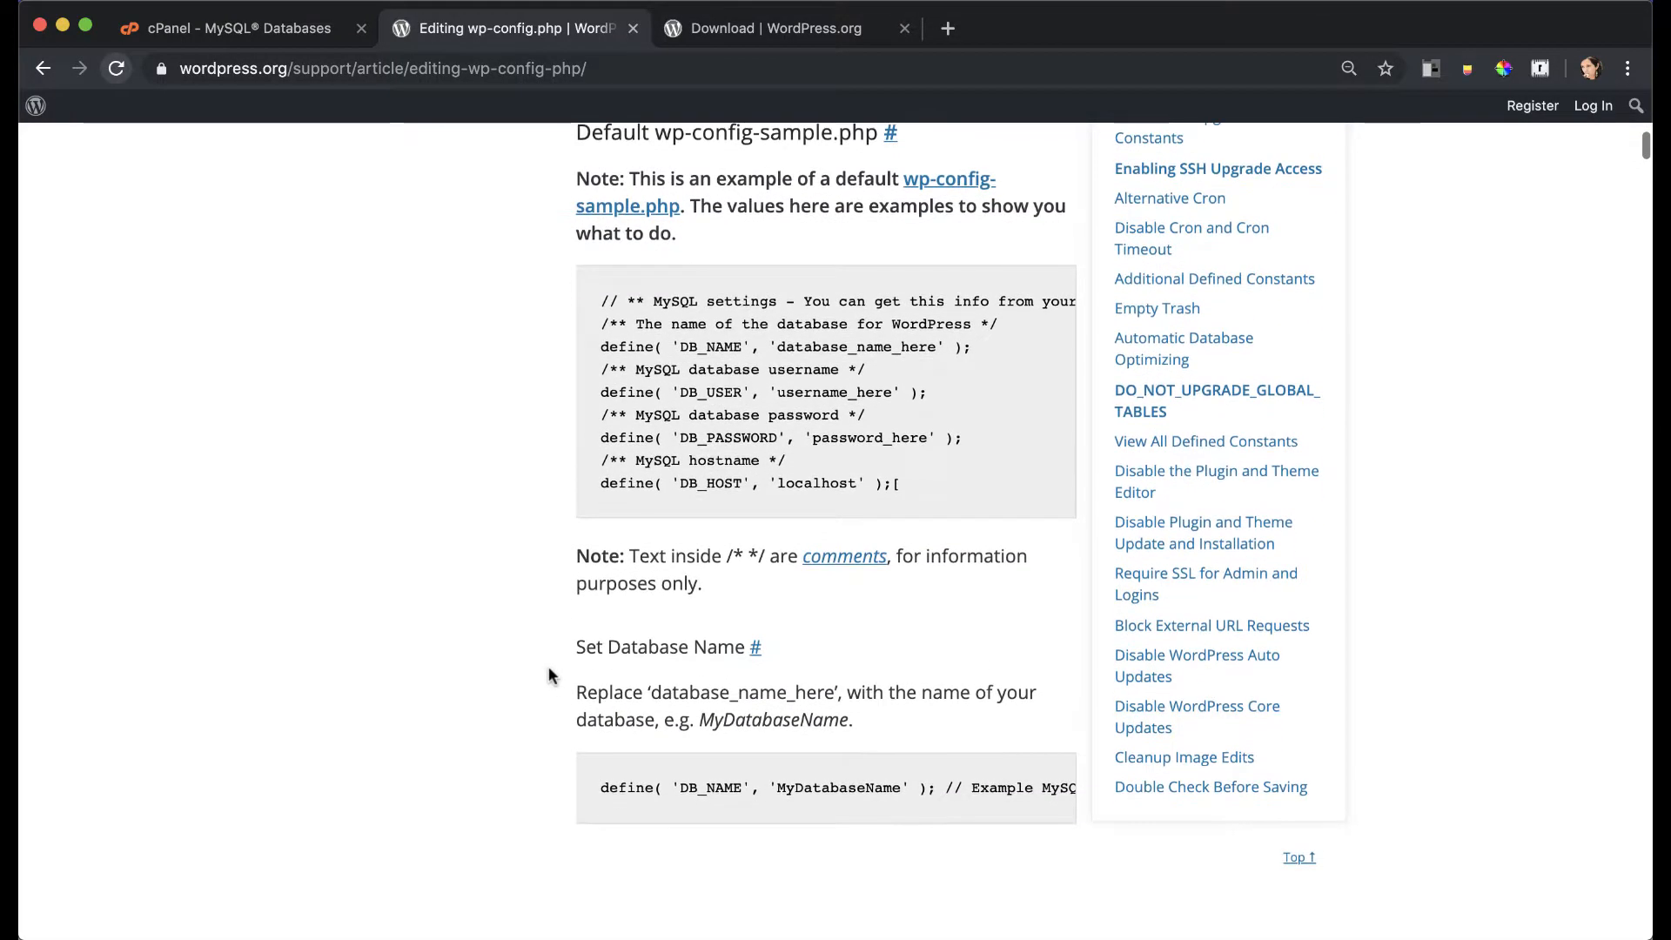
pyautogui.scroll(-4, 548, 675)
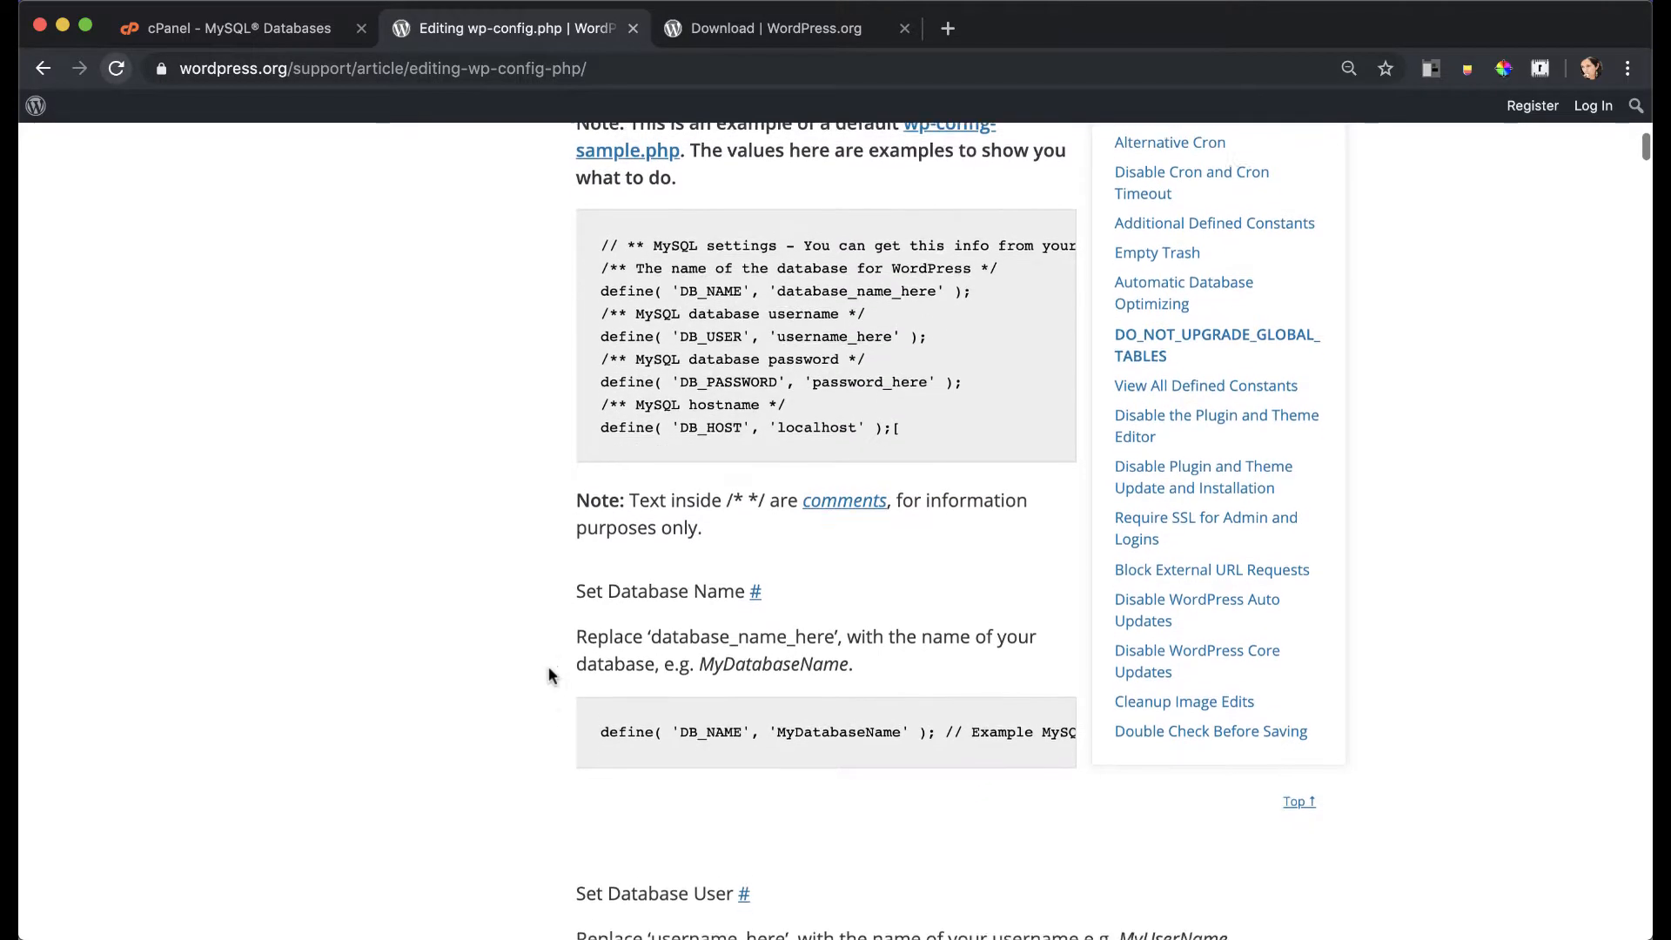
pyautogui.scroll(-10, 548, 675)
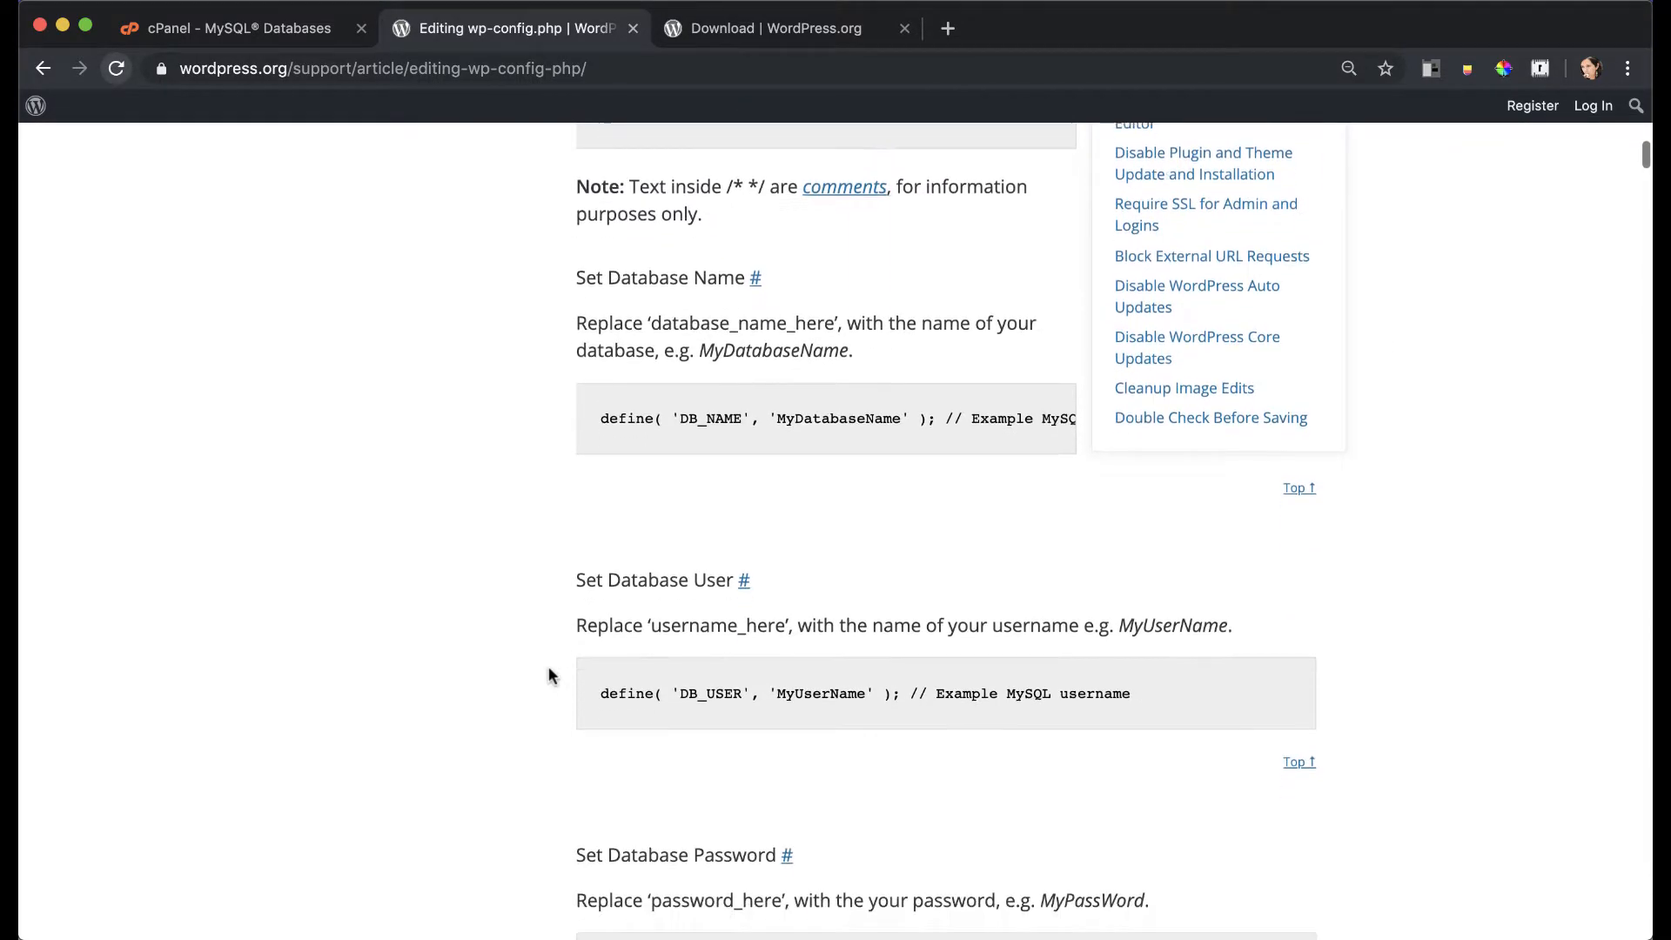
pyautogui.scroll(-12, 548, 675)
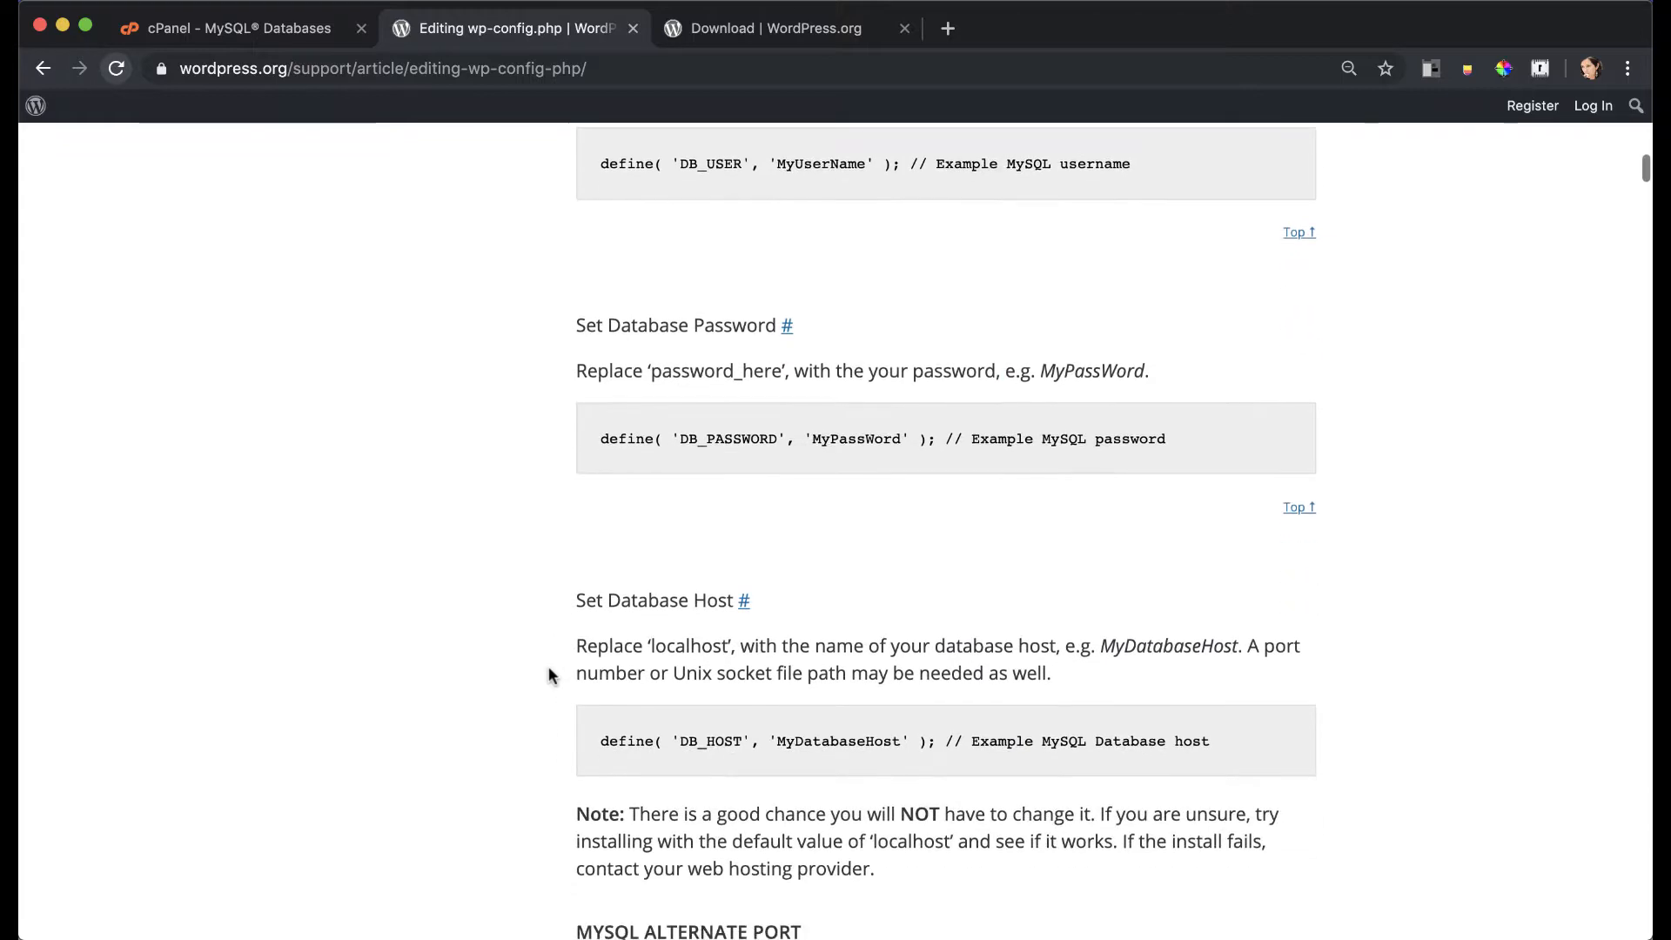
pyautogui.scroll(-6, 551, 675)
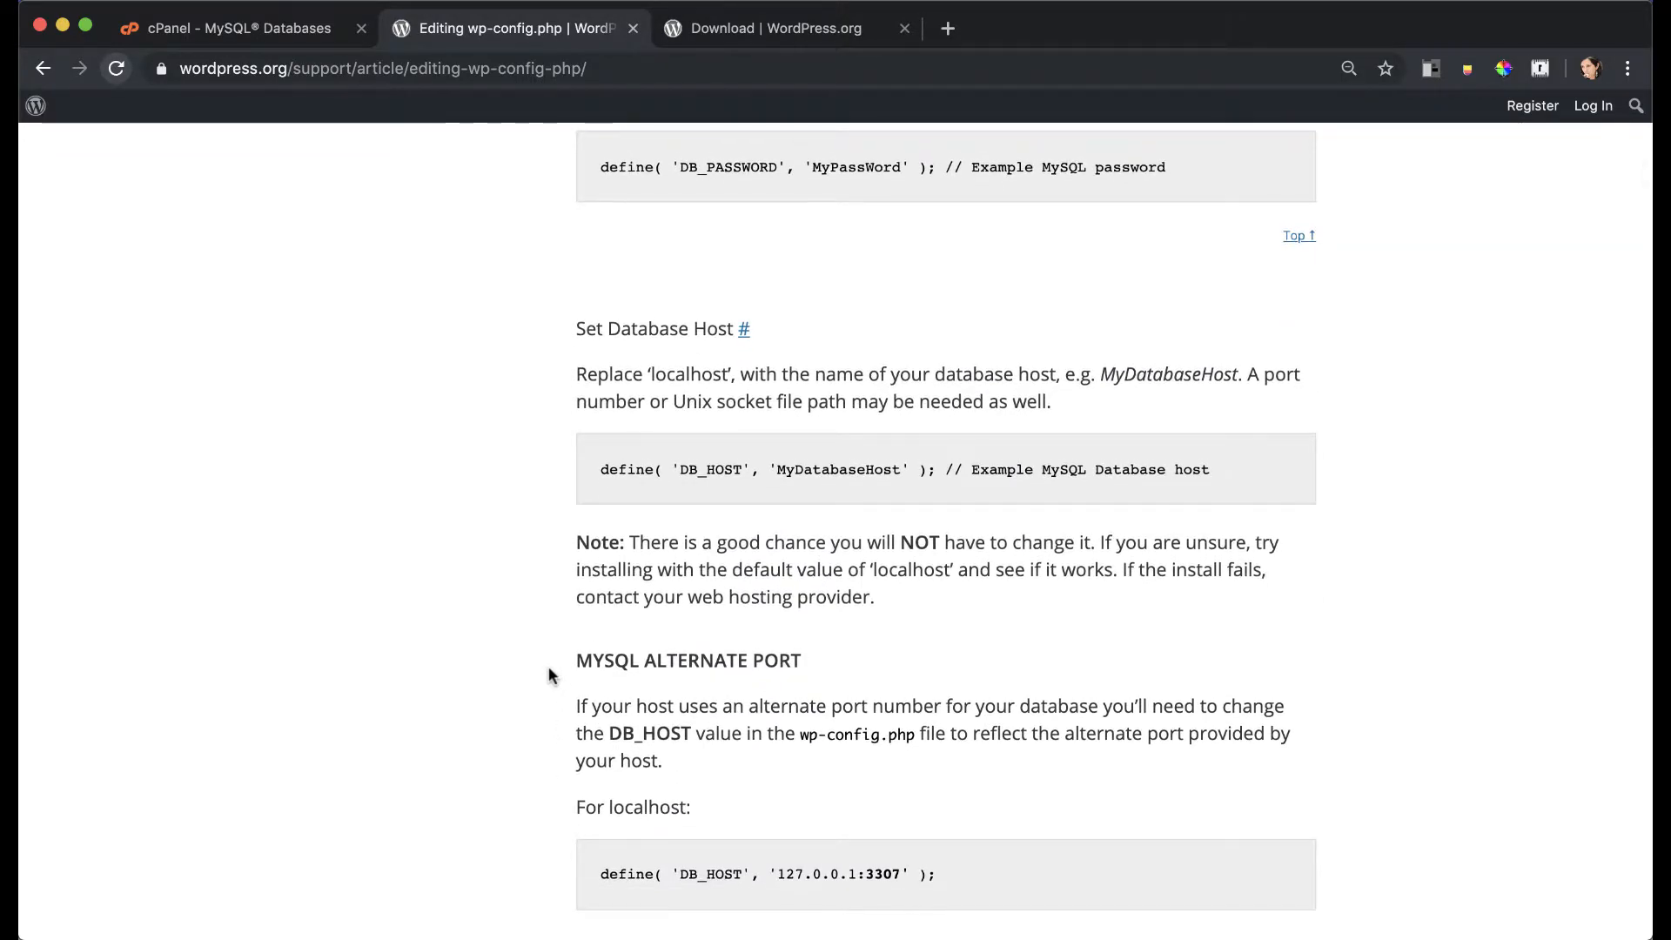
pyautogui.scroll(-6, 548, 675)
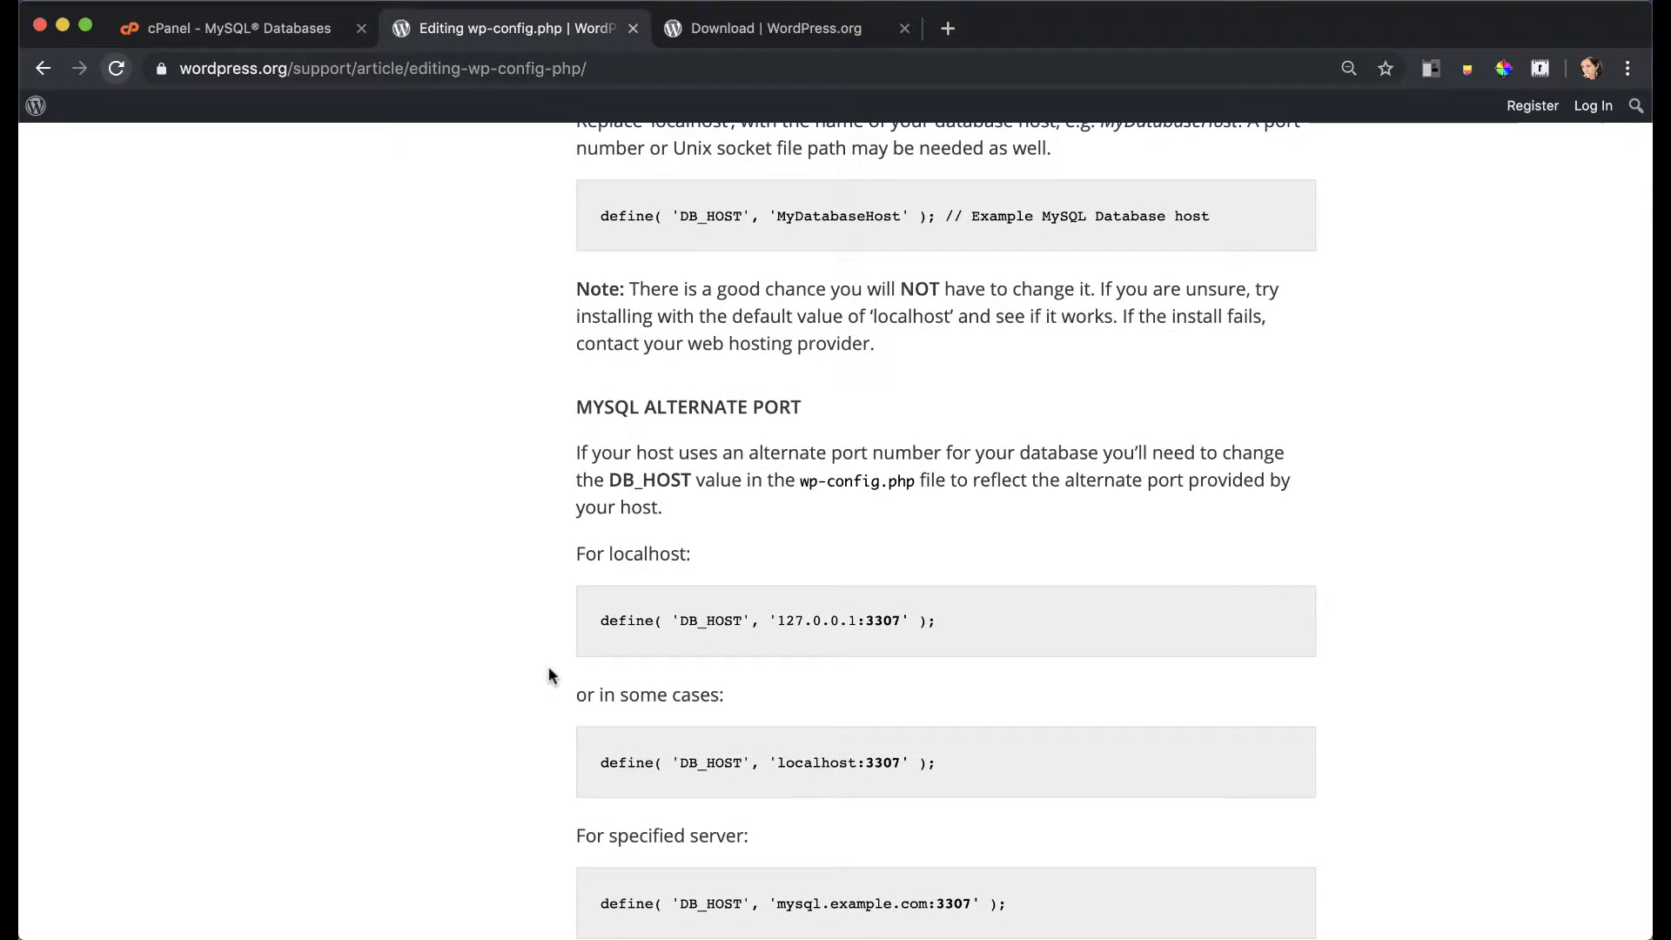
pyautogui.scroll(-1, 548, 676)
pyautogui.scroll(-15, 550, 676)
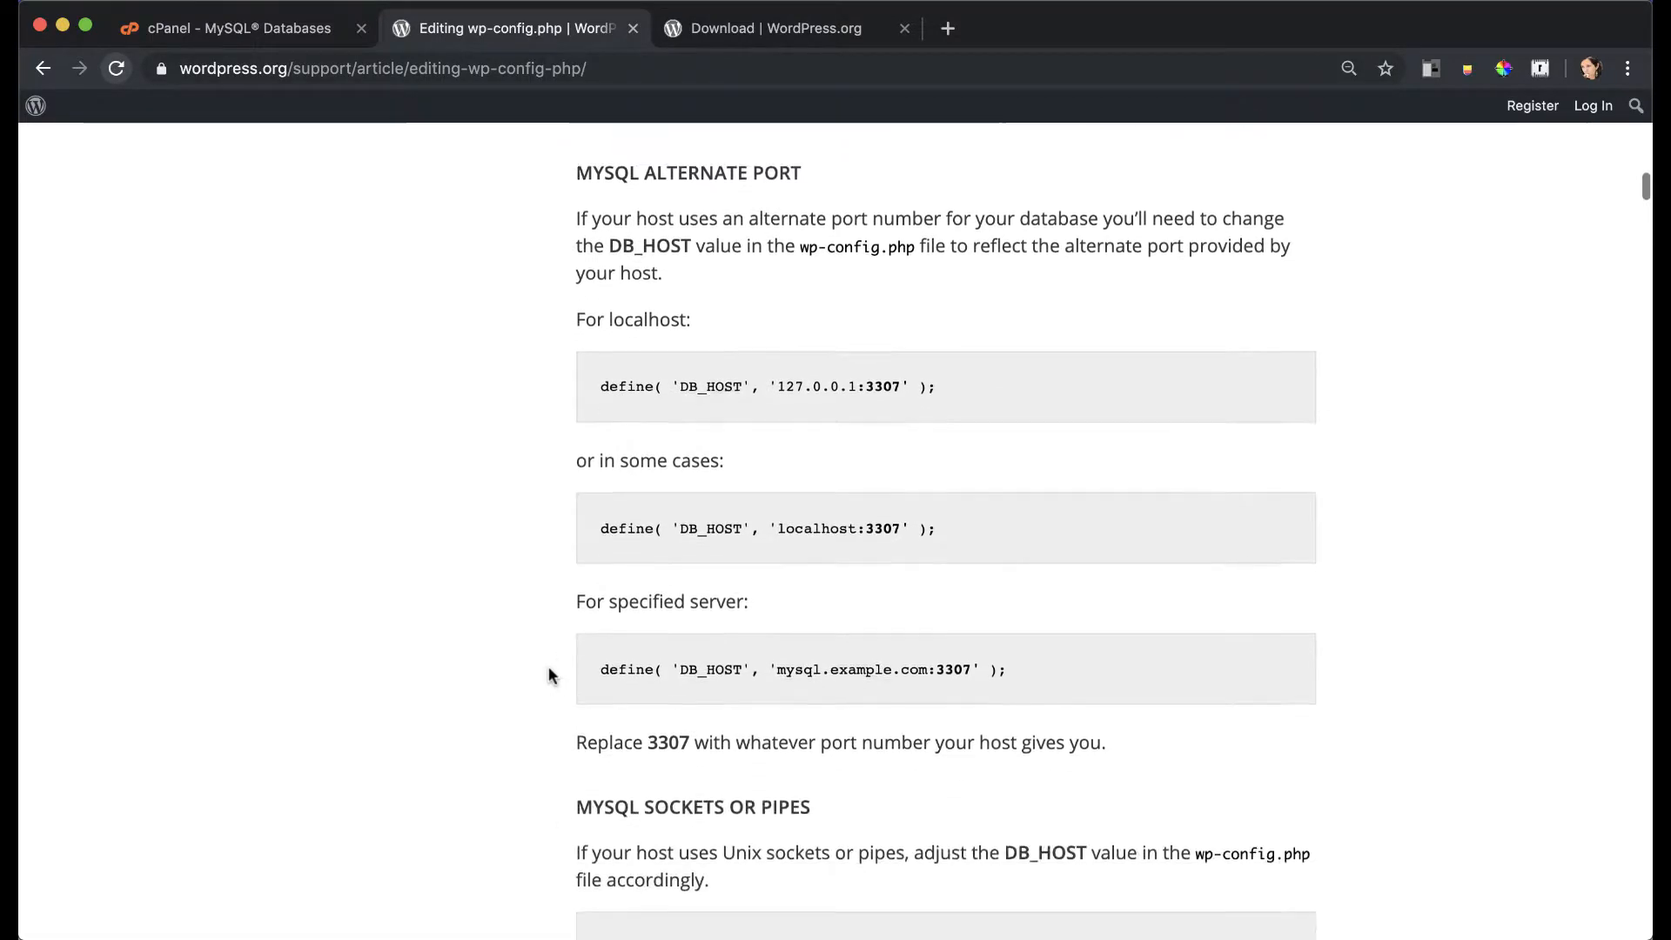
pyautogui.scroll(-19, 548, 676)
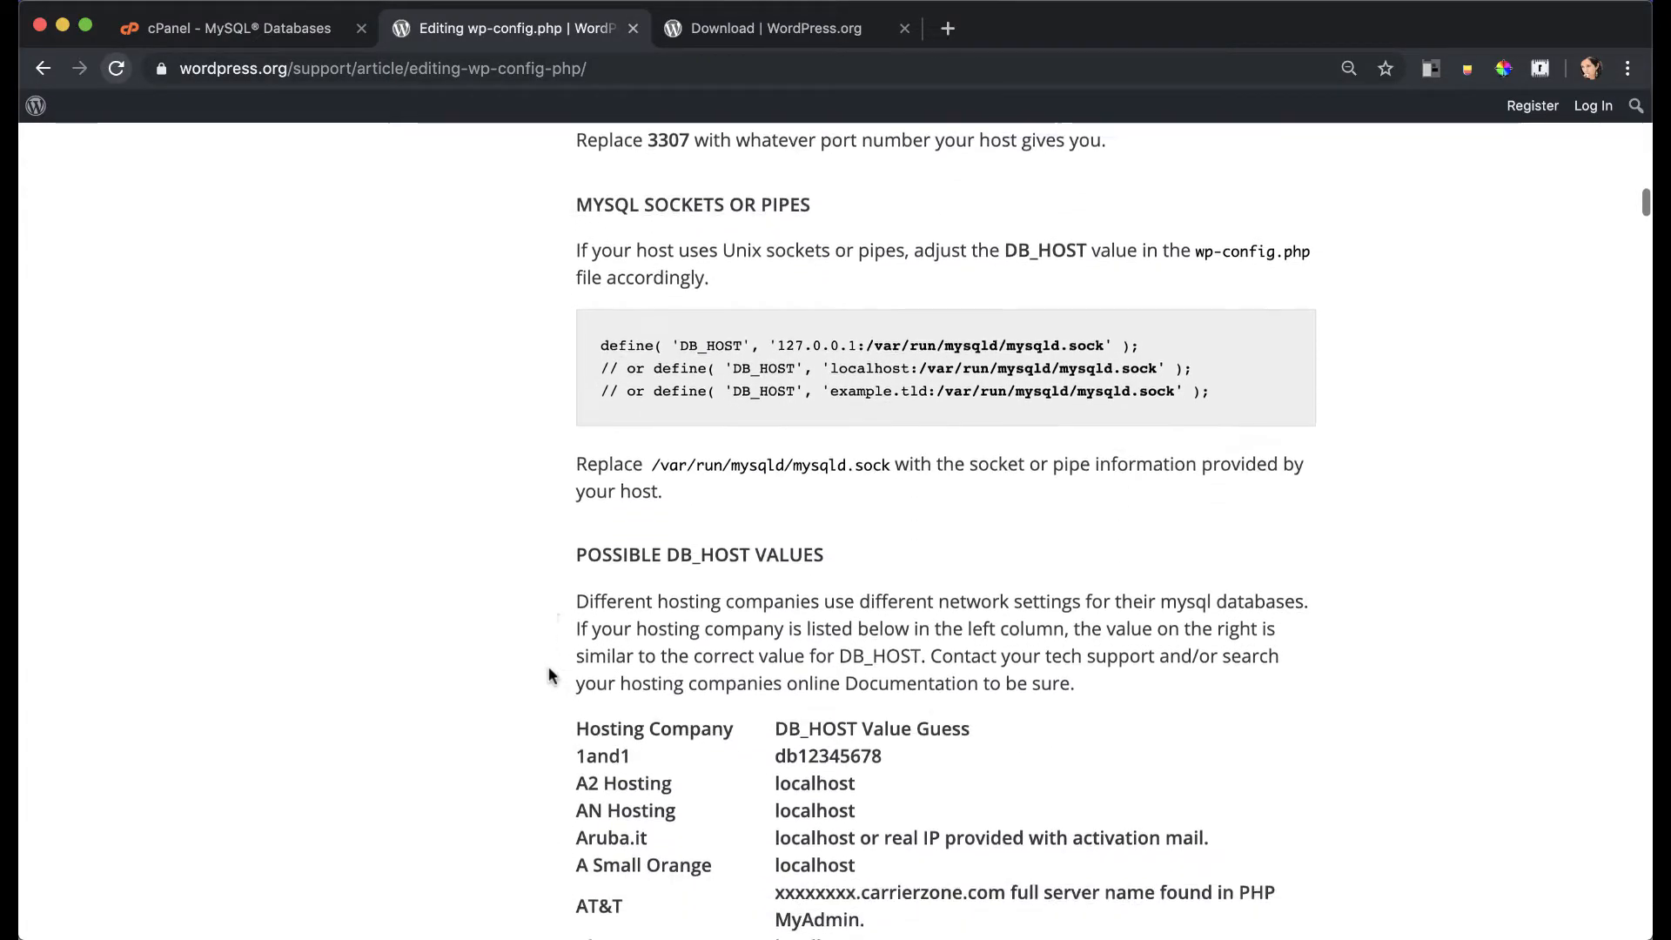
pyautogui.scroll(20, 549, 676)
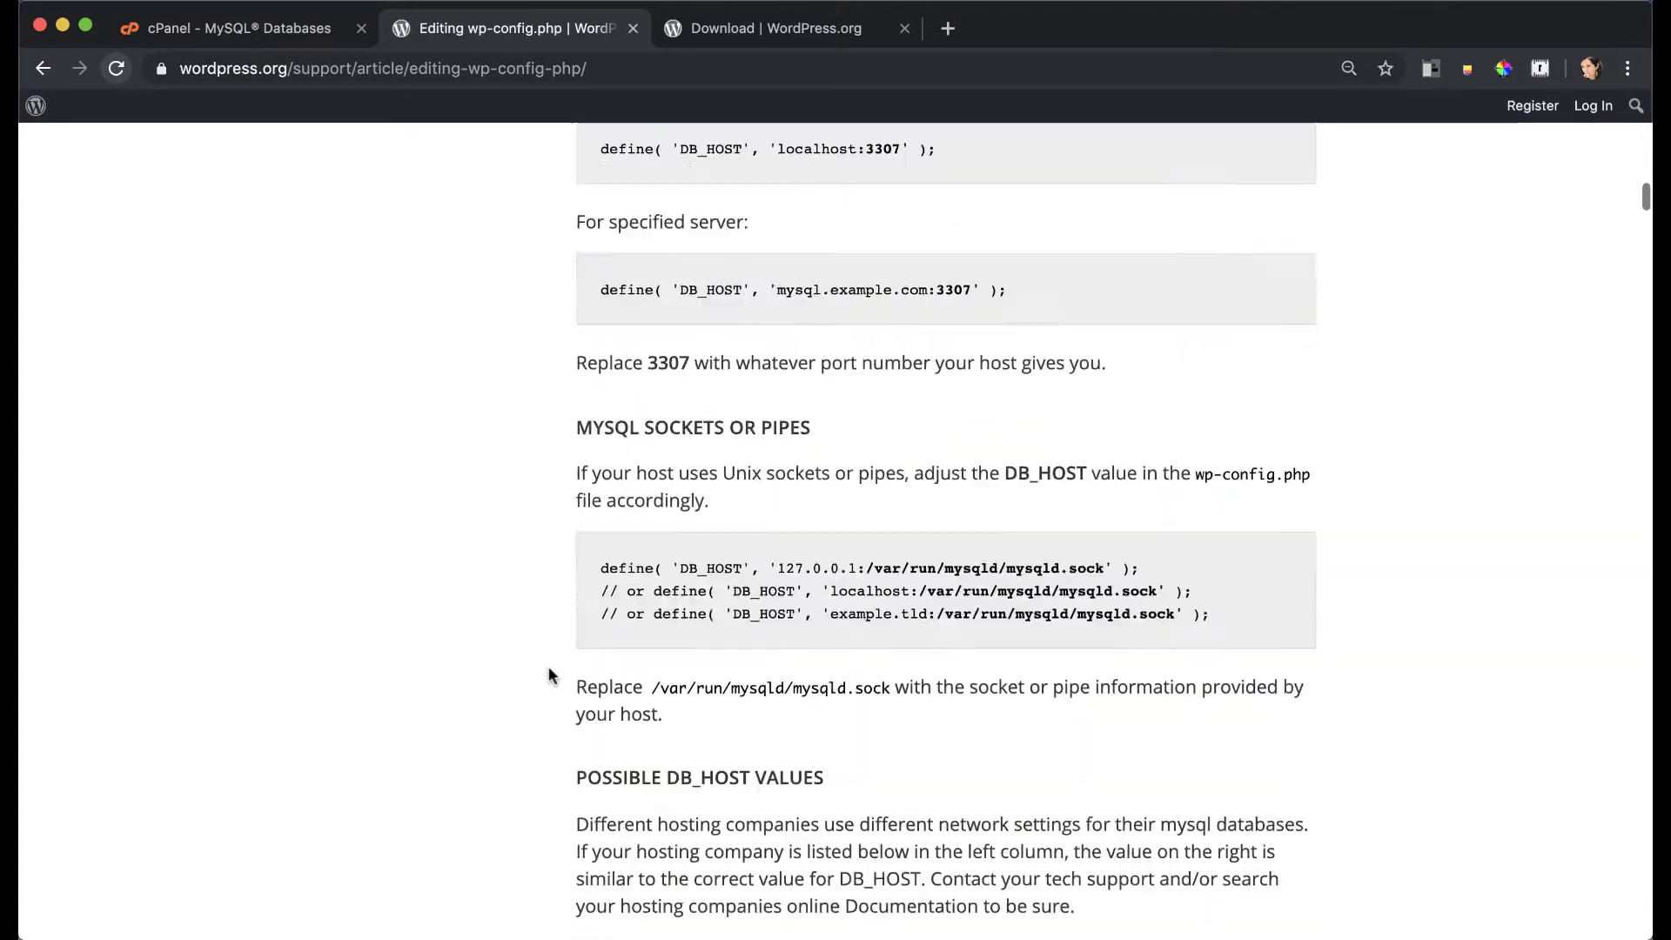
pyautogui.scroll(-7, 550, 675)
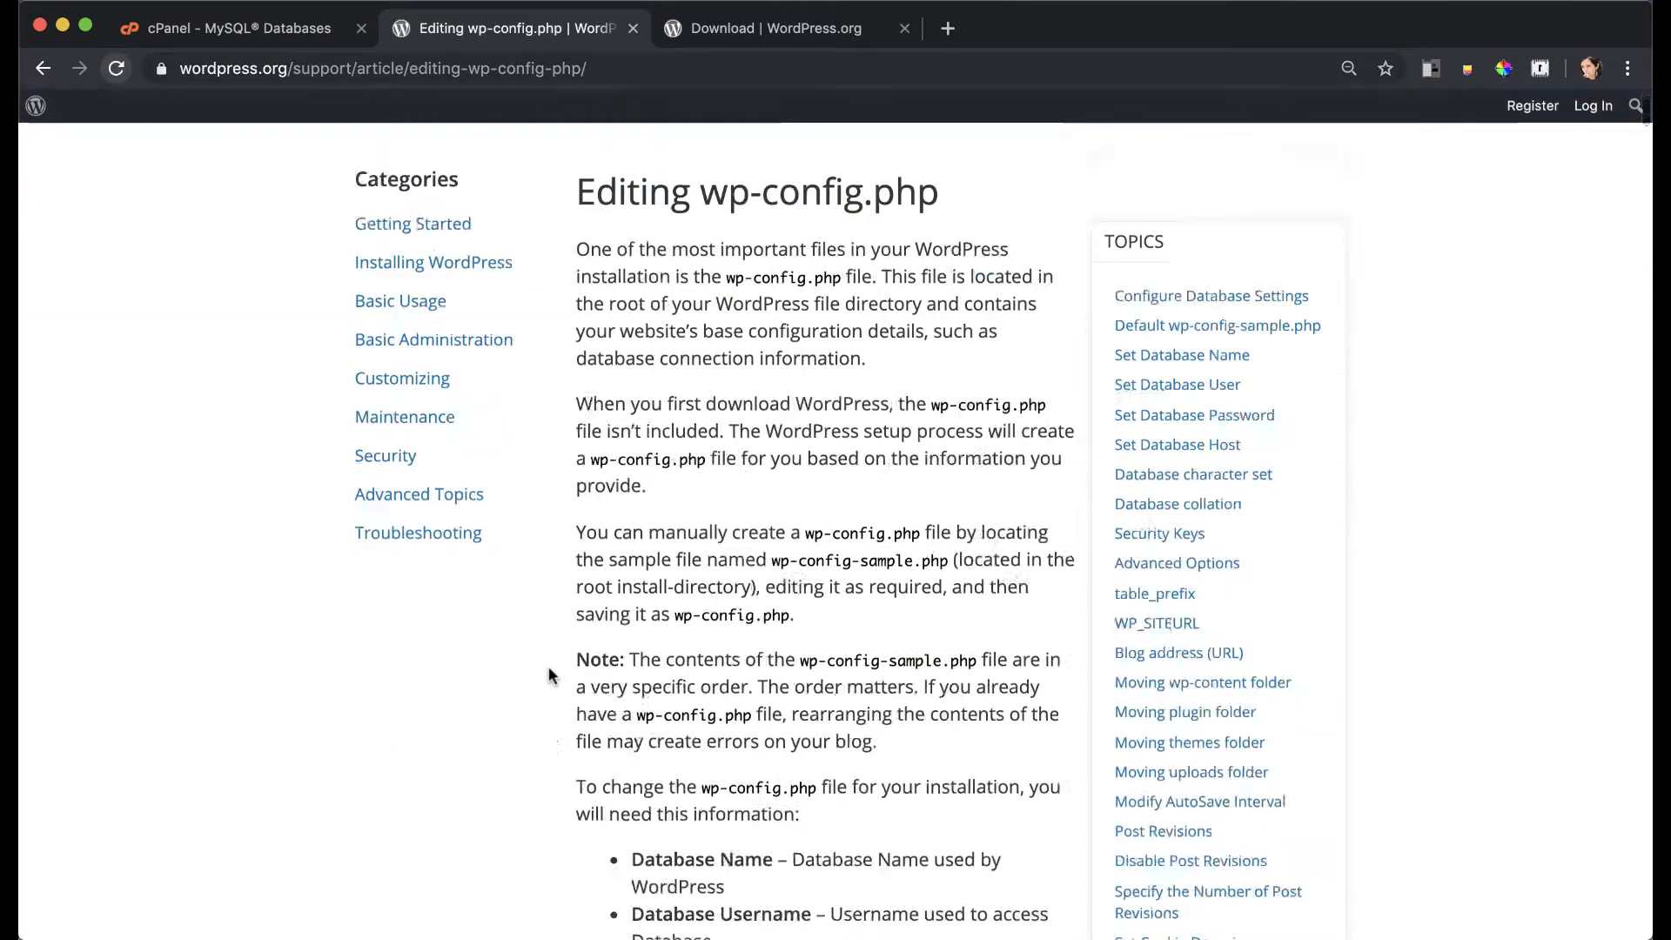
pyautogui.scroll(3, 550, 675)
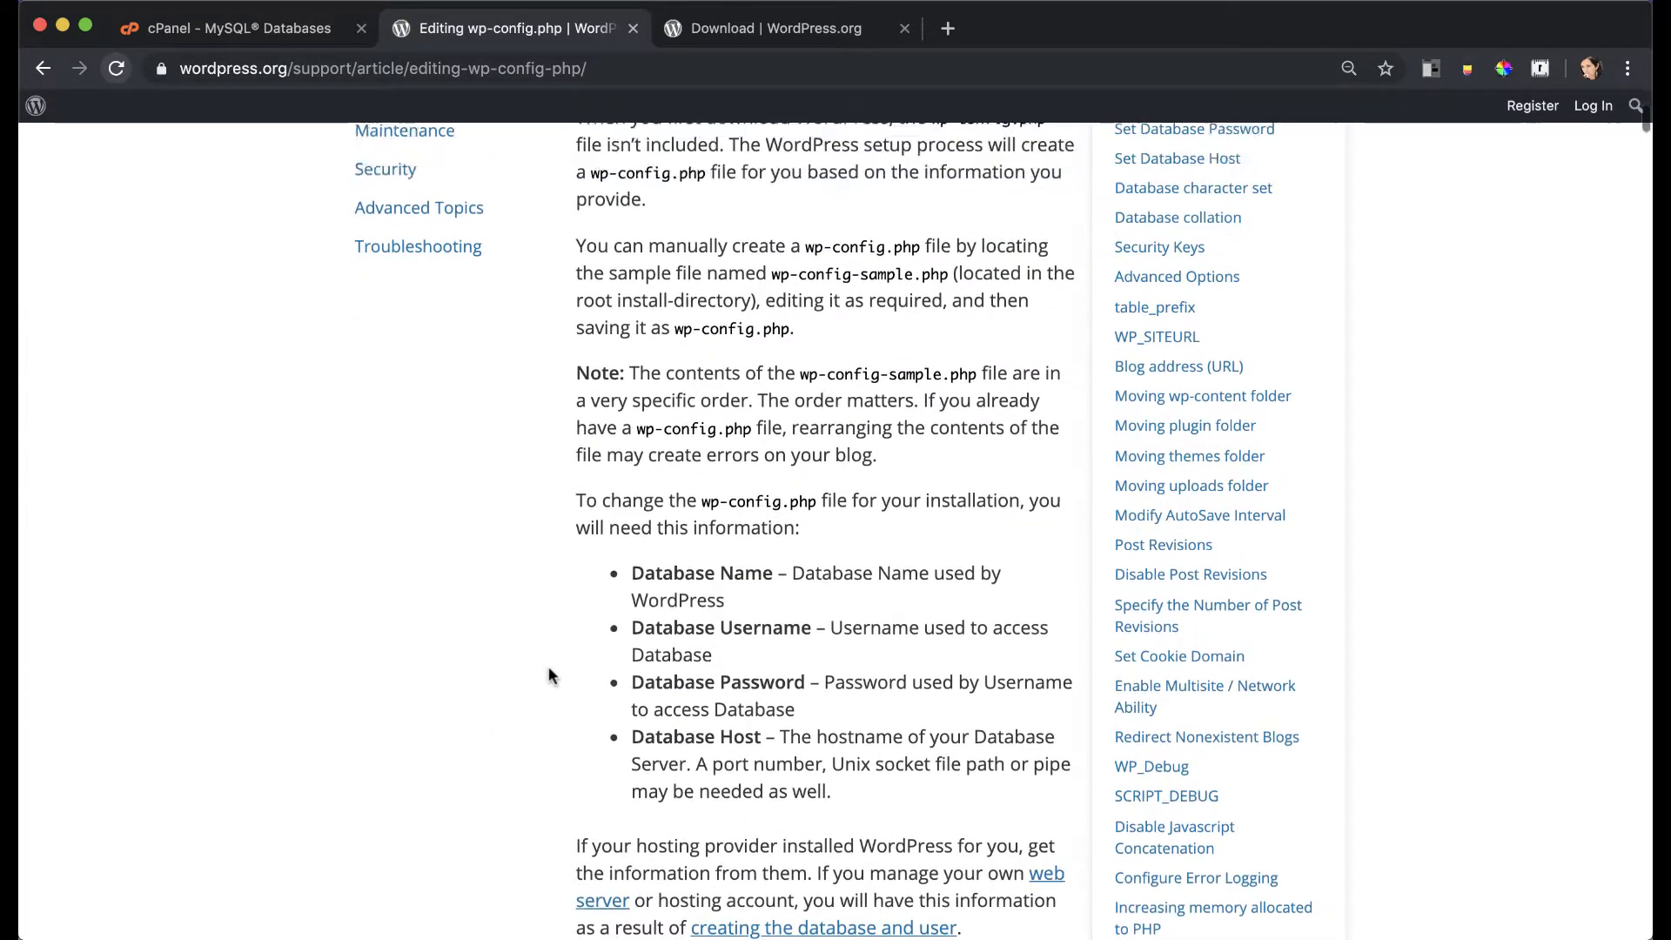
pyautogui.scroll(-5, 549, 675)
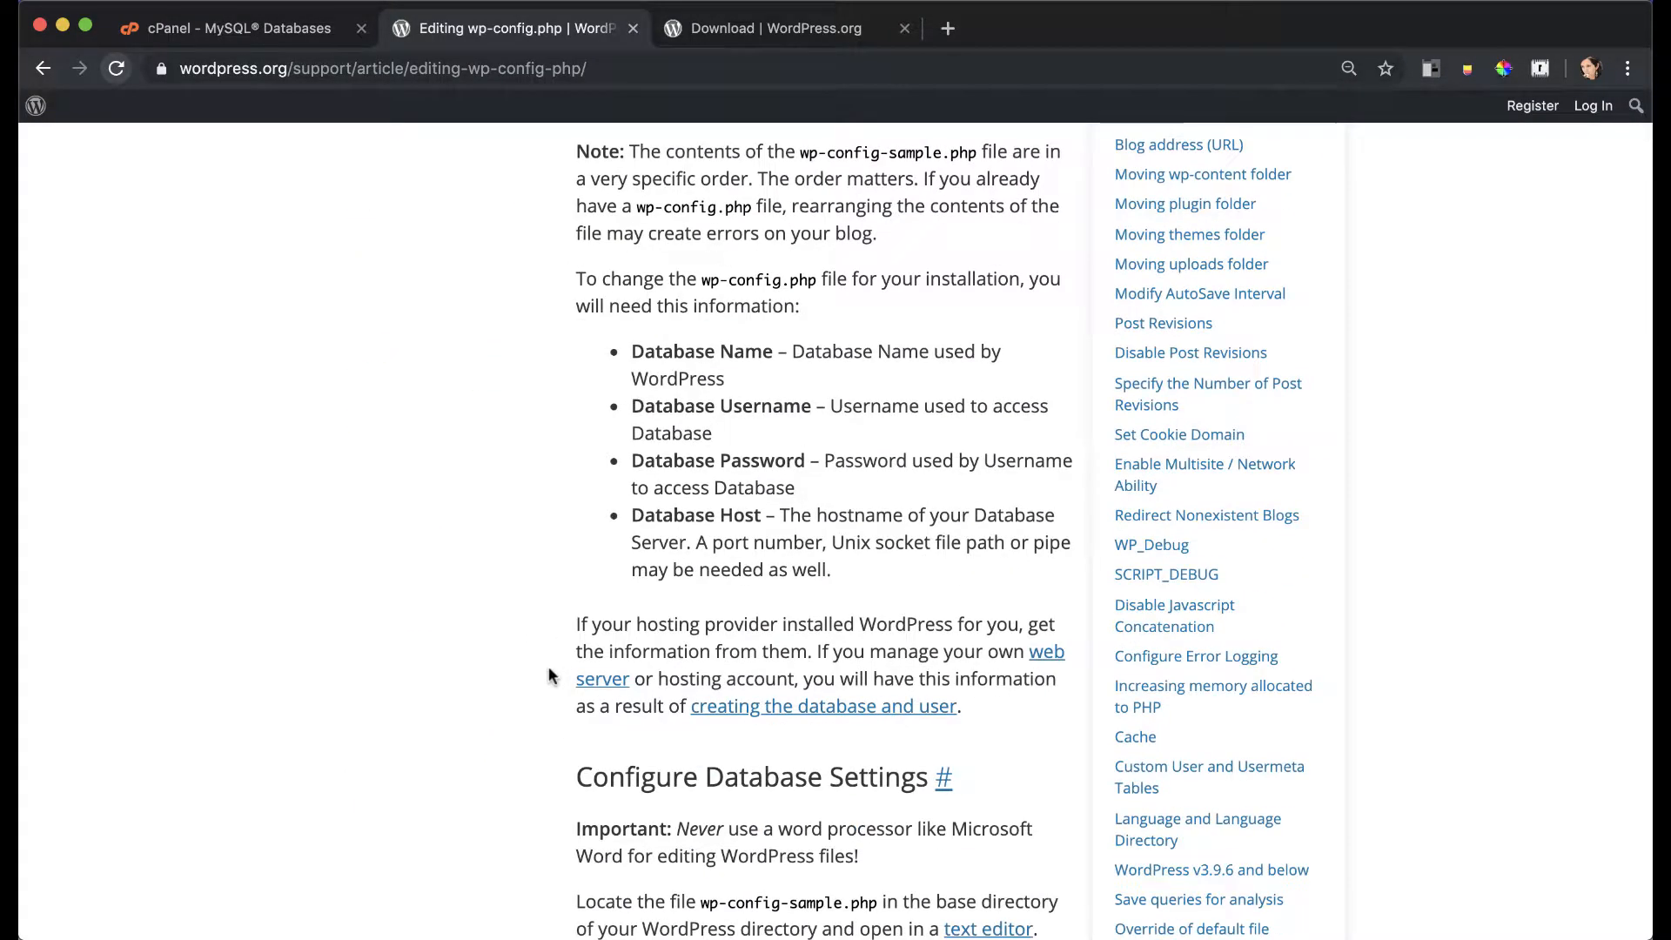
pyautogui.scroll(-20, 549, 675)
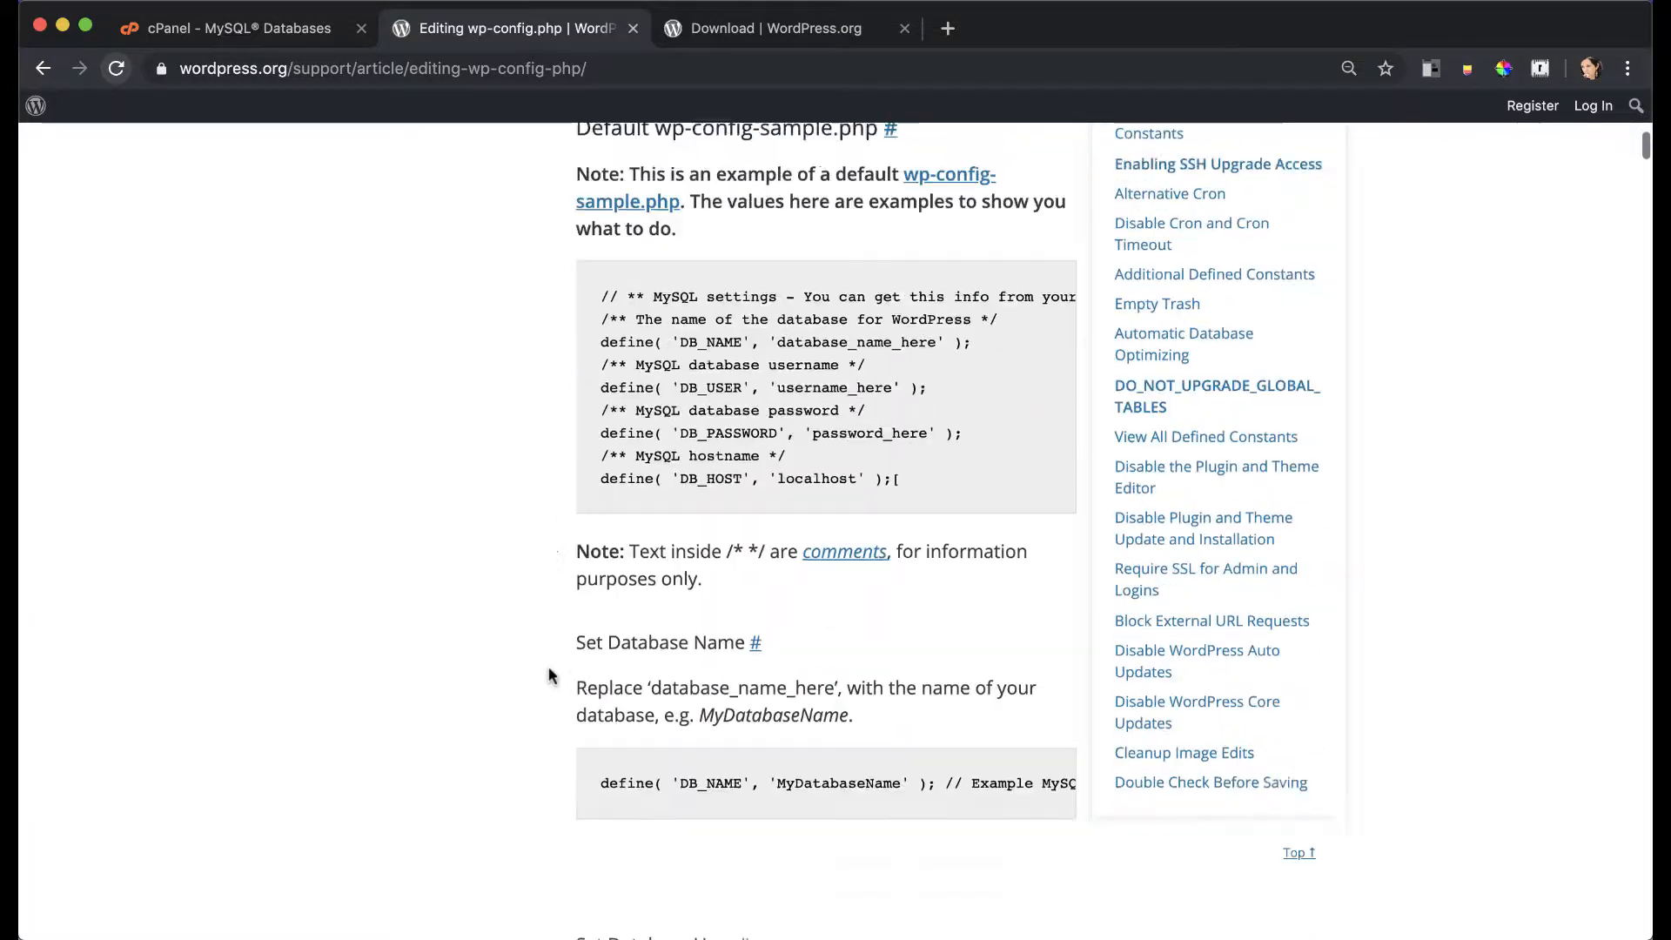
pyautogui.scroll(-20, 548, 674)
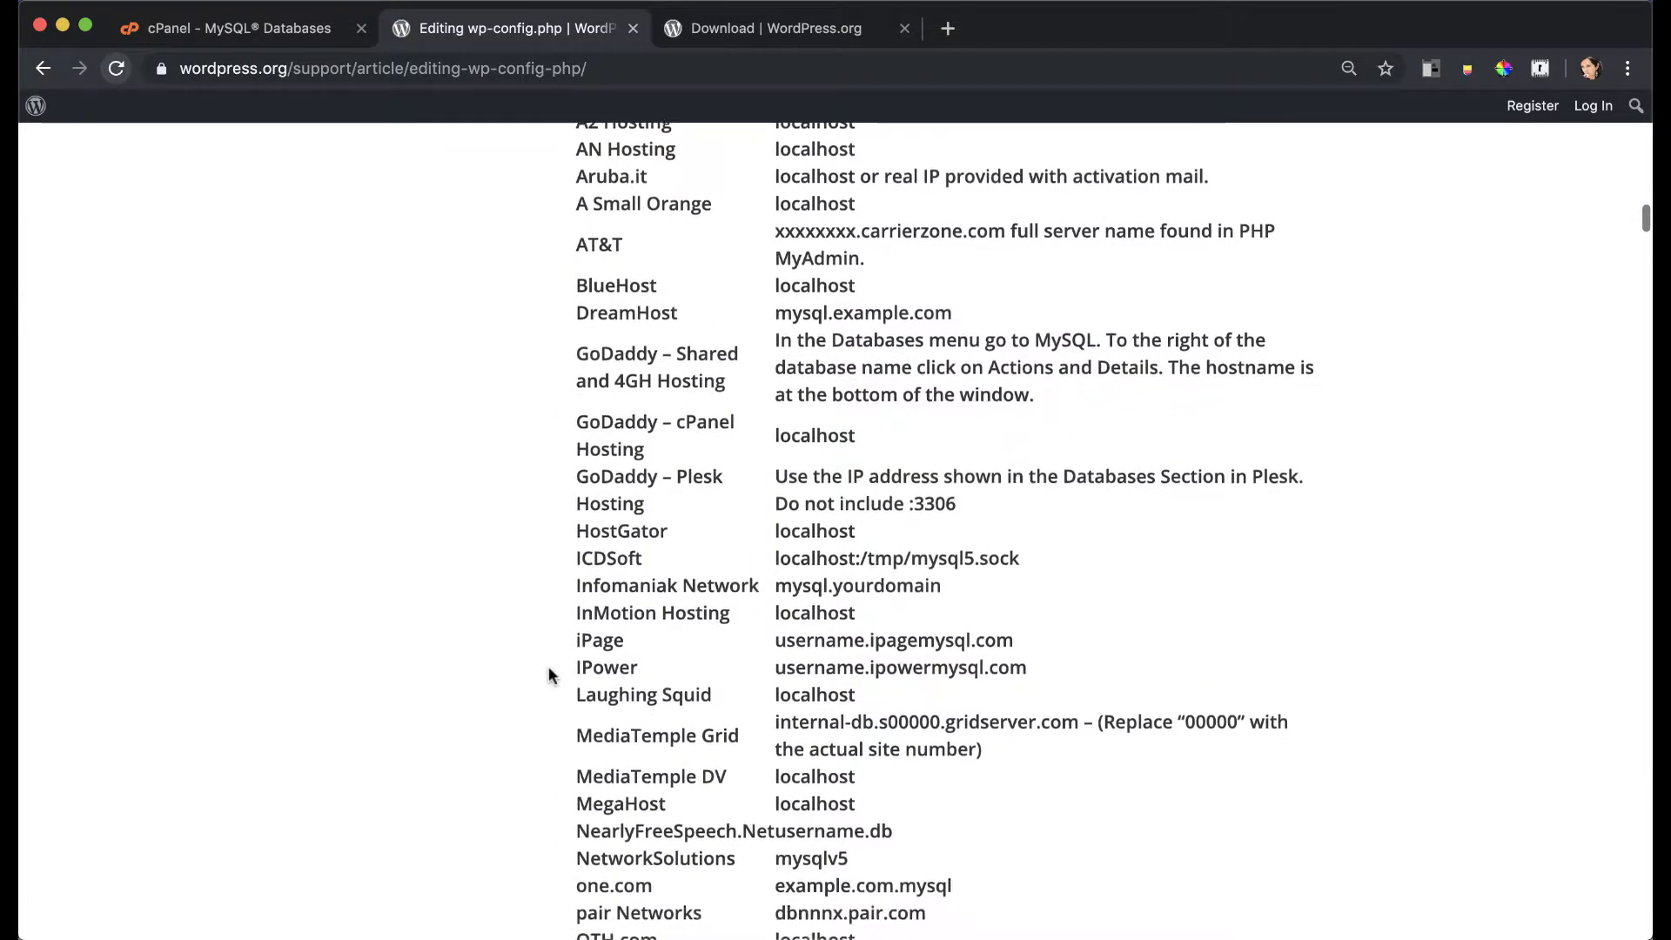
pyautogui.scroll(-15, 548, 675)
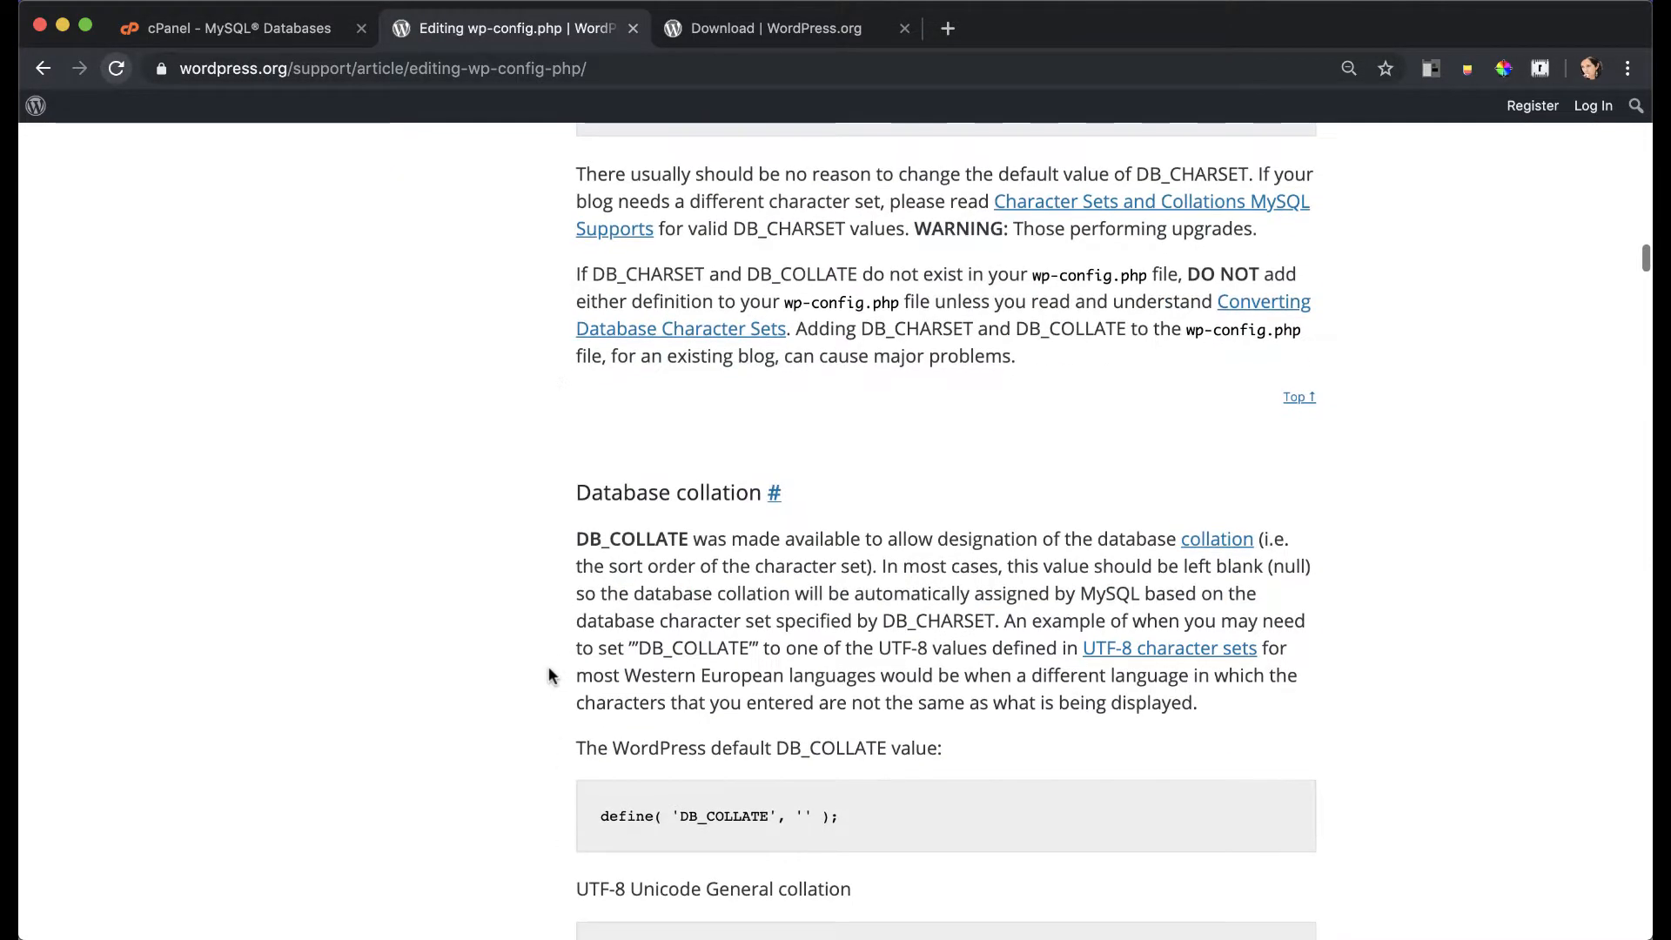
pyautogui.scroll(-7, 548, 675)
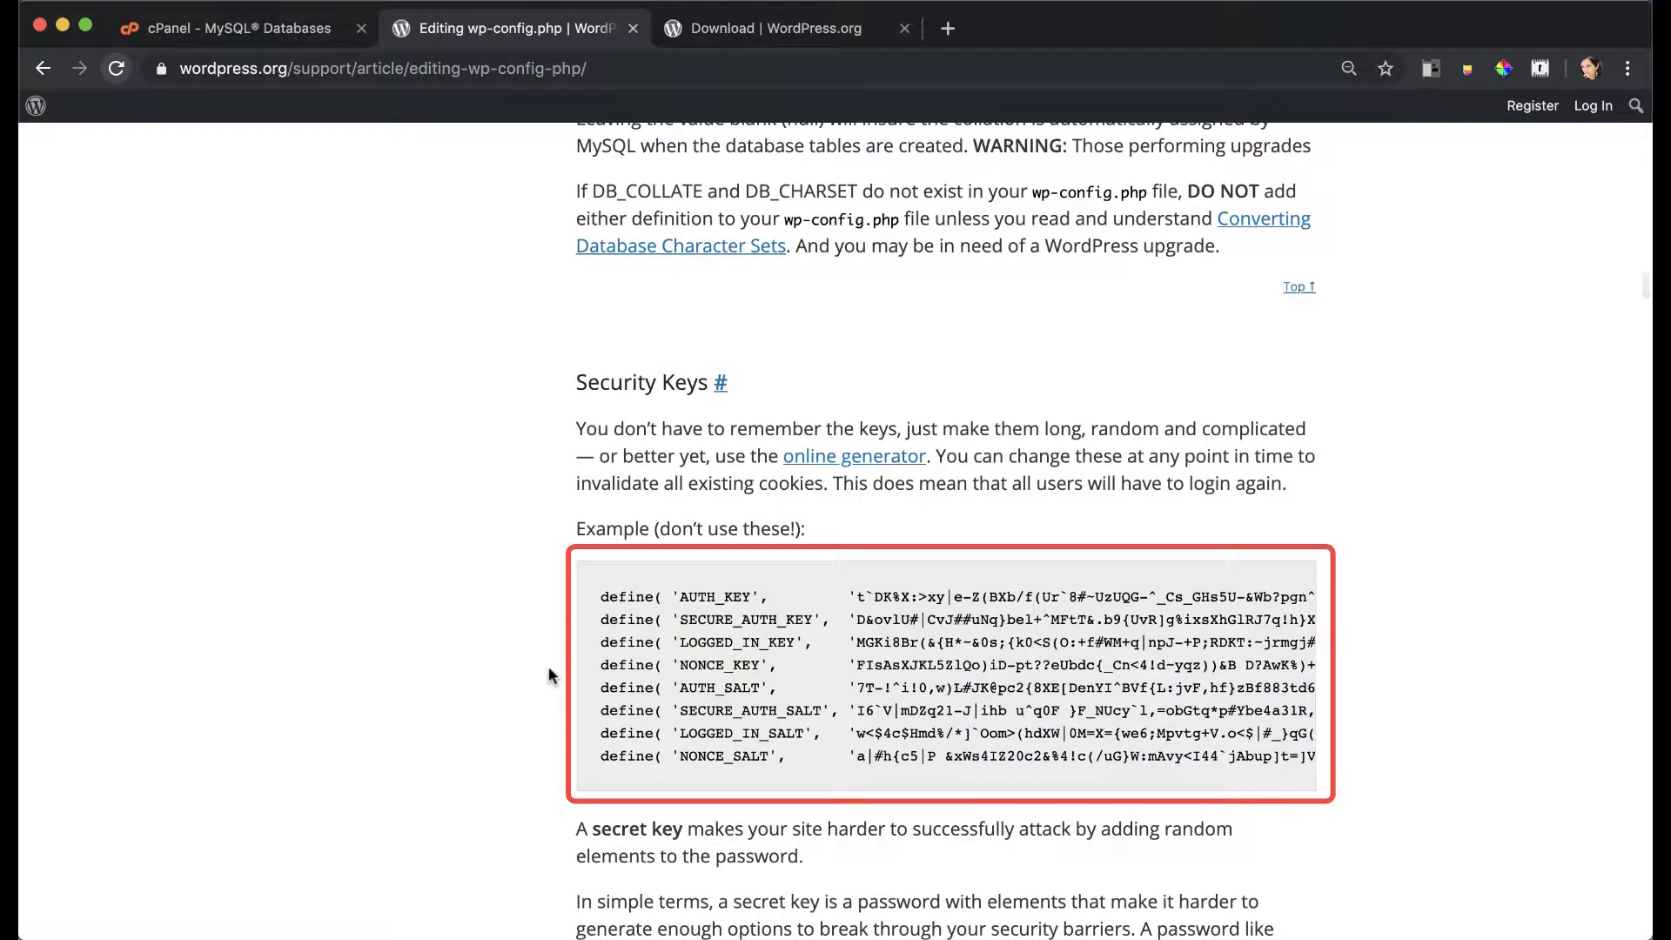
pyautogui.scroll(-1, 548, 675)
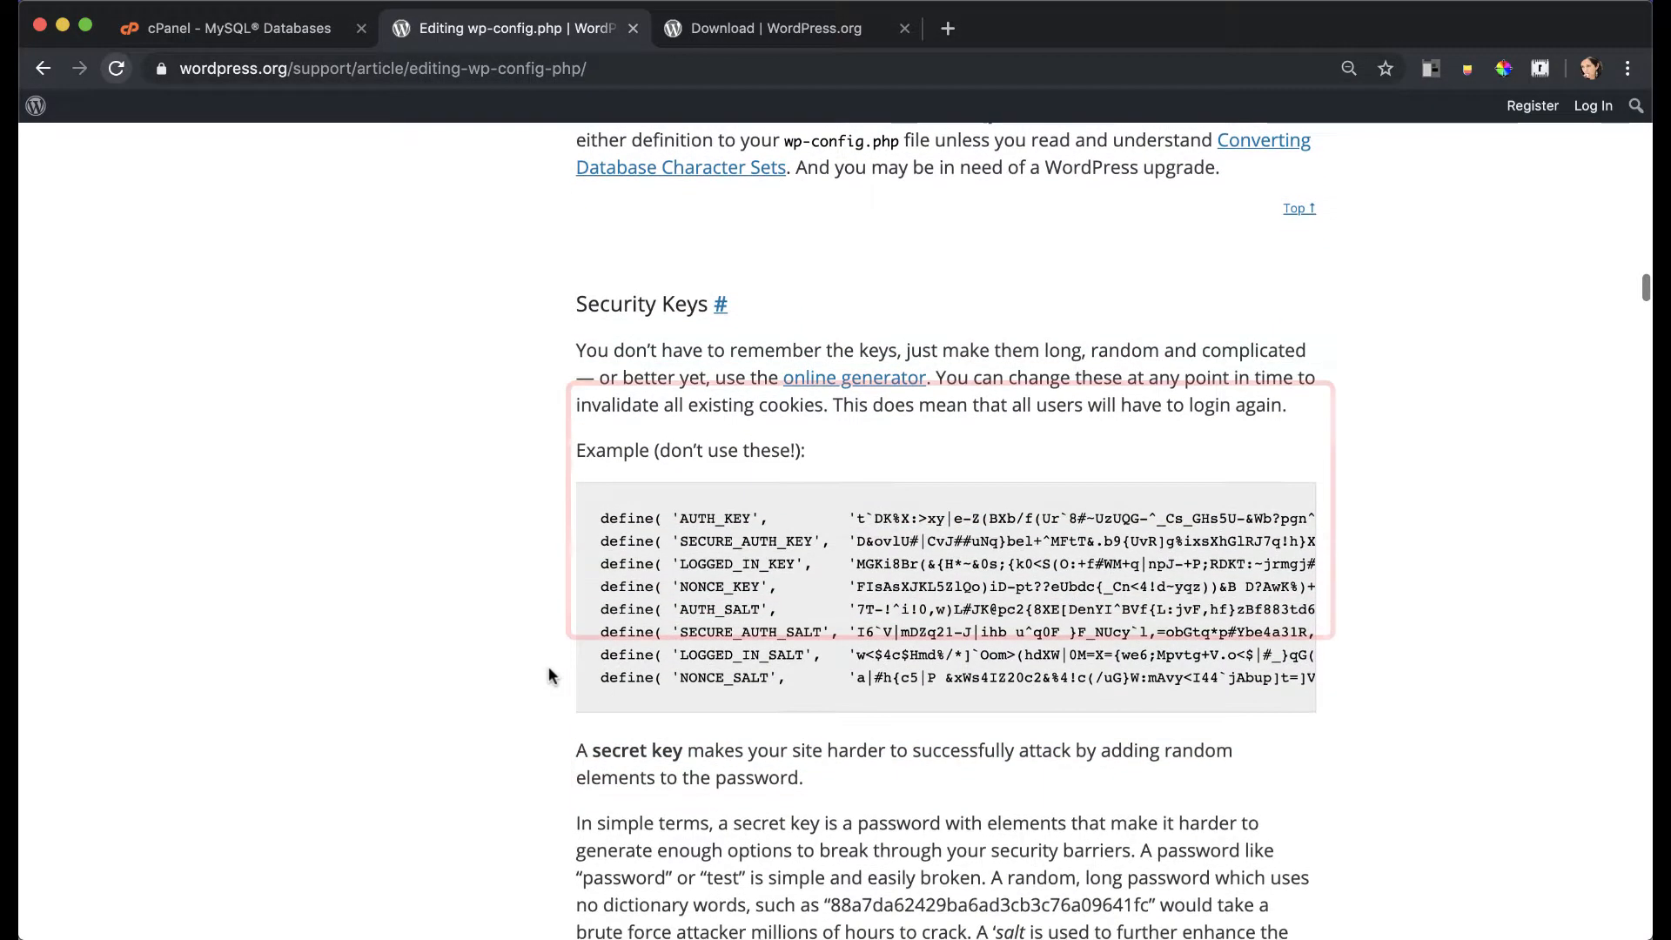
pyautogui.scroll(-2, 551, 676)
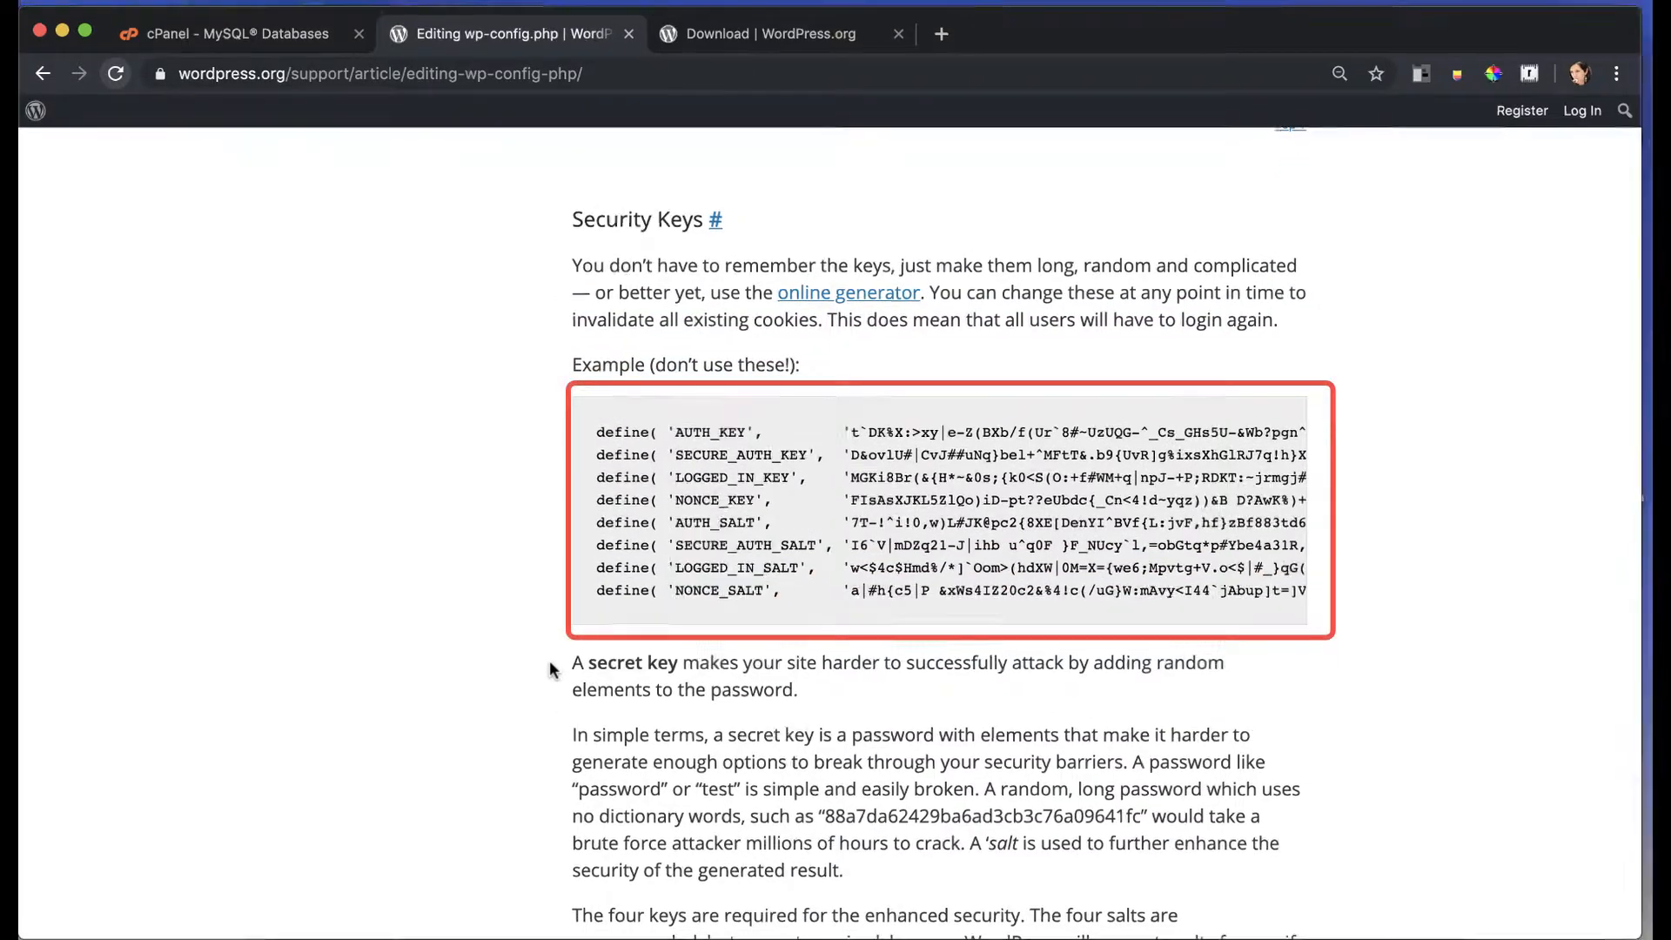
# Open the WordPress.org secret-key generator and select all eight generated key and salt lines
pyautogui.hotkey('ctrl', 'Up')
pyautogui.click(902, 428)
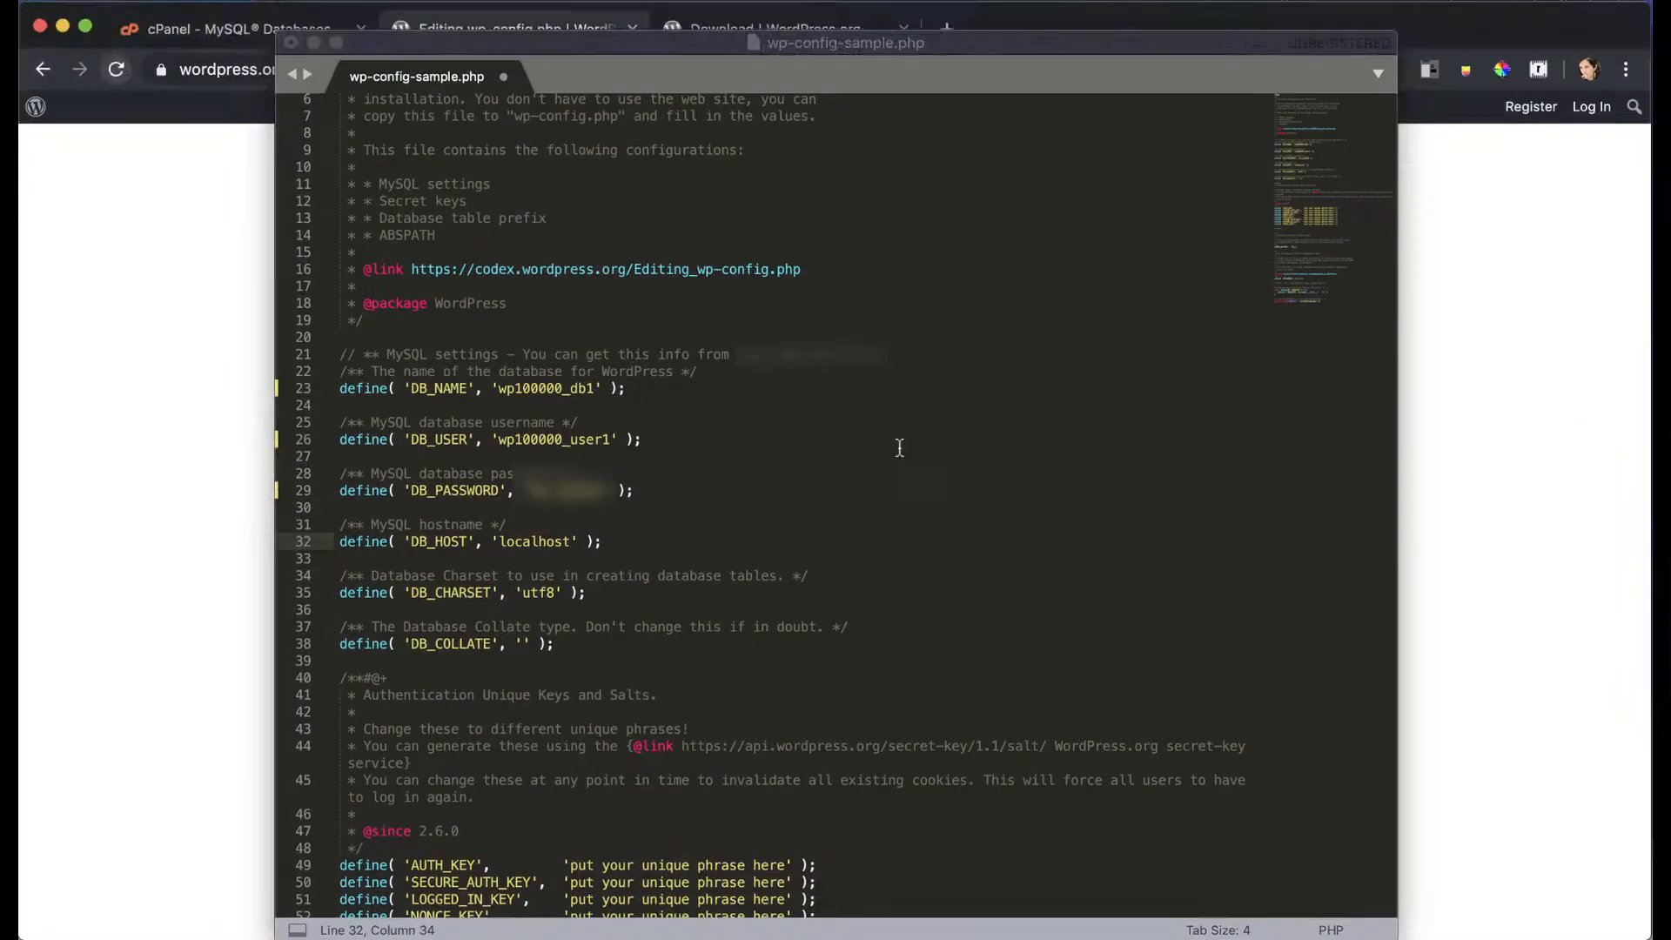
pyautogui.scroll(-5, 888, 440)
pyautogui.scroll(-1, 867, 558)
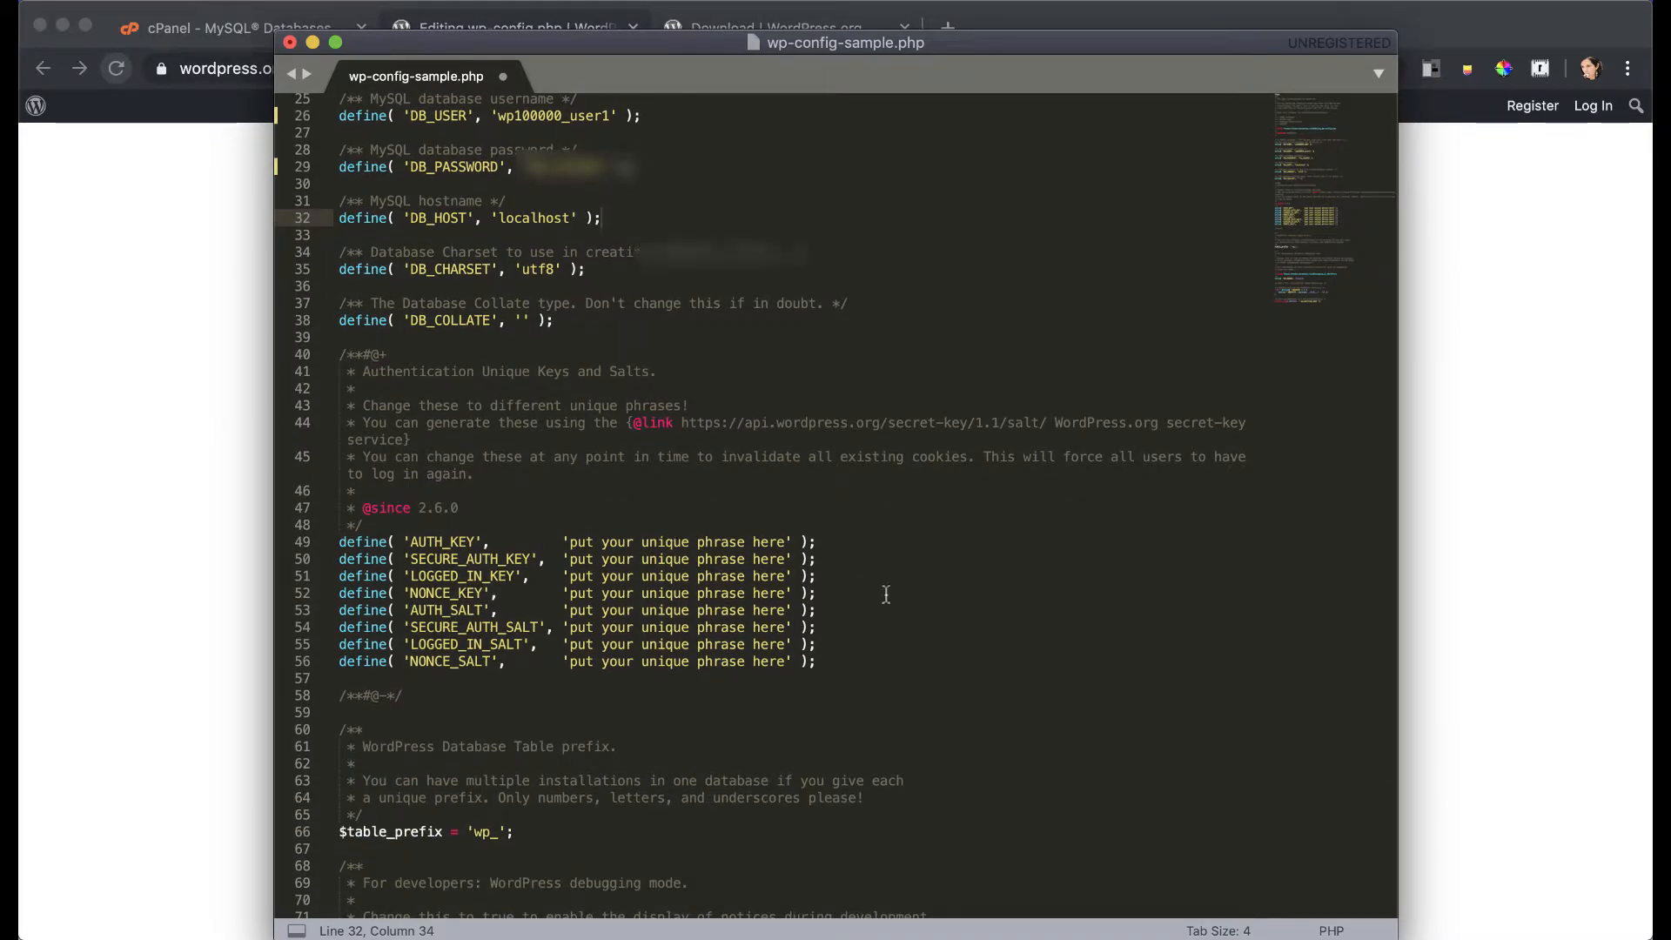
pyautogui.hotkey('ctrl', 'Up')
pyautogui.click(662, 732)
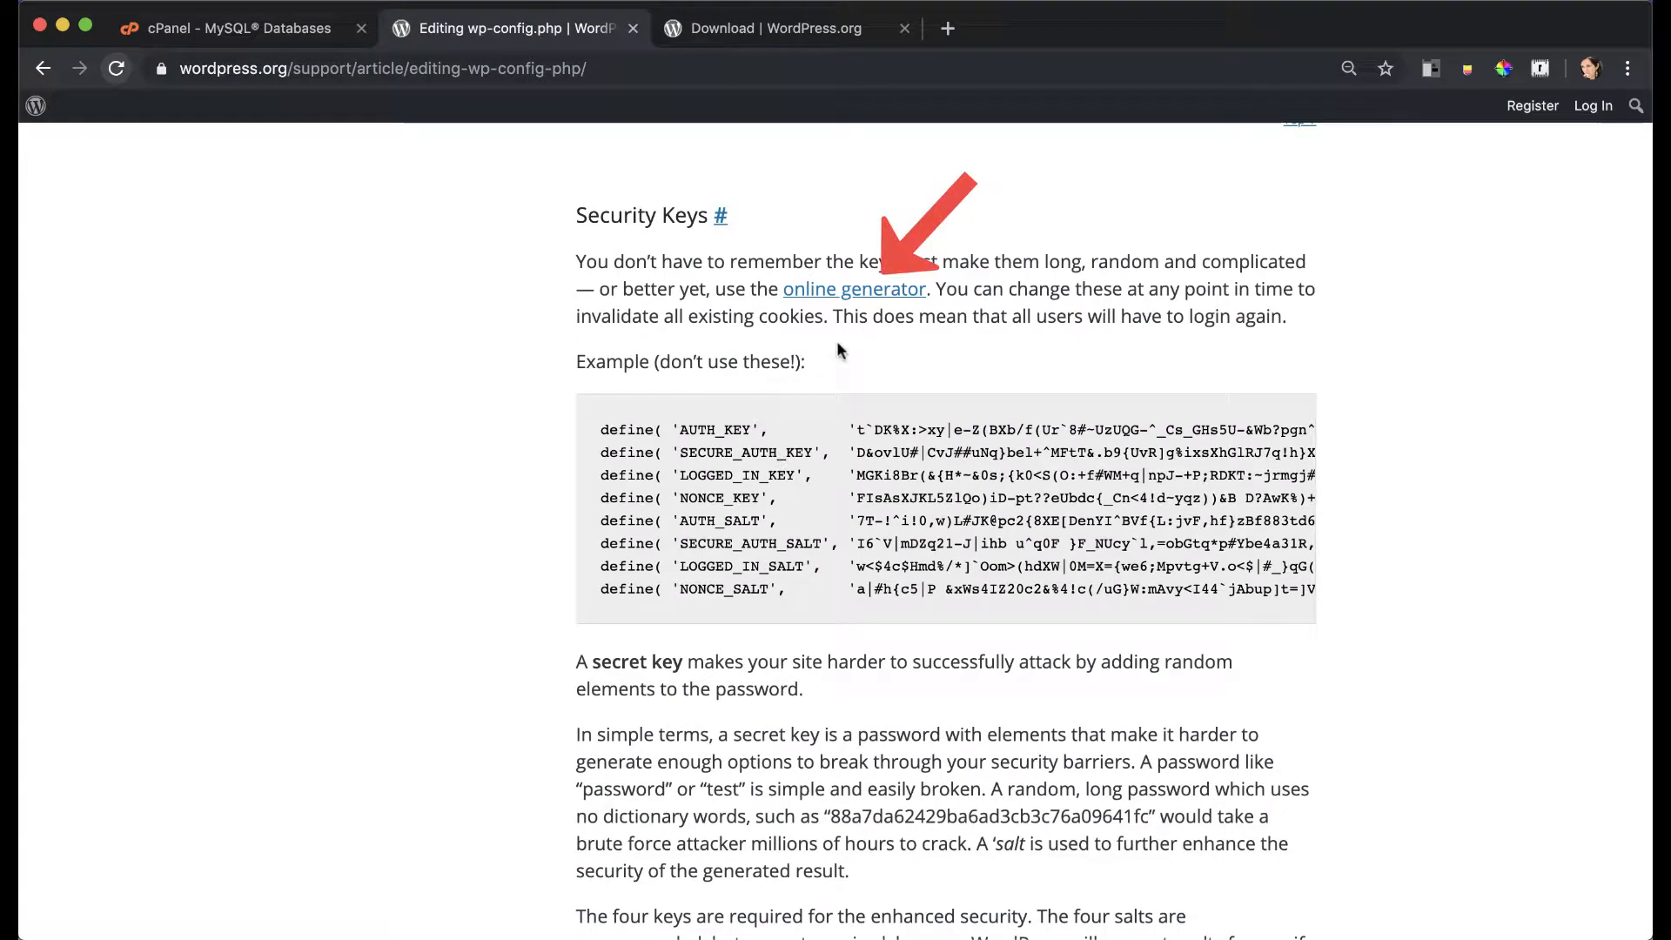
pyautogui.click(852, 294)
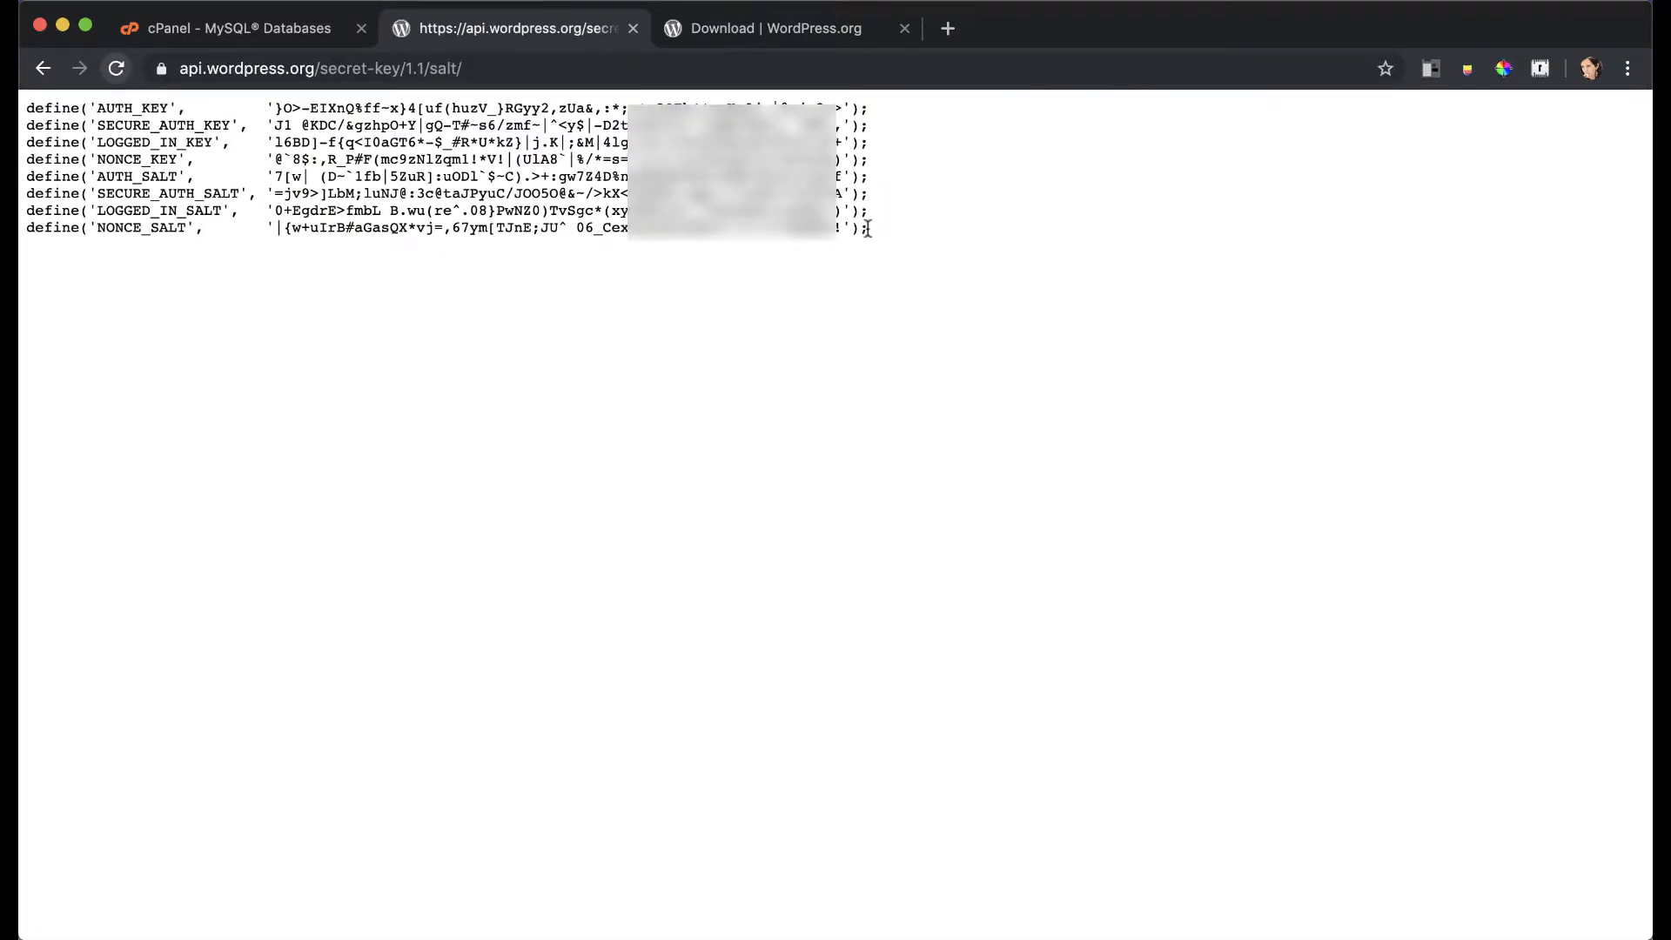
pyautogui.moveTo(840, 227); pyautogui.dragTo(24, 104)
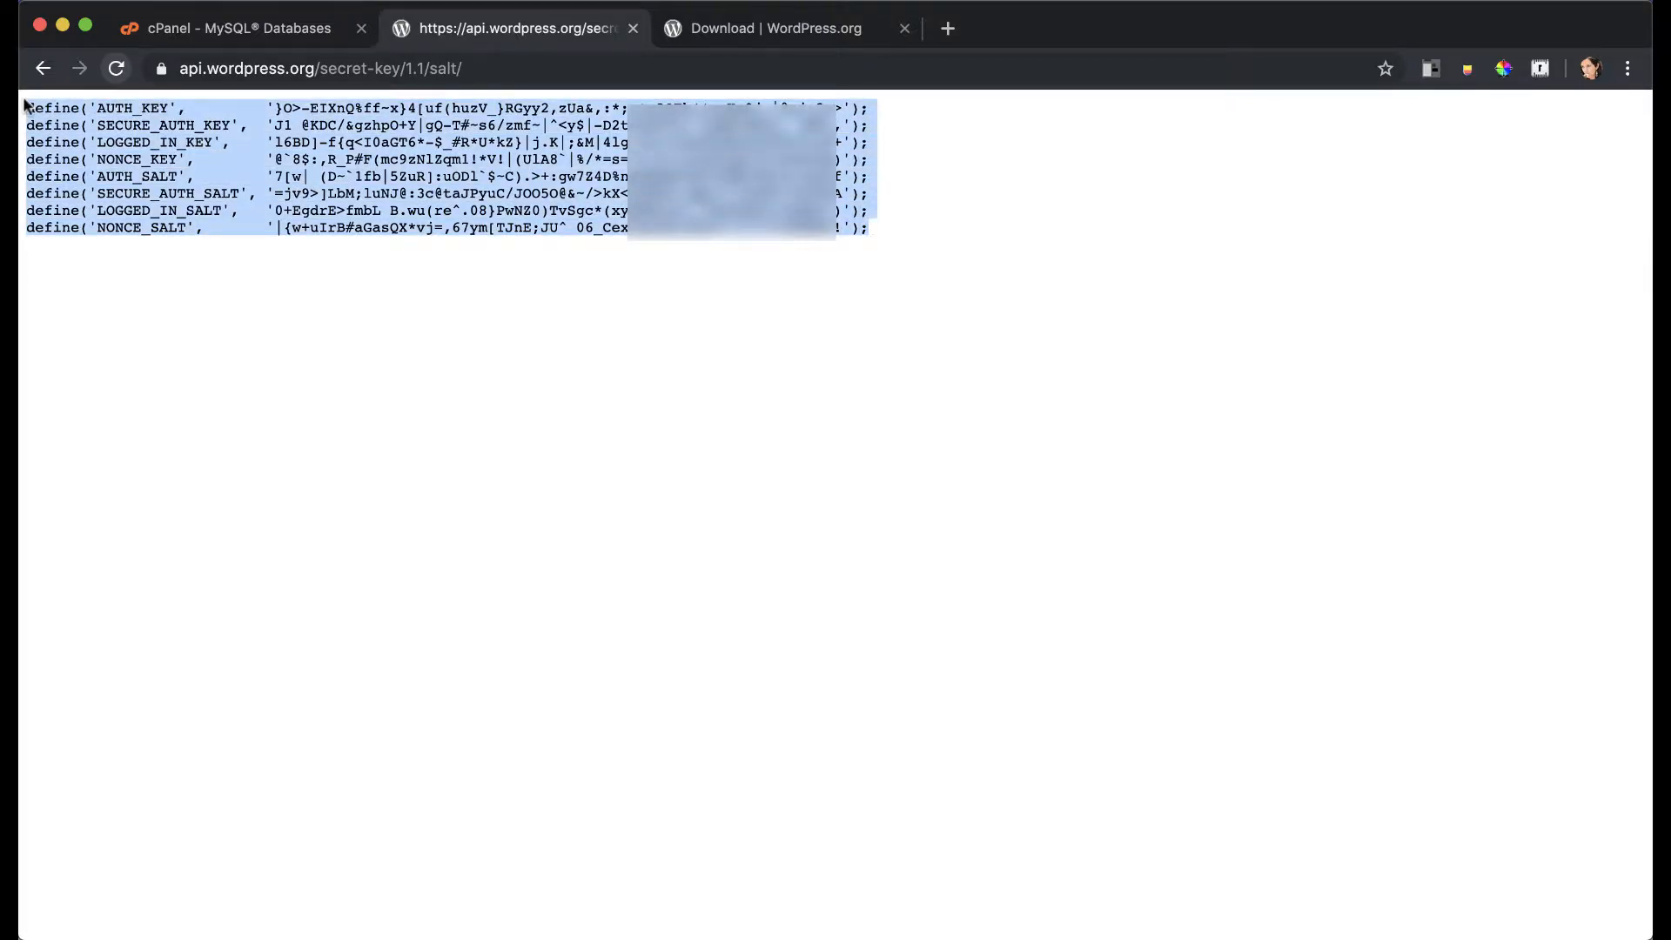
# Paste the generated keys over the eight placeholder key lines in wp-config-sample.php
pyautogui.hotkey('ctrl', 'Up')
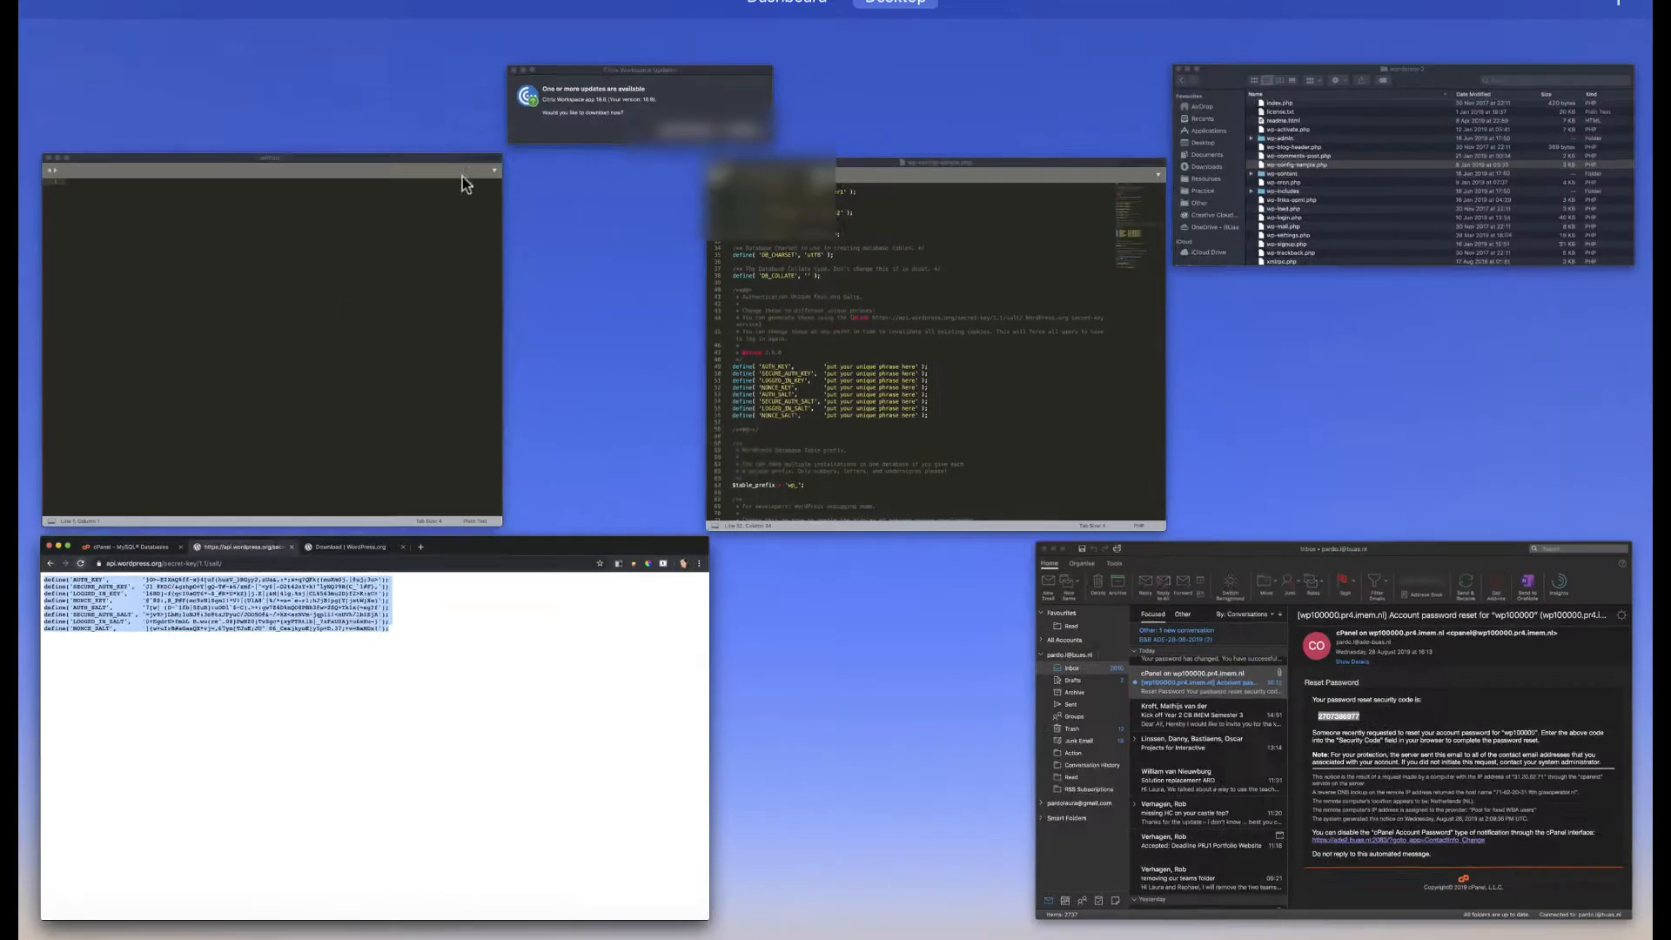
pyautogui.click(794, 296)
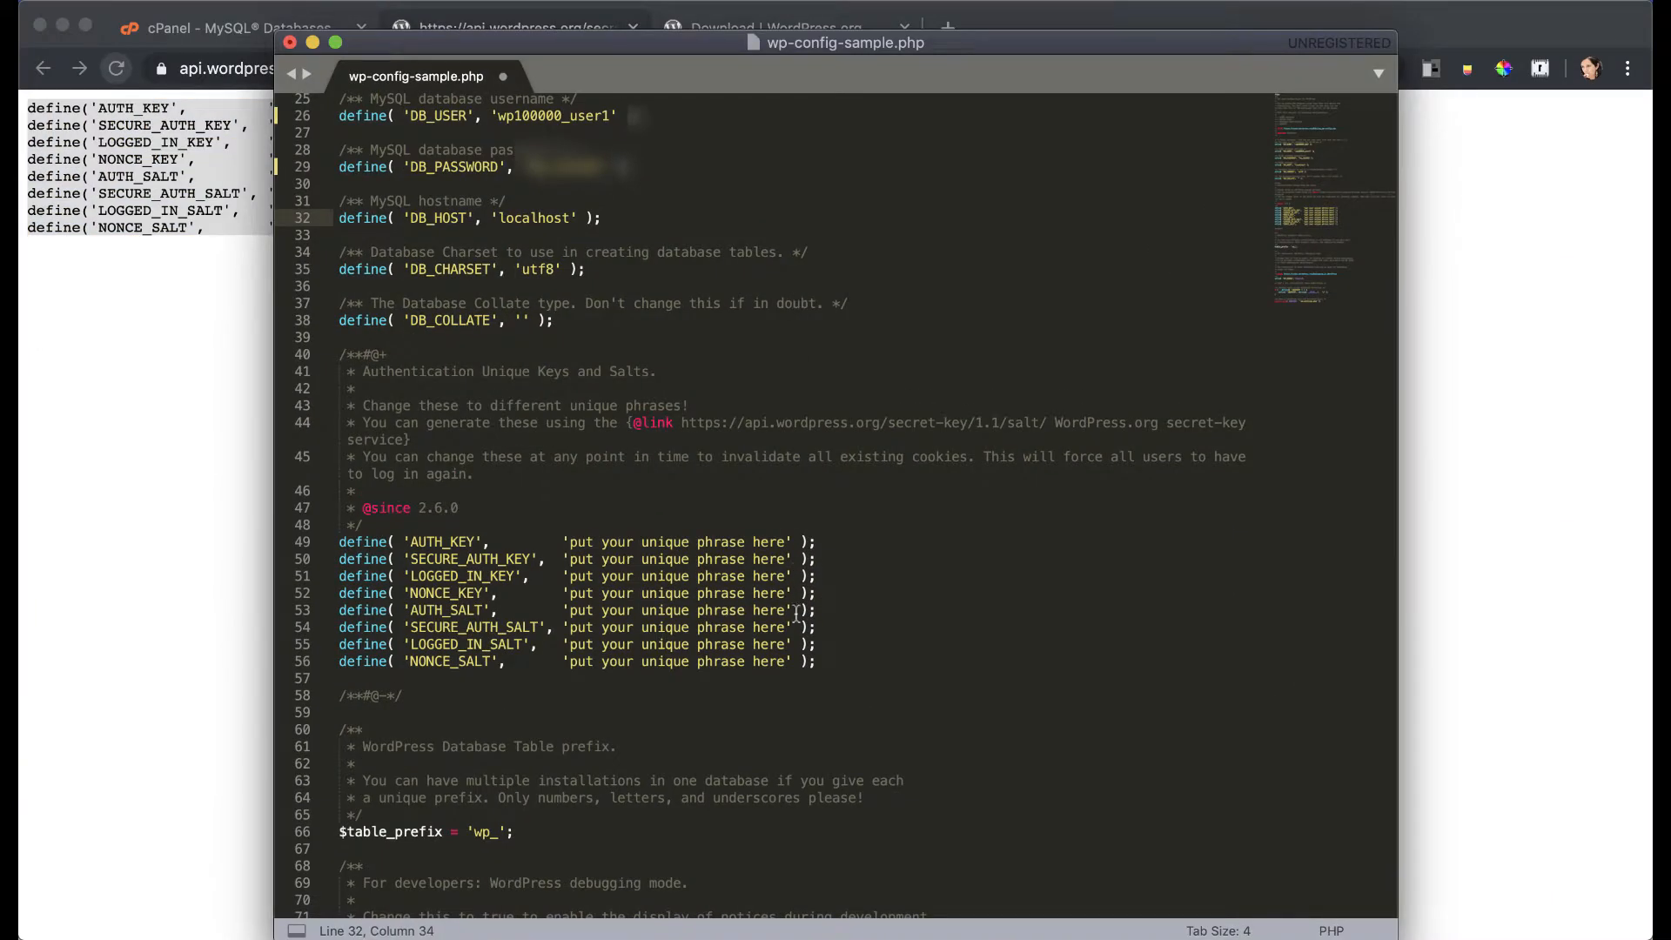
pyautogui.moveTo(819, 662); pyautogui.dragTo(339, 543)
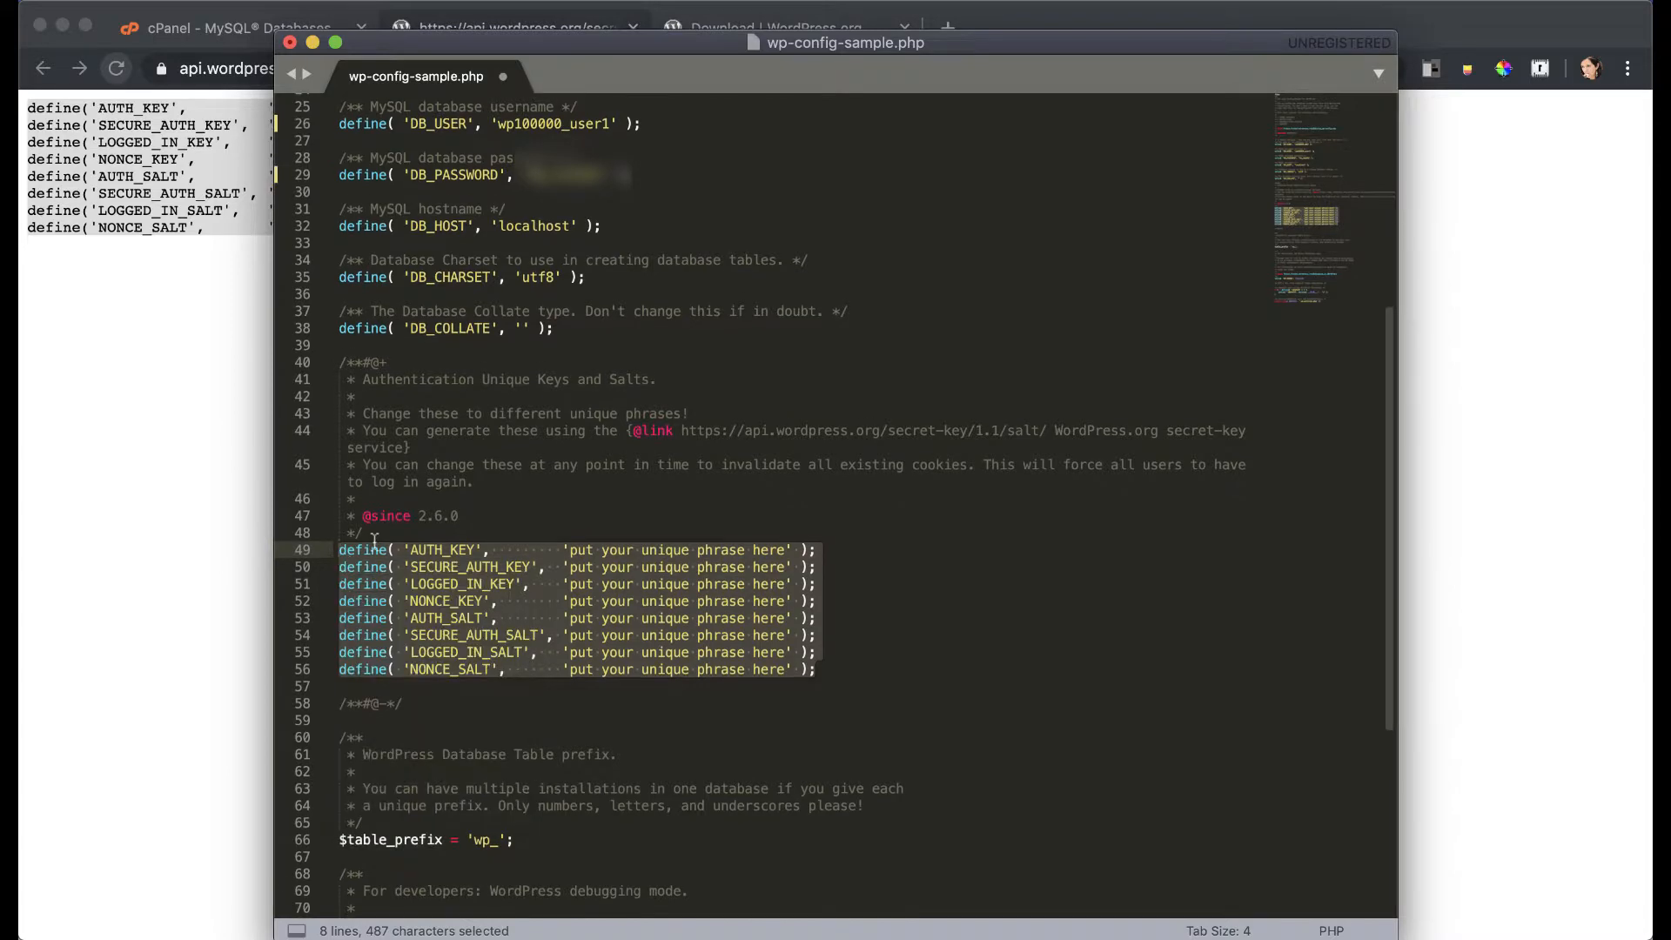
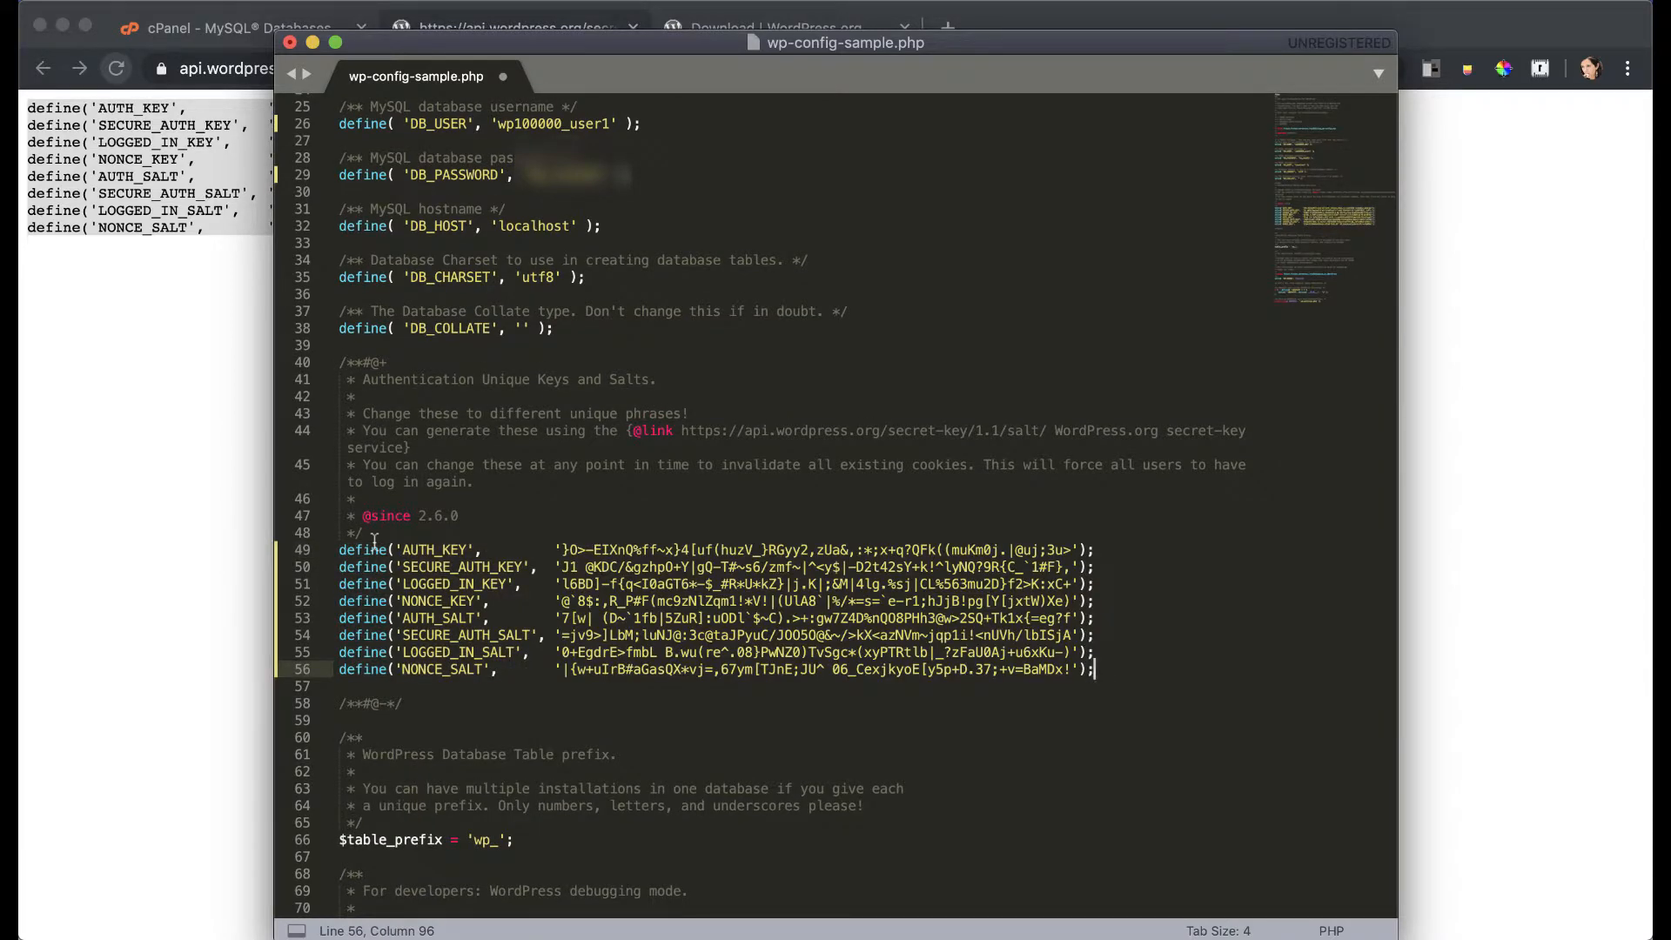
pyautogui.click(183, 505)
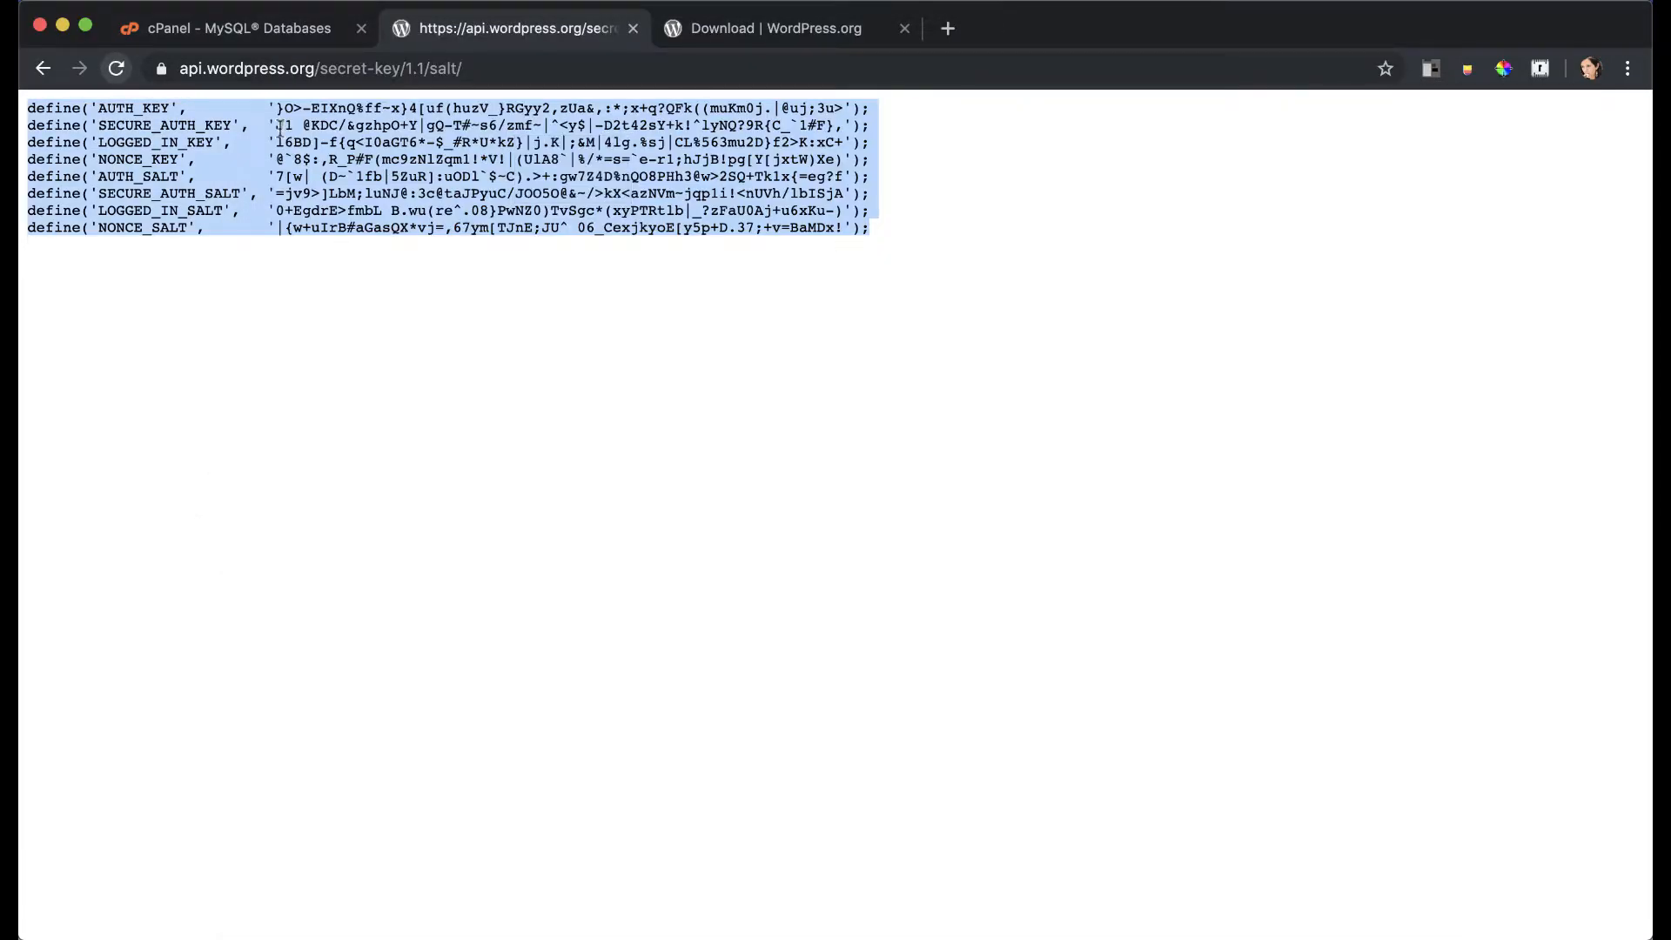
# Go back to the Editing wp-config.php article and scroll through its advanced options
pyautogui.click(55, 68)
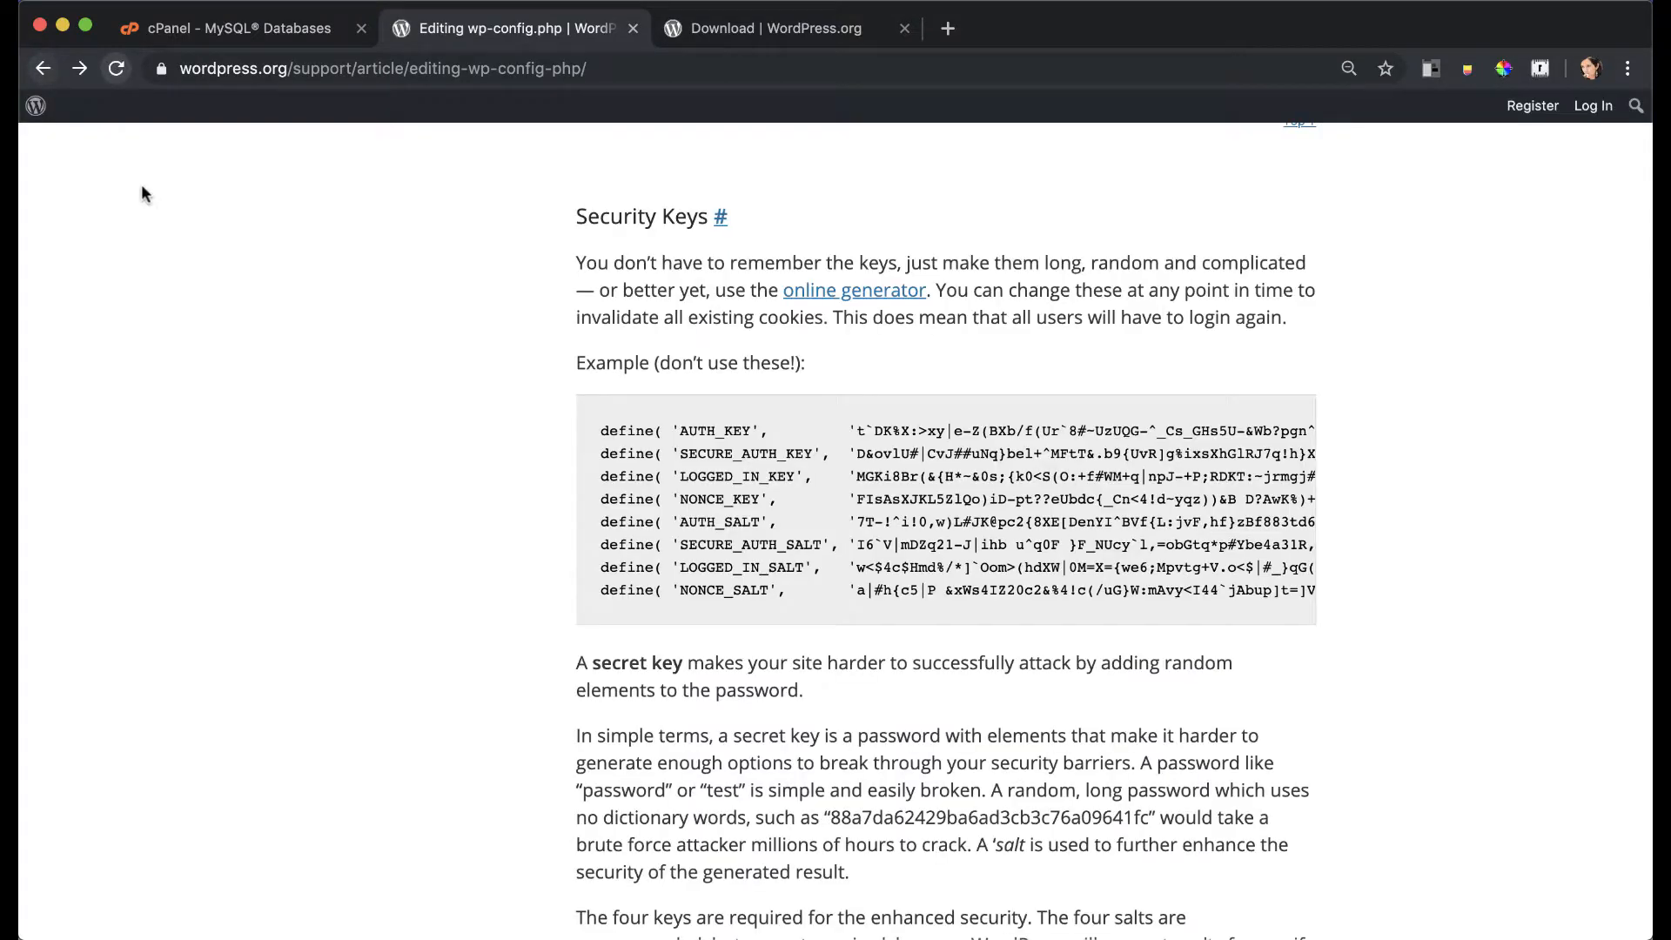
pyautogui.scroll(-2, 397, 417)
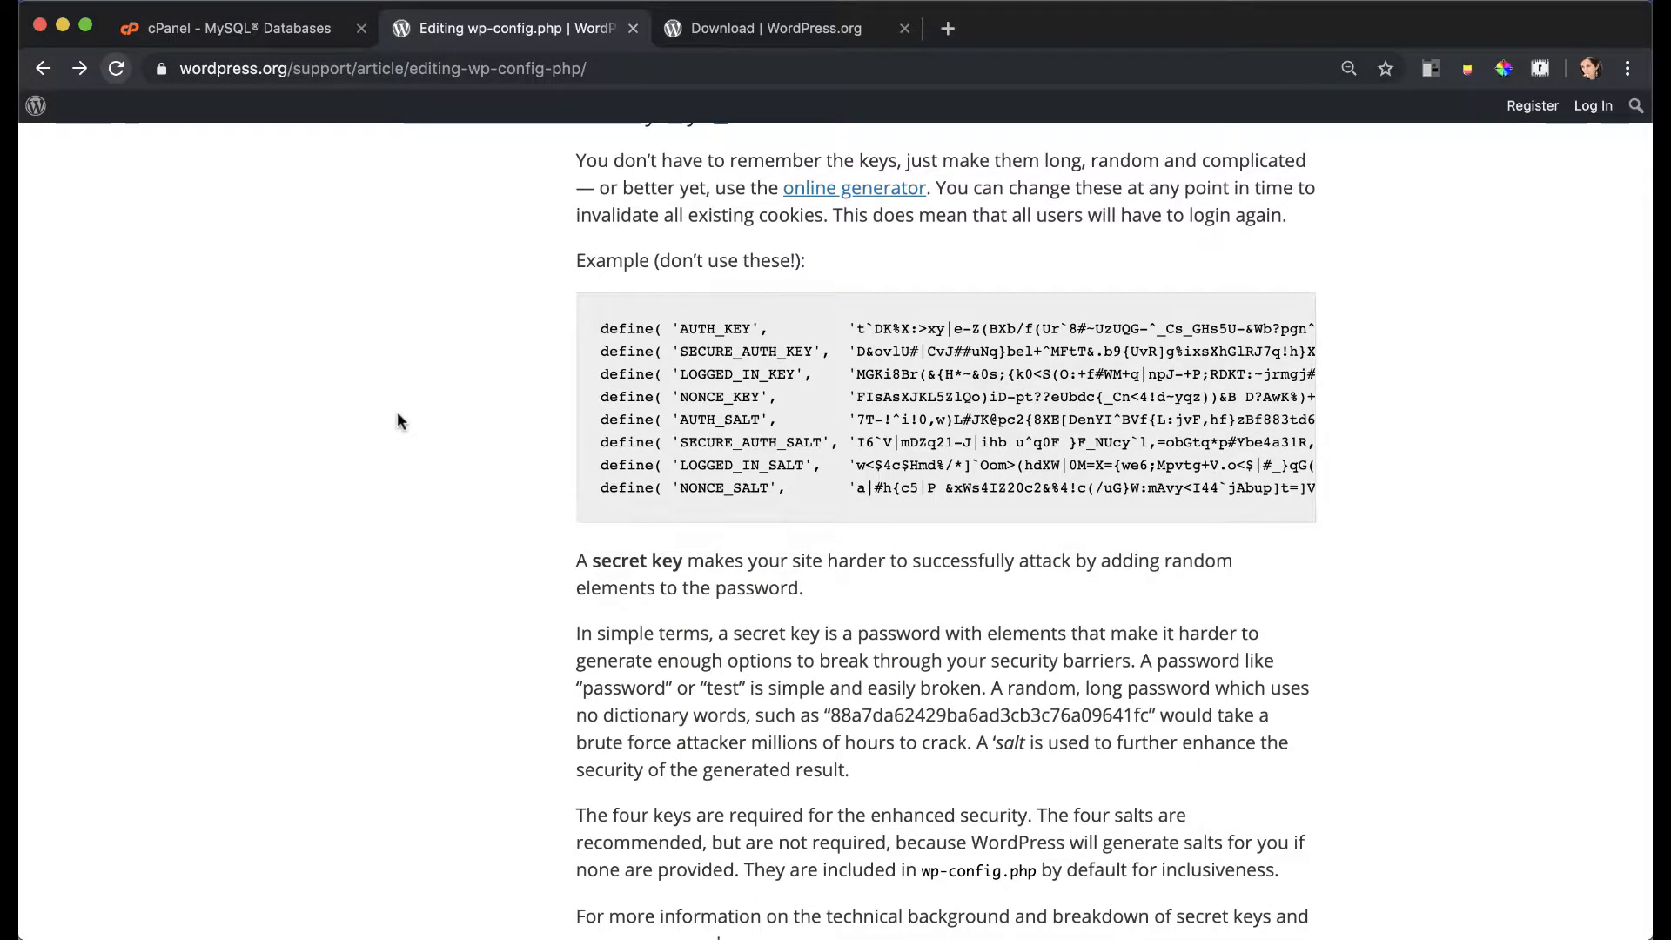
pyautogui.scroll(-1, 397, 449)
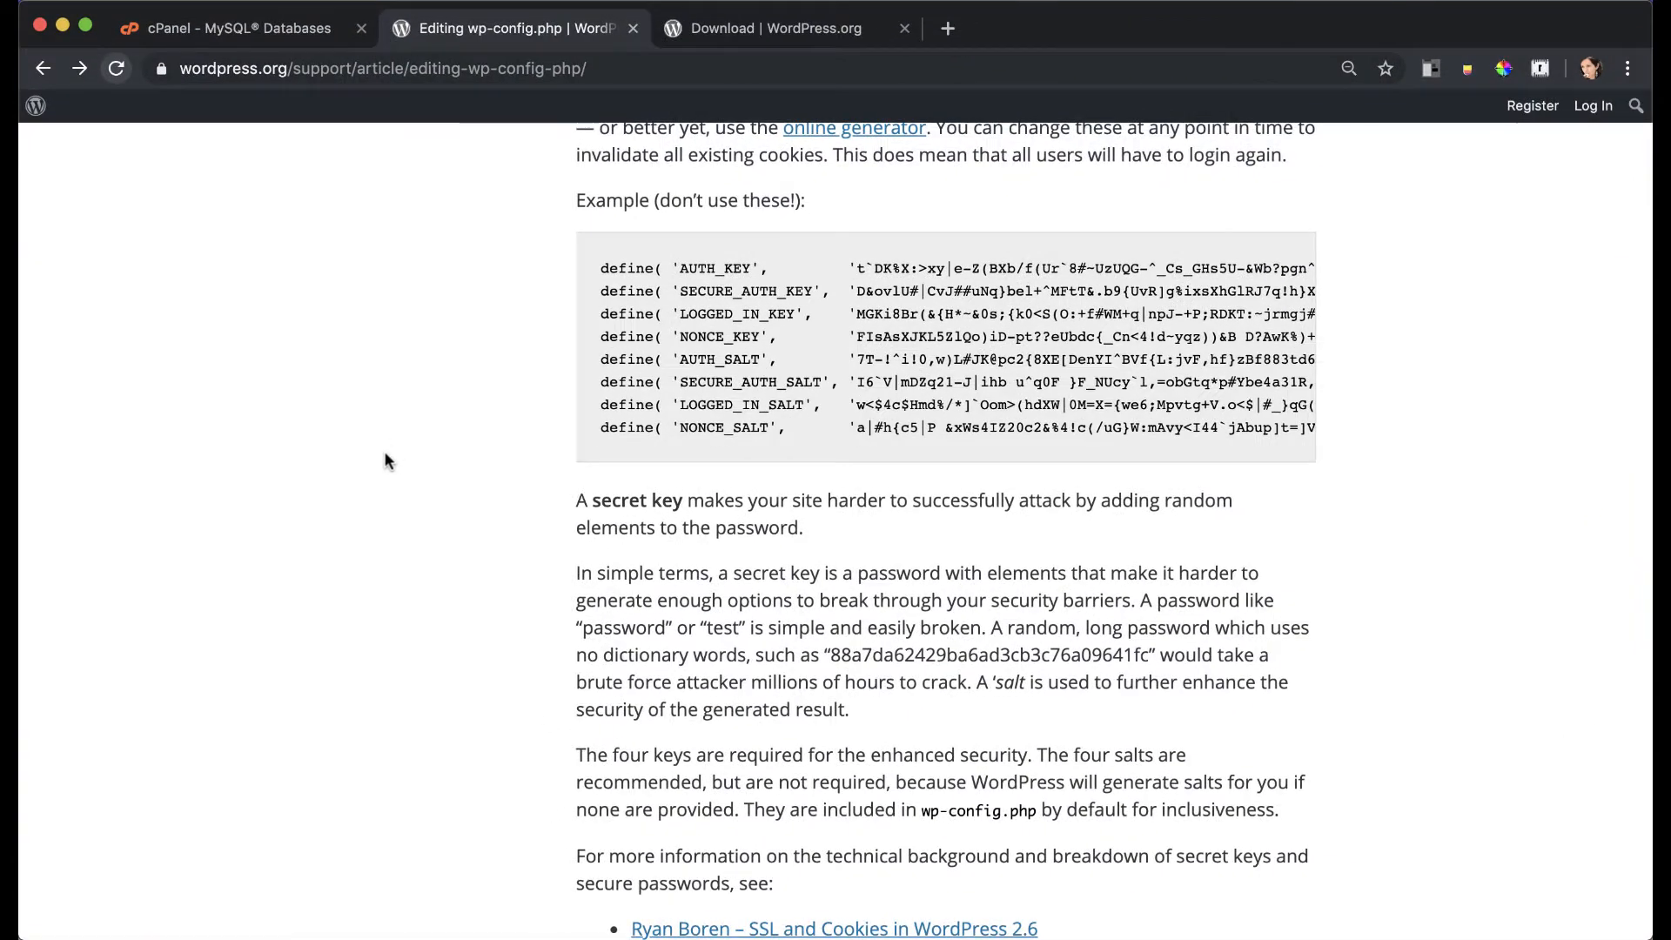
pyautogui.scroll(-15, 385, 451)
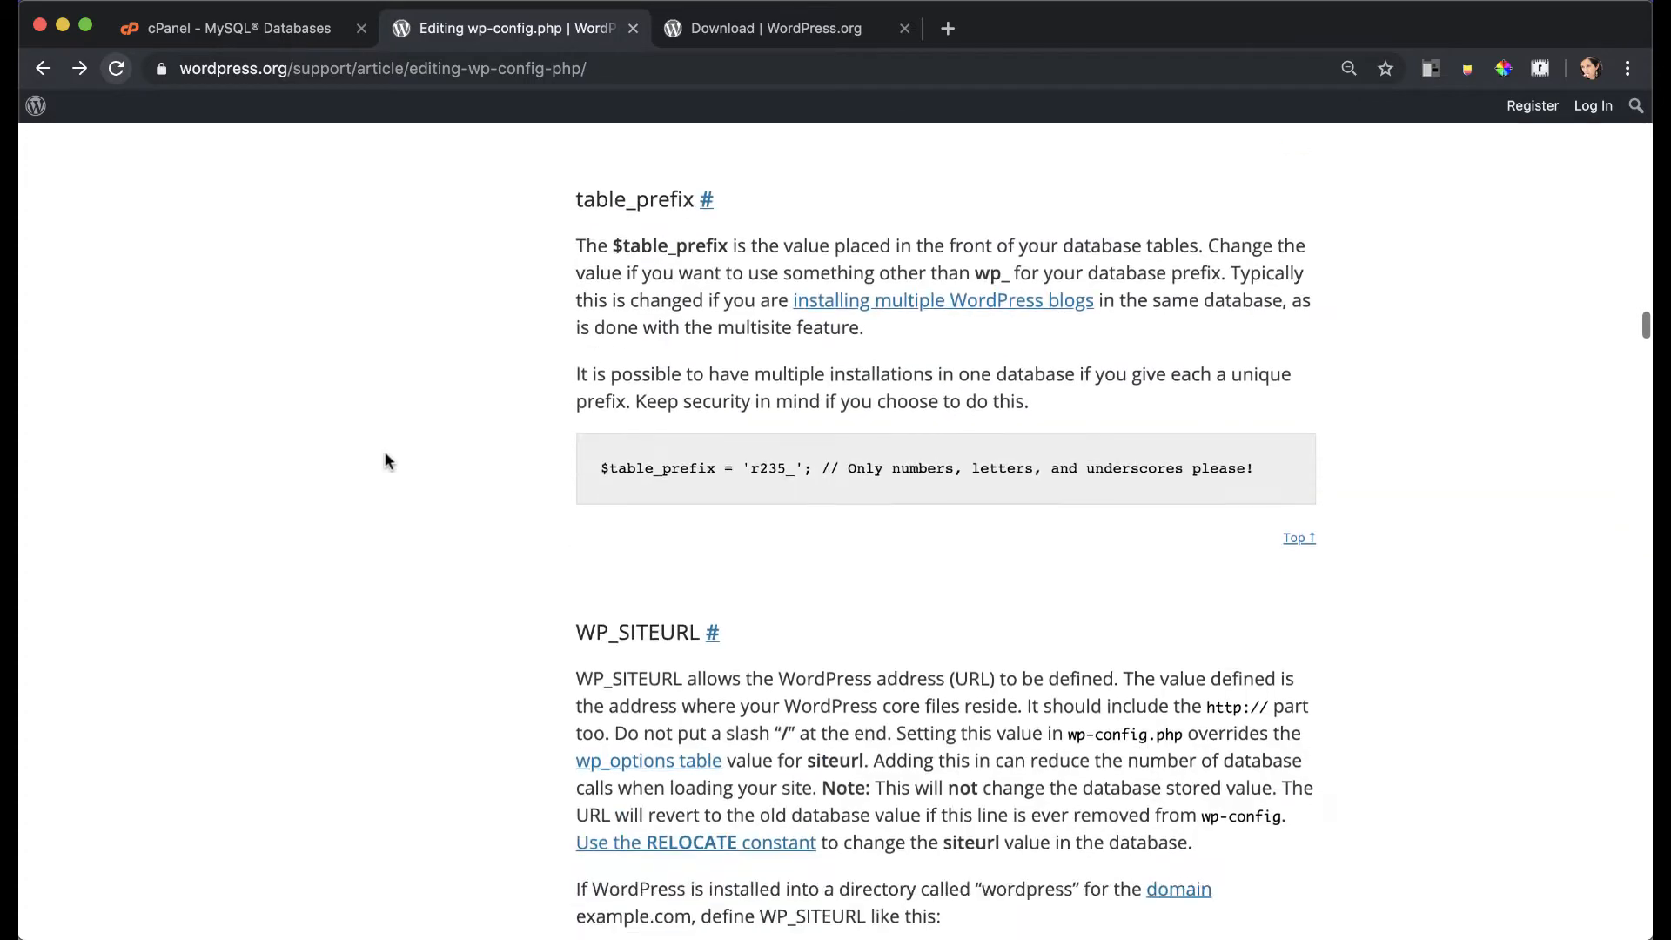
pyautogui.scroll(-10, 385, 453)
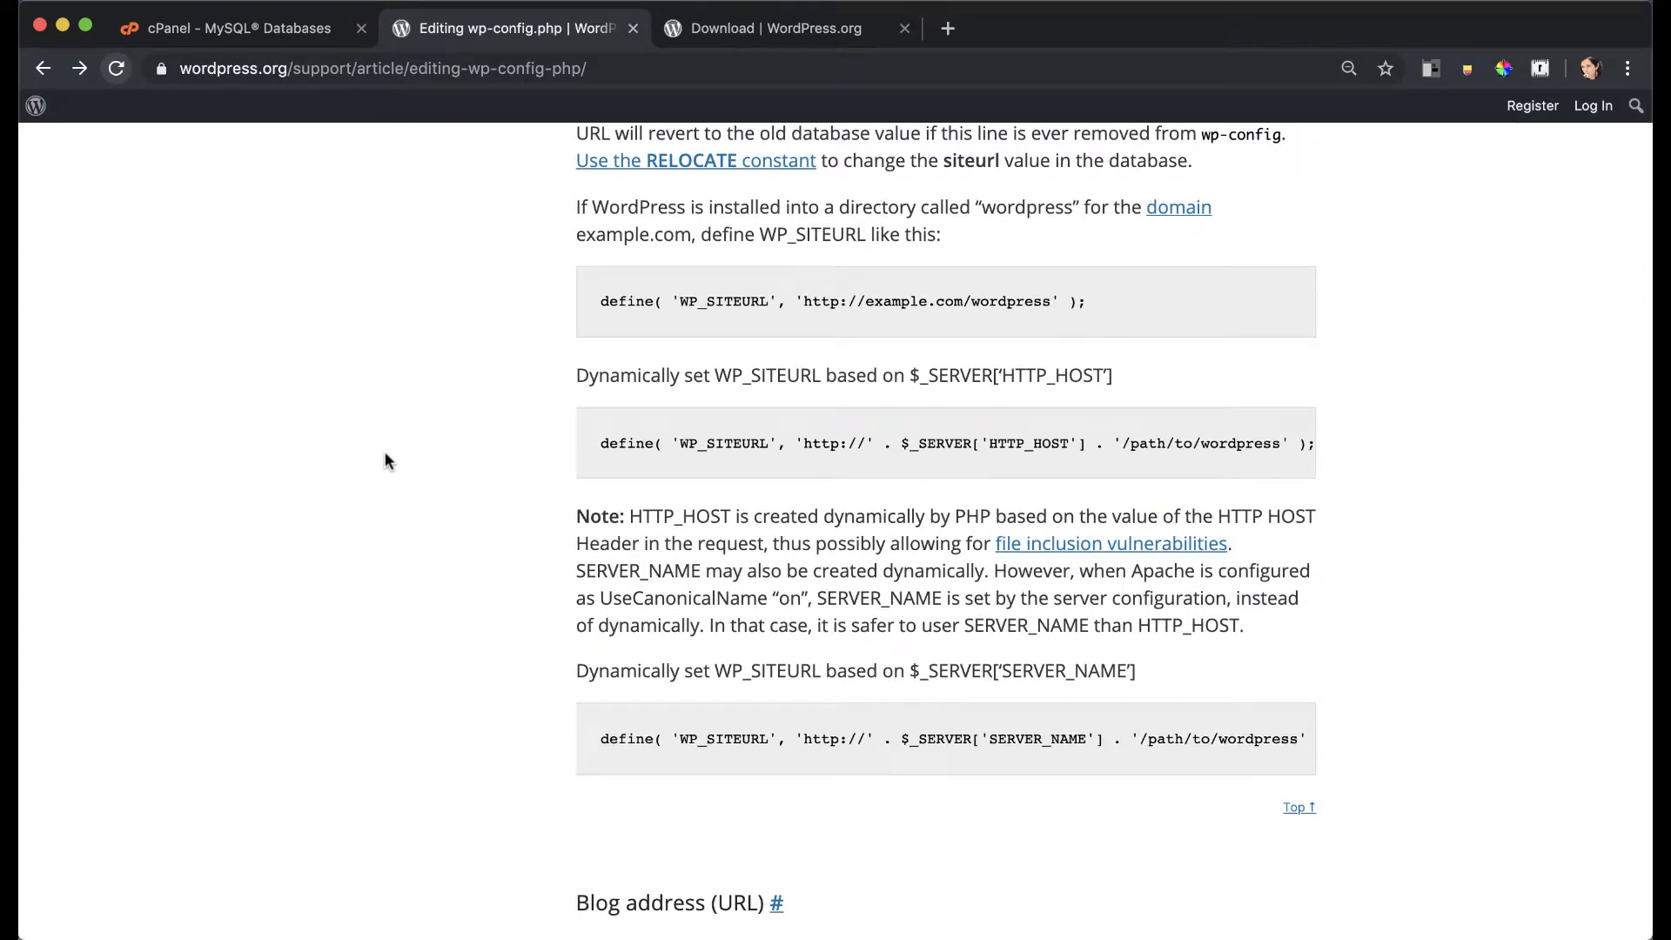
pyautogui.scroll(-7, 385, 455)
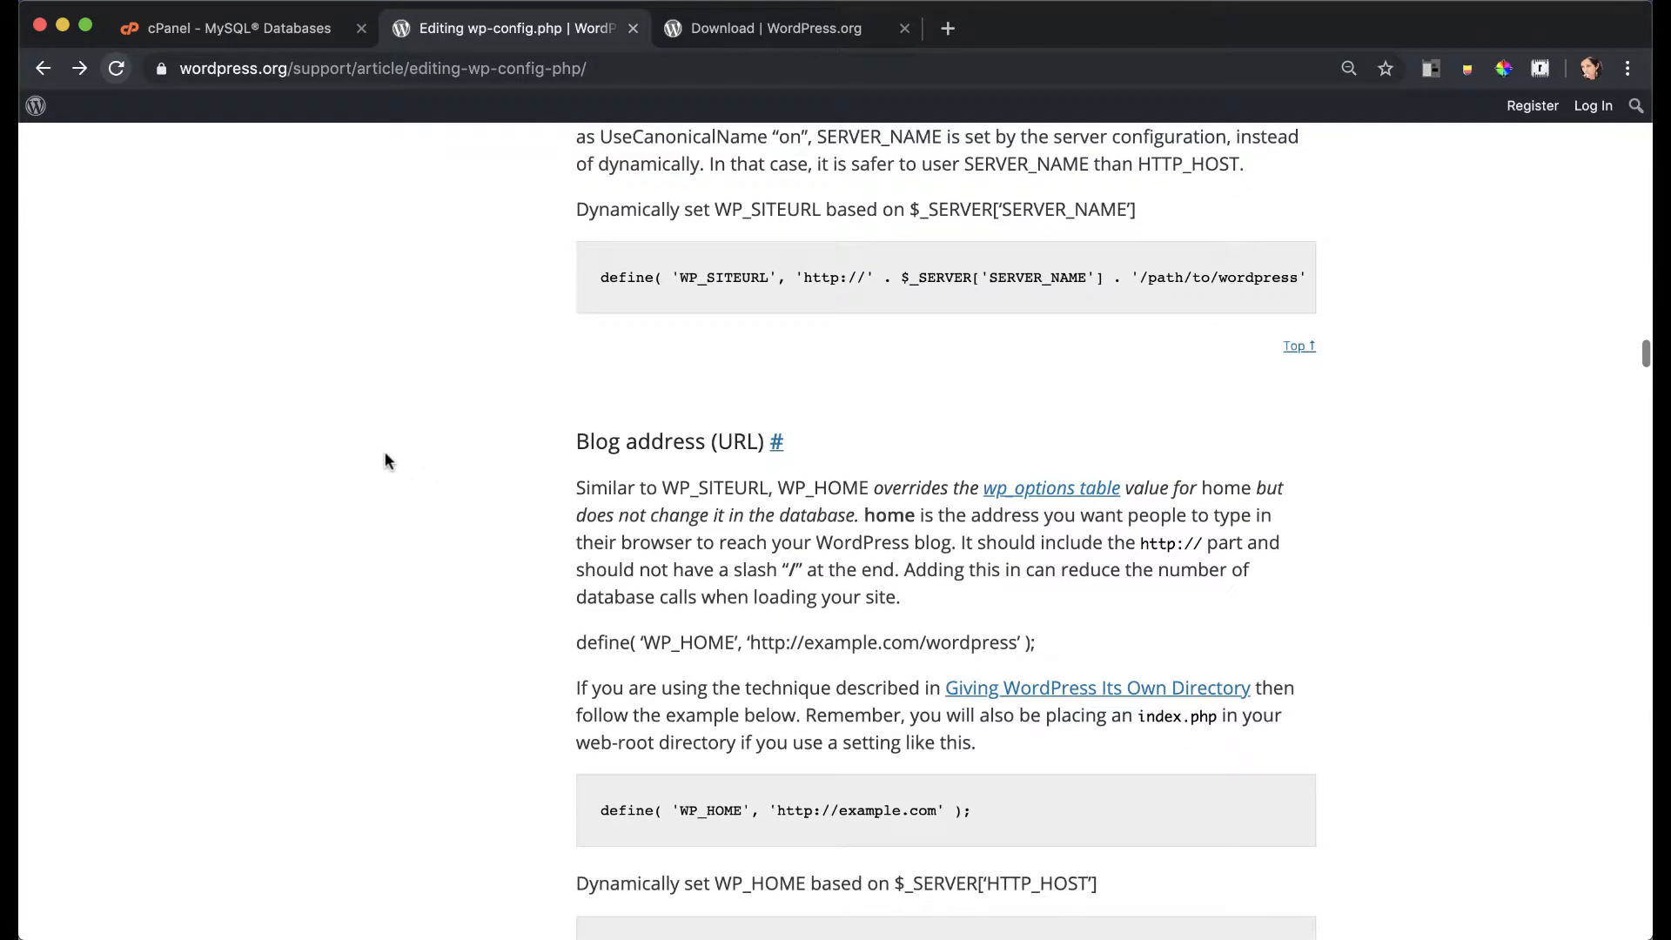
pyautogui.scroll(-18, 384, 461)
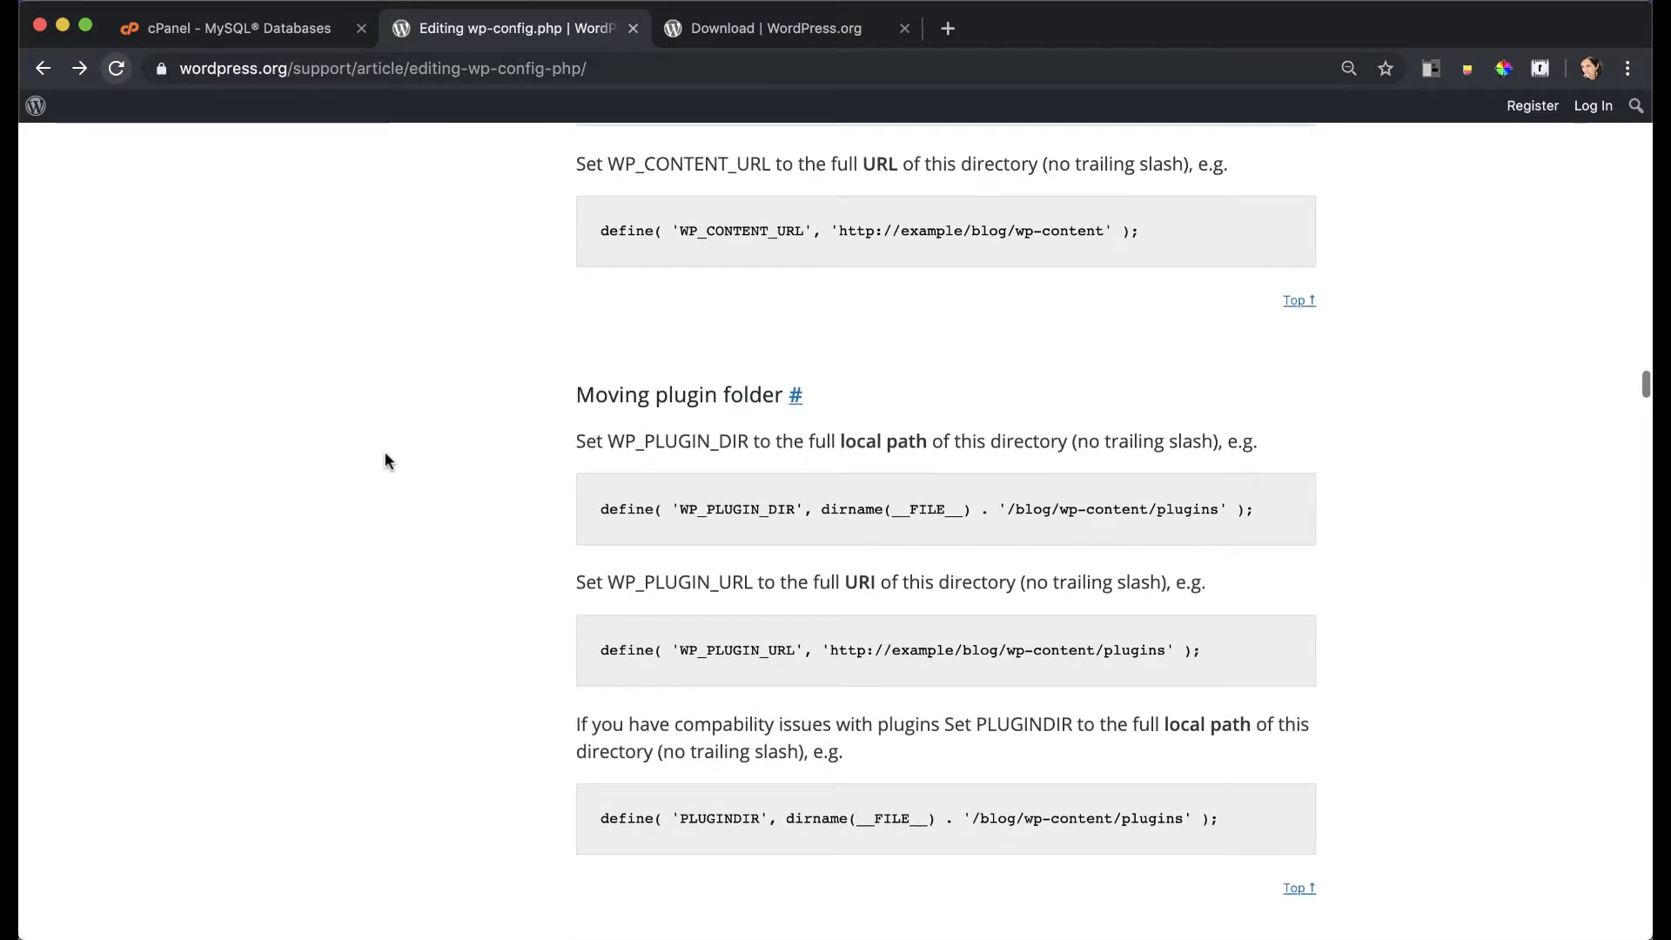
pyautogui.scroll(-17, 386, 460)
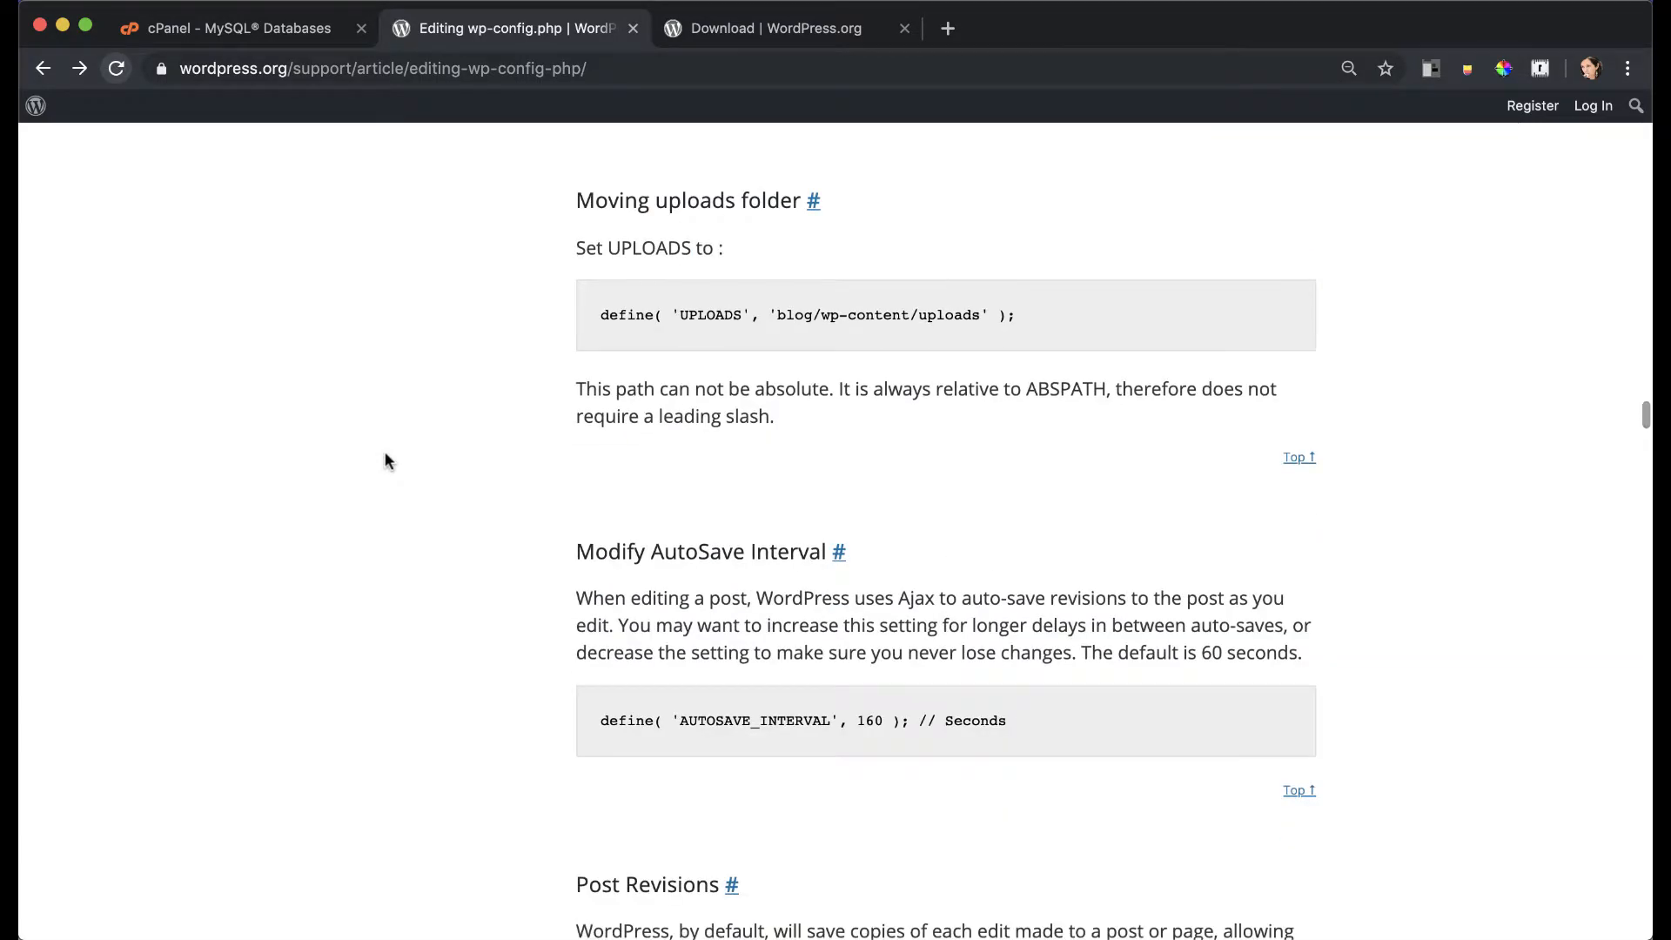
pyautogui.hotkey('ctrl', 'Up')
# Save the edited config as wp-config.php in the wordpress 2 folder and close Sublime Text
pyautogui.click(938, 347)
pyautogui.scroll(-5, 843, 634)
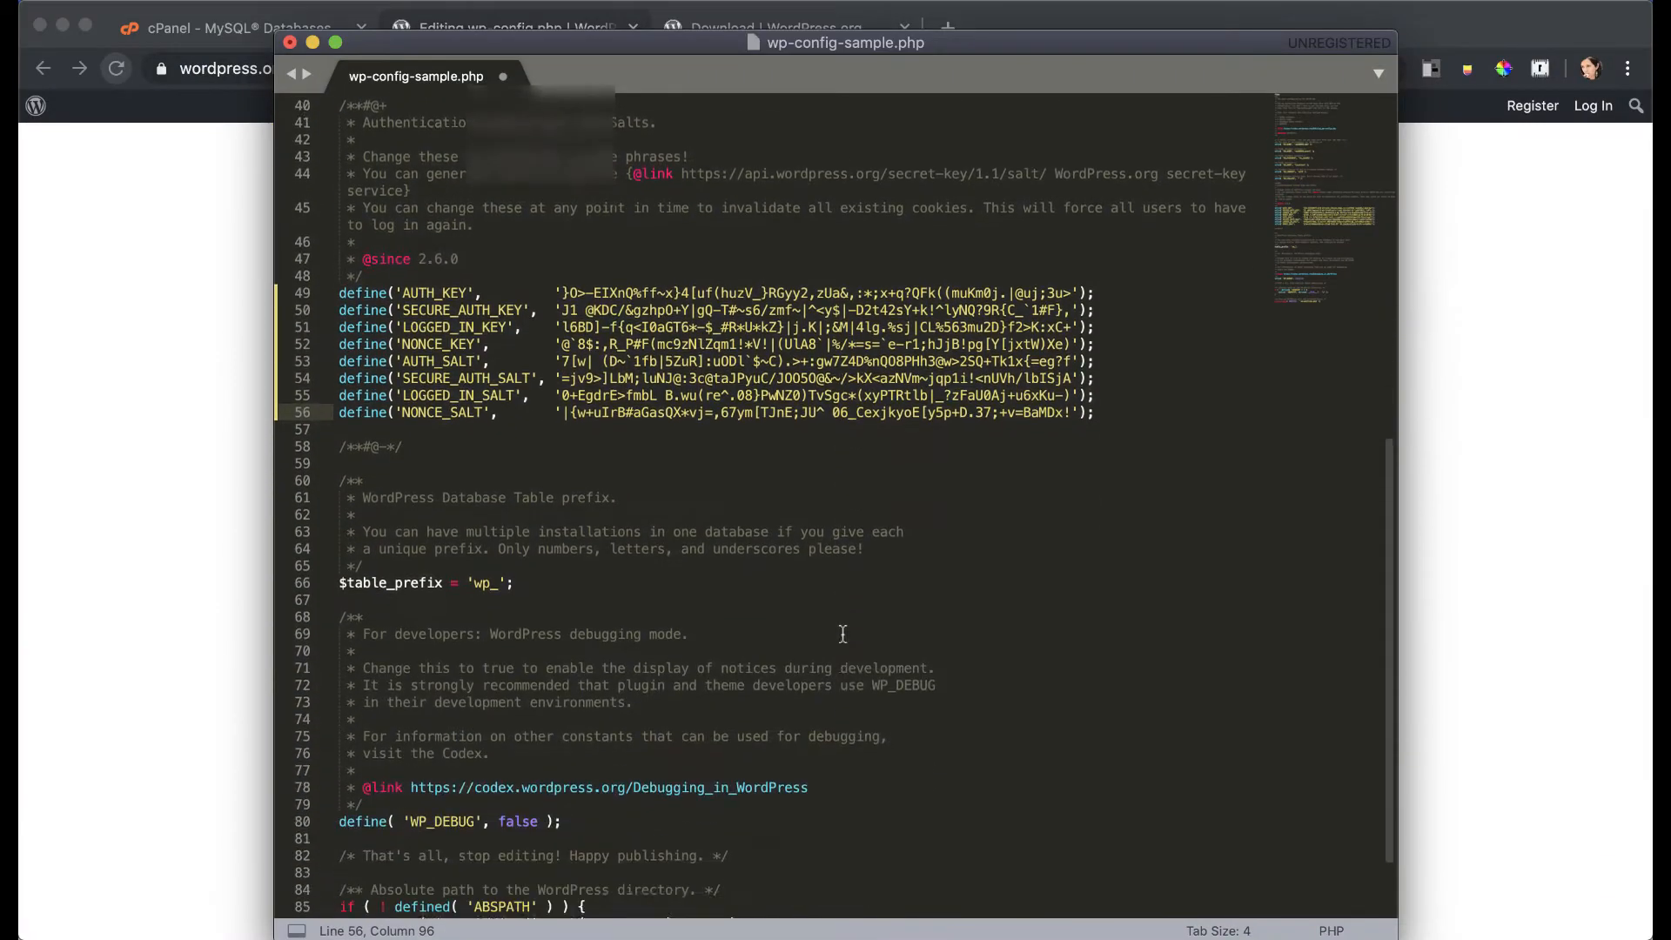
pyautogui.scroll(-3, 842, 633)
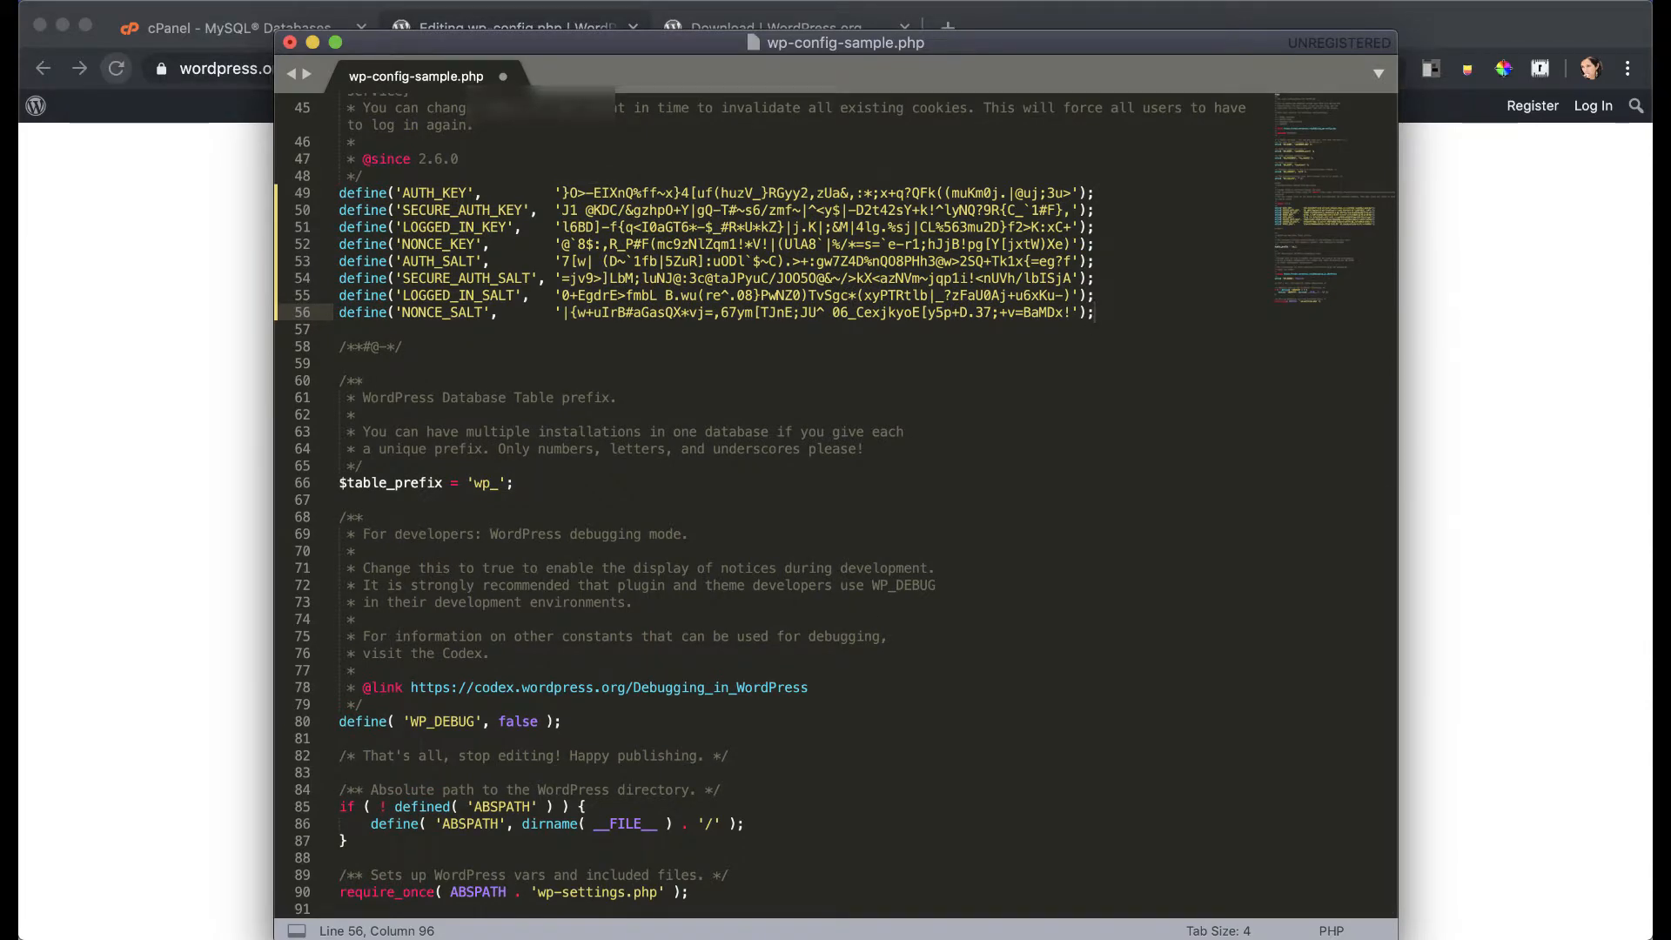
pyautogui.click(214, 1)
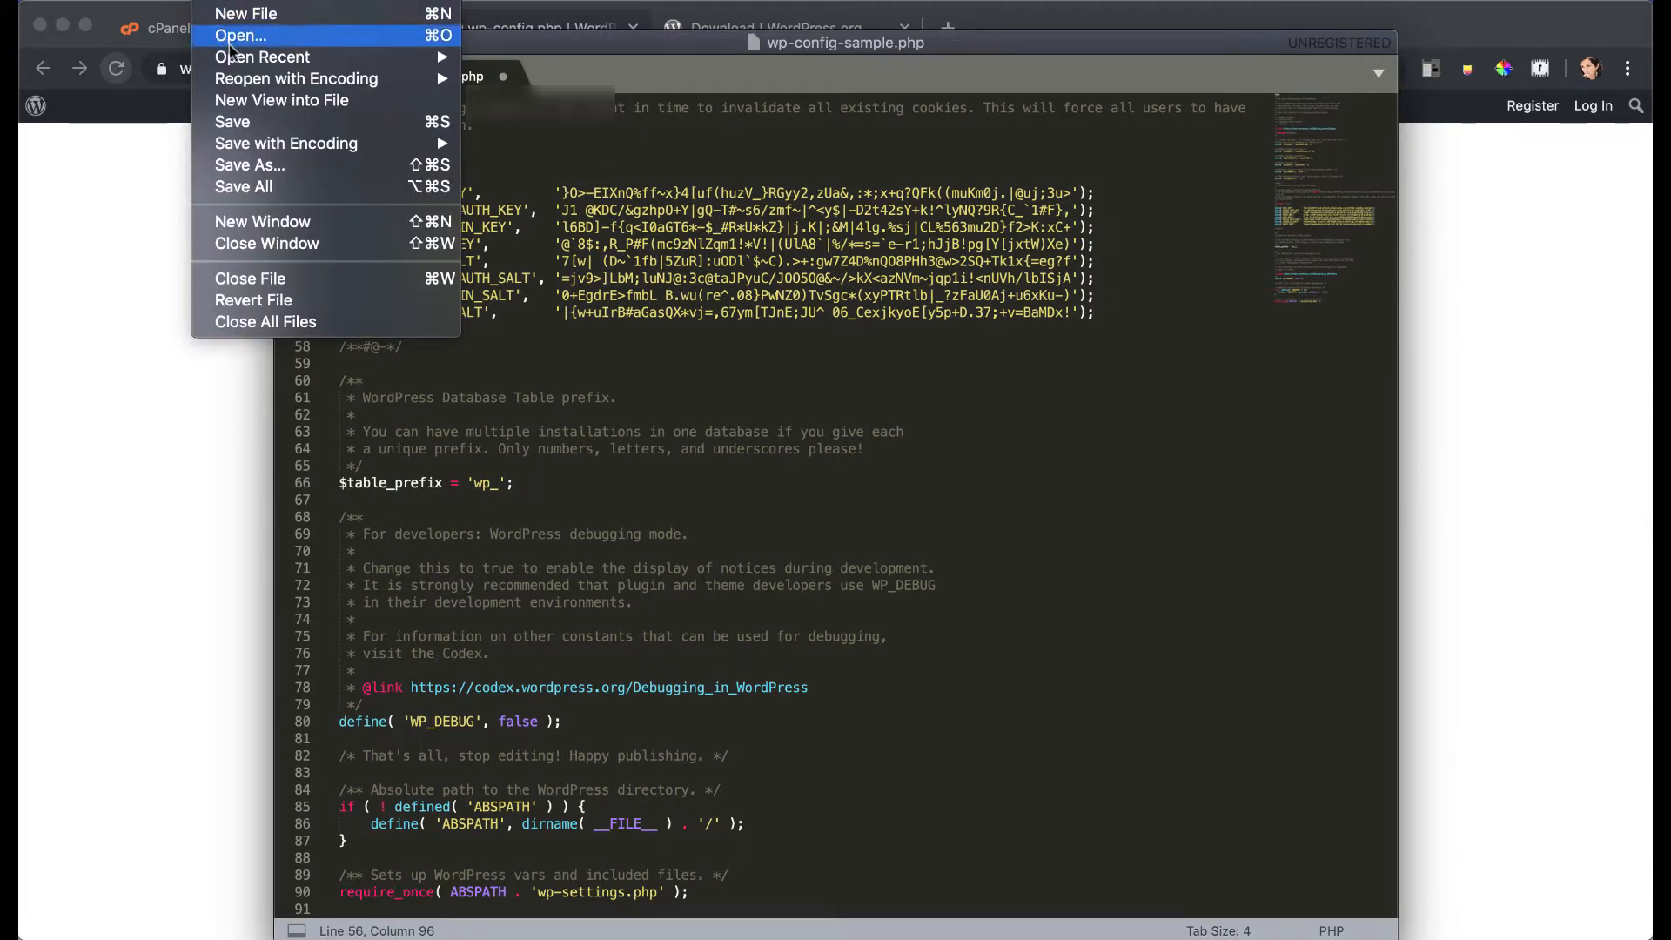
pyautogui.click(260, 165)
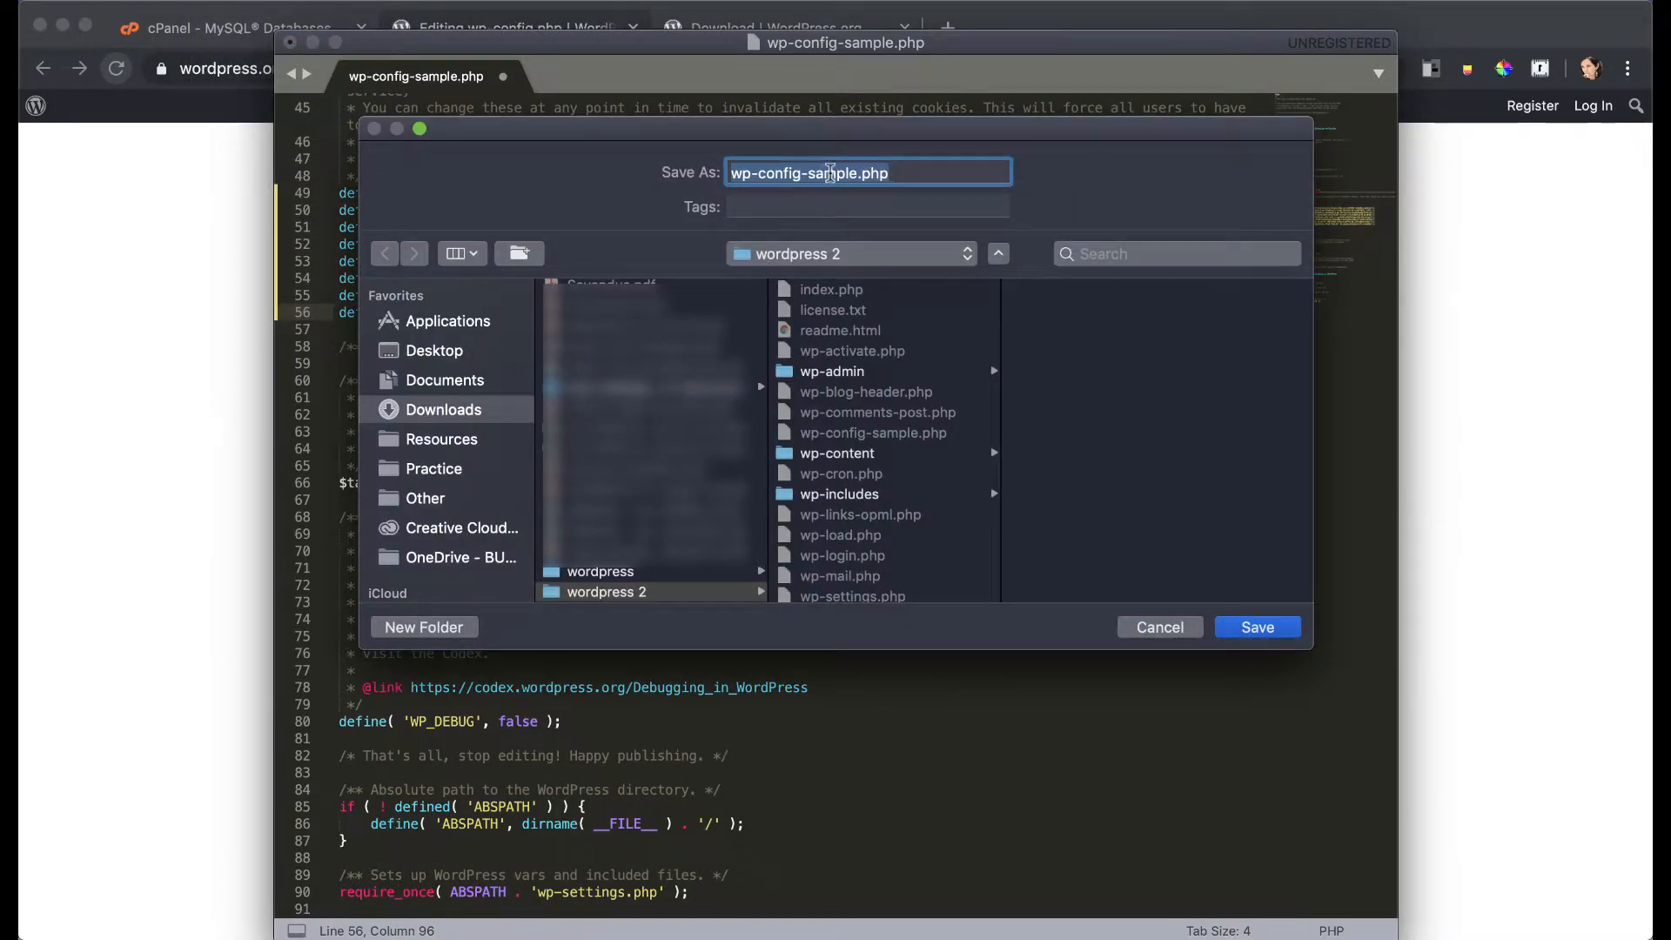
pyautogui.click(856, 172)
pyautogui.press('BackSpace')
pyautogui.press('BackSpace')
pyautogui.press('BackSpace')
pyautogui.press('BackSpace')
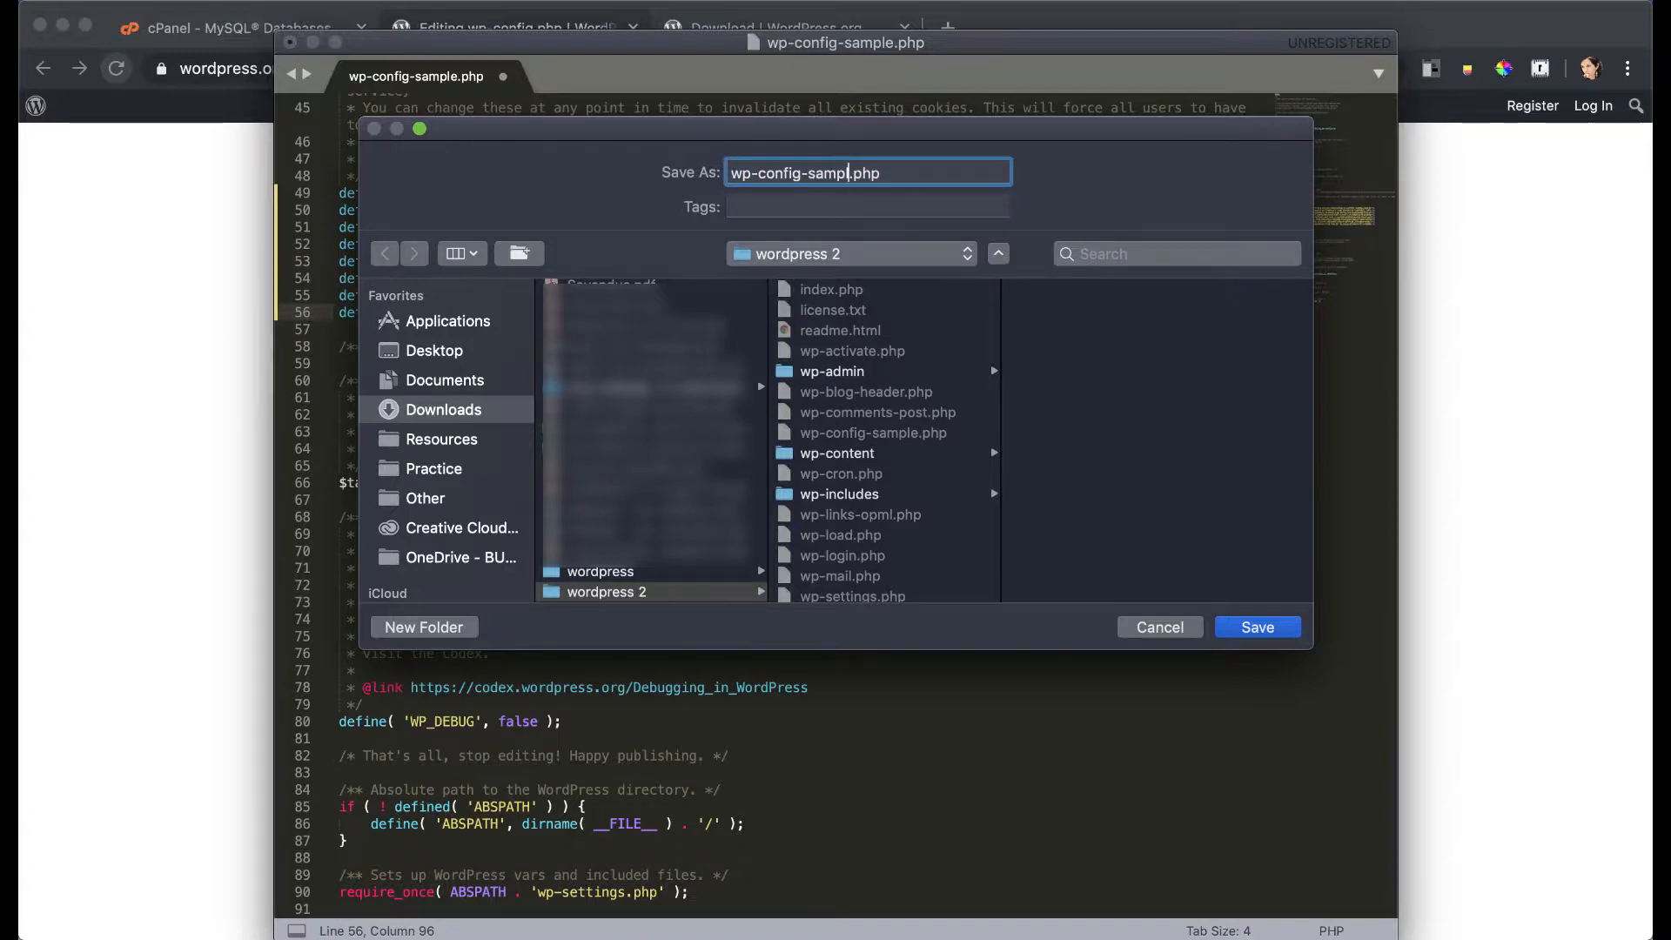
pyautogui.press('BackSpace')
pyautogui.press('BackSpace')
pyautogui.press('BackSpace')
pyautogui.click(1258, 628)
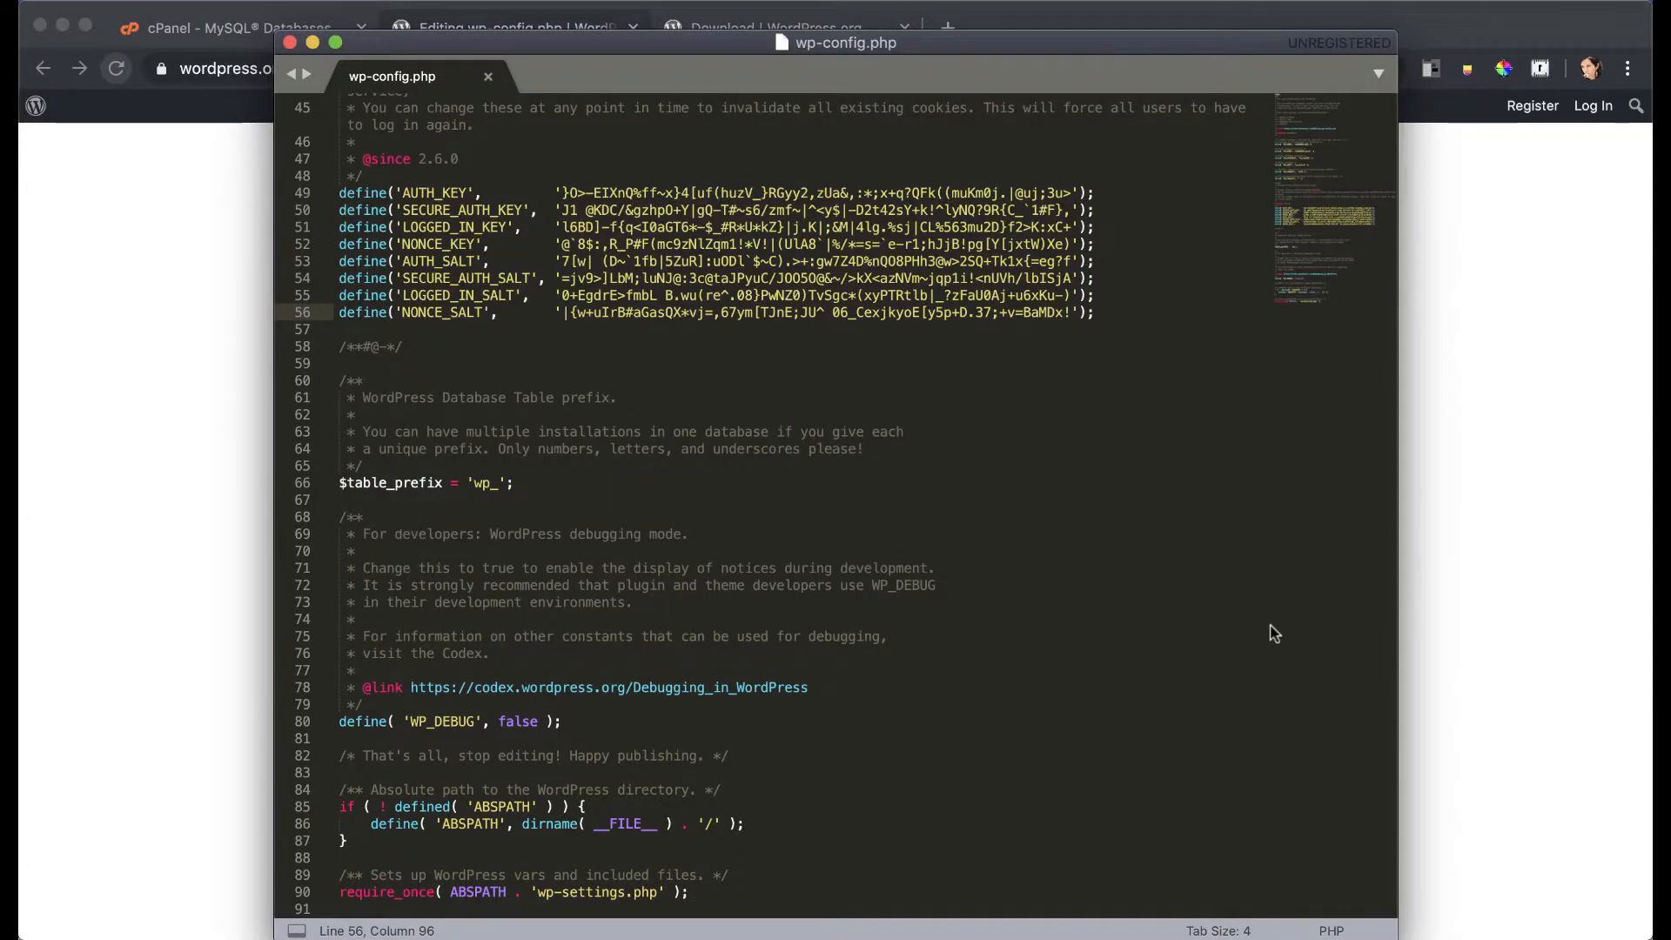
pyautogui.click(291, 44)
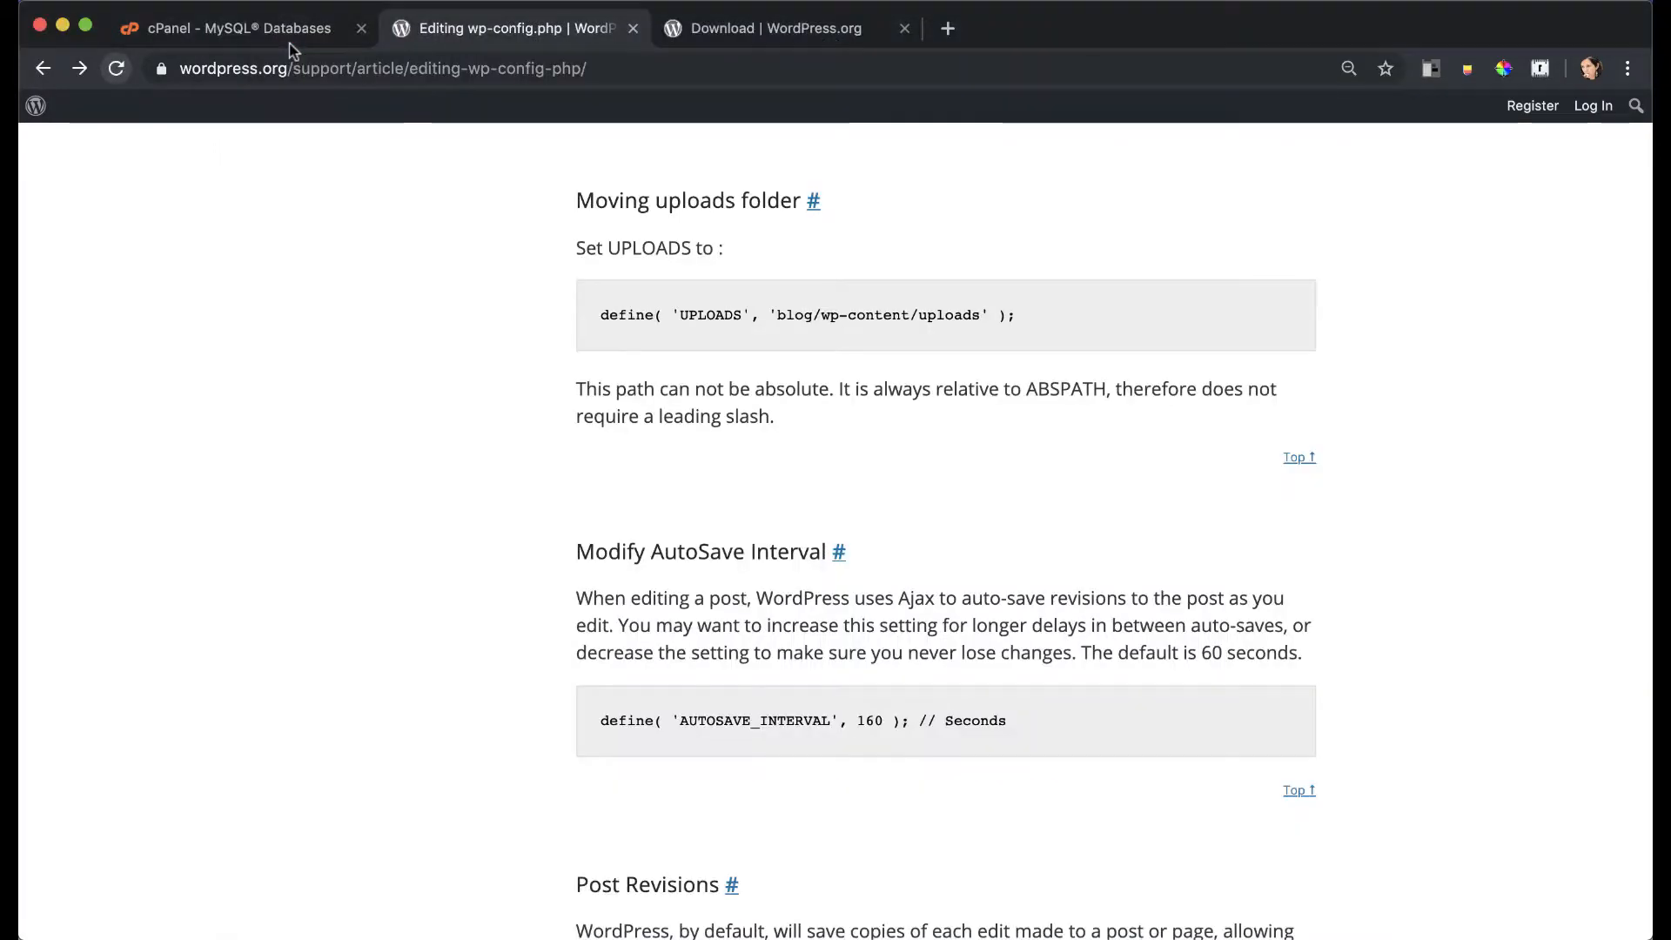
# Move wp-config-sample.php from the wordpress 2 folder to the trash
pyautogui.hotkey('ctrl', 'Up')
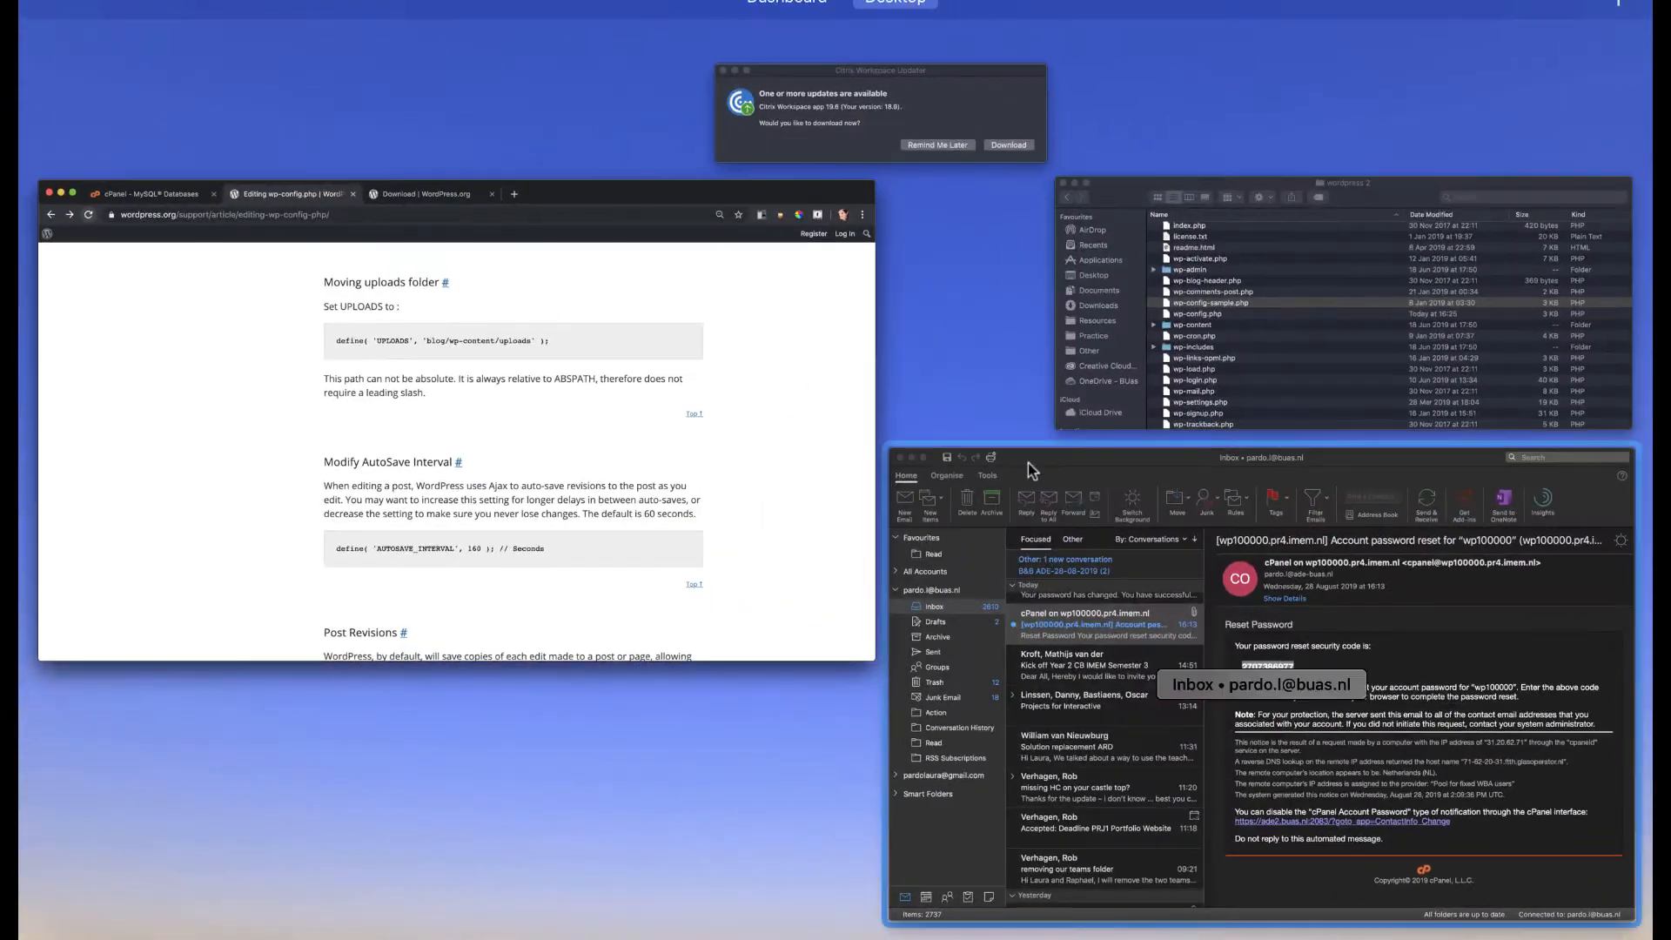
pyautogui.click(1140, 326)
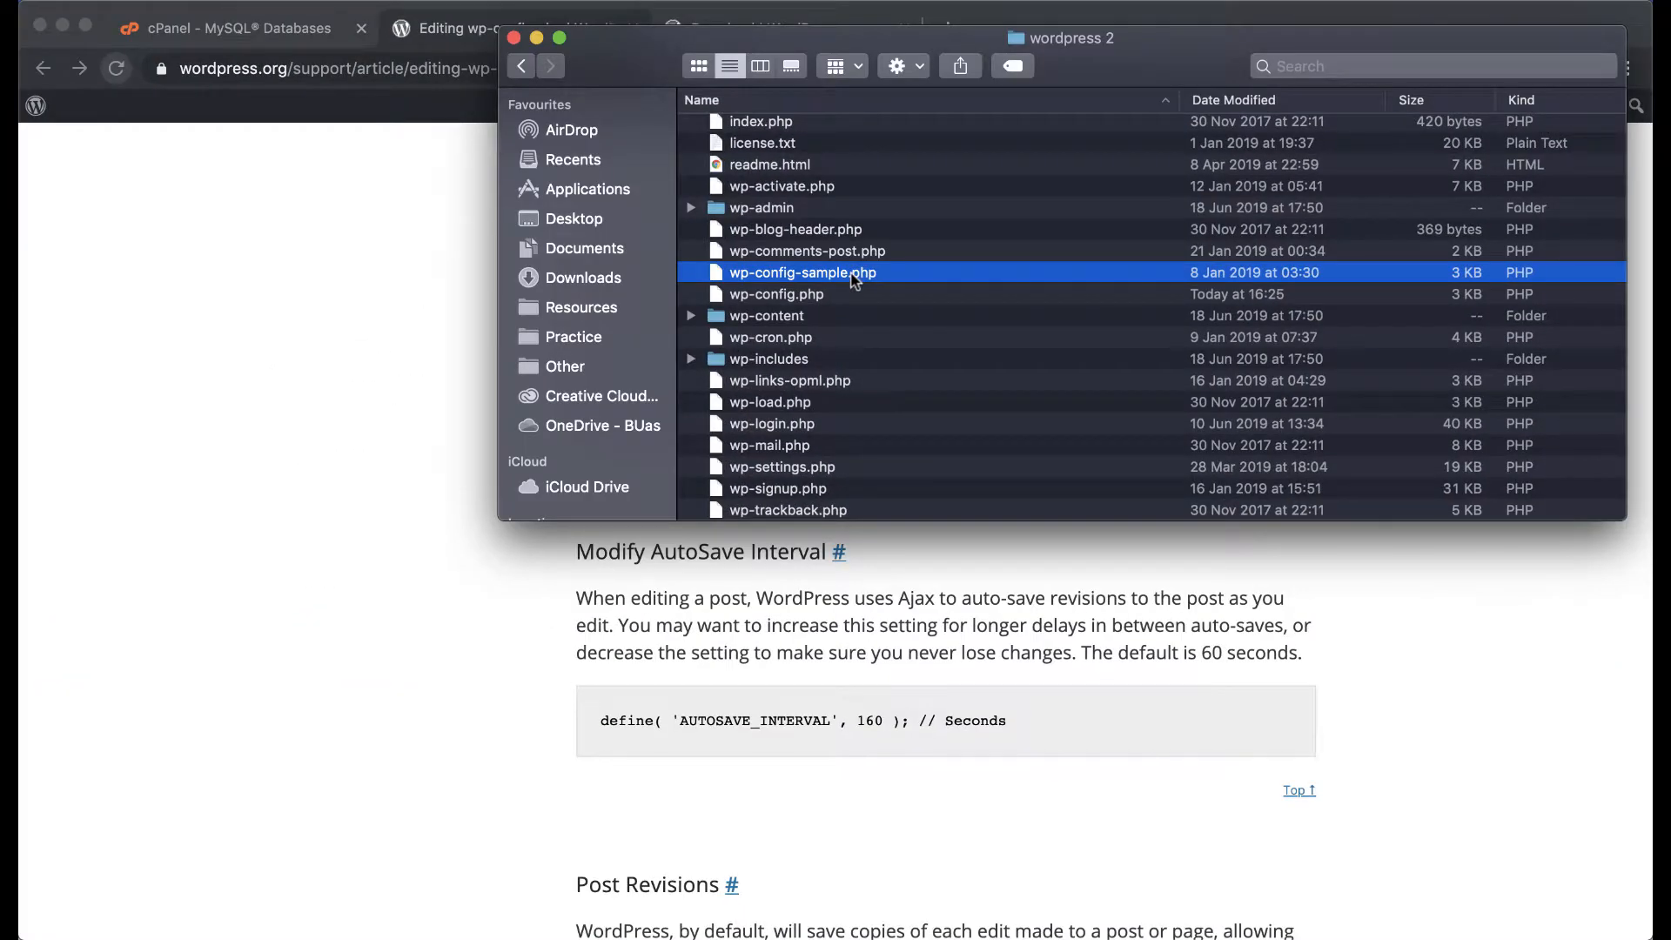
pyautogui.rightClick(818, 278)
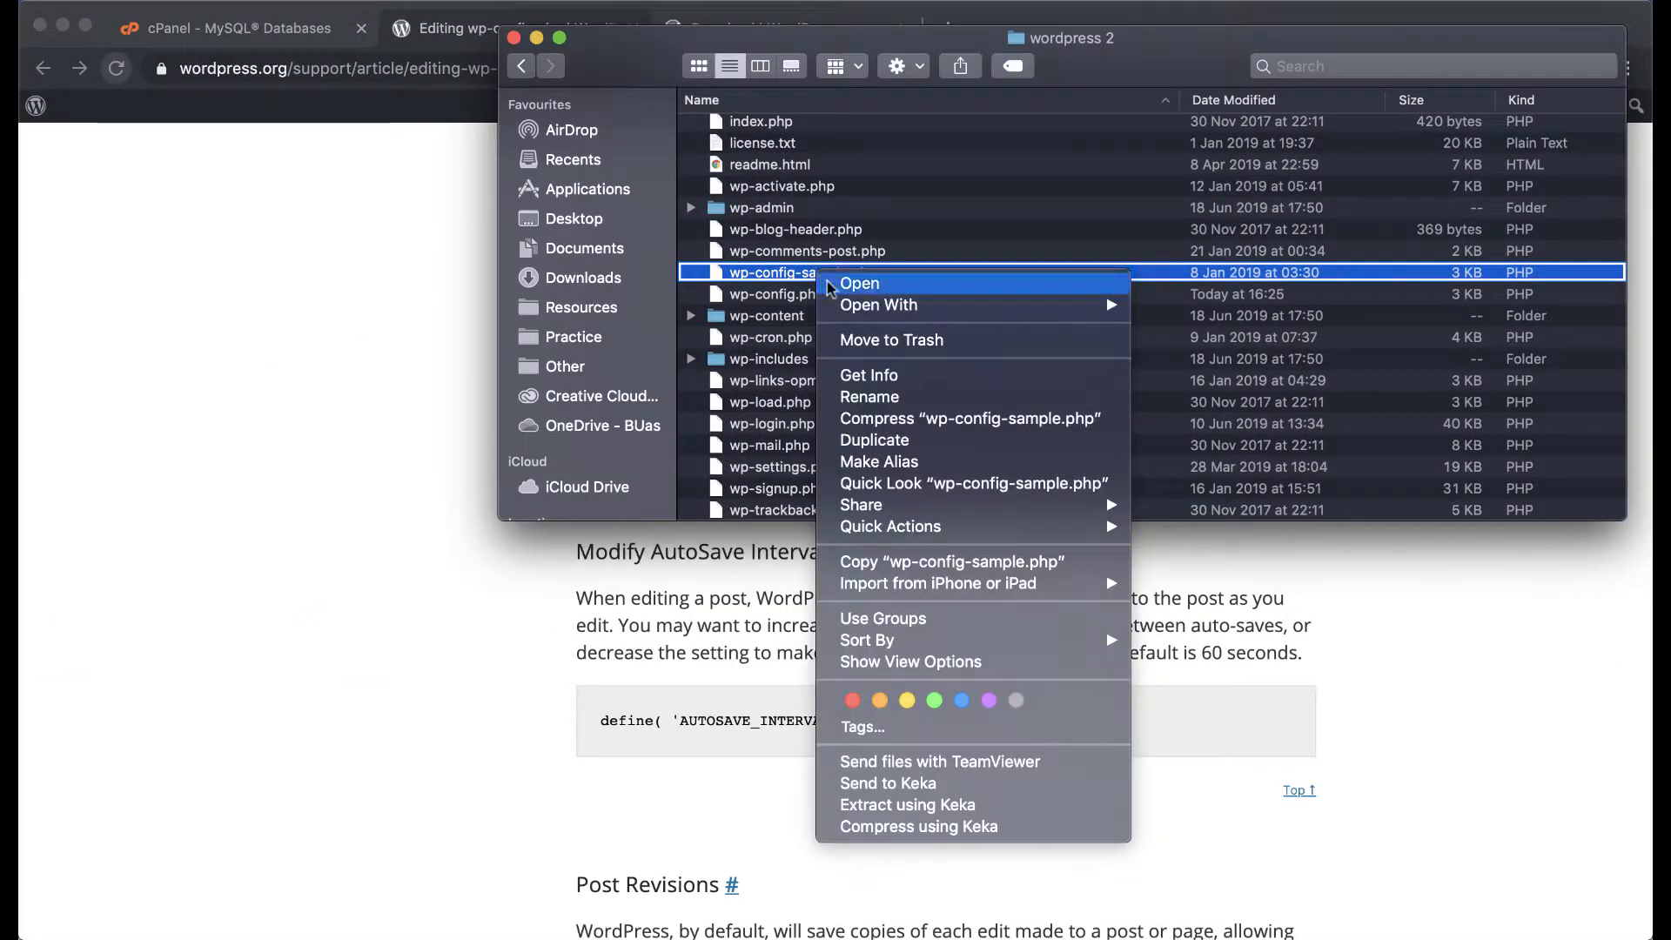
pyautogui.click(864, 338)
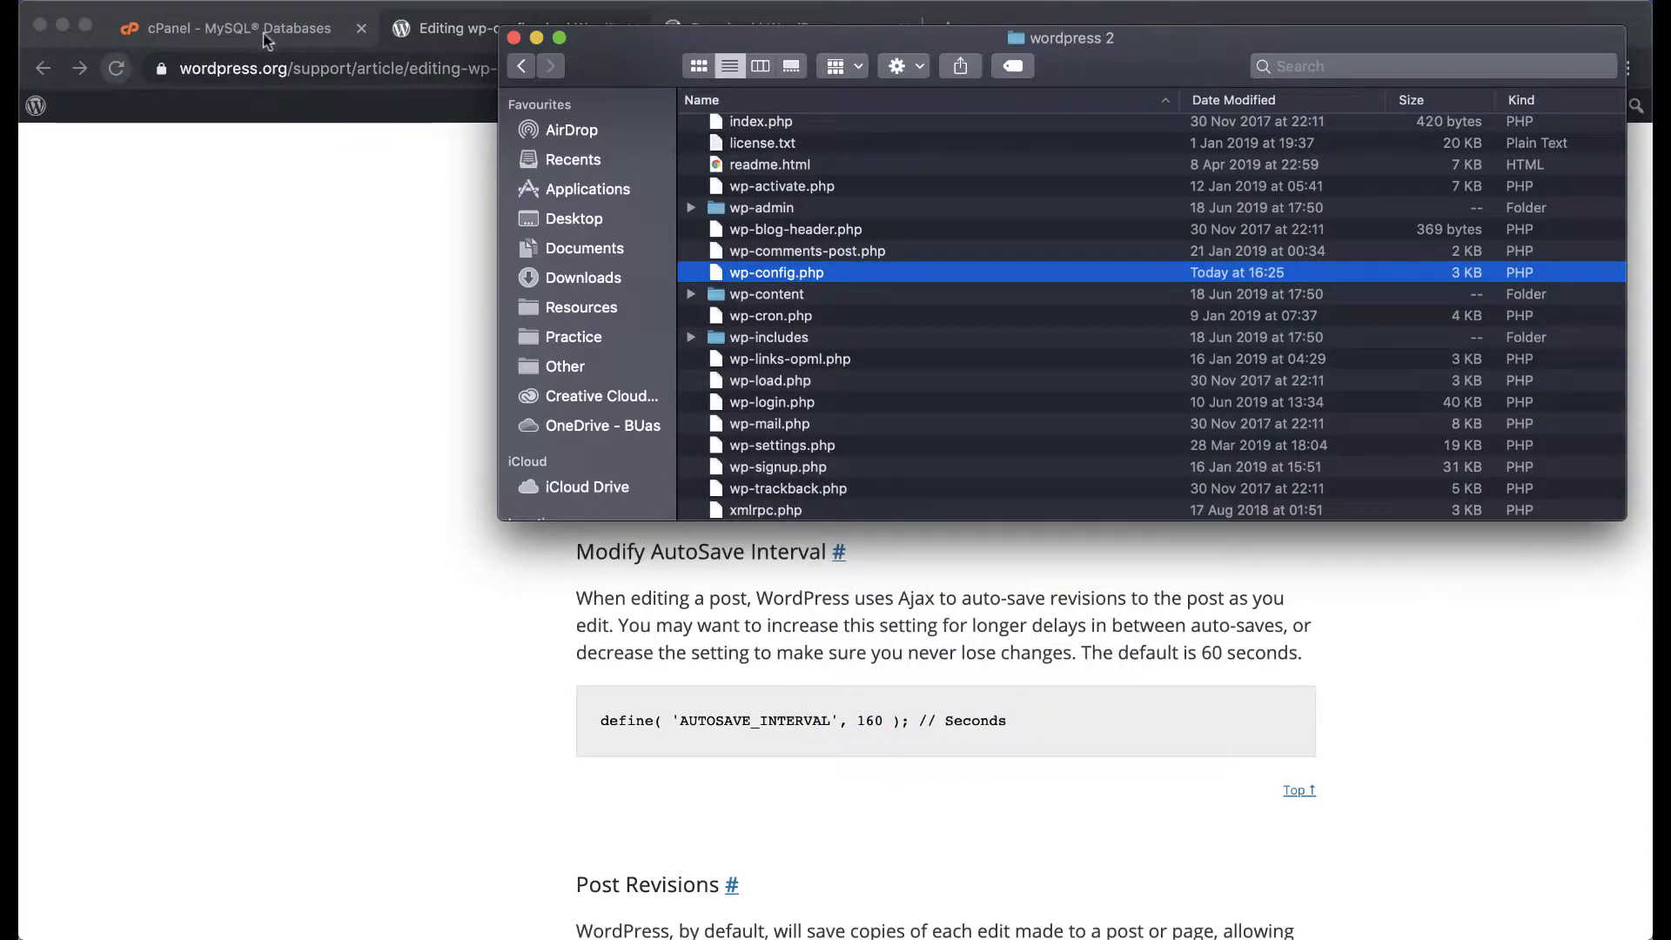
# Return to the How to install WordPress article and scroll to step 4 on uploading files
pyautogui.click(357, 180)
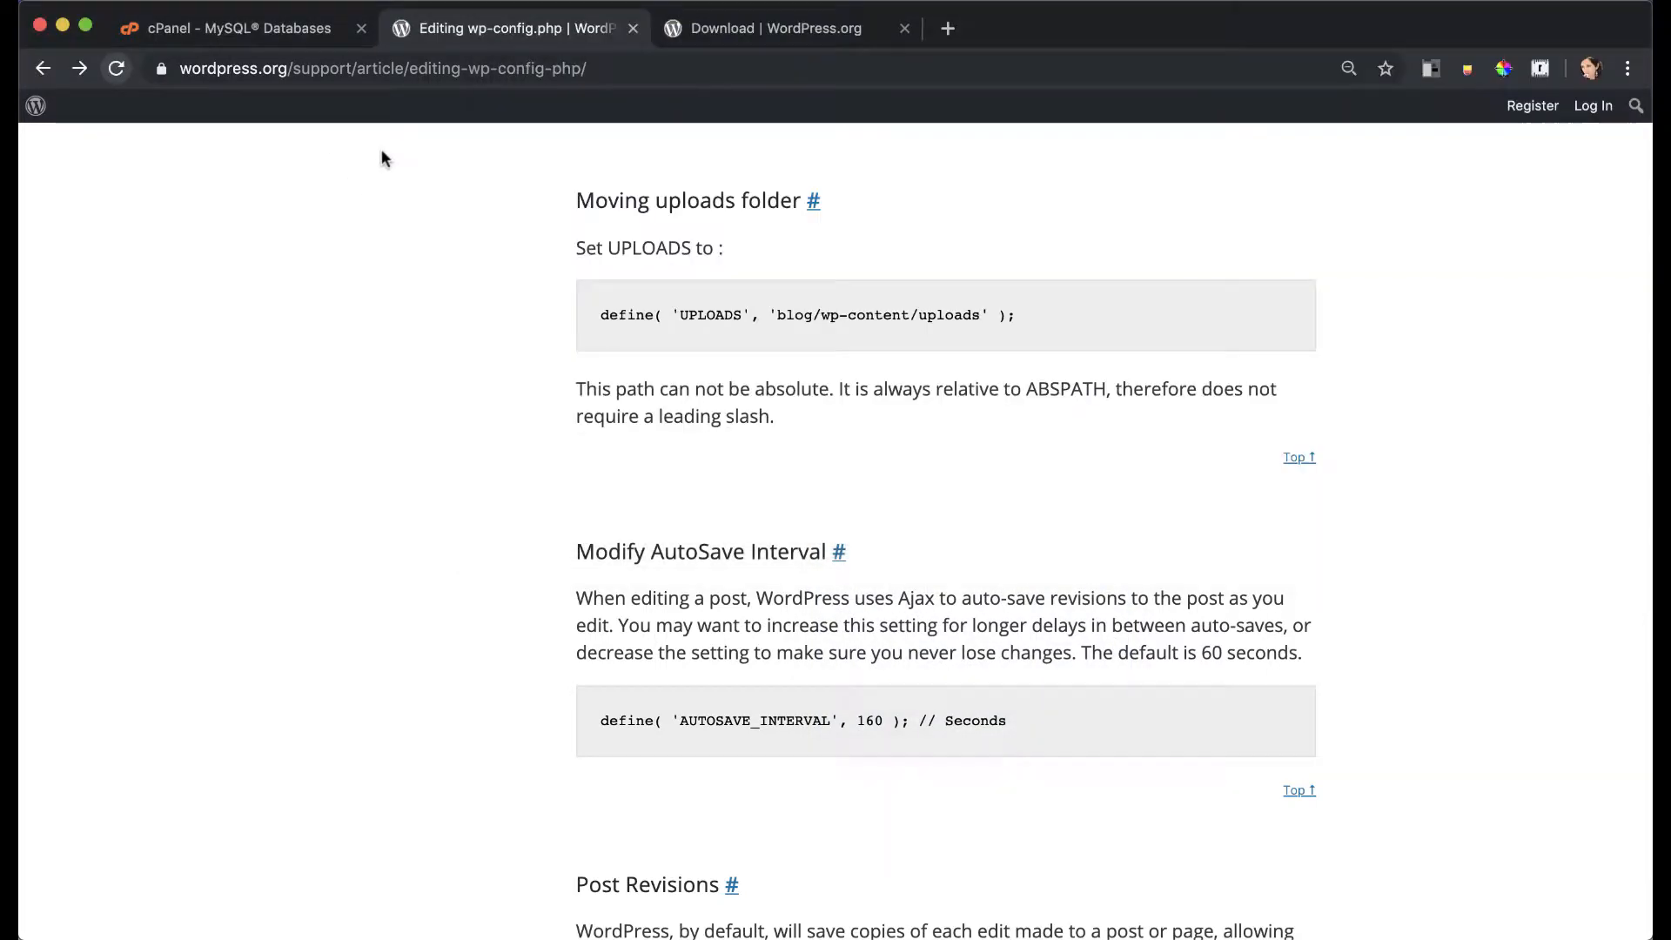
pyautogui.click(43, 68)
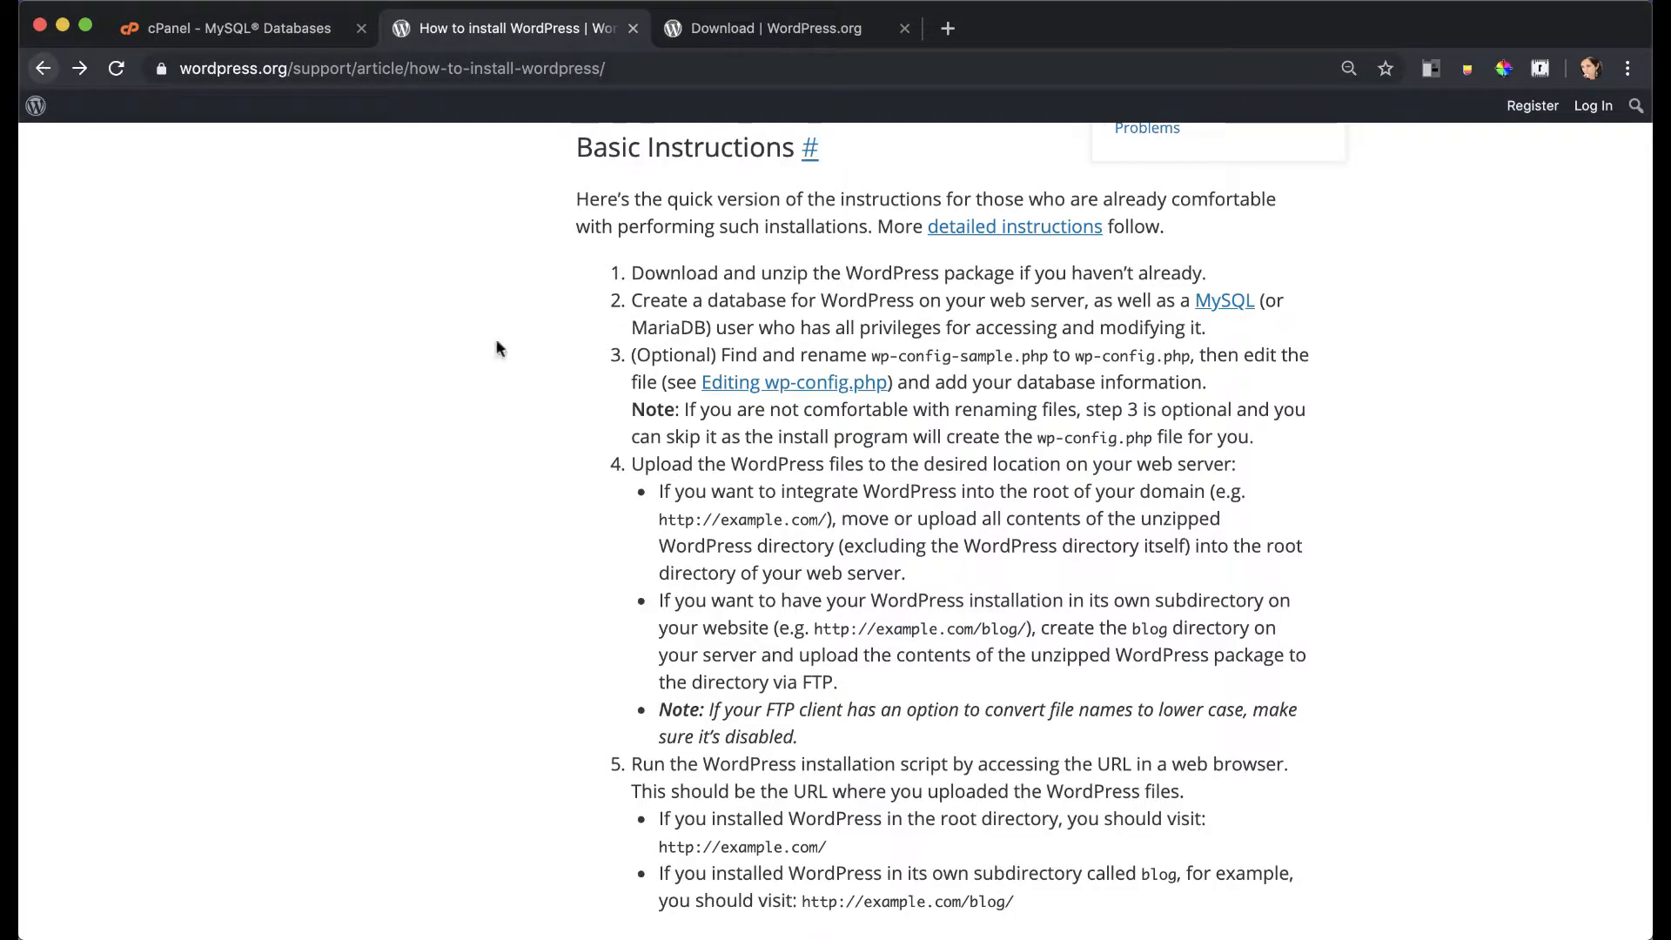
pyautogui.scroll(-2, 537, 511)
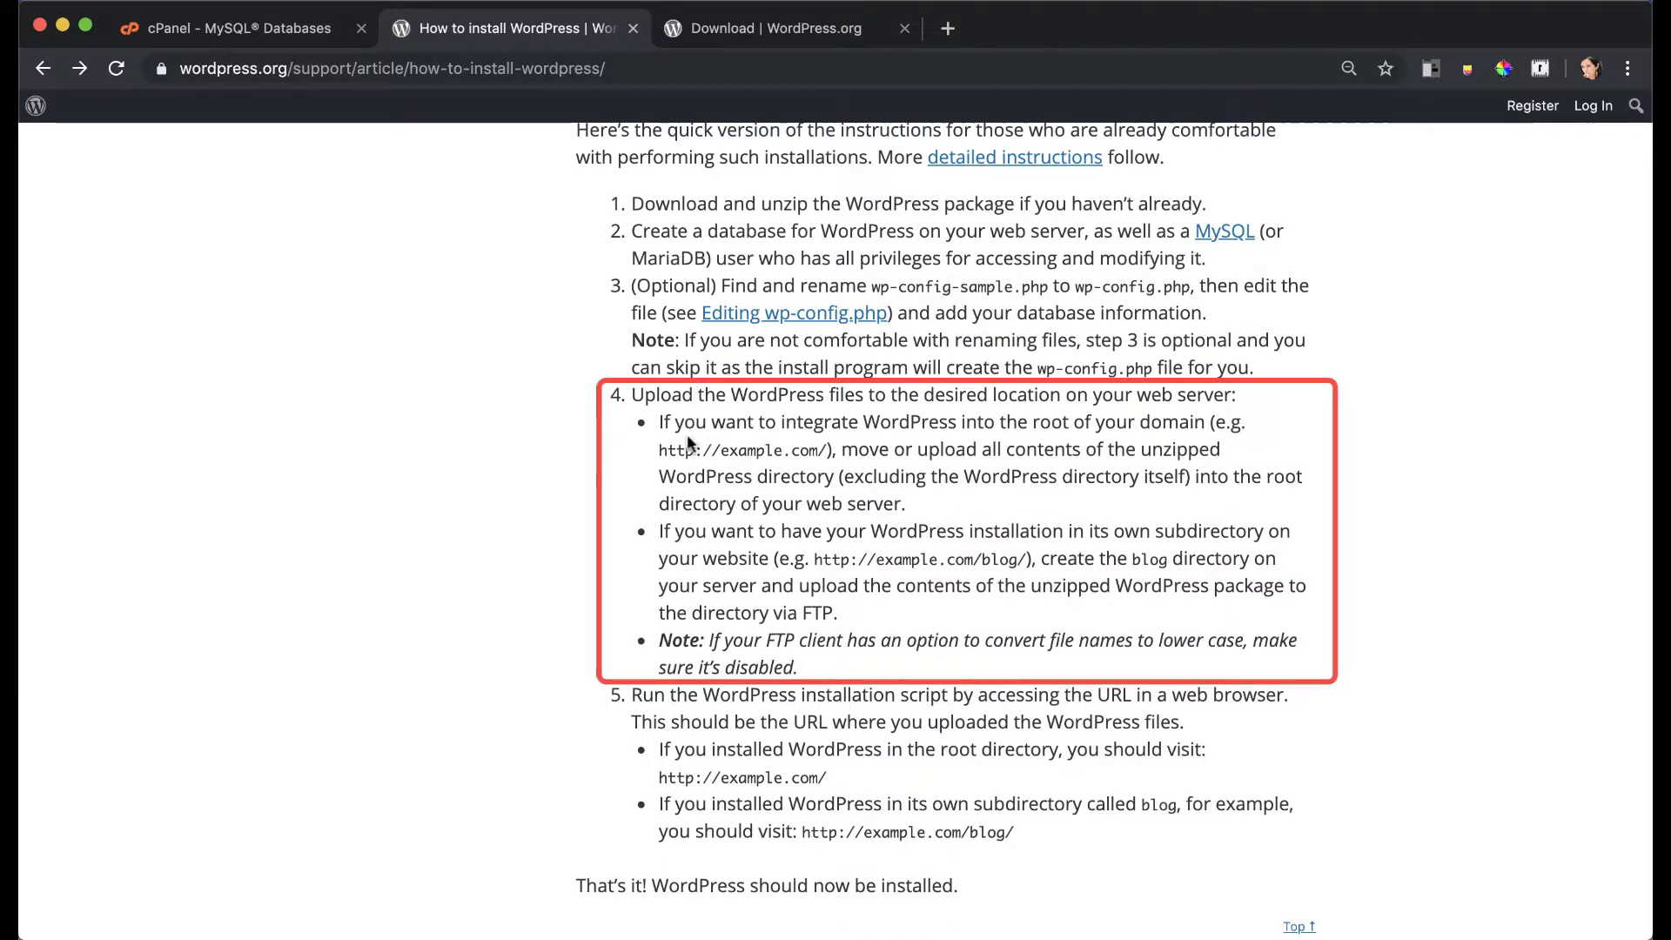
pyautogui.scroll(-1, 687, 435)
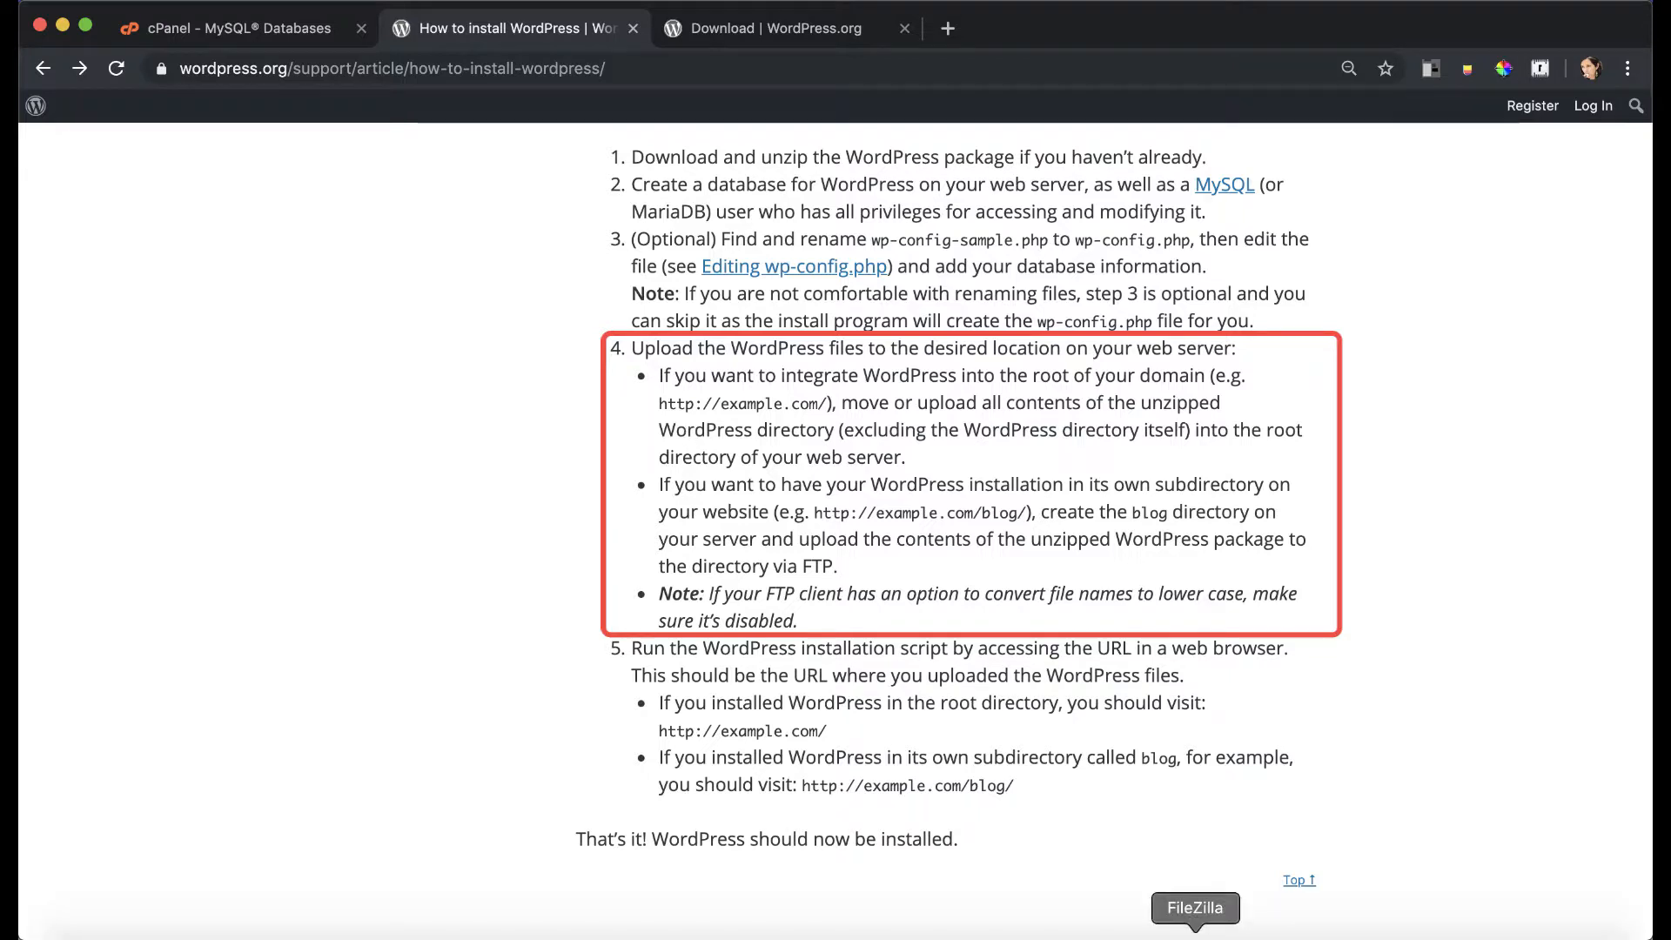
# In FileZilla, Quickconnect to host pr4.imem.nl with the FTP username and password
pyautogui.click(1195, 931)
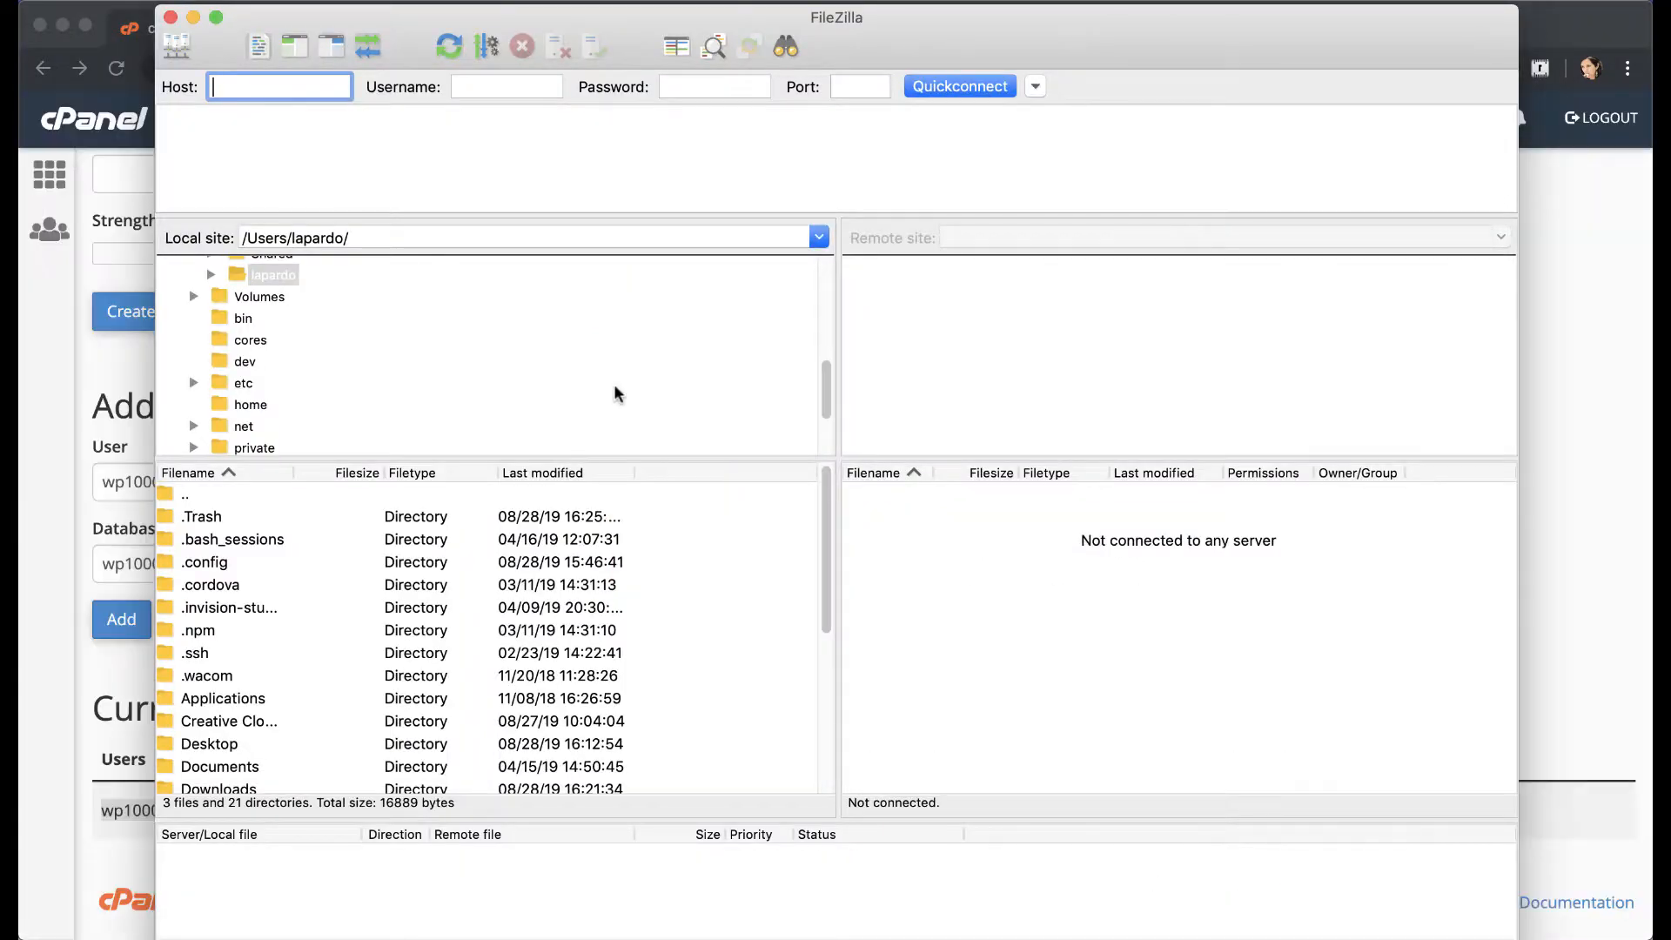
pyautogui.write('pr4.im')
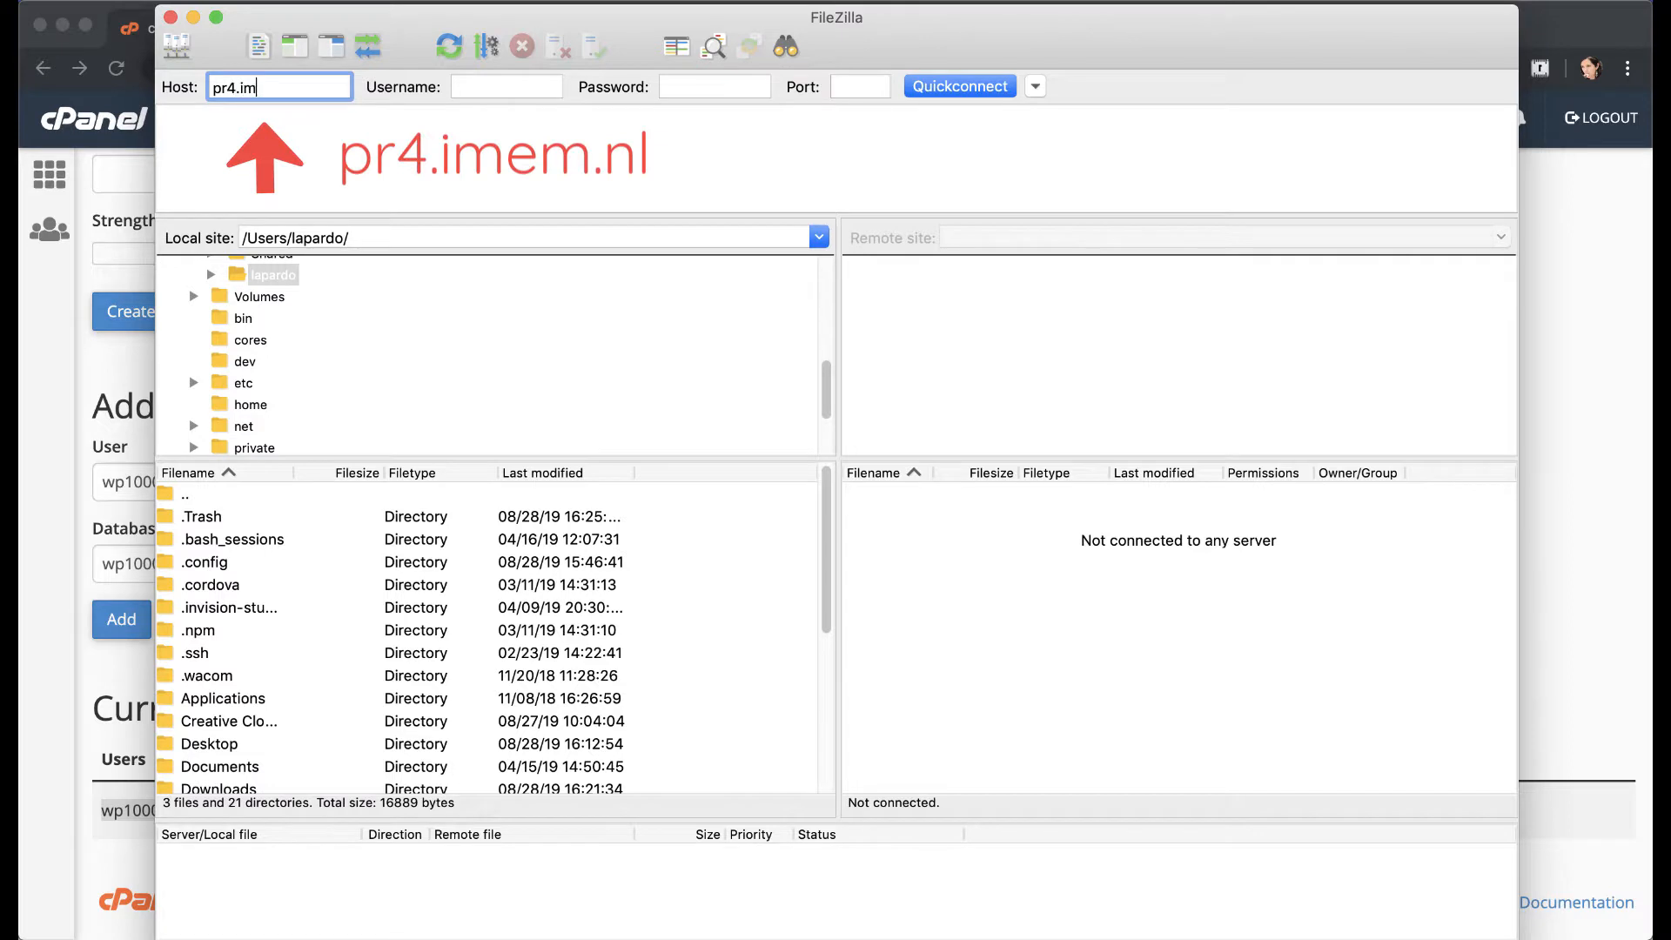
pyautogui.write('em.nl')
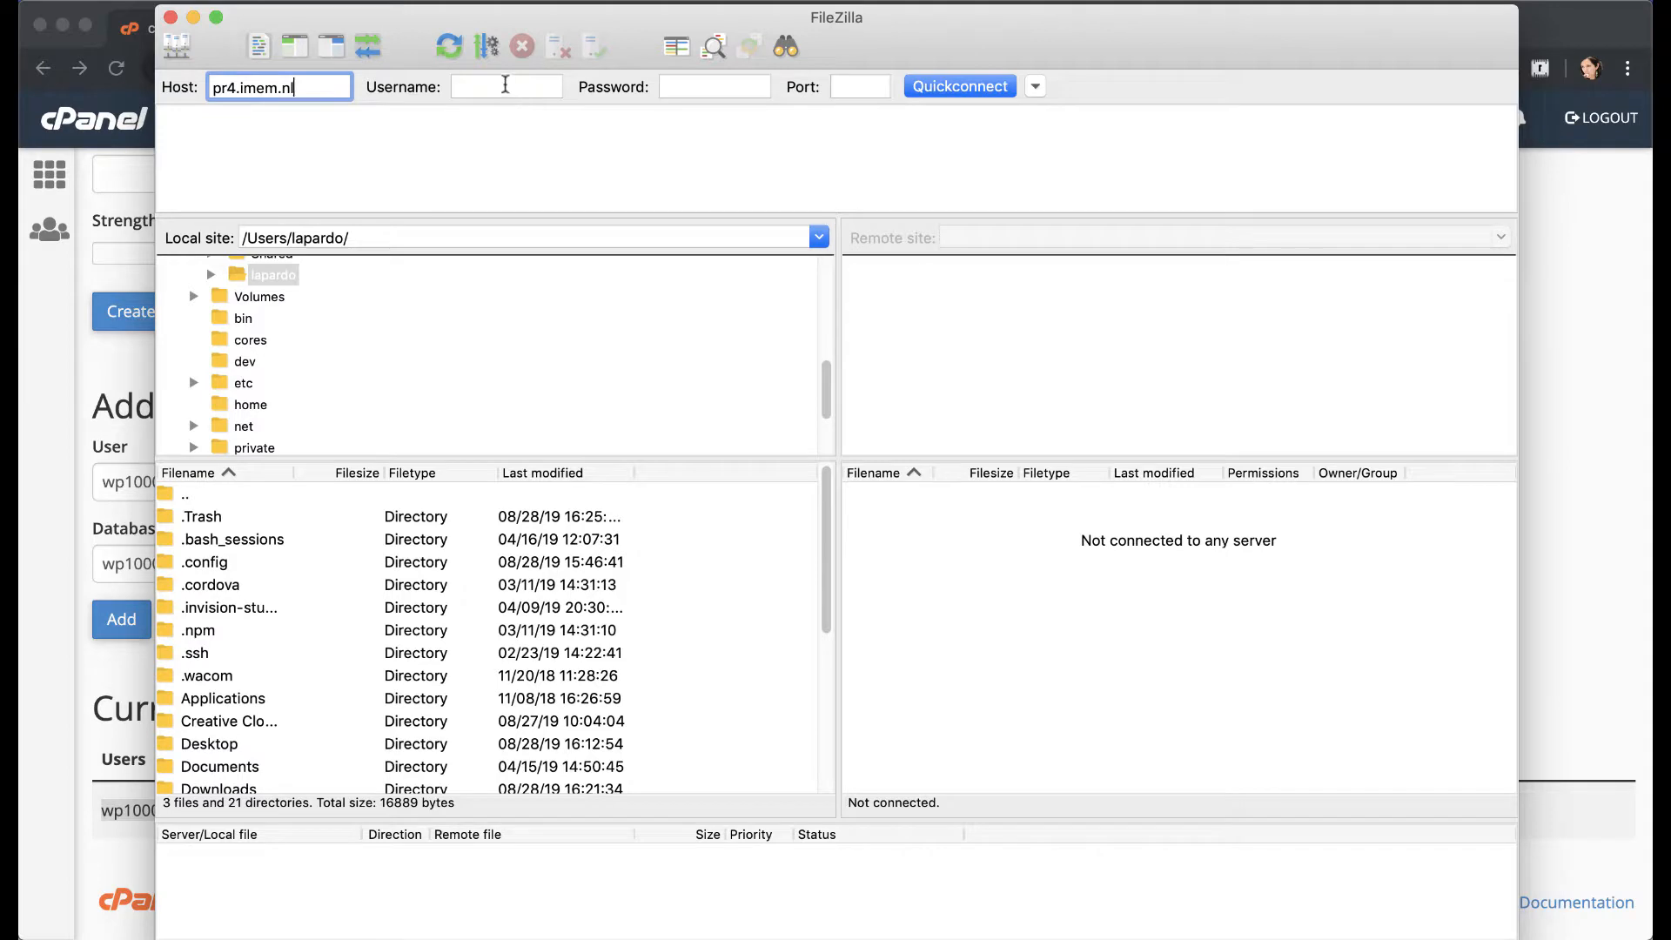
pyautogui.click(505, 84)
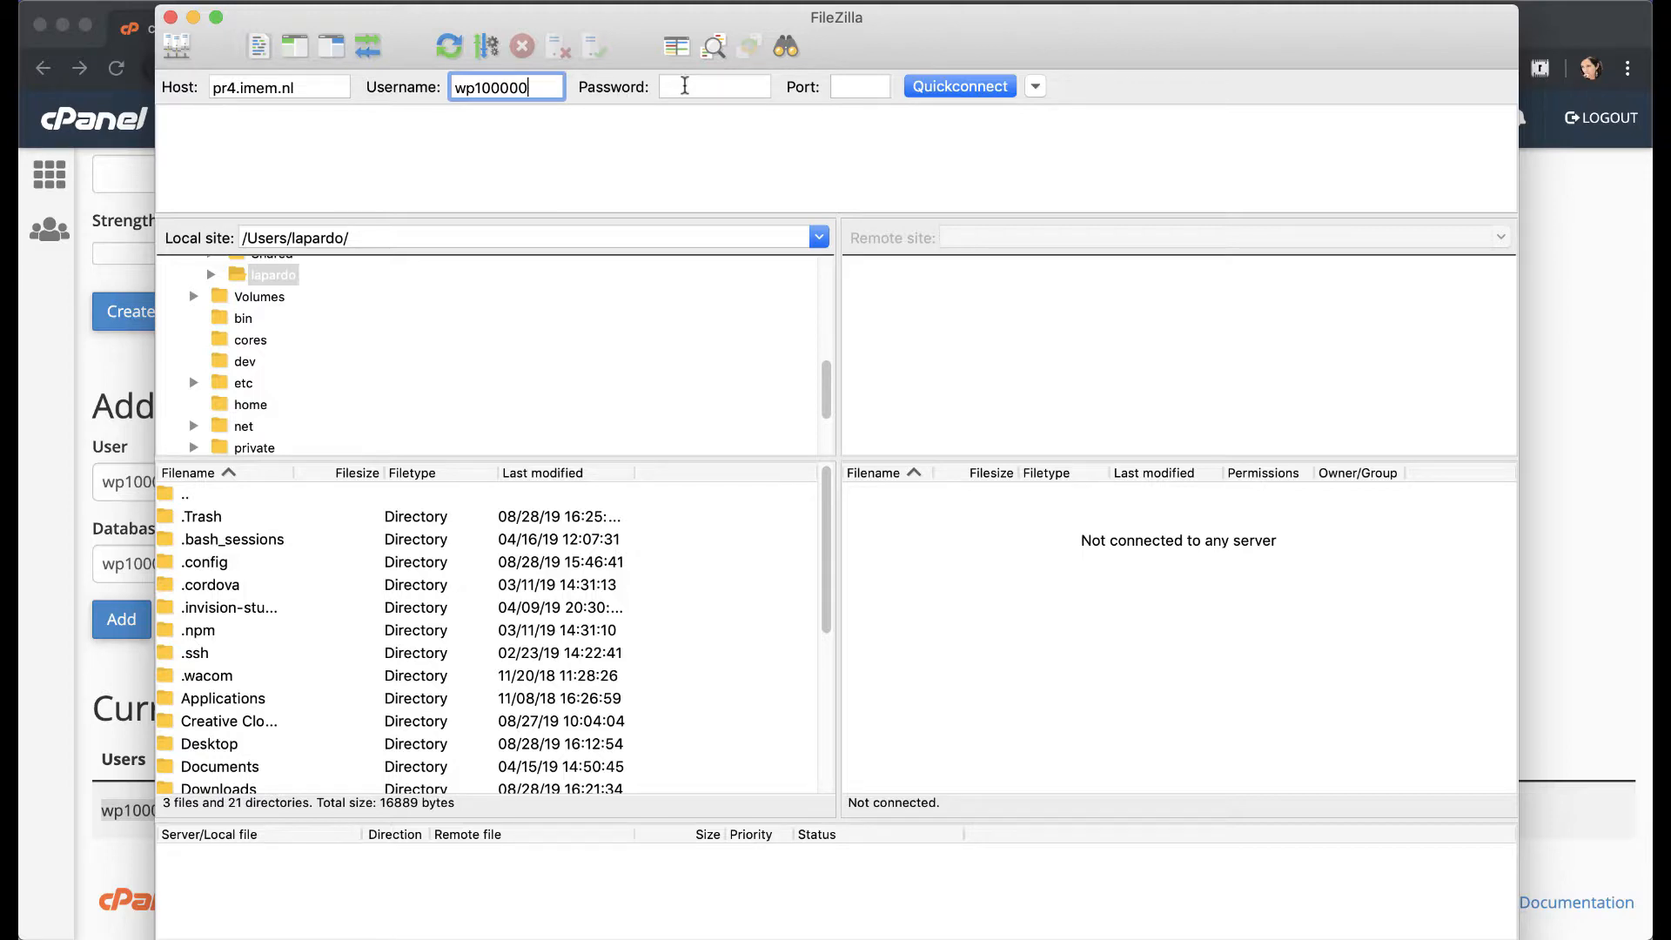
pyautogui.click(684, 85)
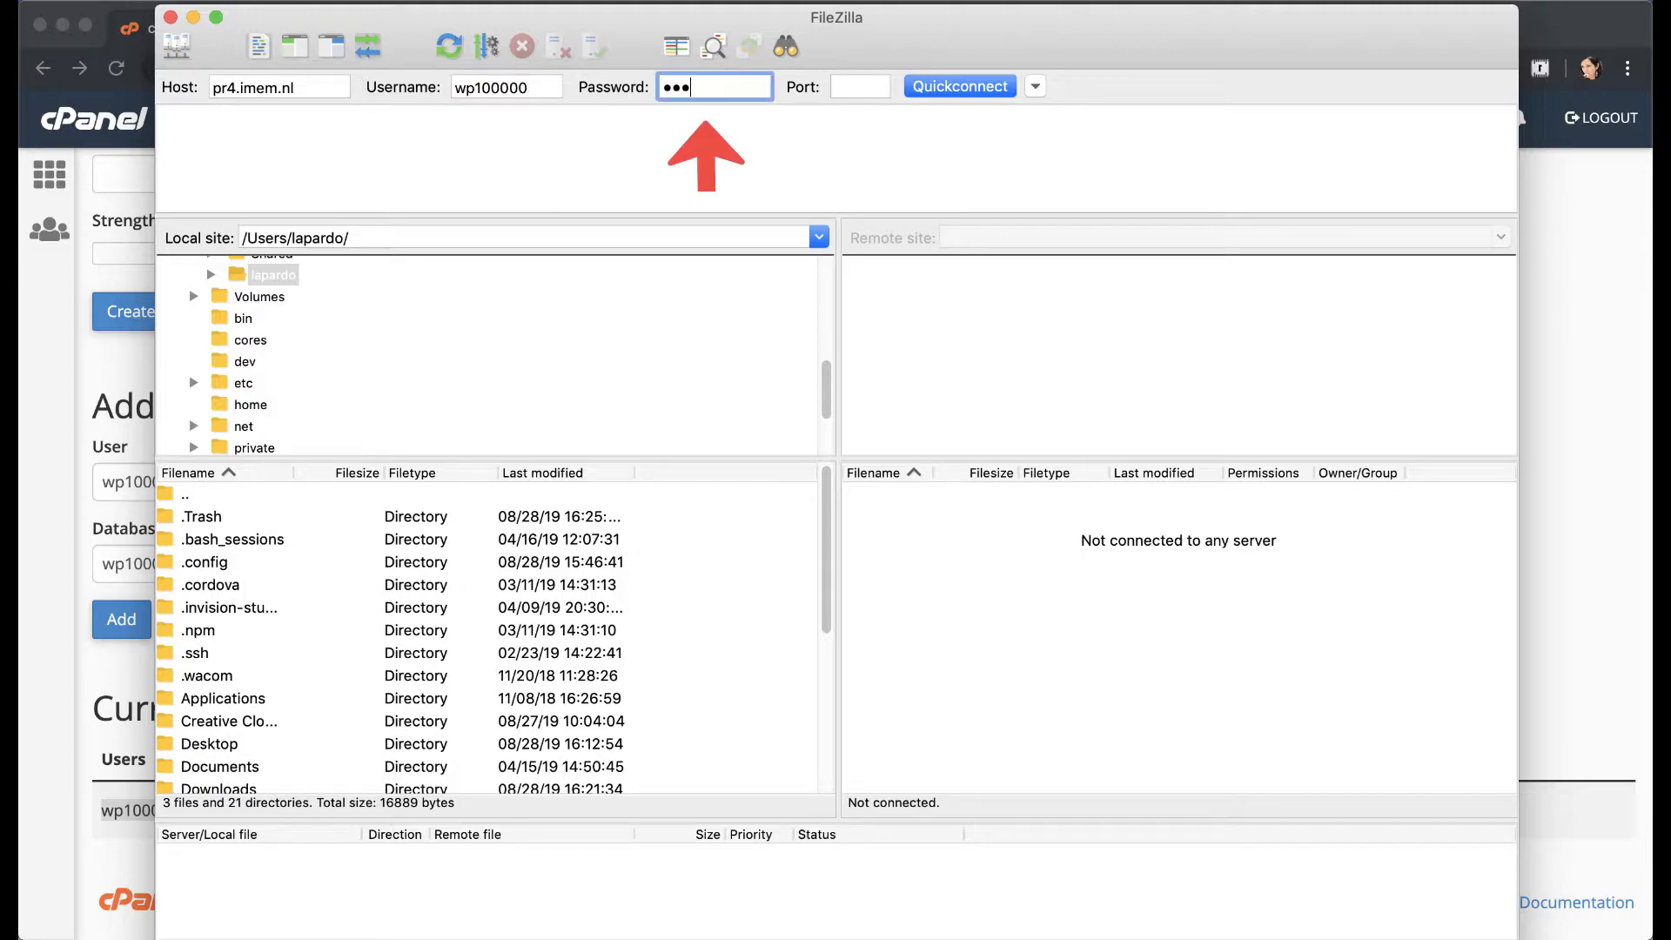
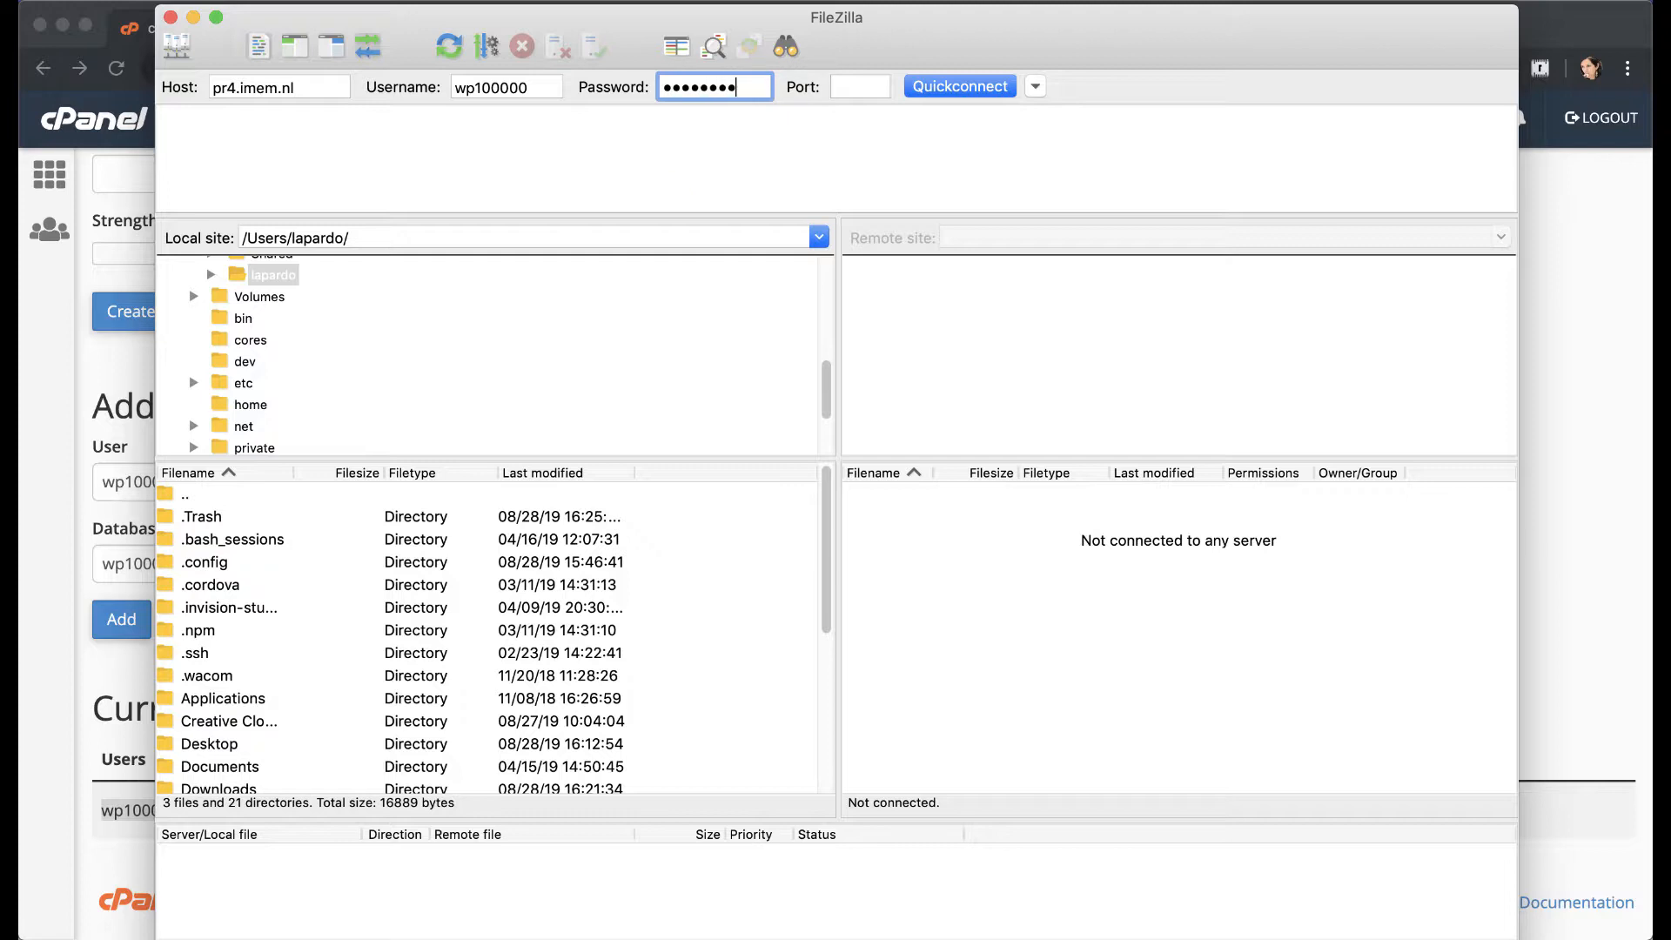
pyautogui.click(976, 90)
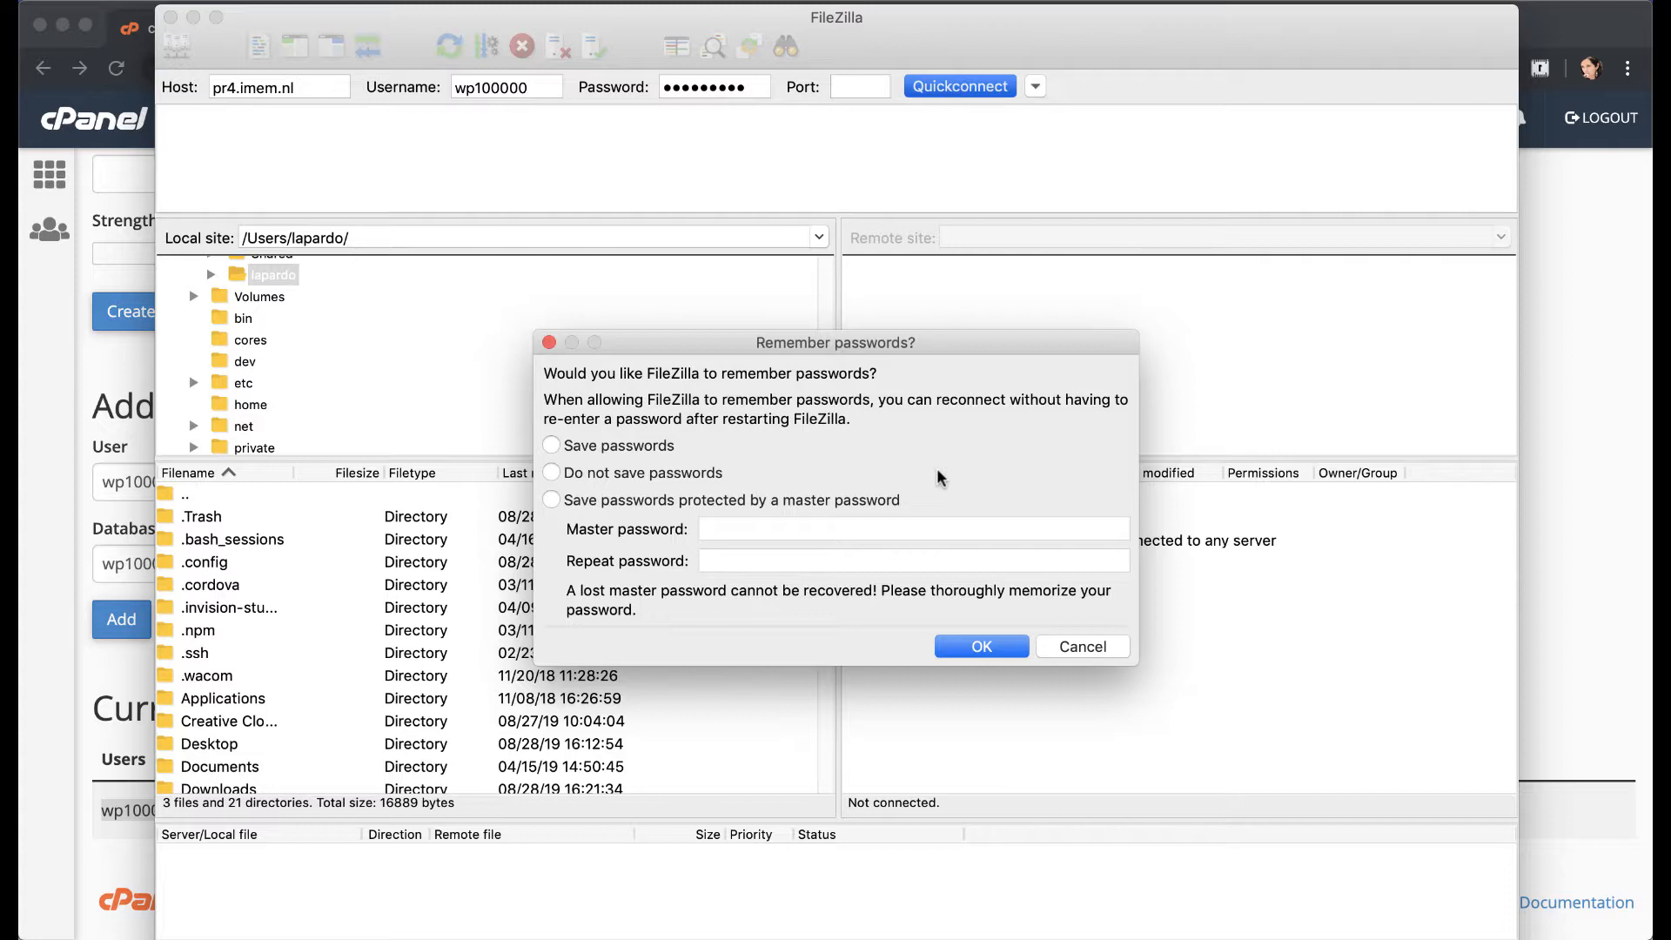
# Choose to save passwords and always trust the server's certificate to complete the connection
pyautogui.click(552, 445)
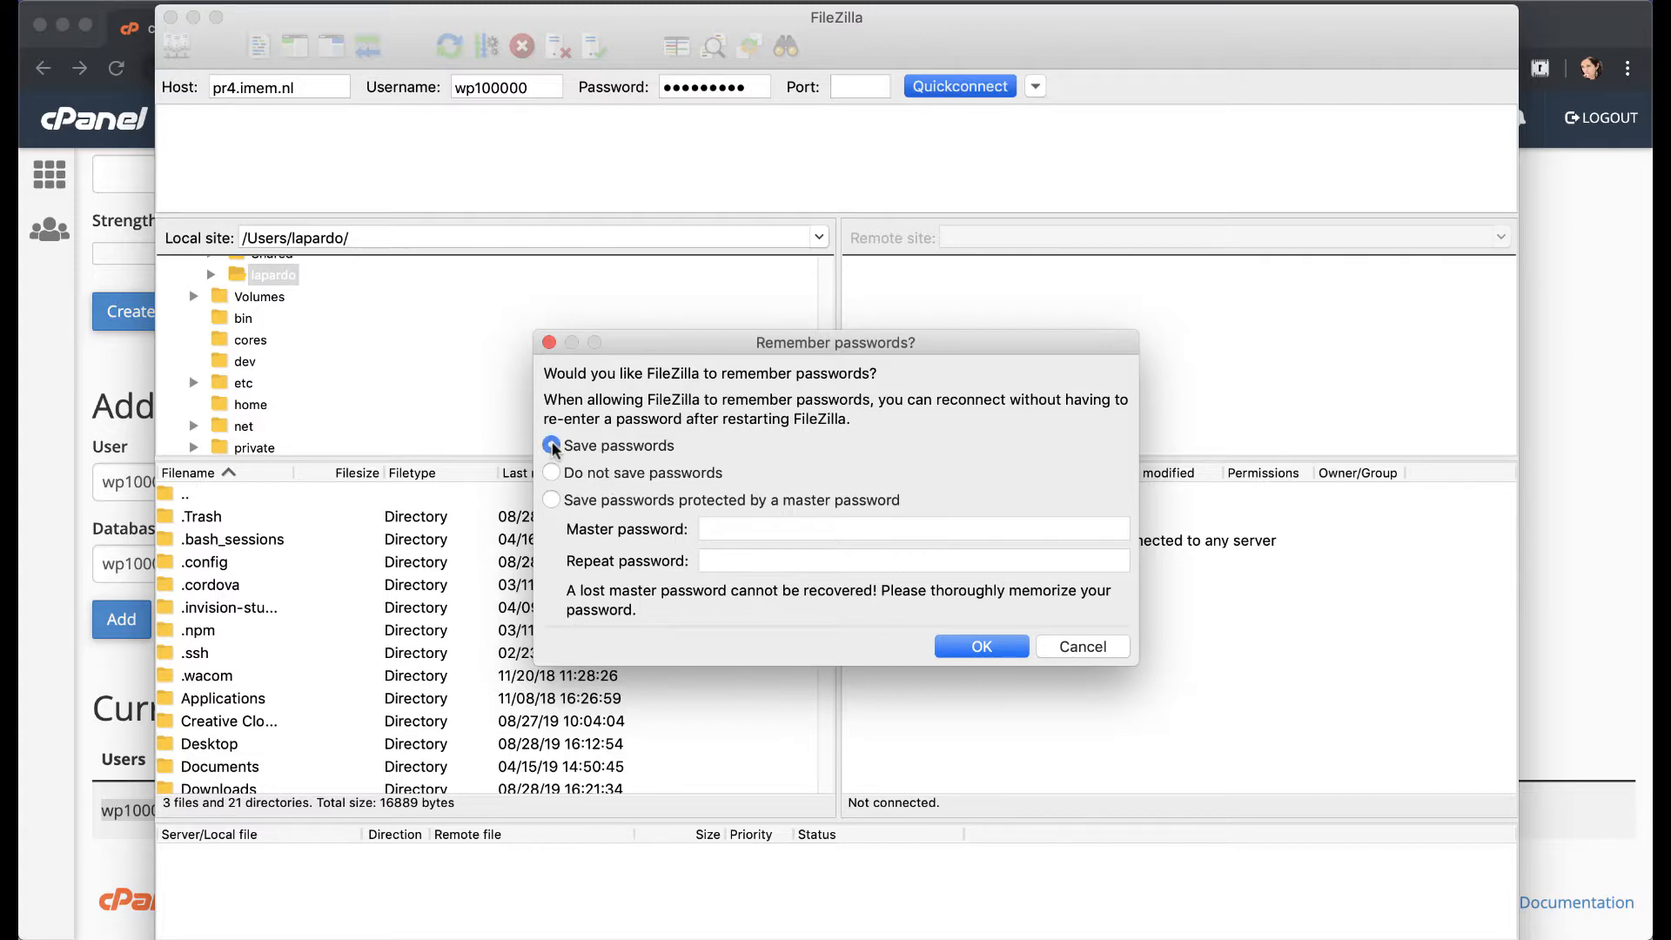
pyautogui.click(981, 647)
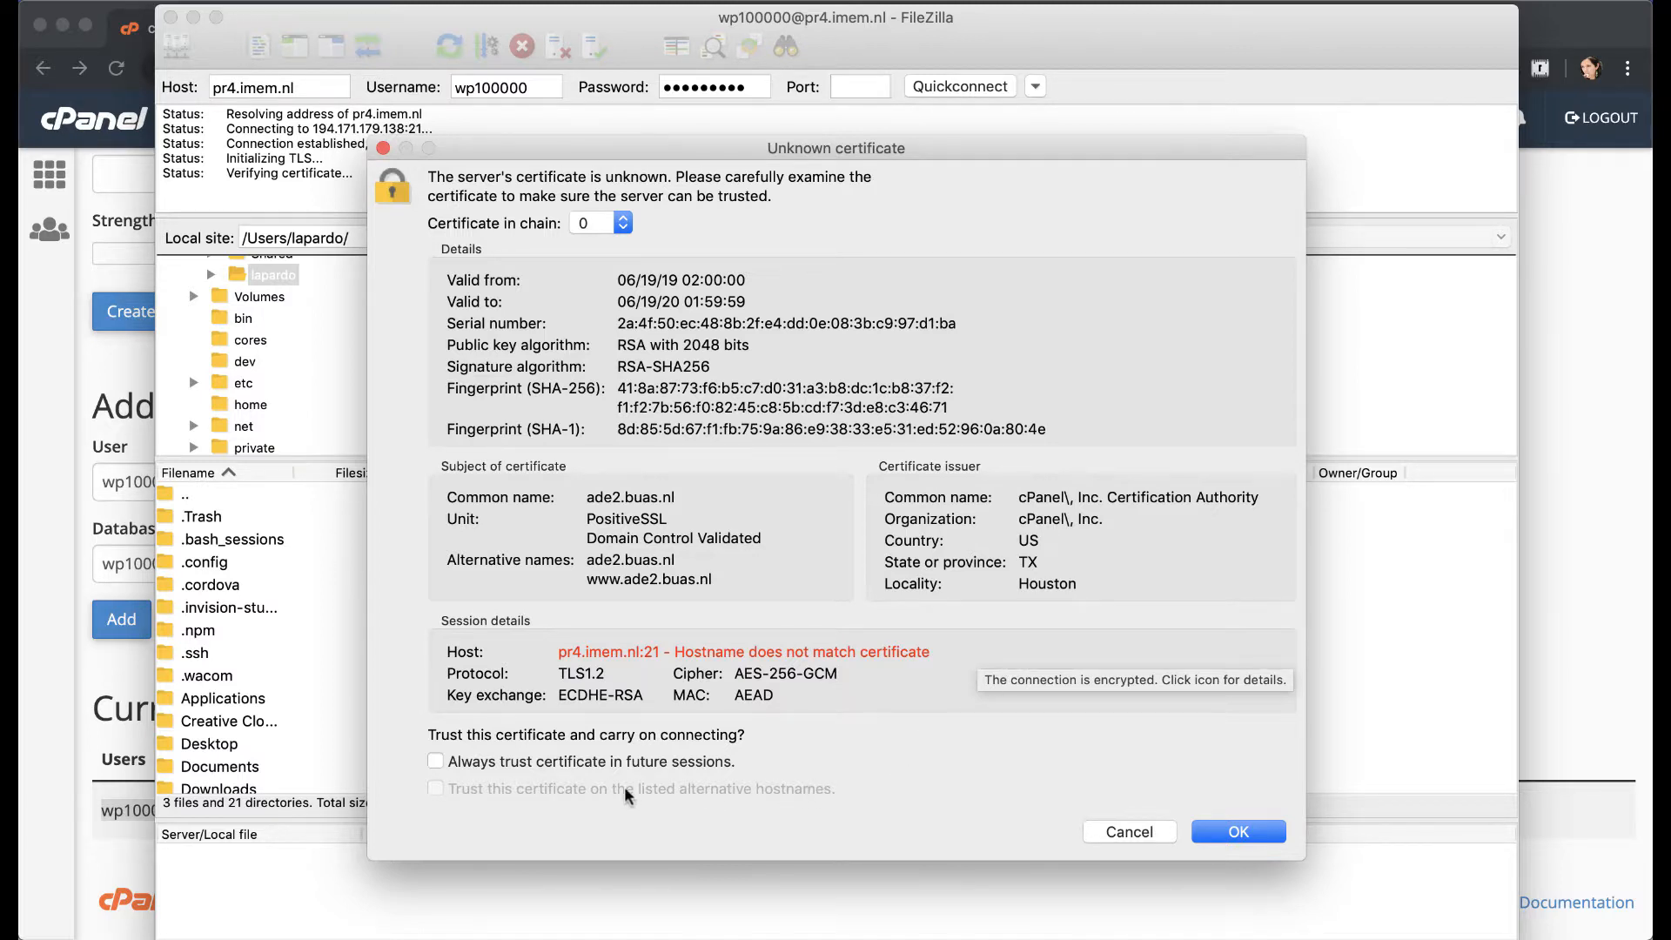
pyautogui.click(436, 761)
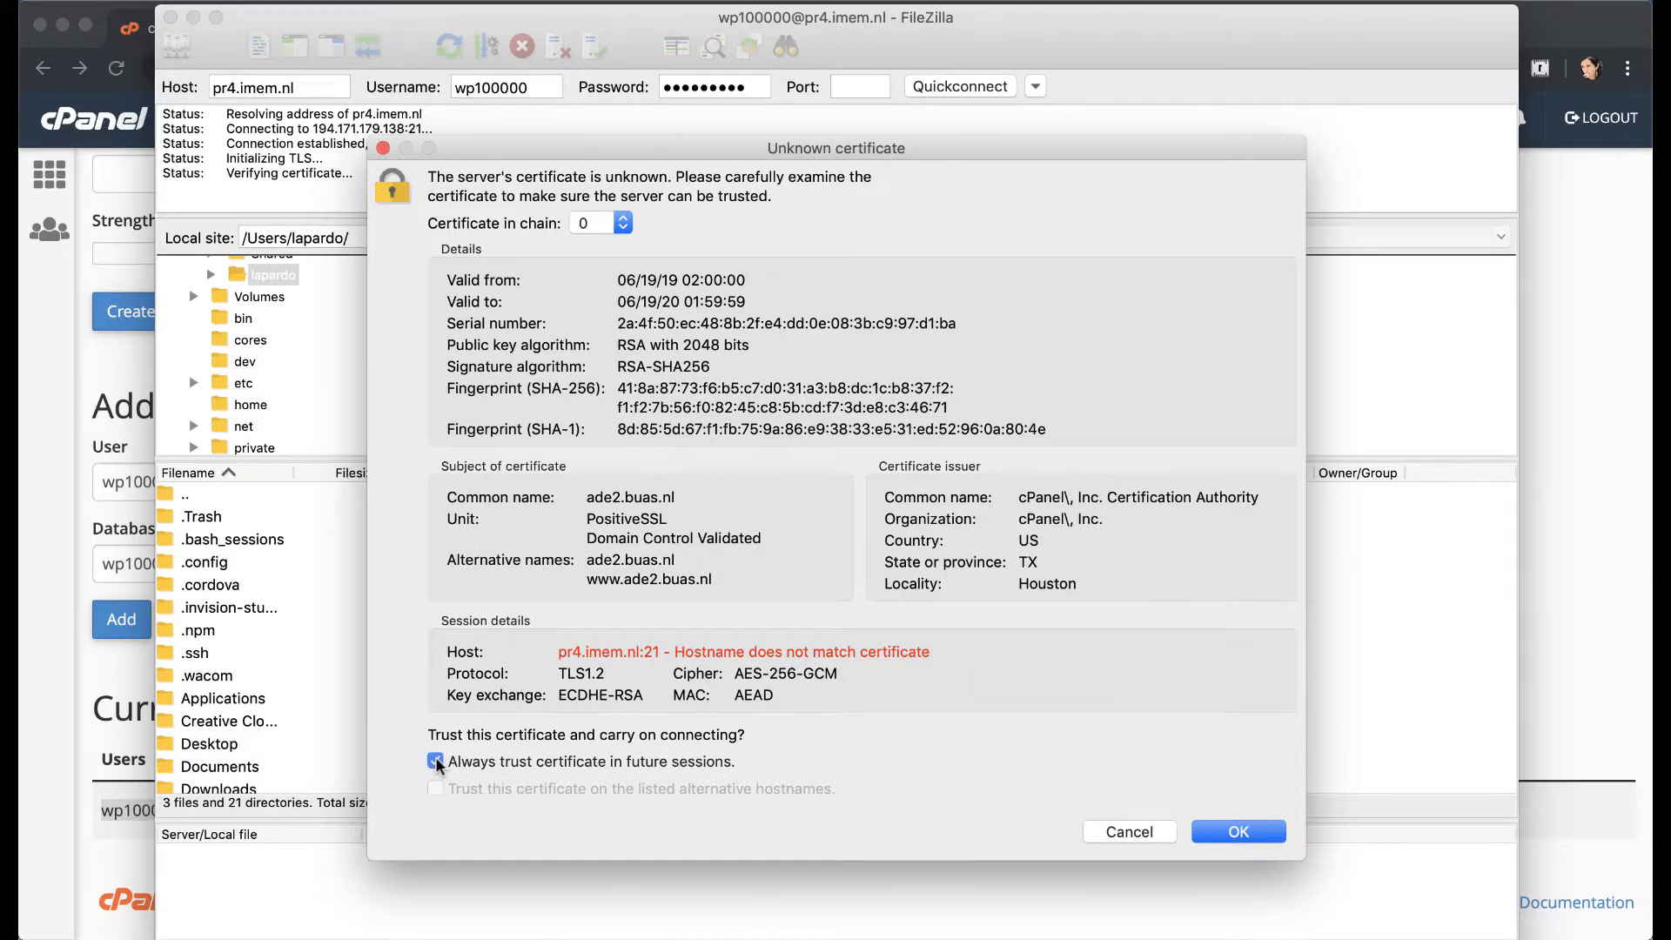
pyautogui.click(1239, 833)
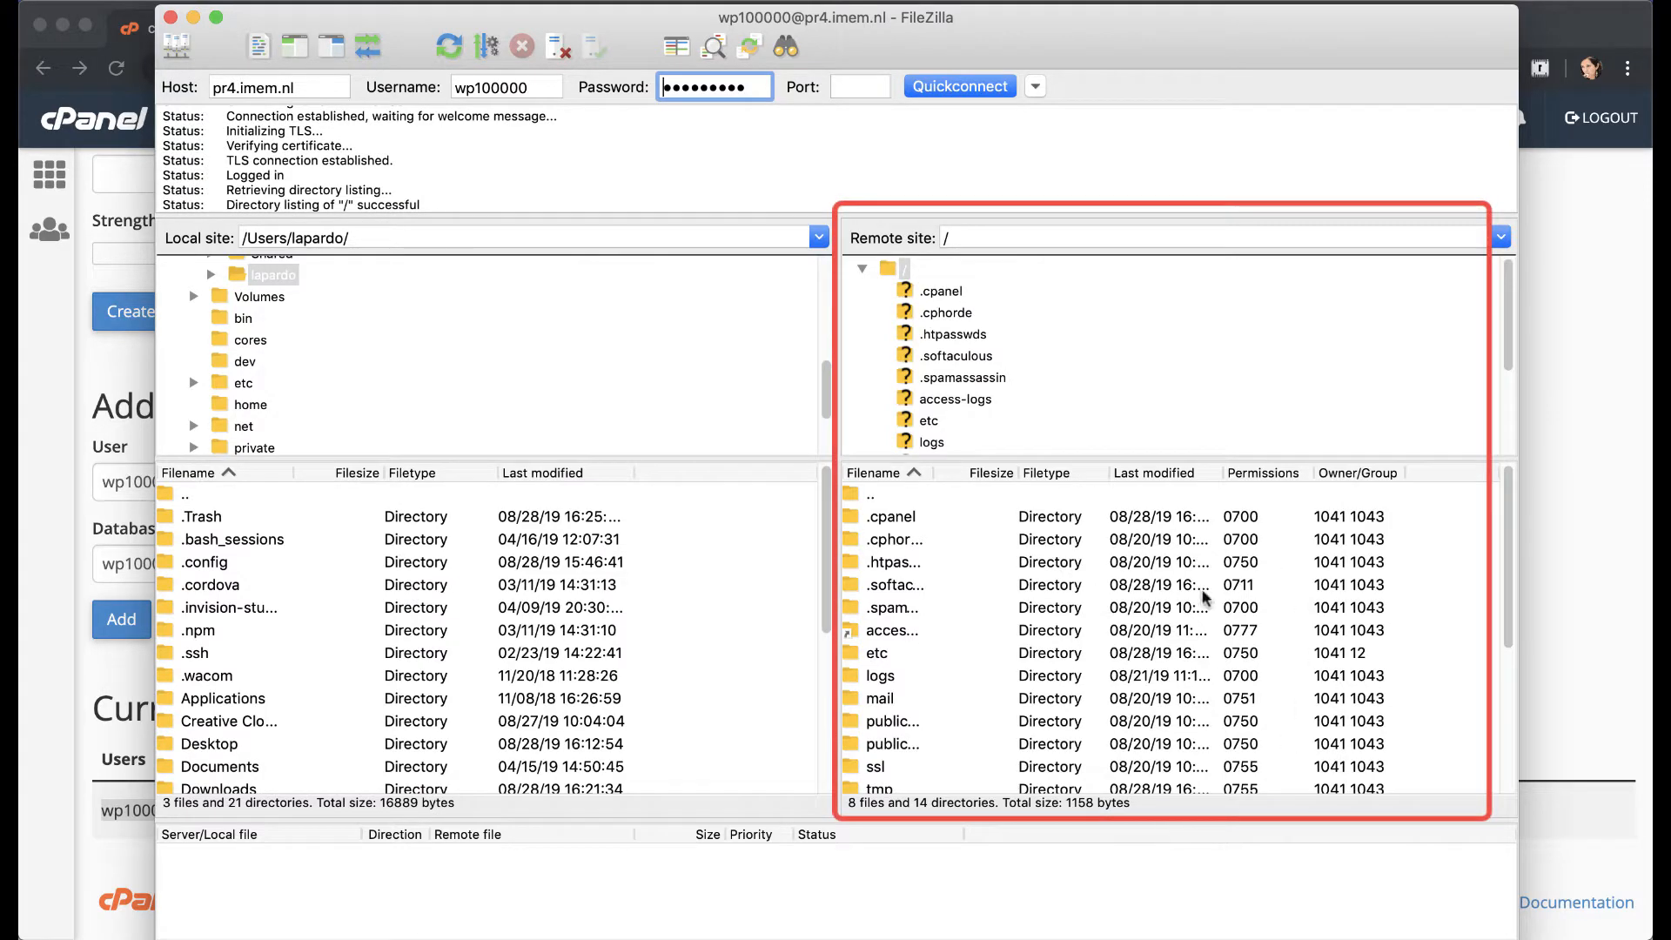
pyautogui.click(61, 403)
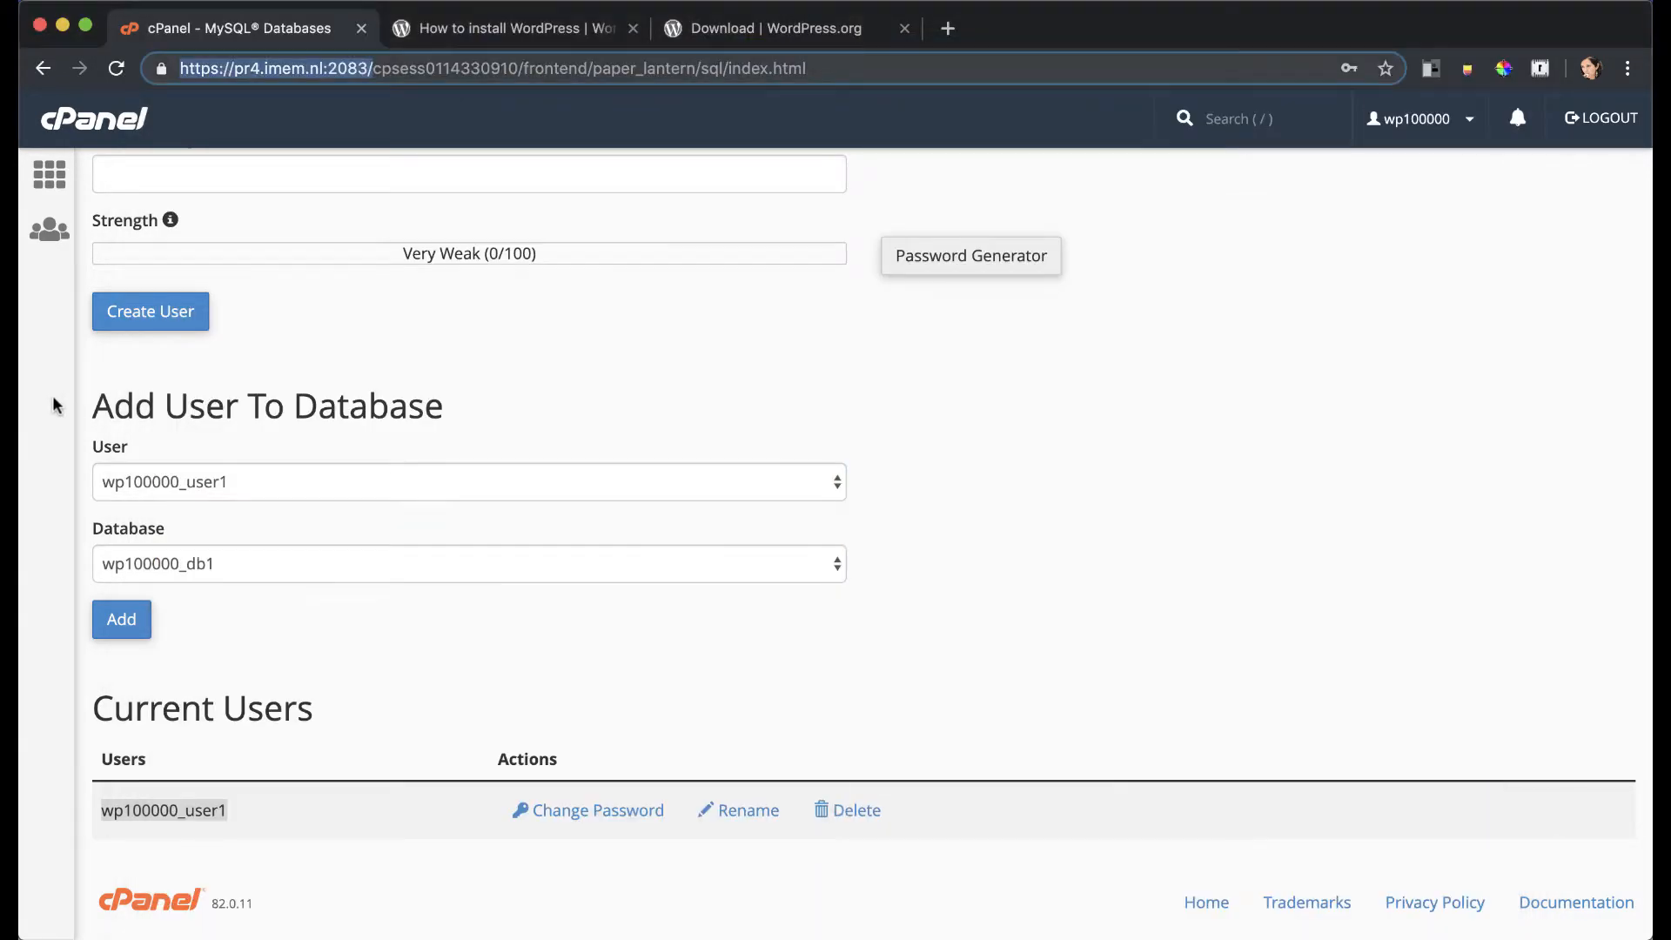
# Switch to the How to install WordPress tab showing step 4 on uploading files
pyautogui.click(479, 28)
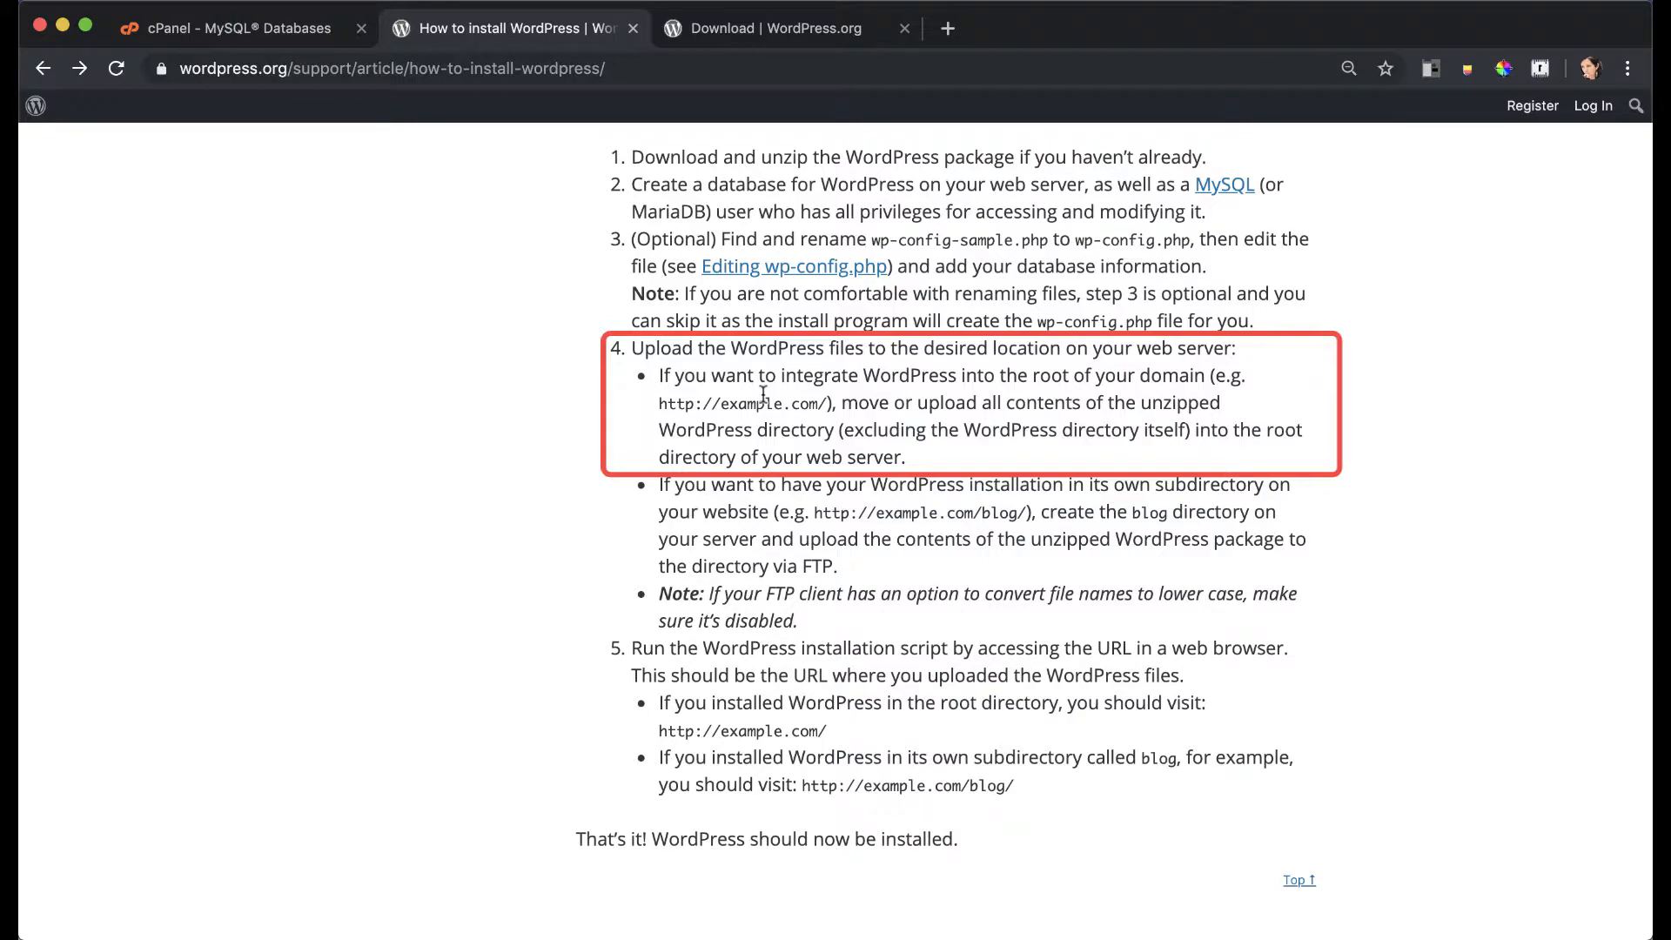
# Widen FileZilla's remote Filename column and open the server's public_html folder
pyautogui.hotkey('ctrl', 'Up')
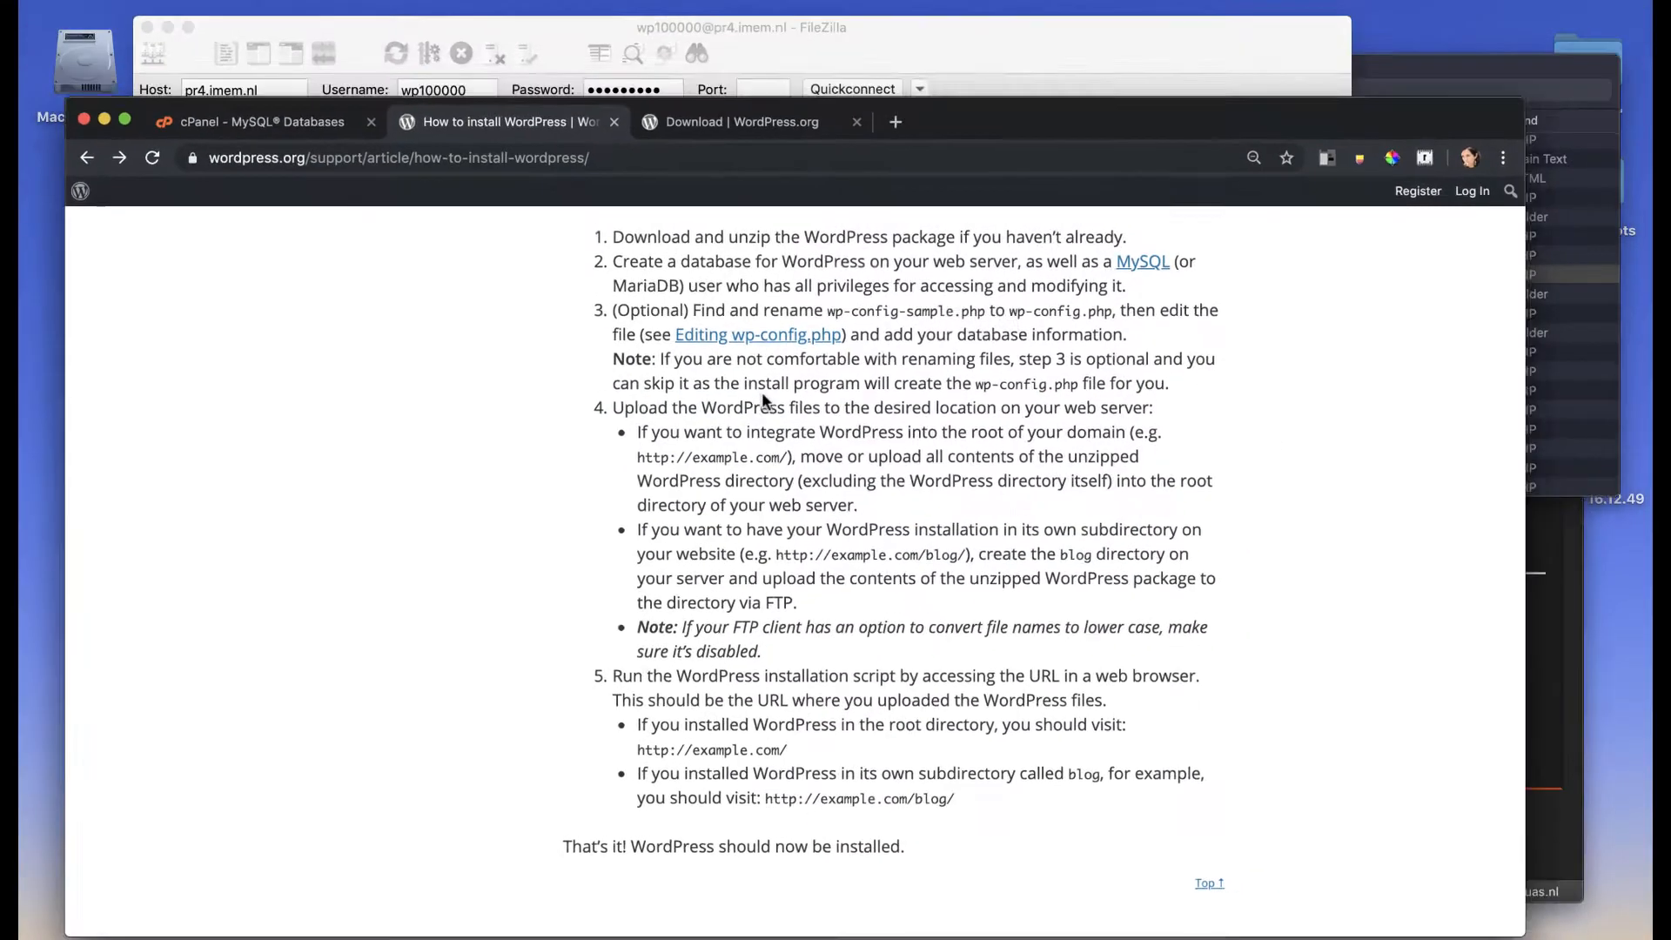
pyautogui.click(594, 346)
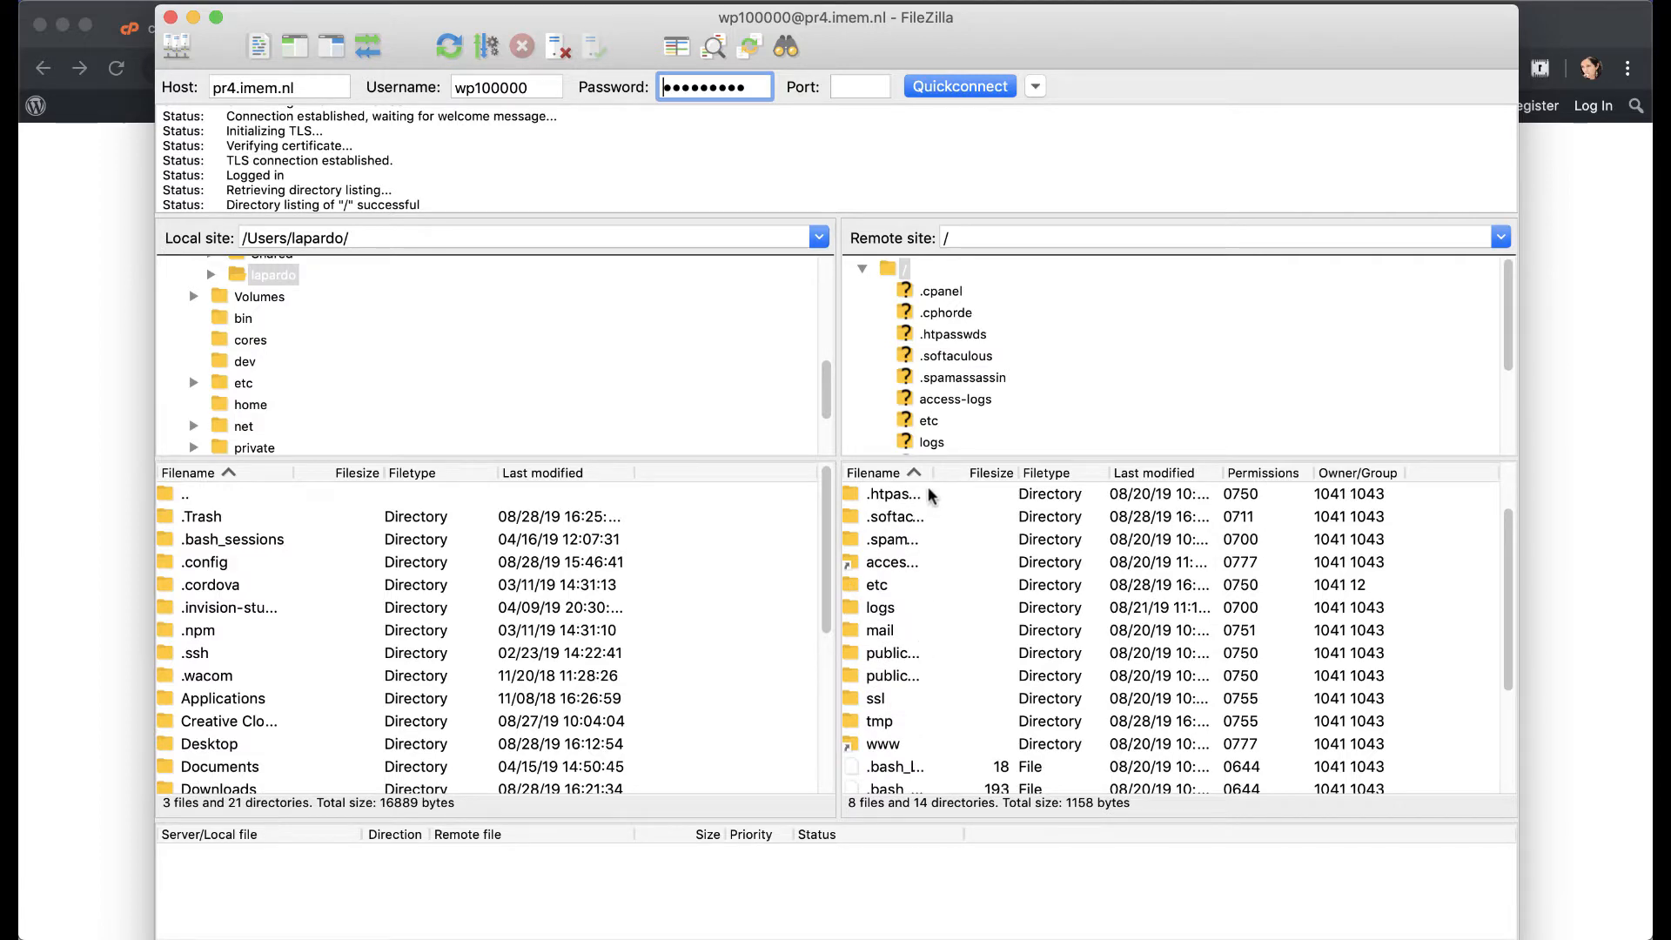
pyautogui.moveTo(932, 470); pyautogui.dragTo(1010, 474)
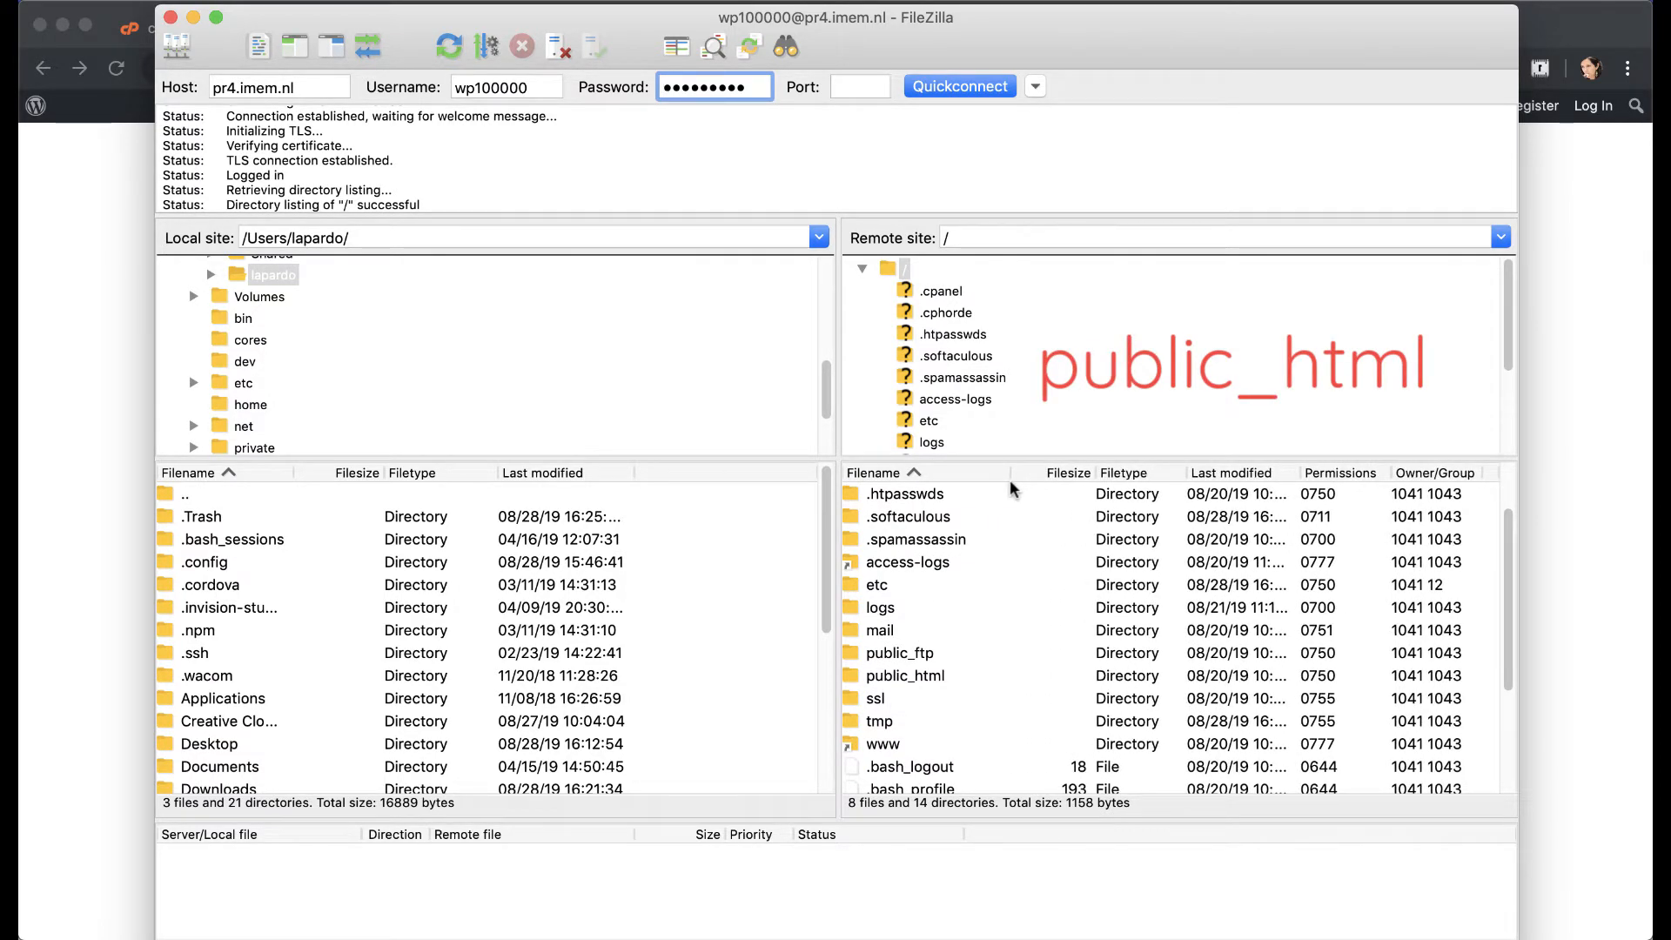
pyautogui.click(921, 677)
pyautogui.doubleClick(894, 677)
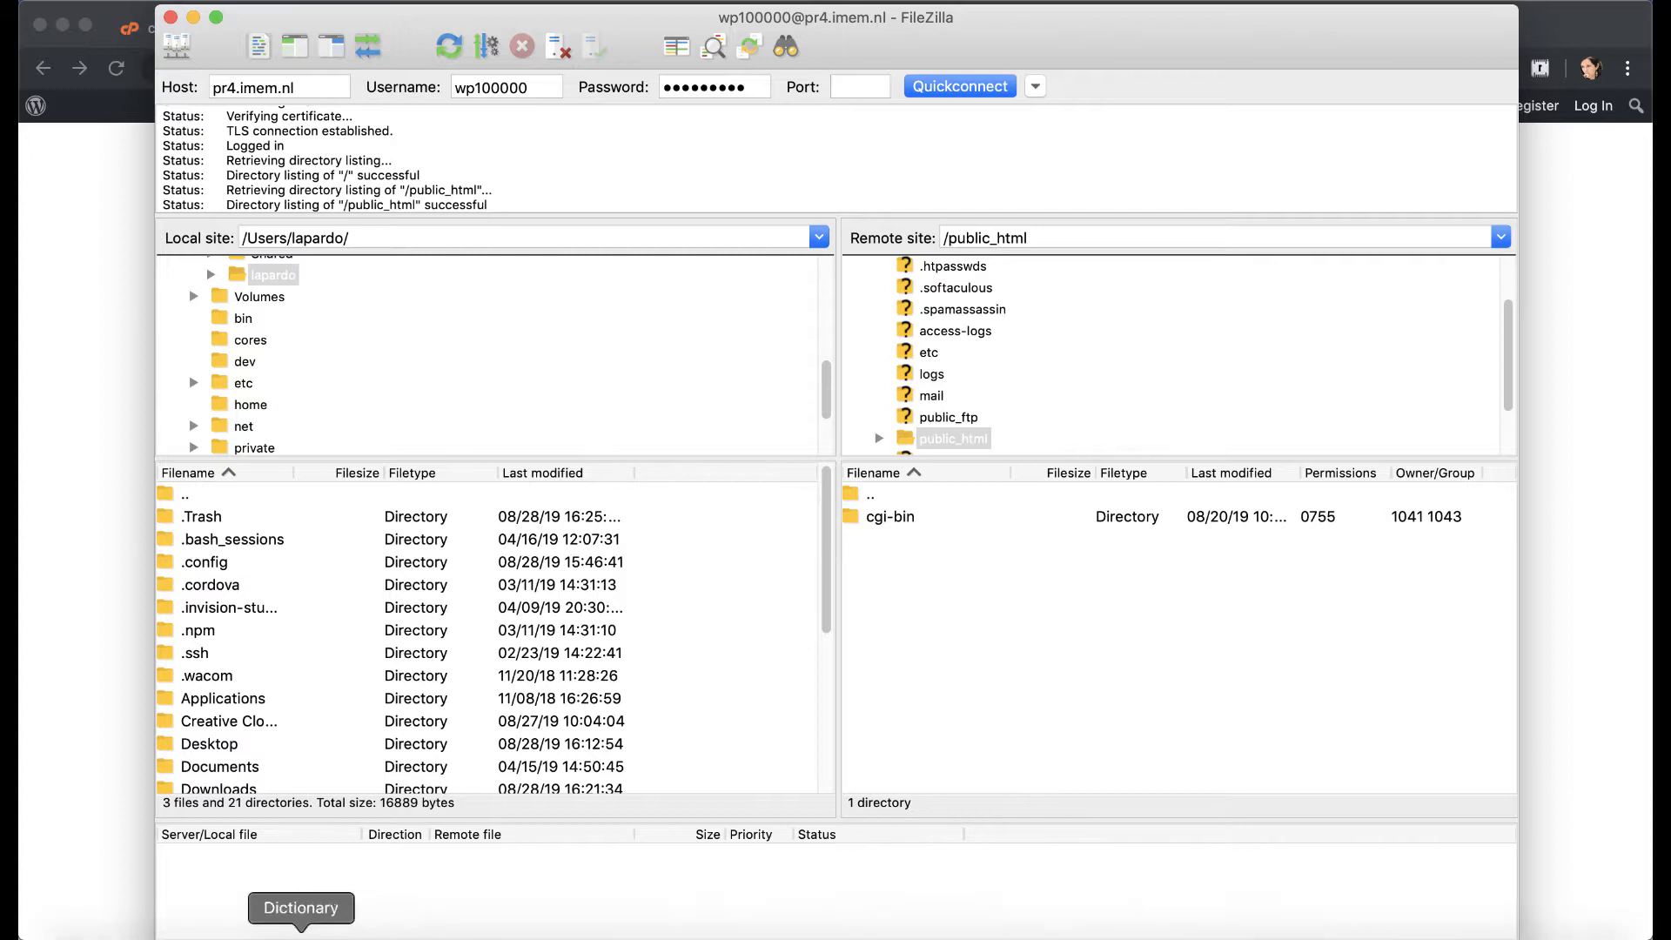
# Select every file in the local wordpress 2 folder and drag them into /public_html for upload
pyautogui.click(77, 931)
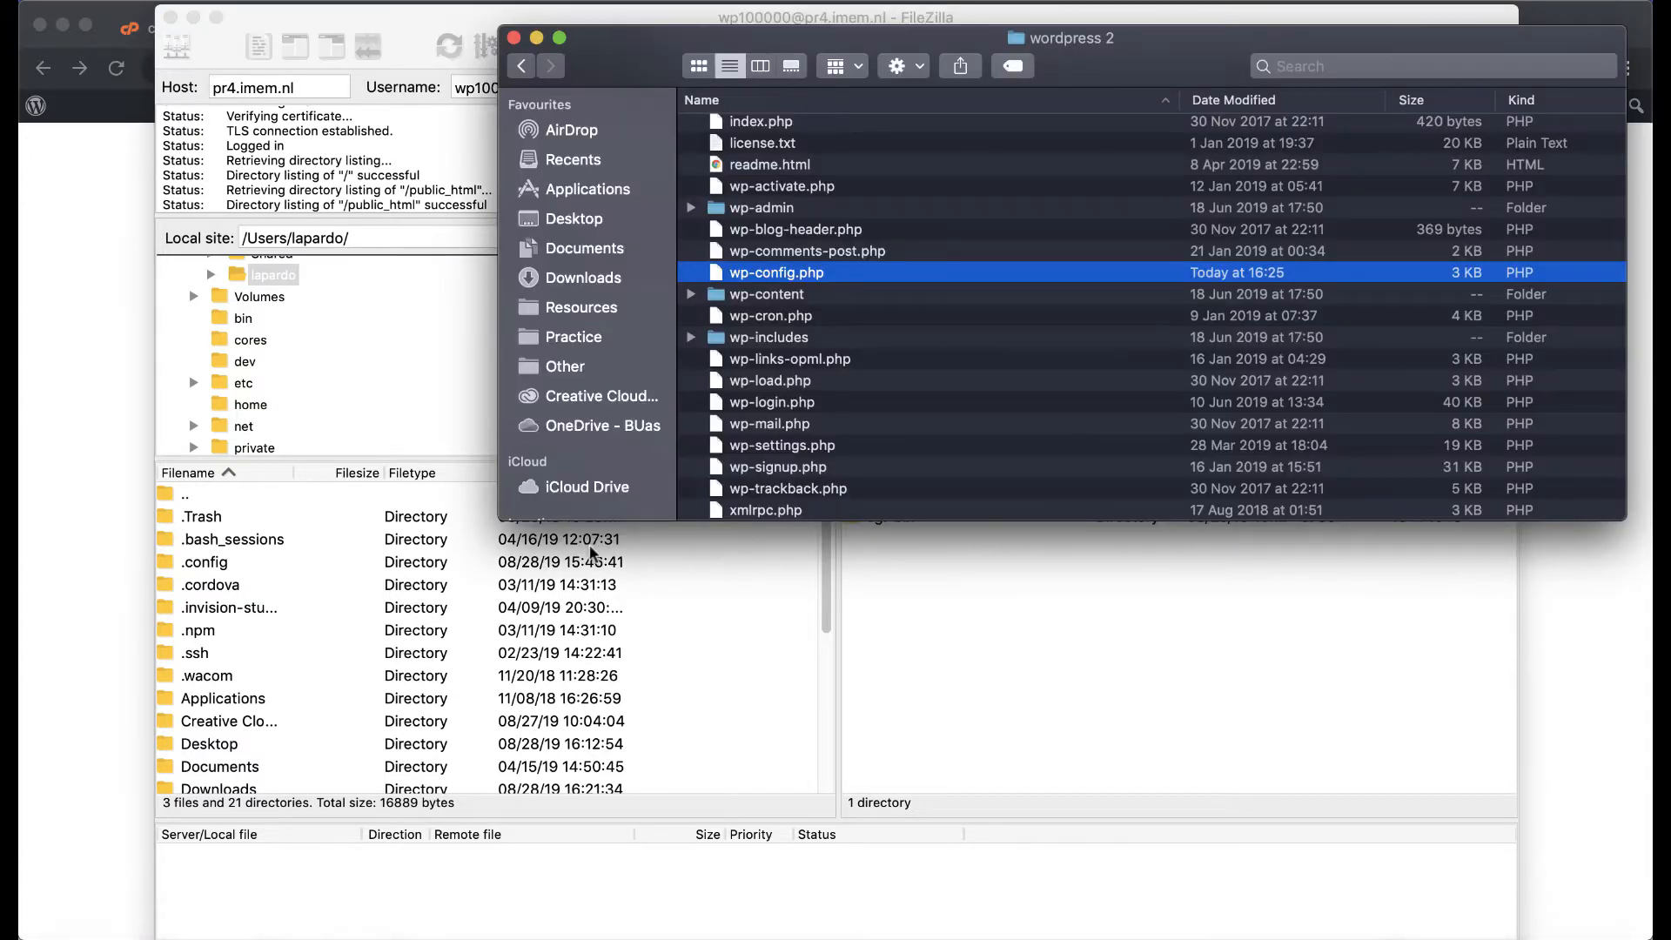
pyautogui.scroll(3, 823, 144)
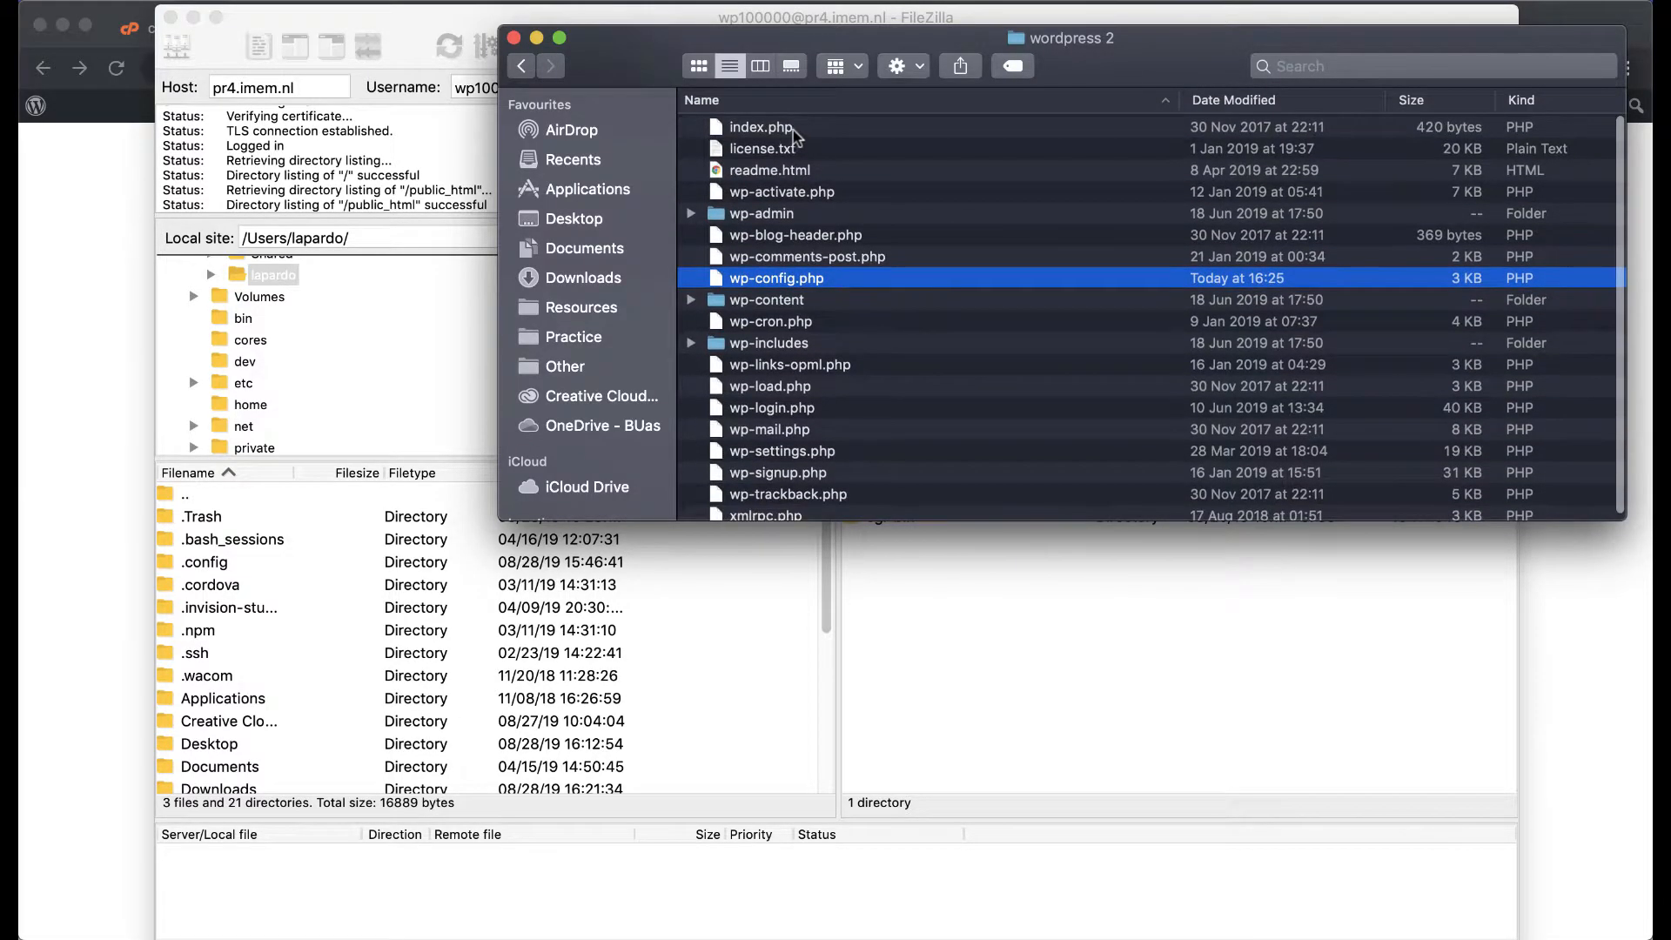
pyautogui.click(762, 131)
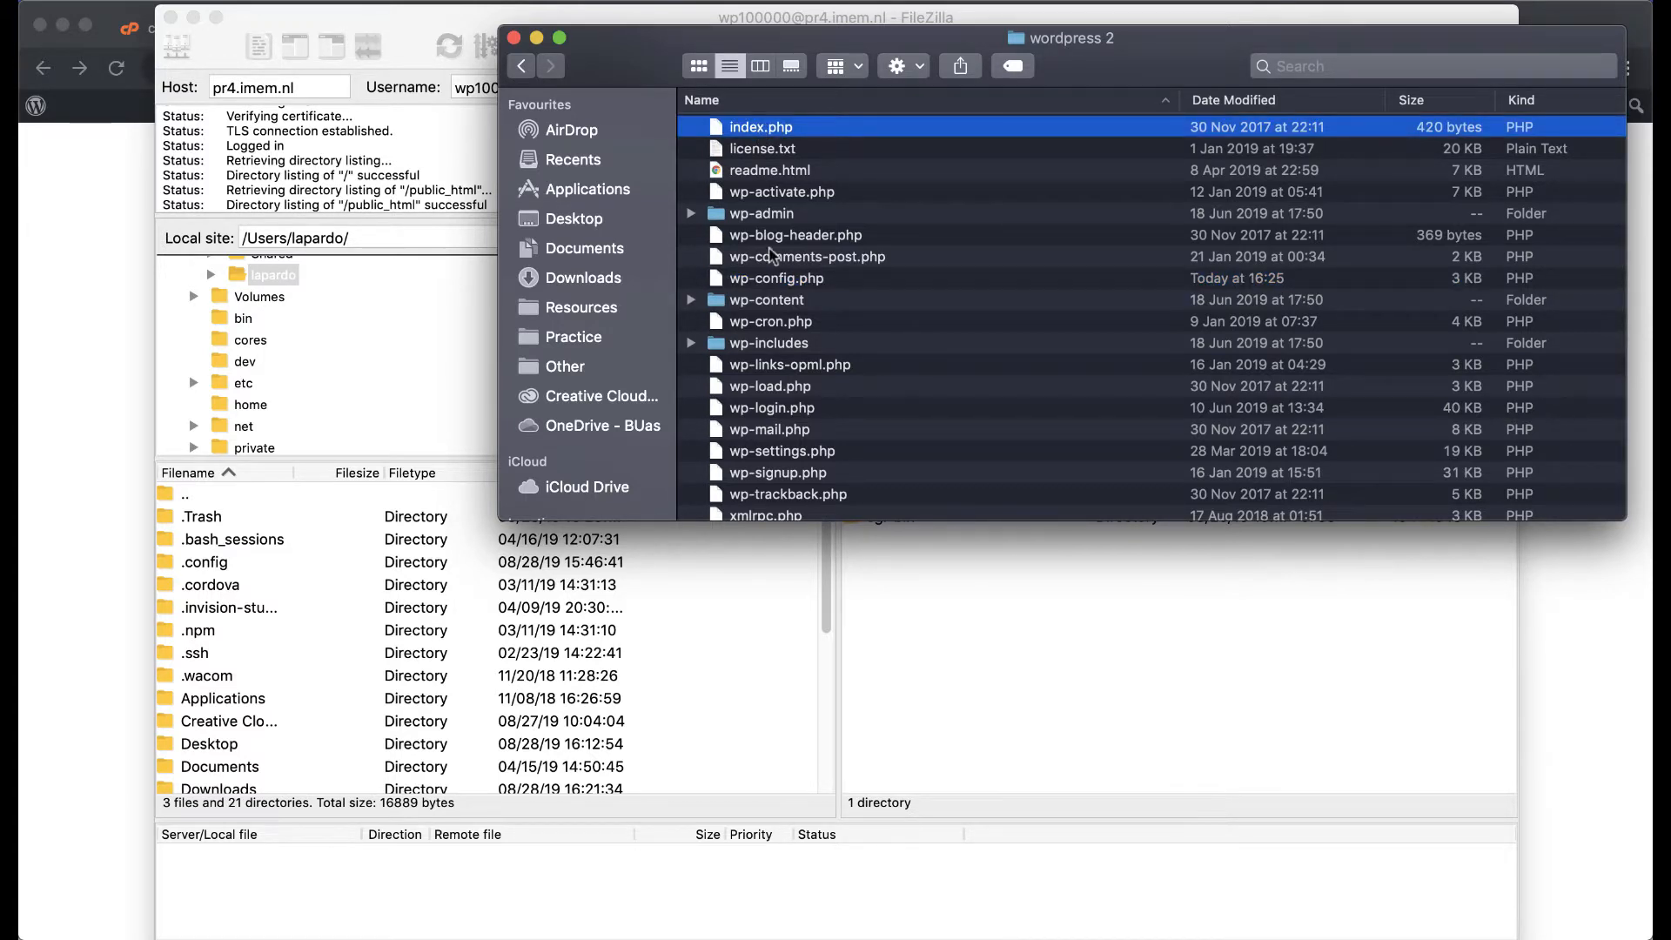
pyautogui.scroll(-2, 773, 257)
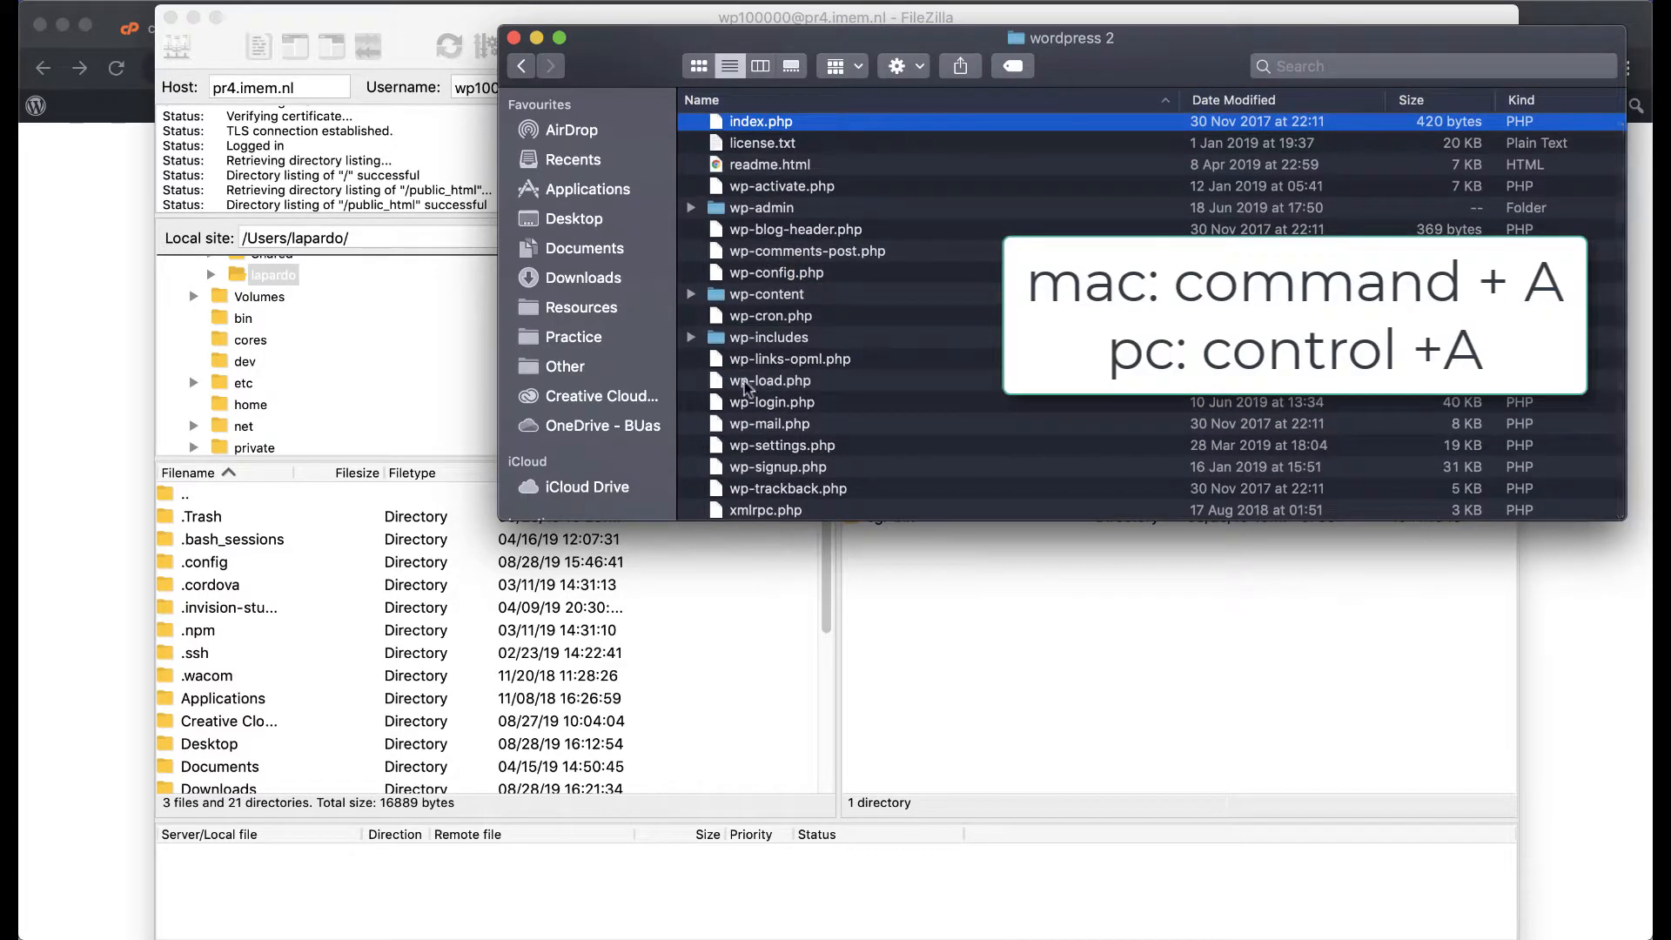
pyautogui.press('super+a')
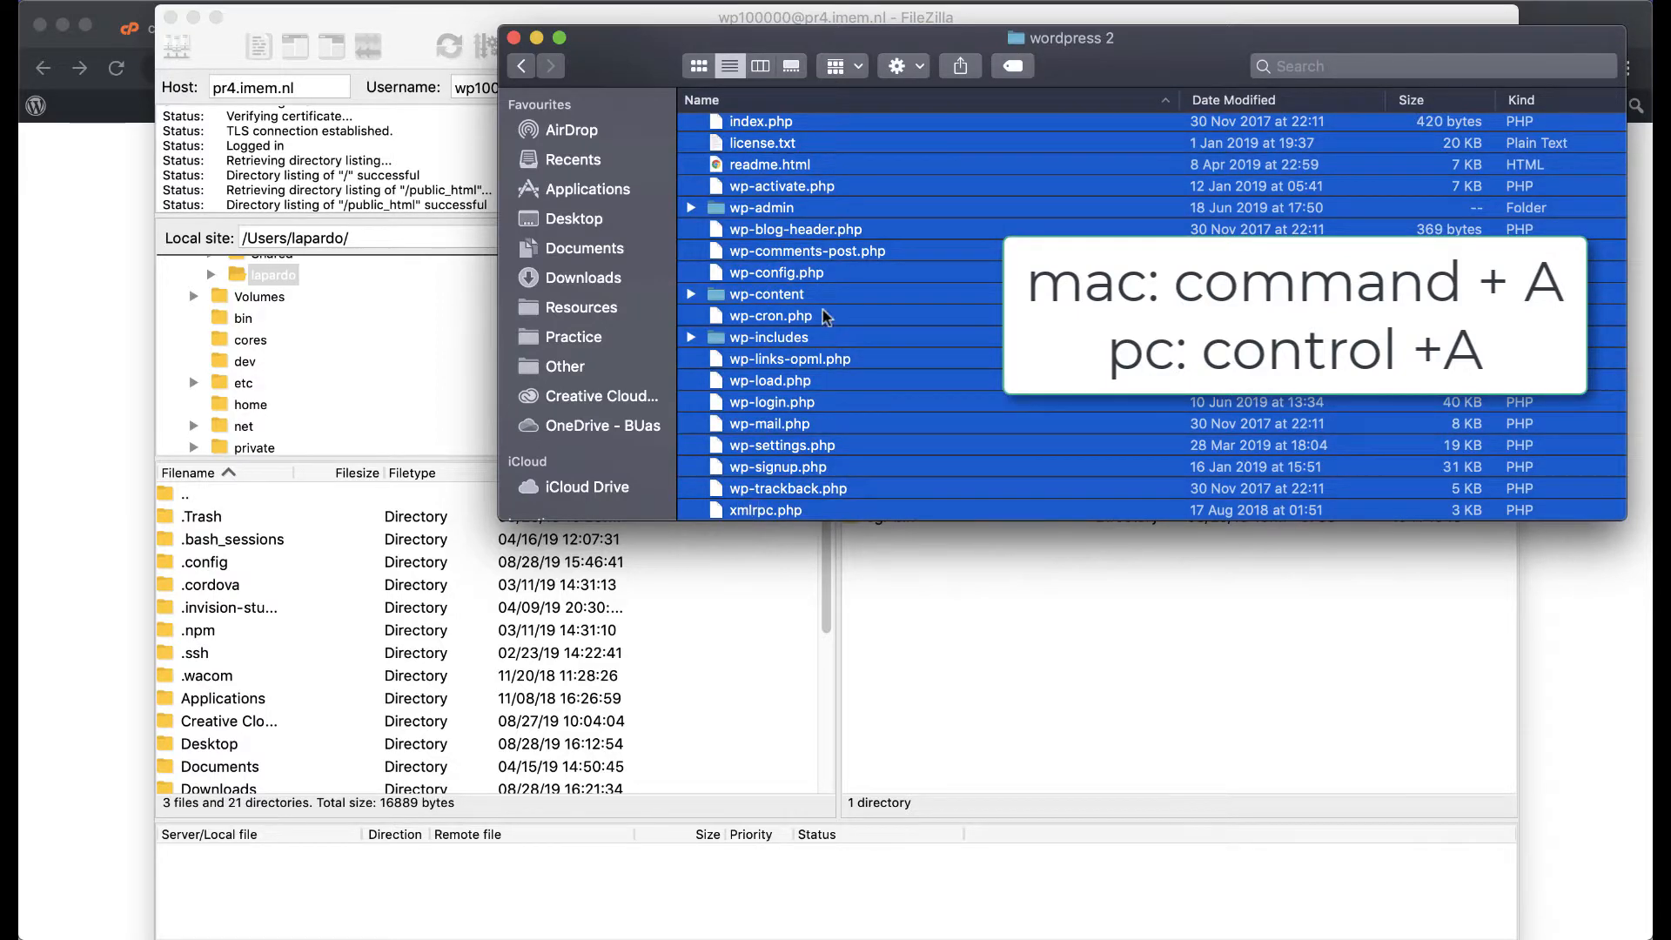
pyautogui.moveTo(777, 277); pyautogui.dragTo(975, 608)
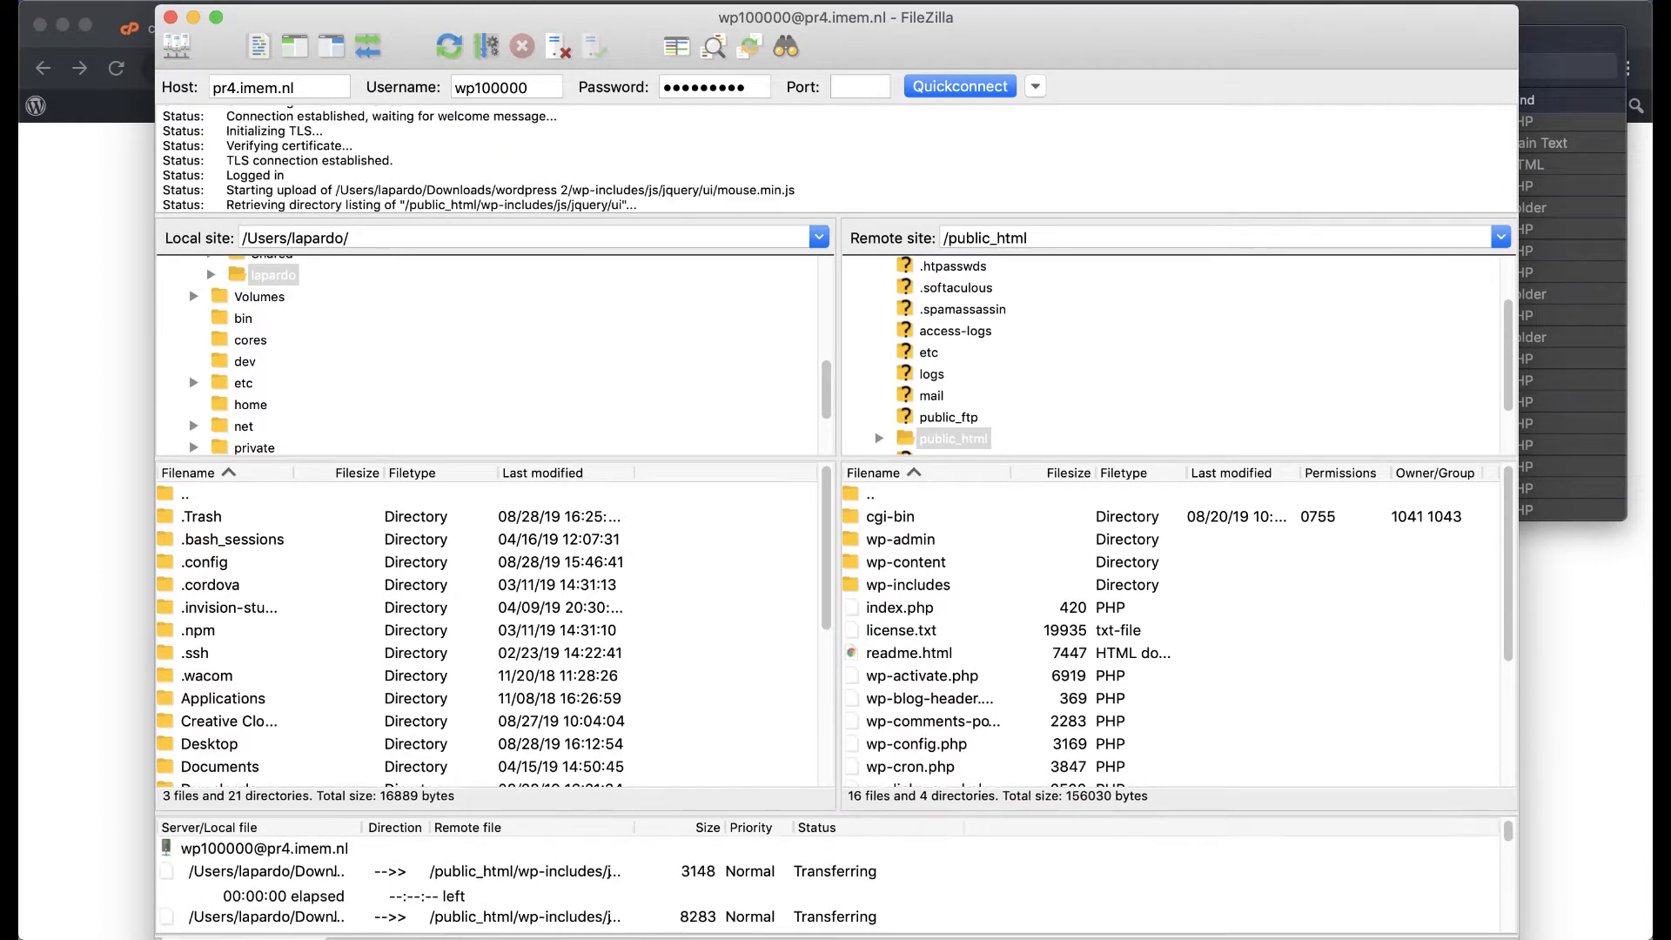
pyautogui.moveTo(1519, 939)
pyautogui.mouseDown()
pyautogui.moveTo(1515, 833)
pyautogui.moveTo(1508, 930)
pyautogui.mouseUp()
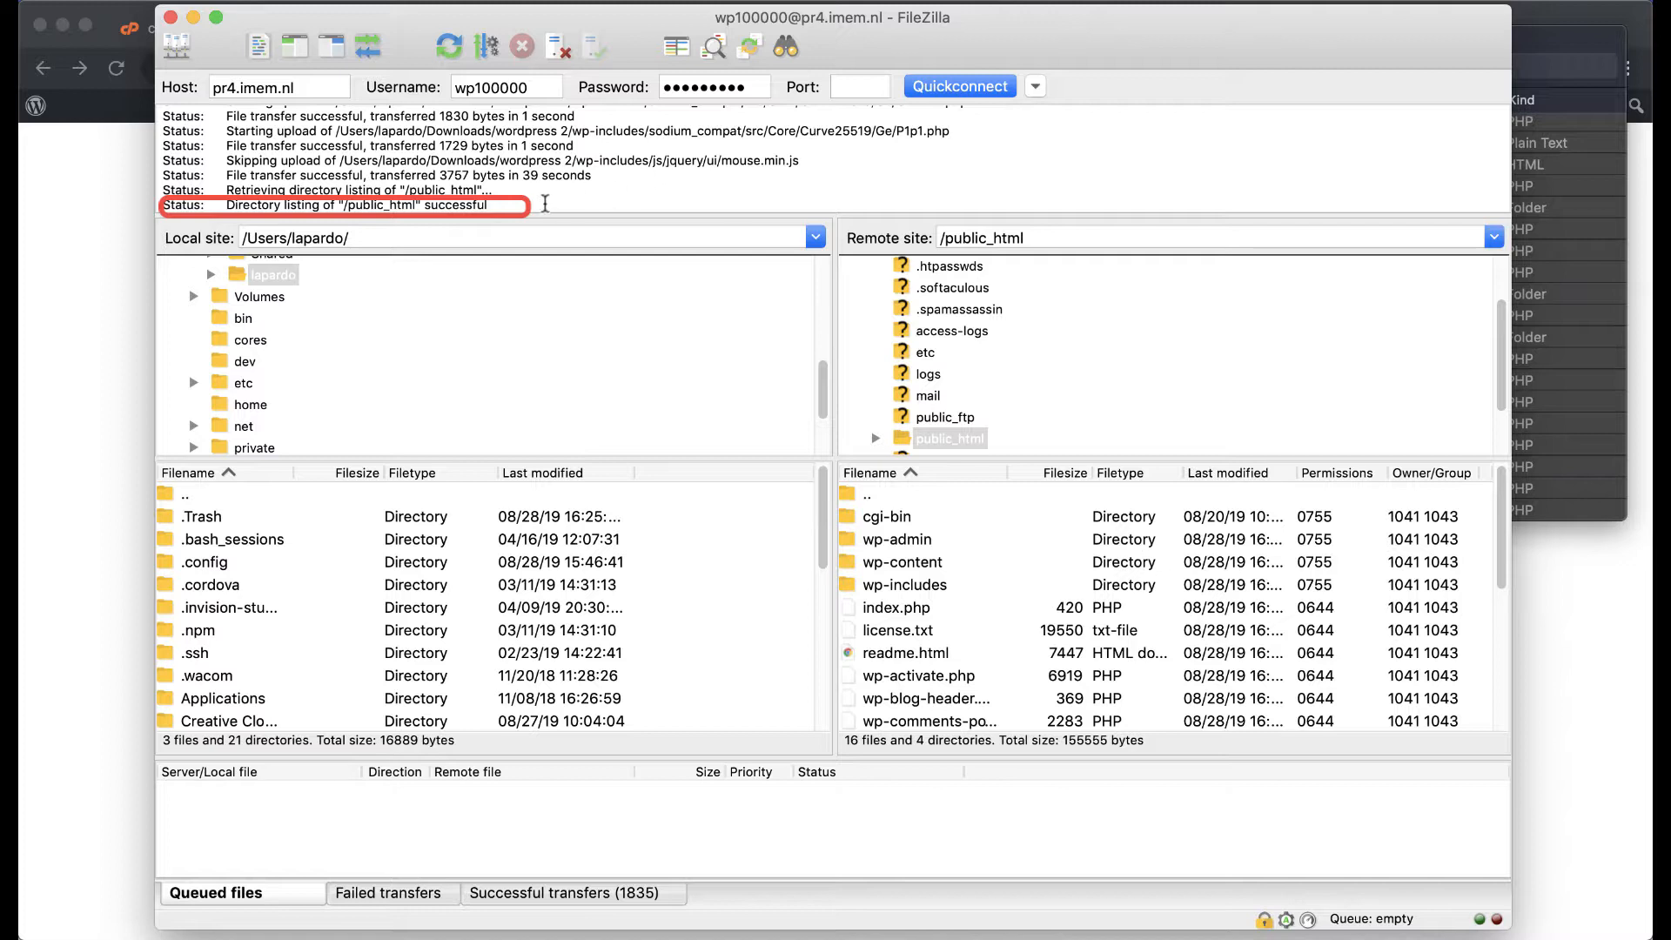
# Read the install article's step 5 on running the installation script by URL
pyautogui.click(130, 202)
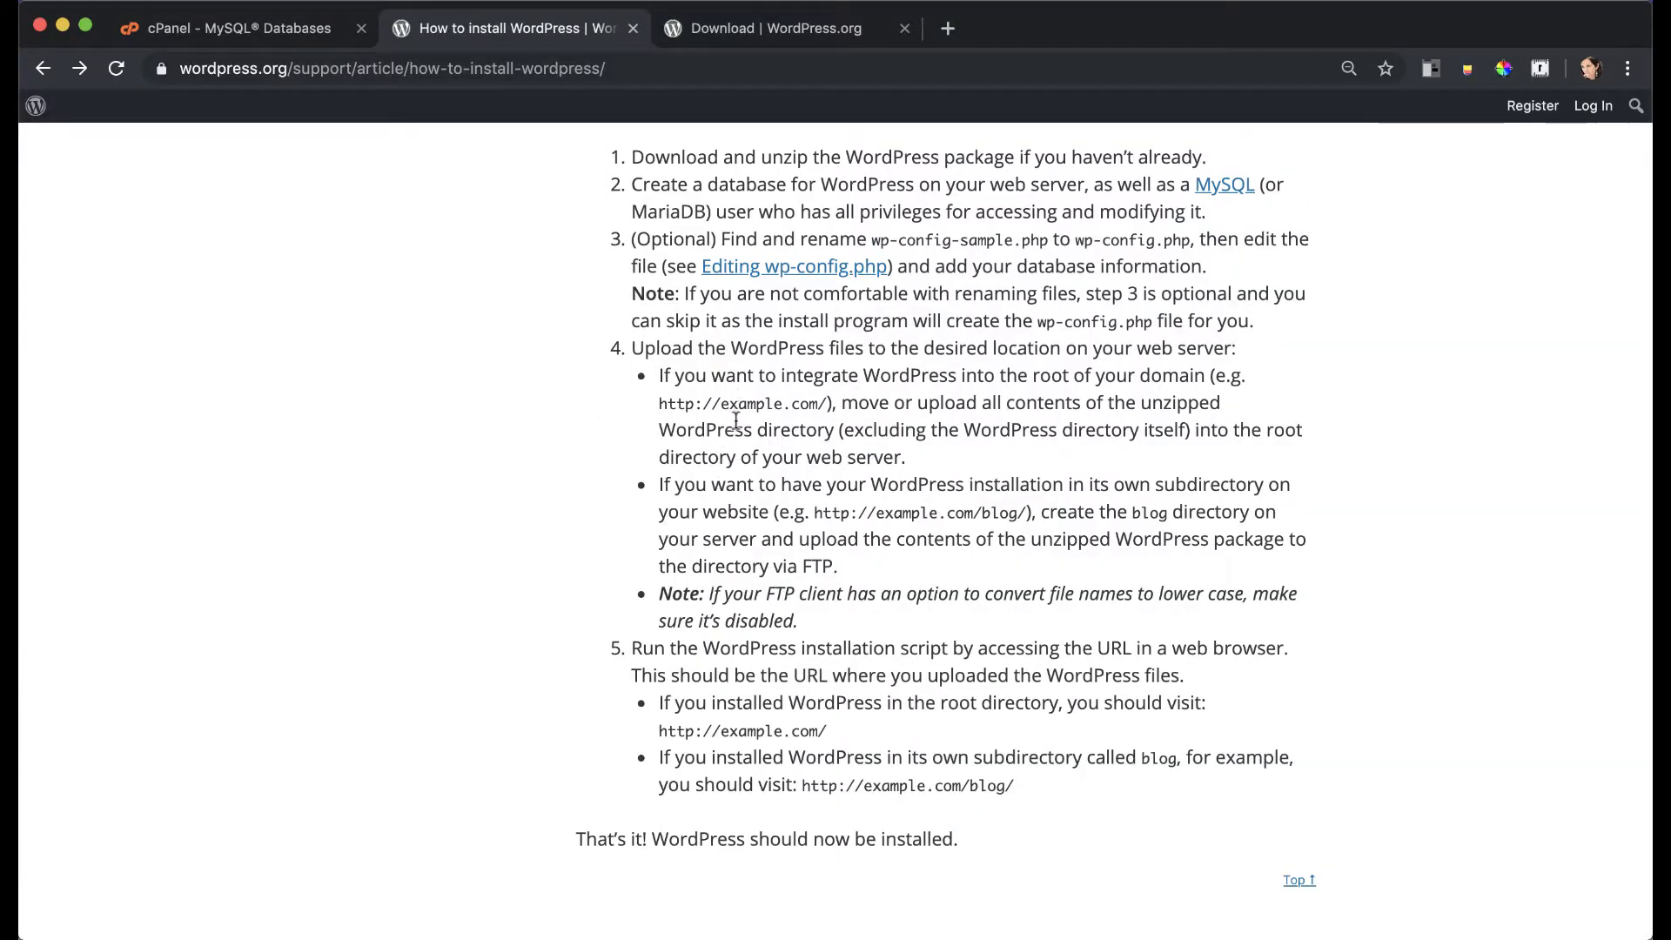
pyautogui.scroll(-3, 733, 585)
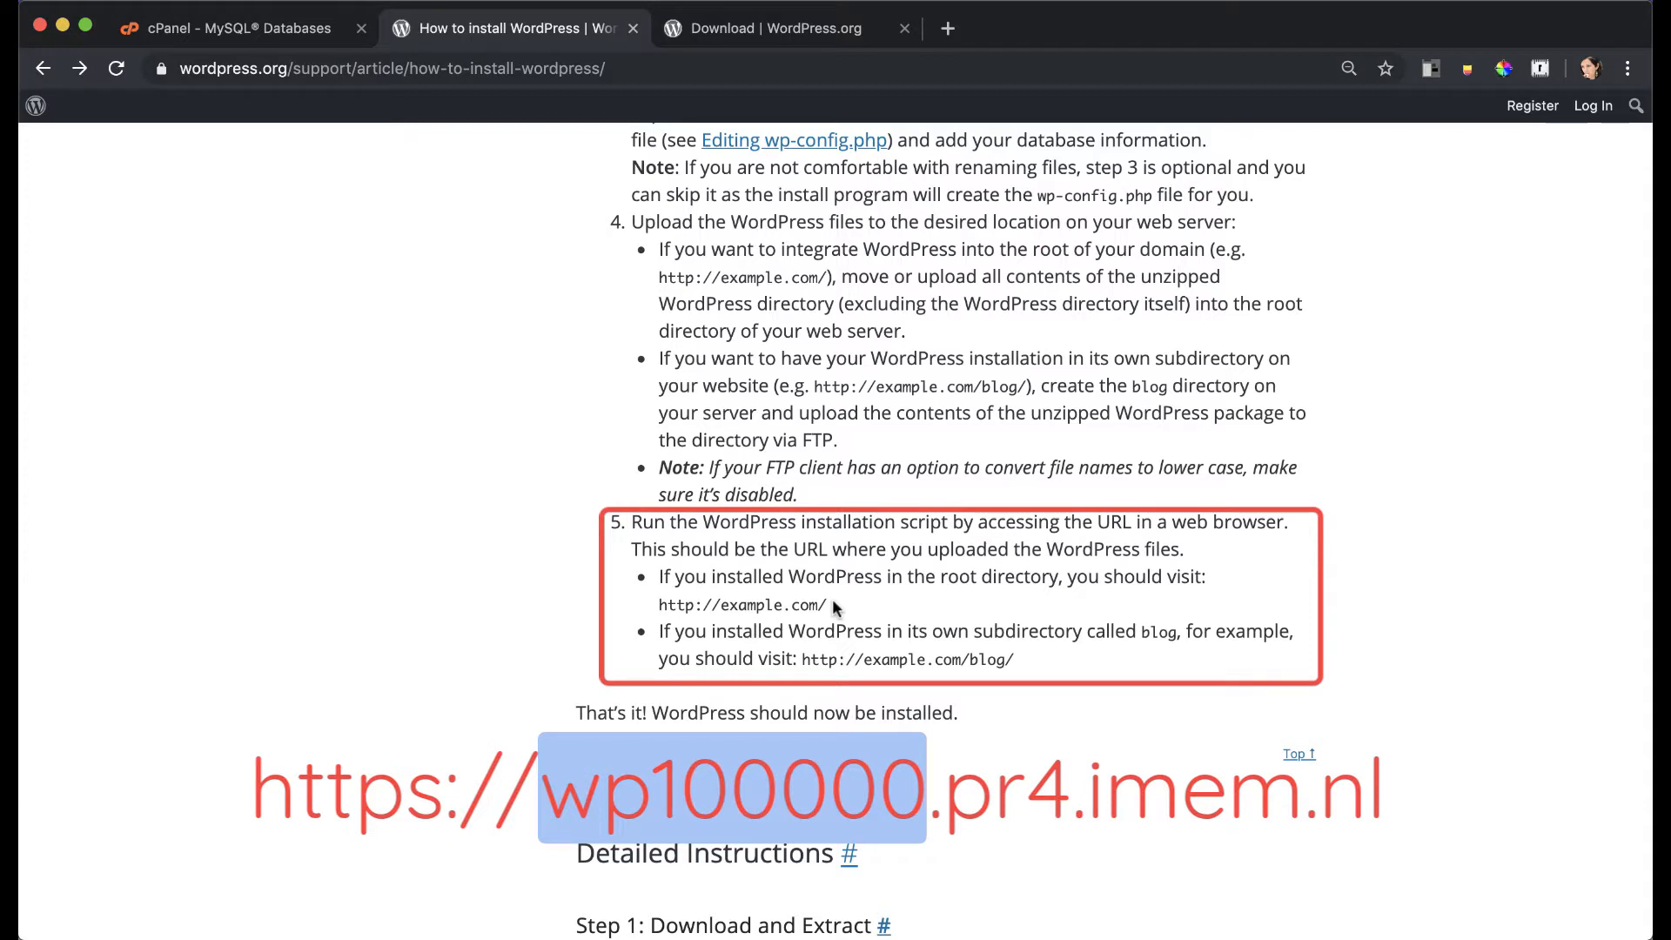
pyautogui.click(947, 29)
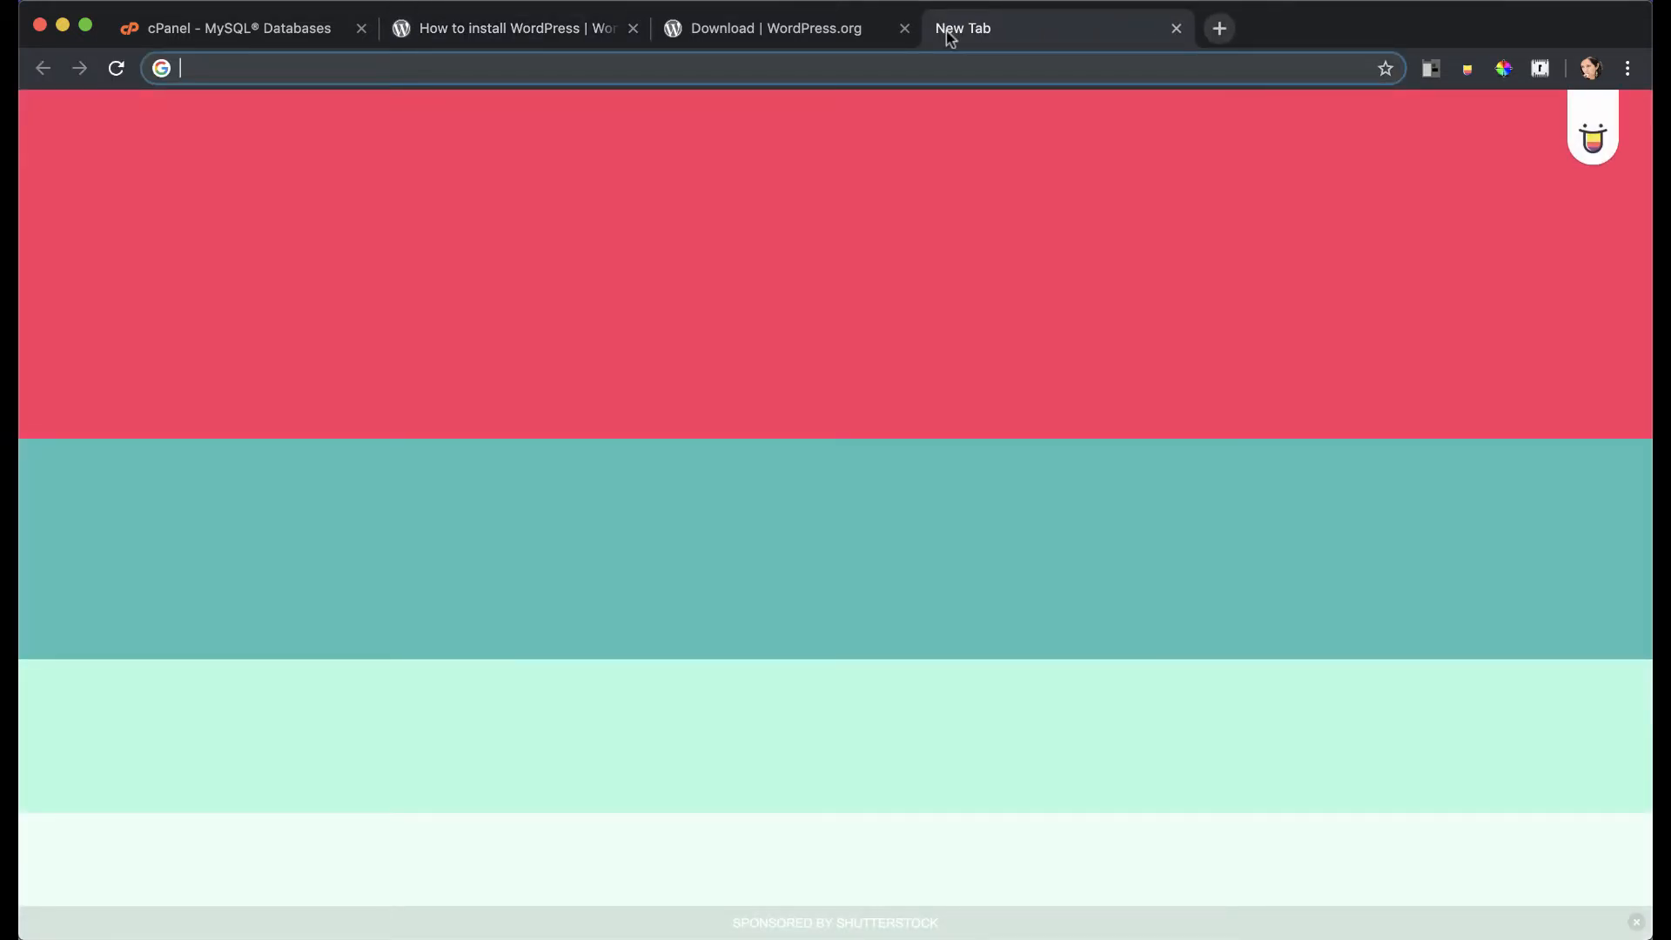
# Load the new site at wp100000.pr4.imem.nl in the new tab
pyautogui.write('wp1')
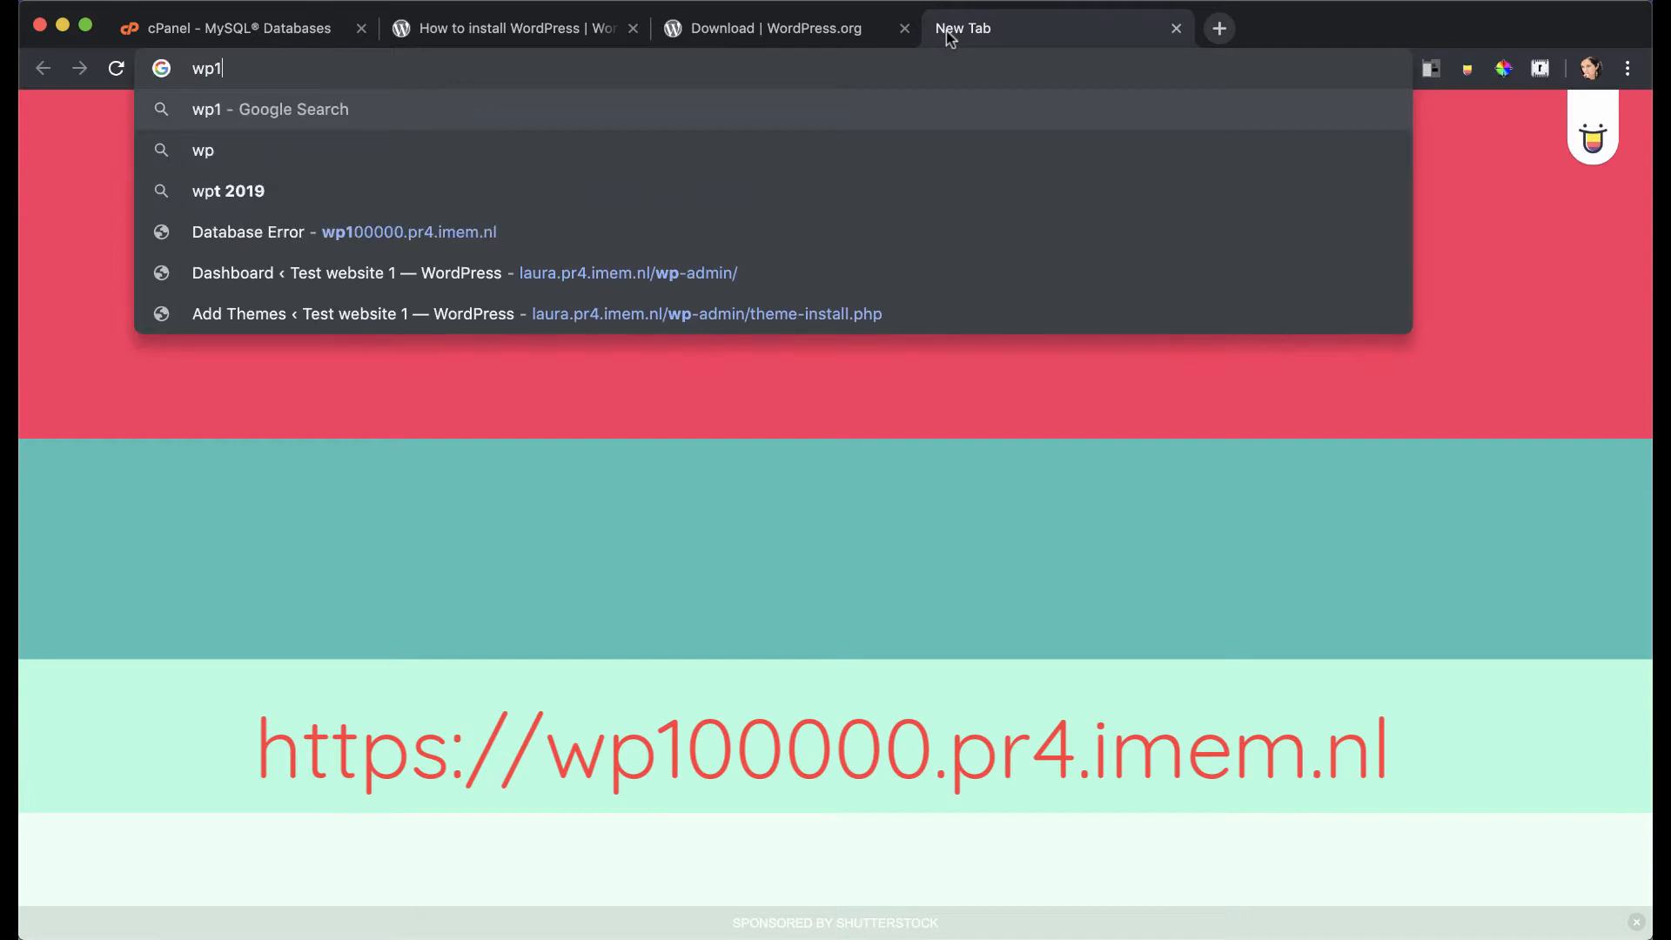
pyautogui.write('000')
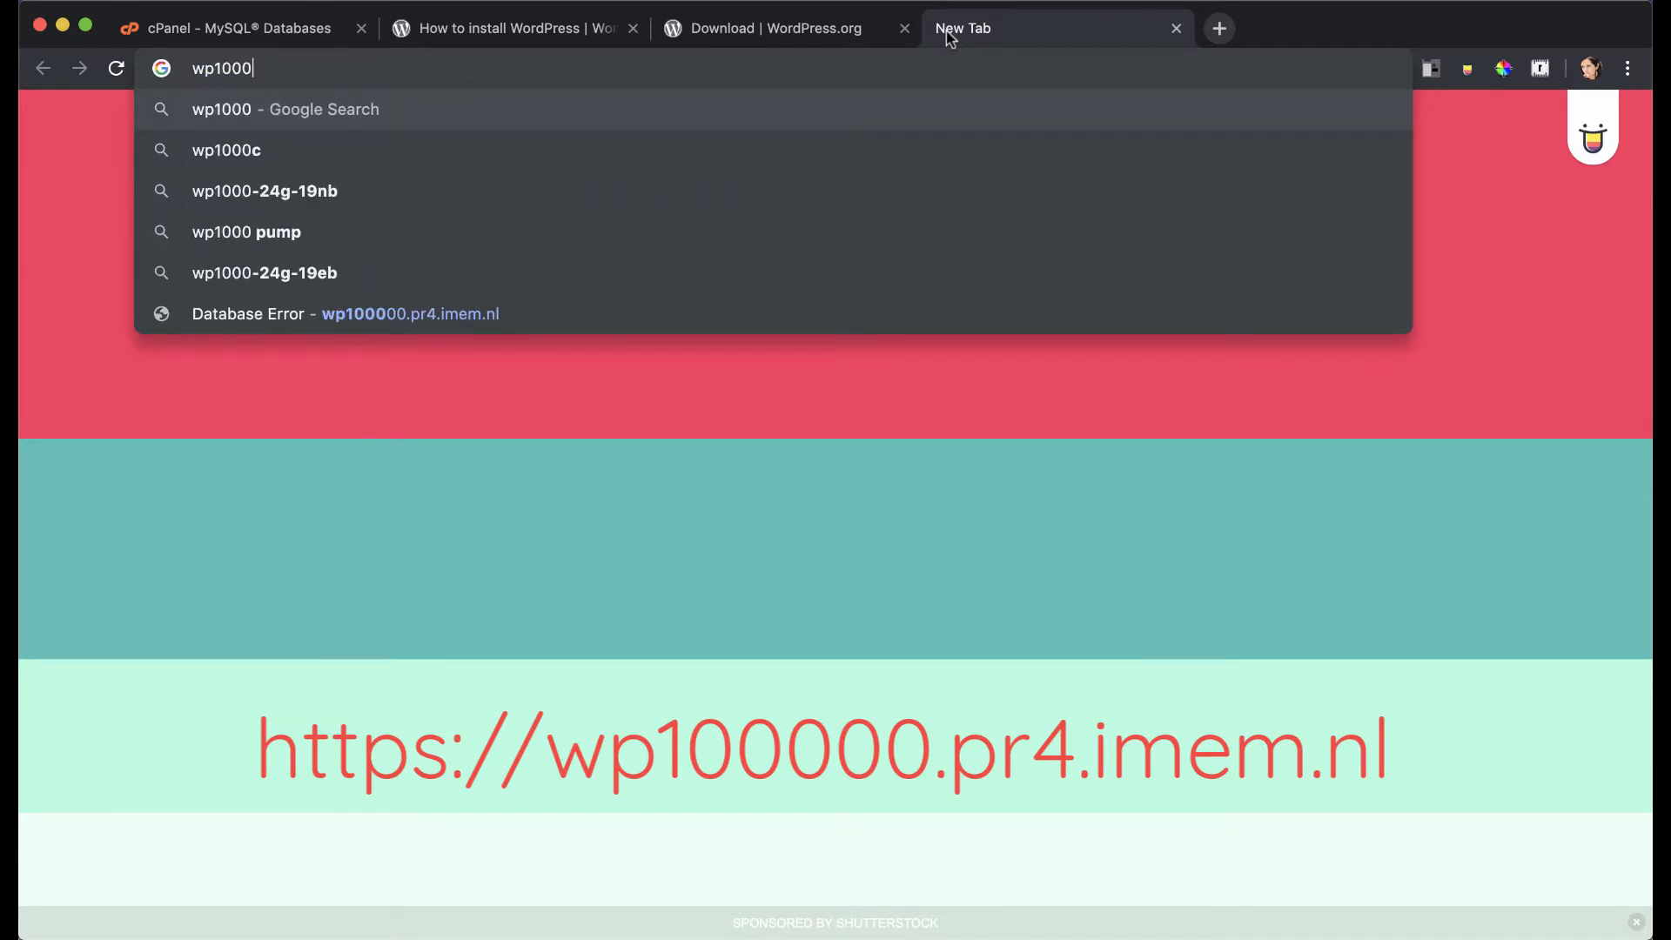
pyautogui.write('0')
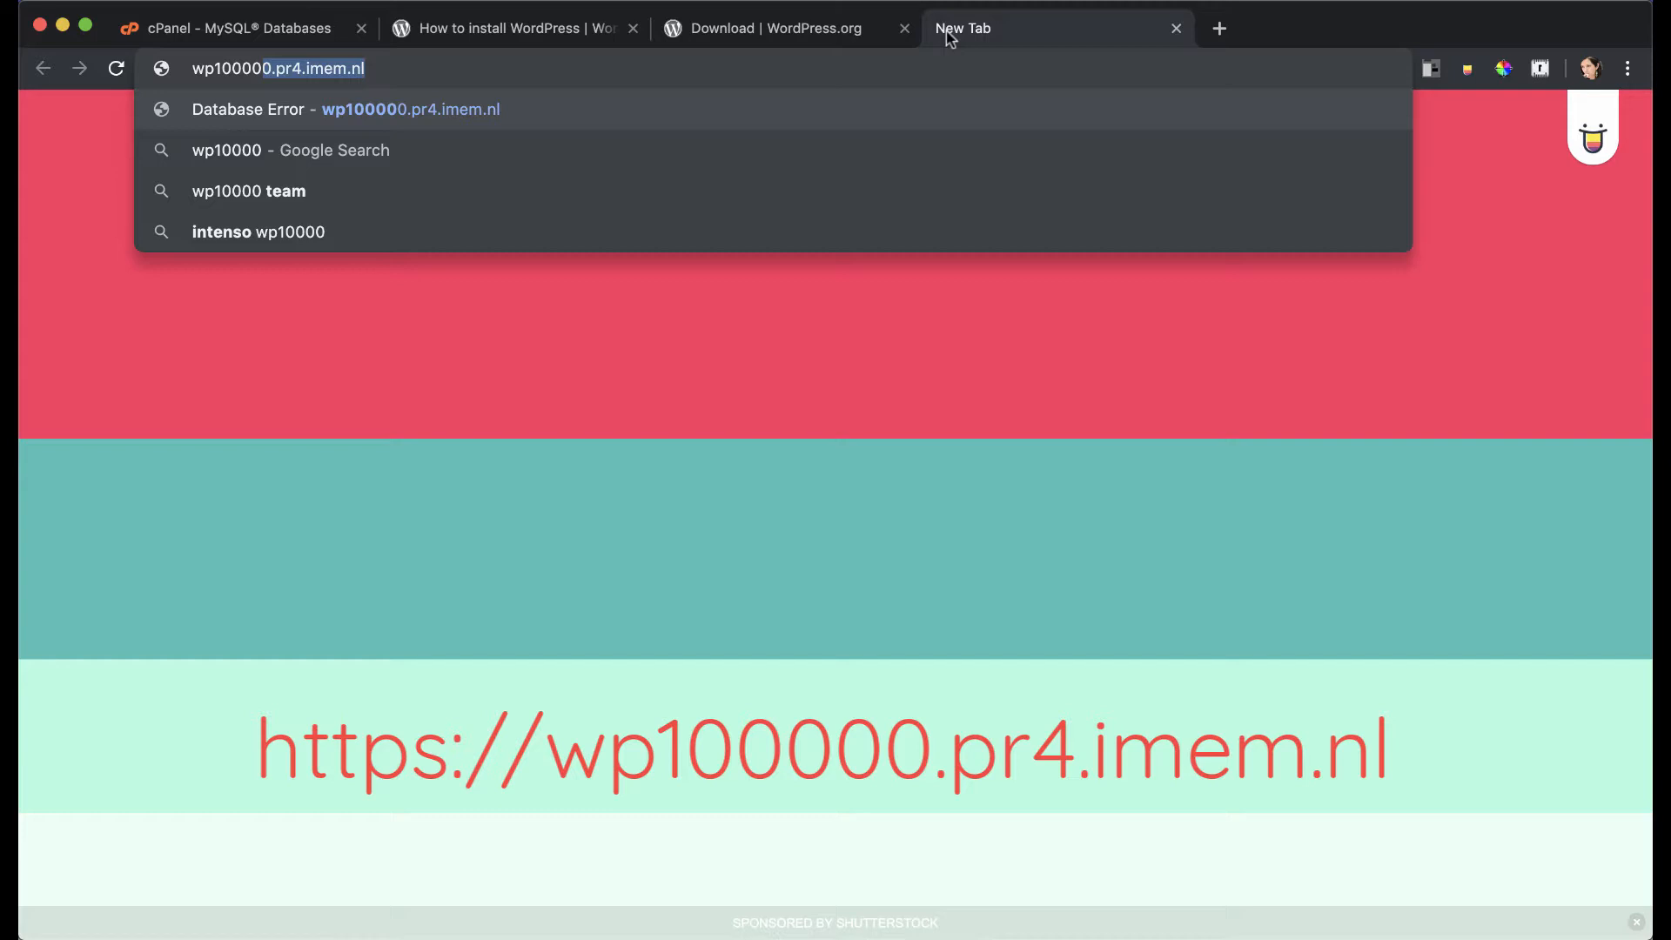
pyautogui.press('Right')
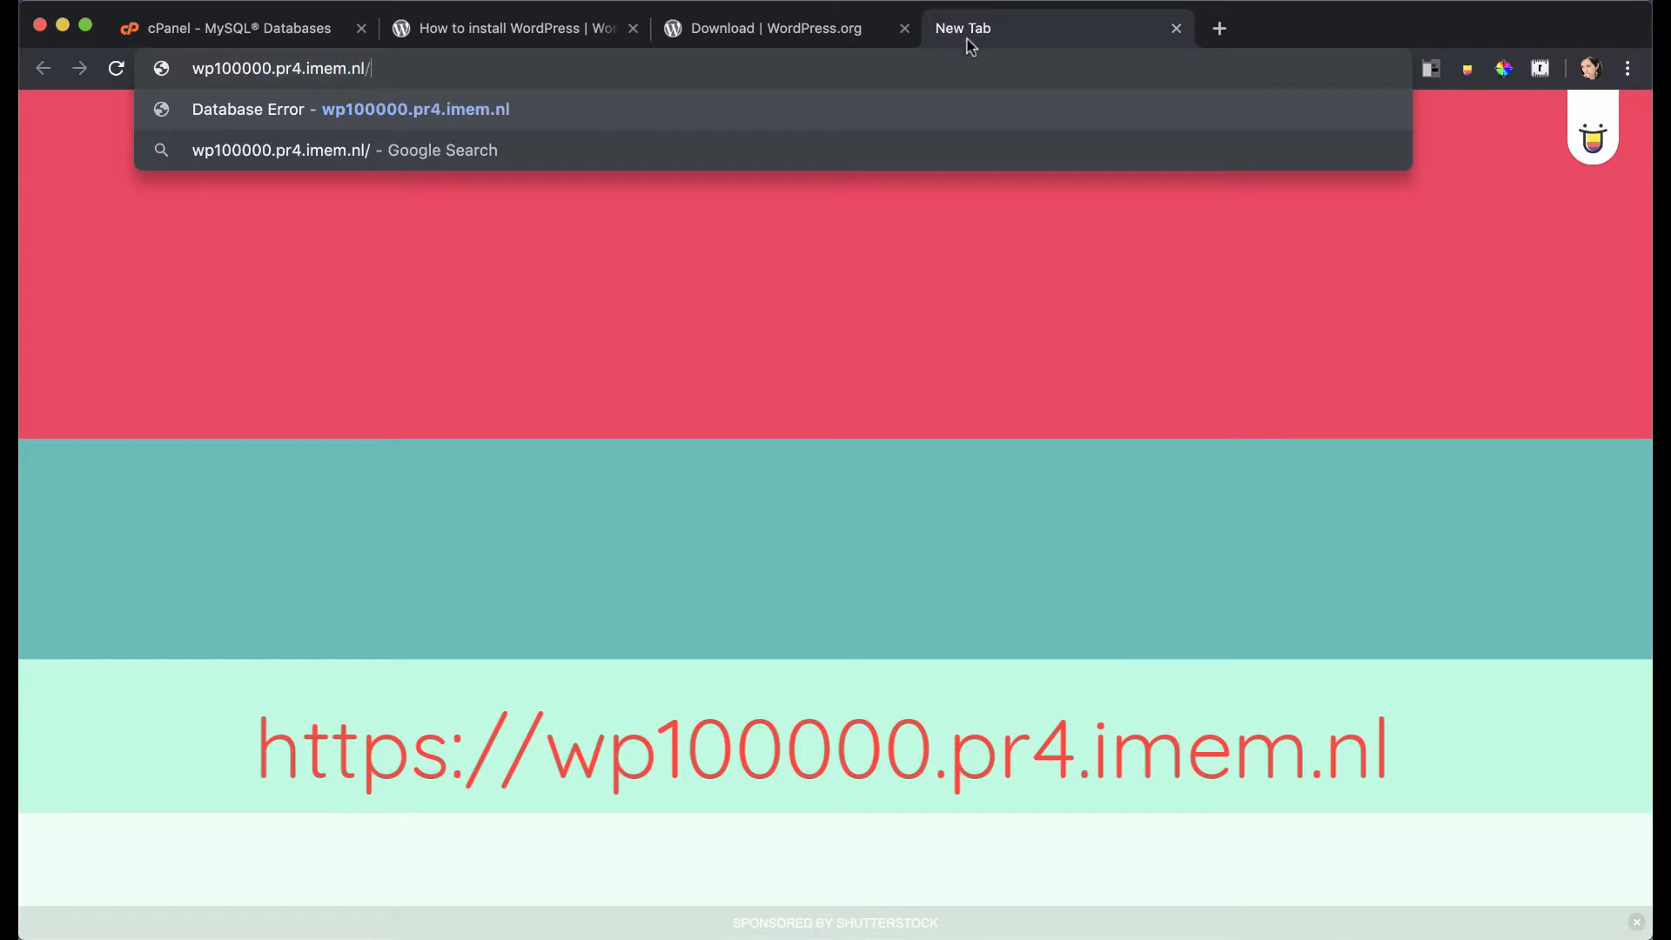
pyautogui.press('Return')
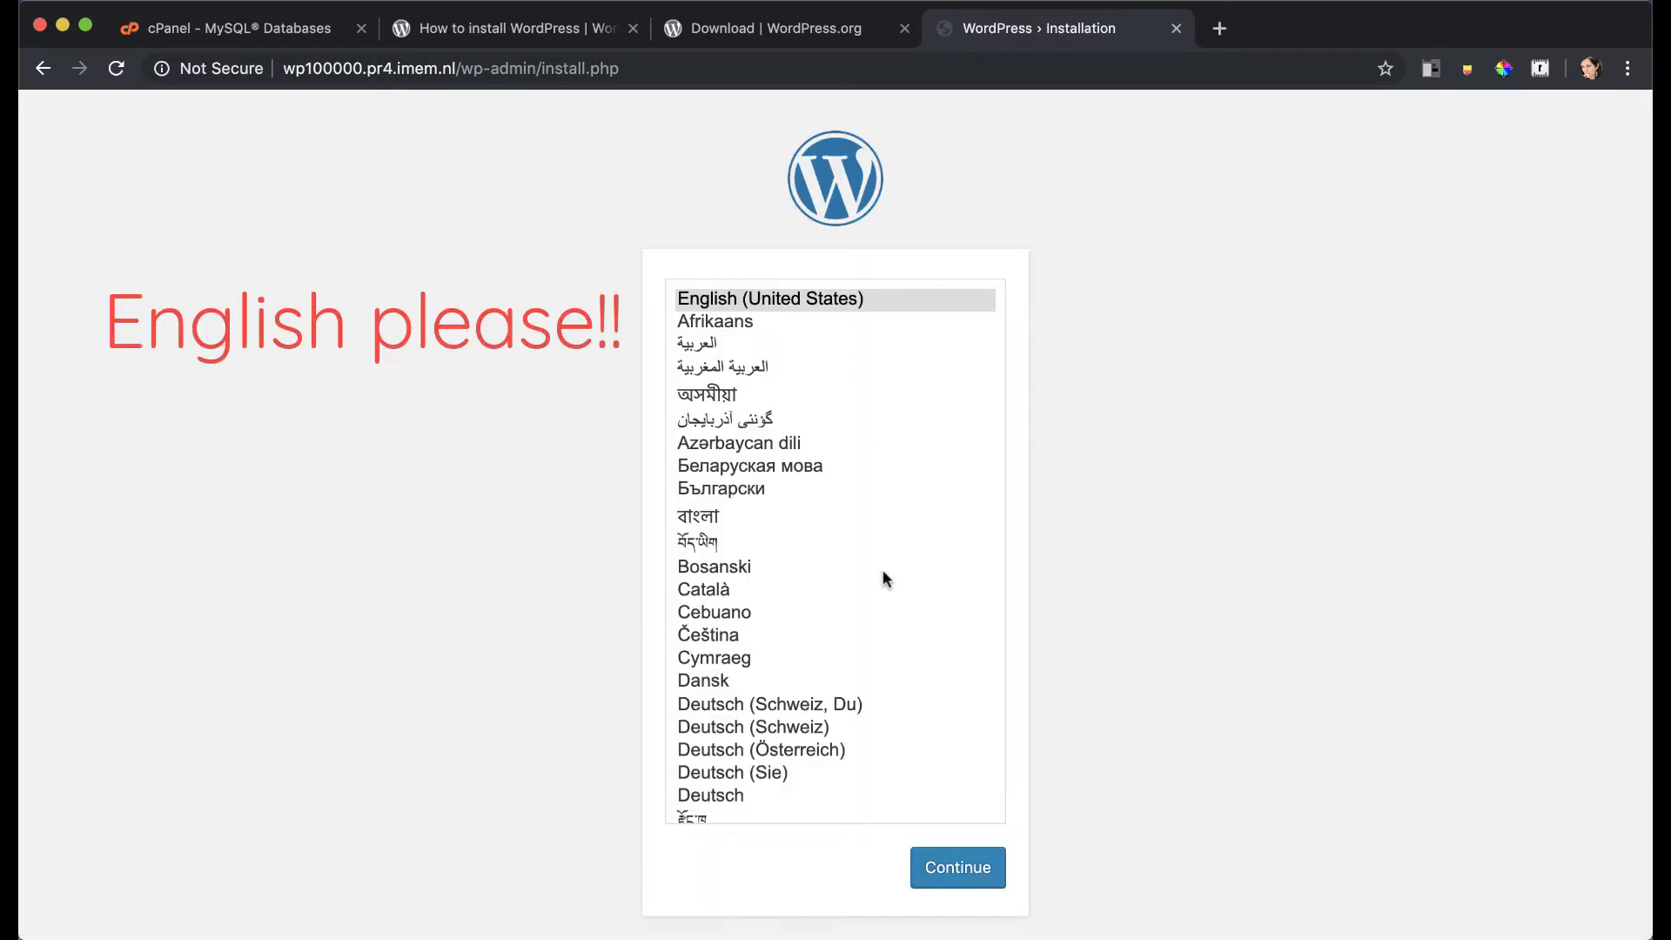
# Choose English (UK) as the installation language and continue
pyautogui.scroll(-5, 882, 576)
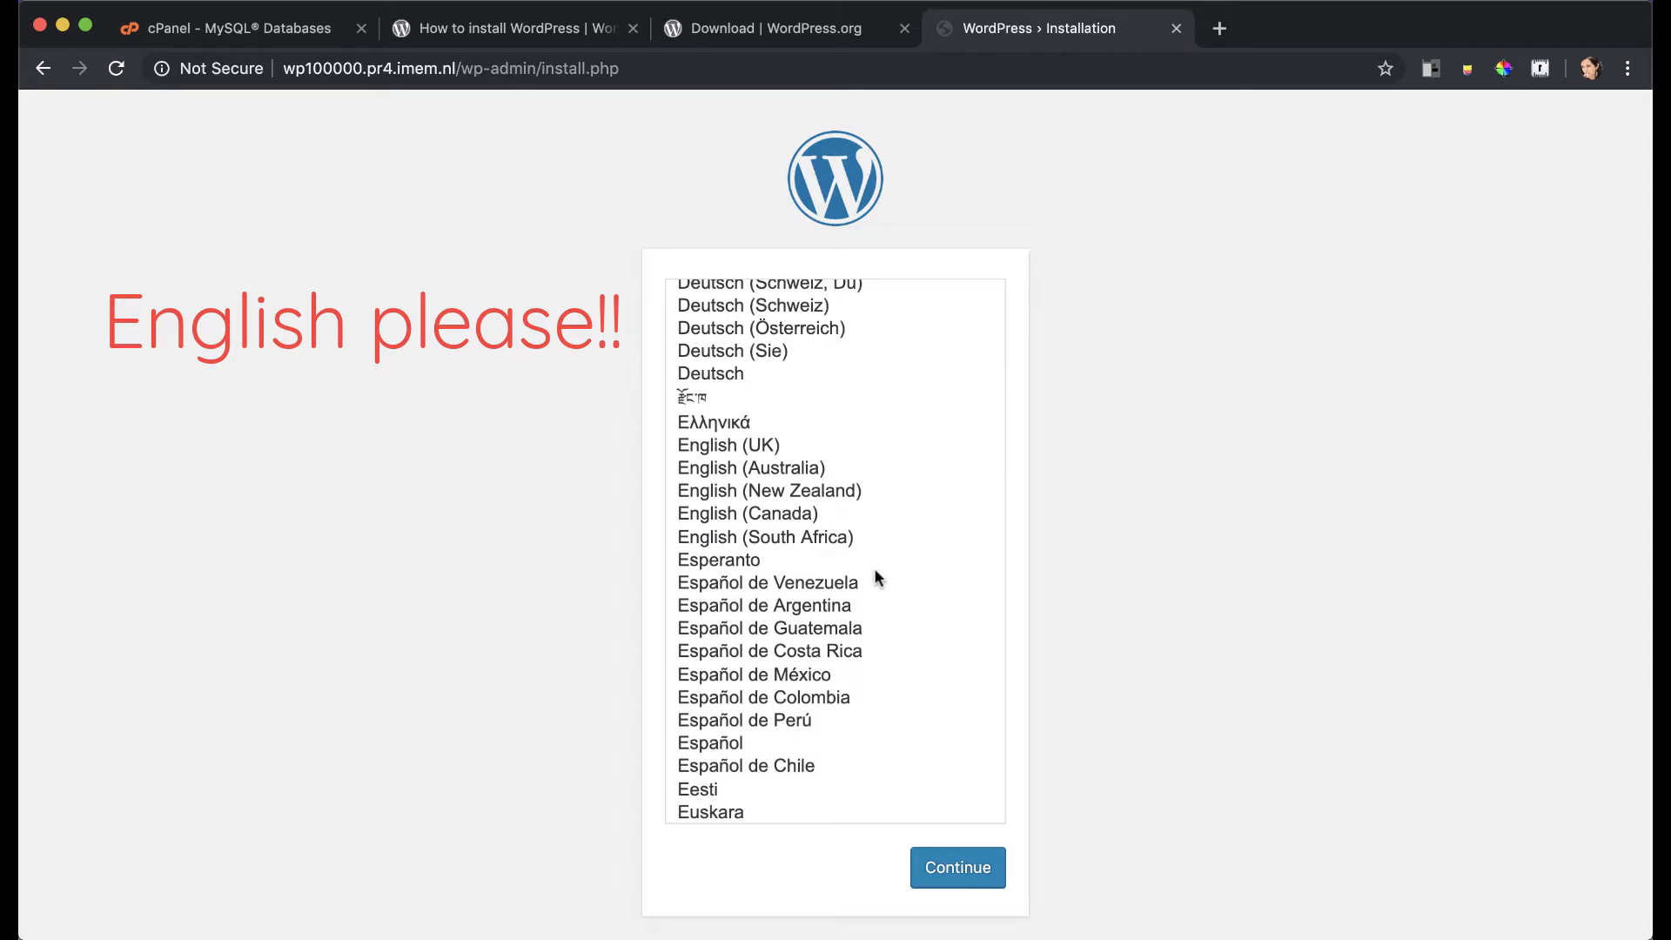
pyautogui.click(769, 448)
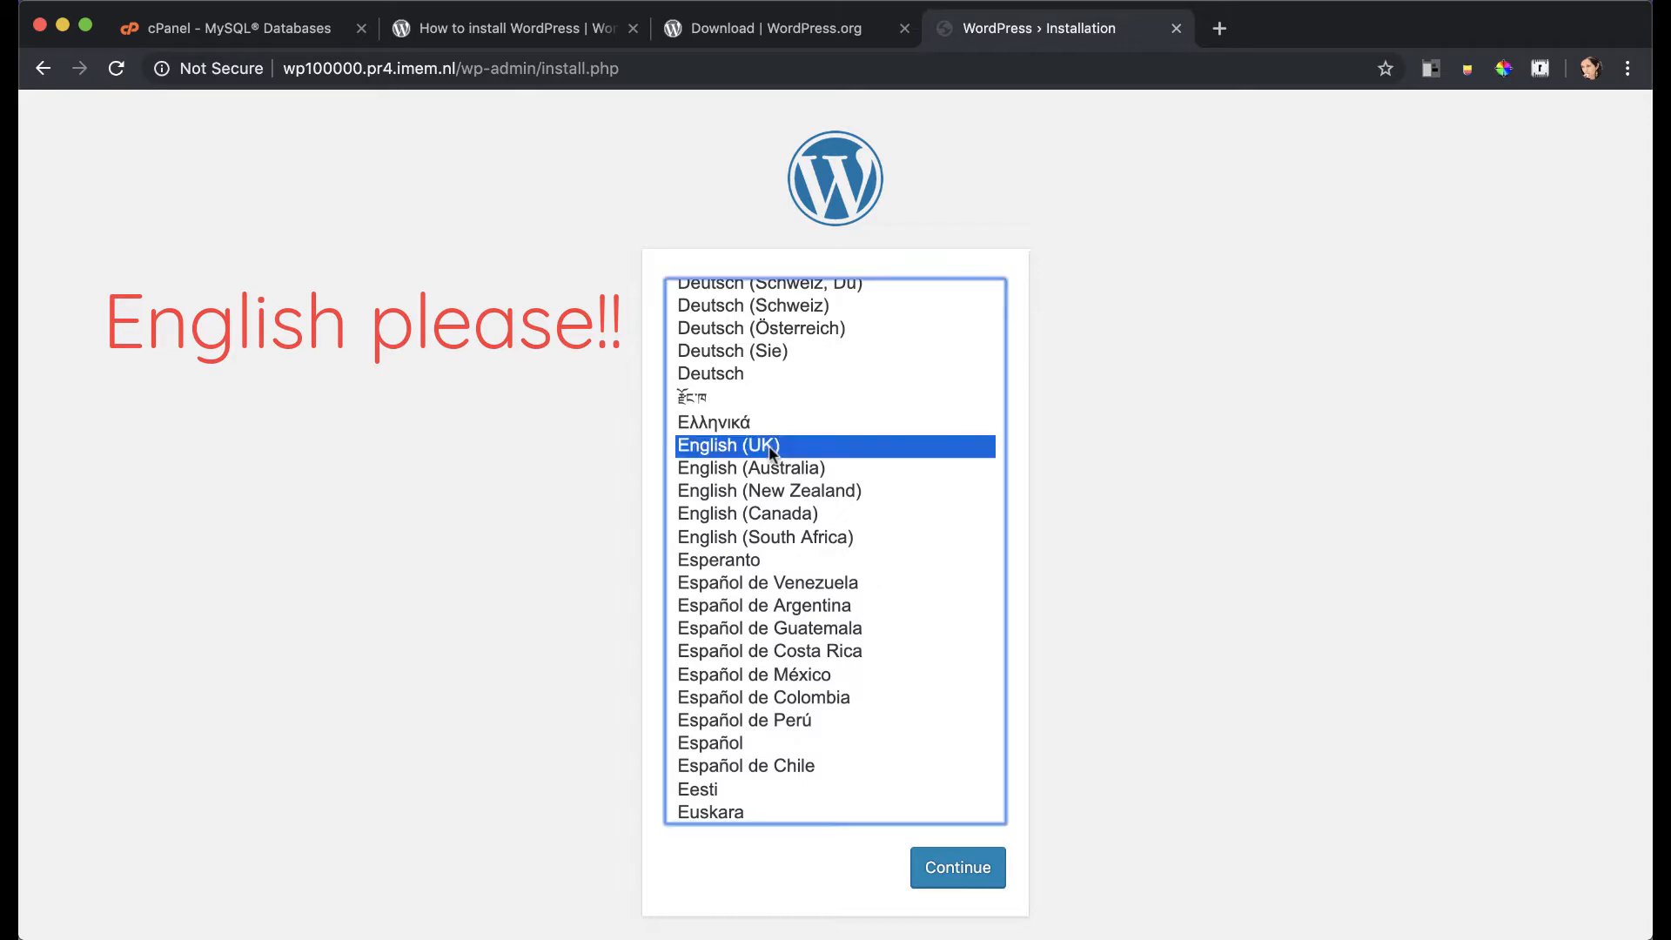
pyautogui.click(979, 875)
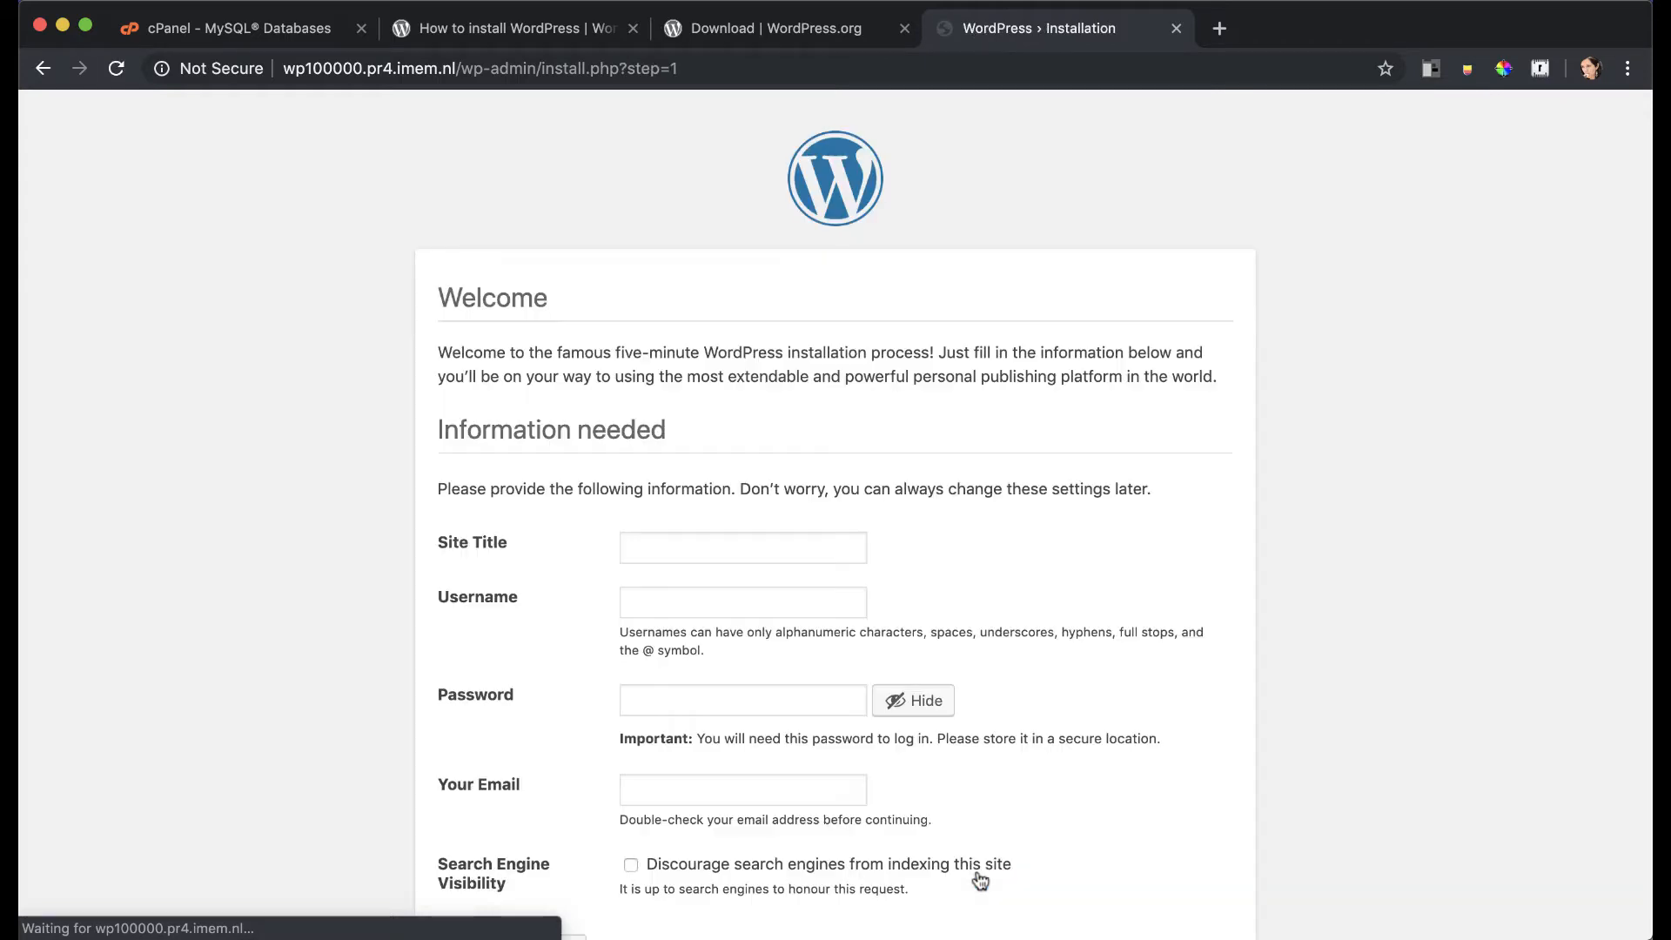
# Enter site title 'PRJ1 Personal Portfolio Website' and administrator username Admin
pyautogui.click(836, 551)
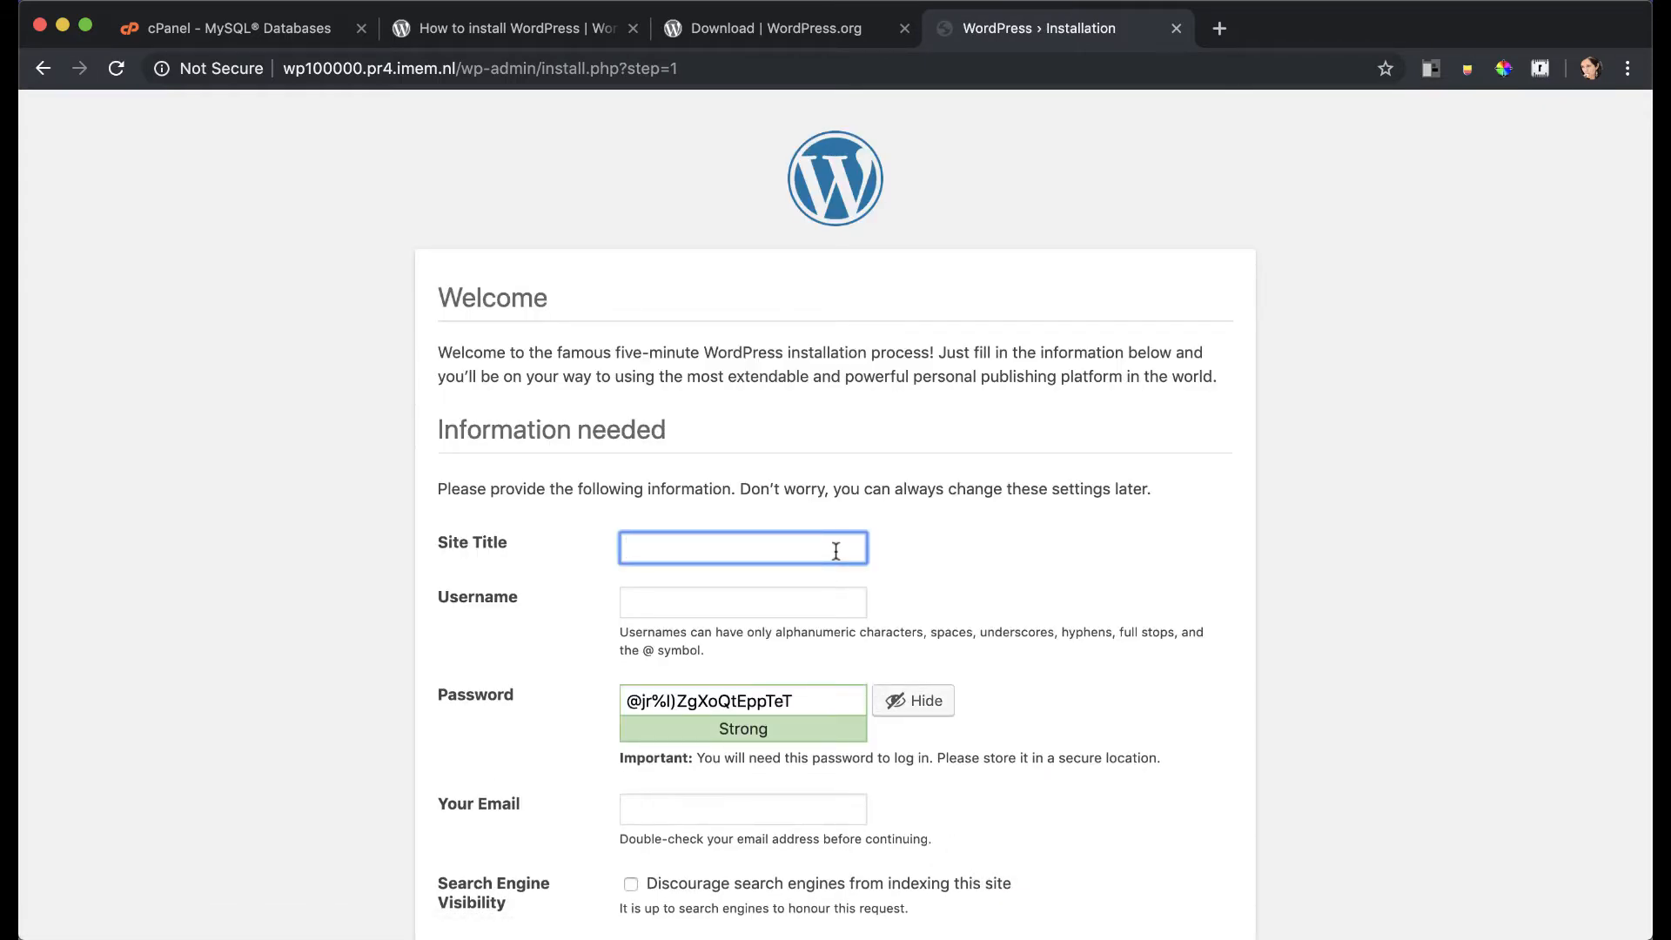
pyautogui.write('P')
pyautogui.write('R')
pyautogui.write('J1 Personal Porfolio Web')
pyautogui.write('site')
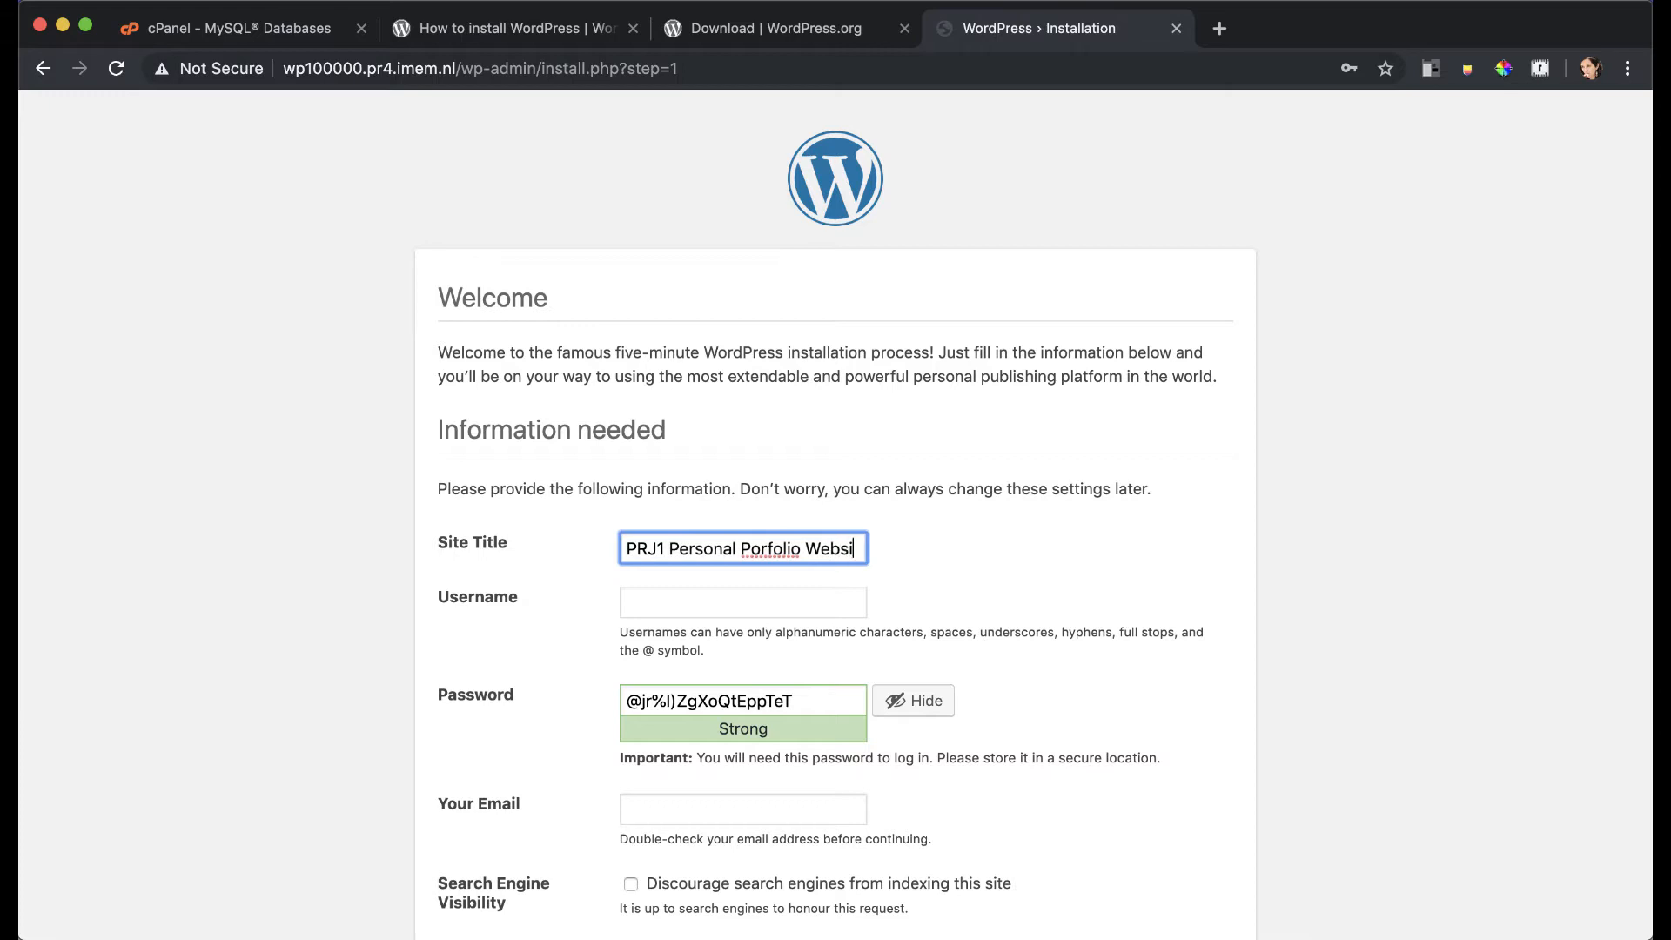
pyautogui.click(759, 550)
pyautogui.write('t')
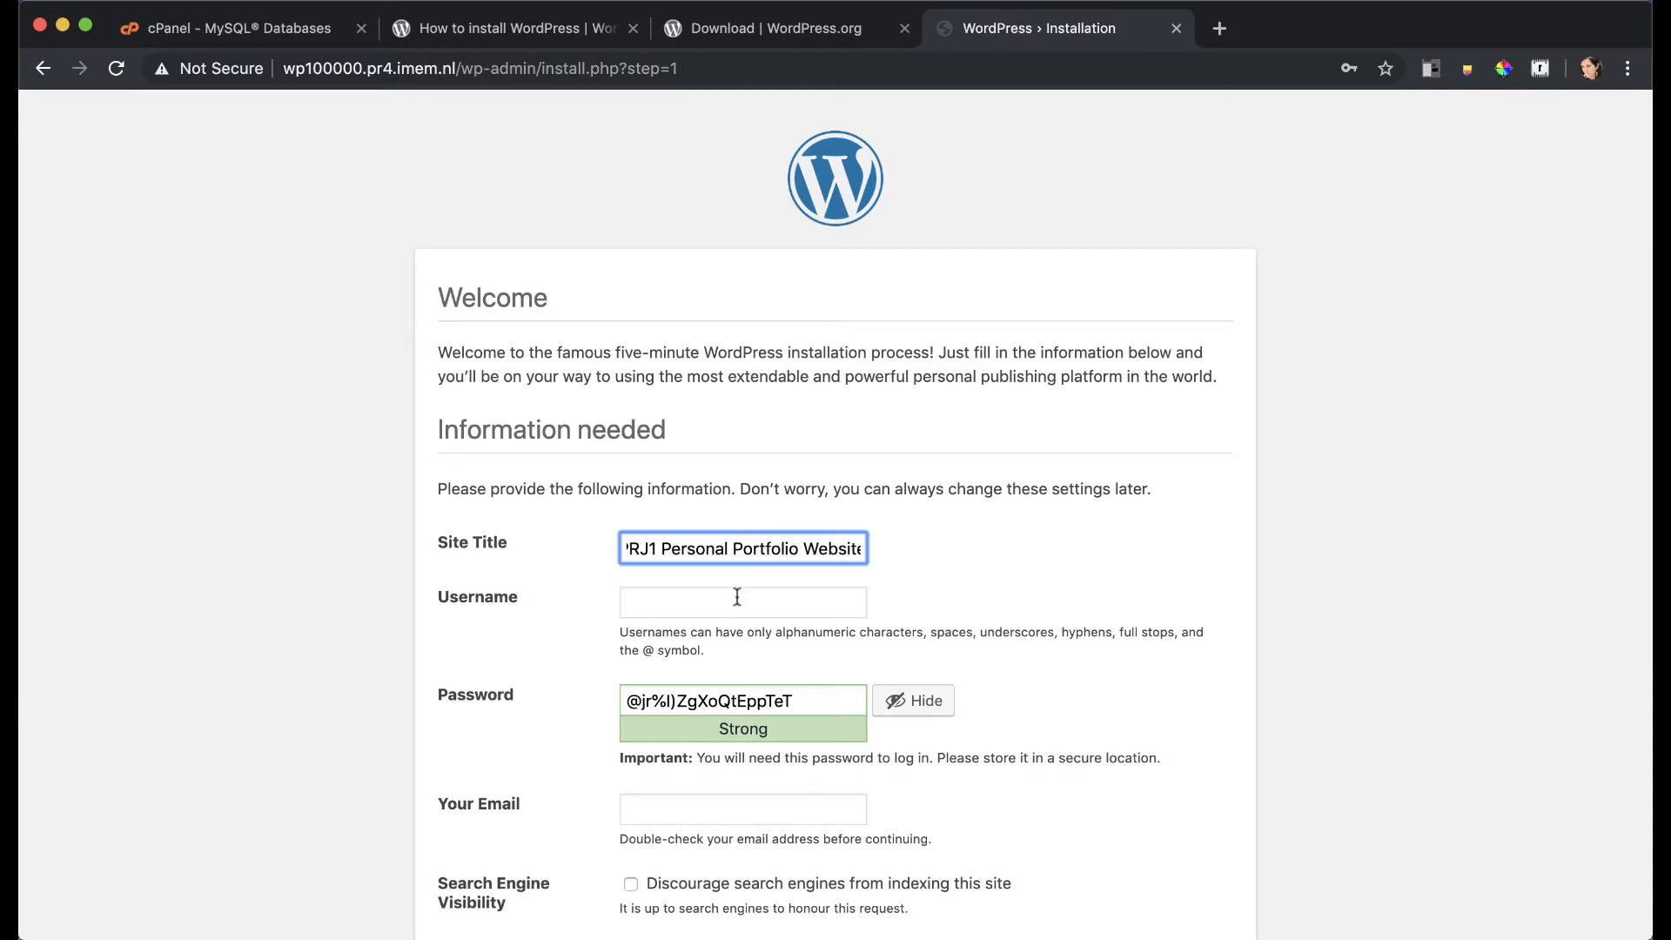
pyautogui.click(737, 599)
pyautogui.write('A')
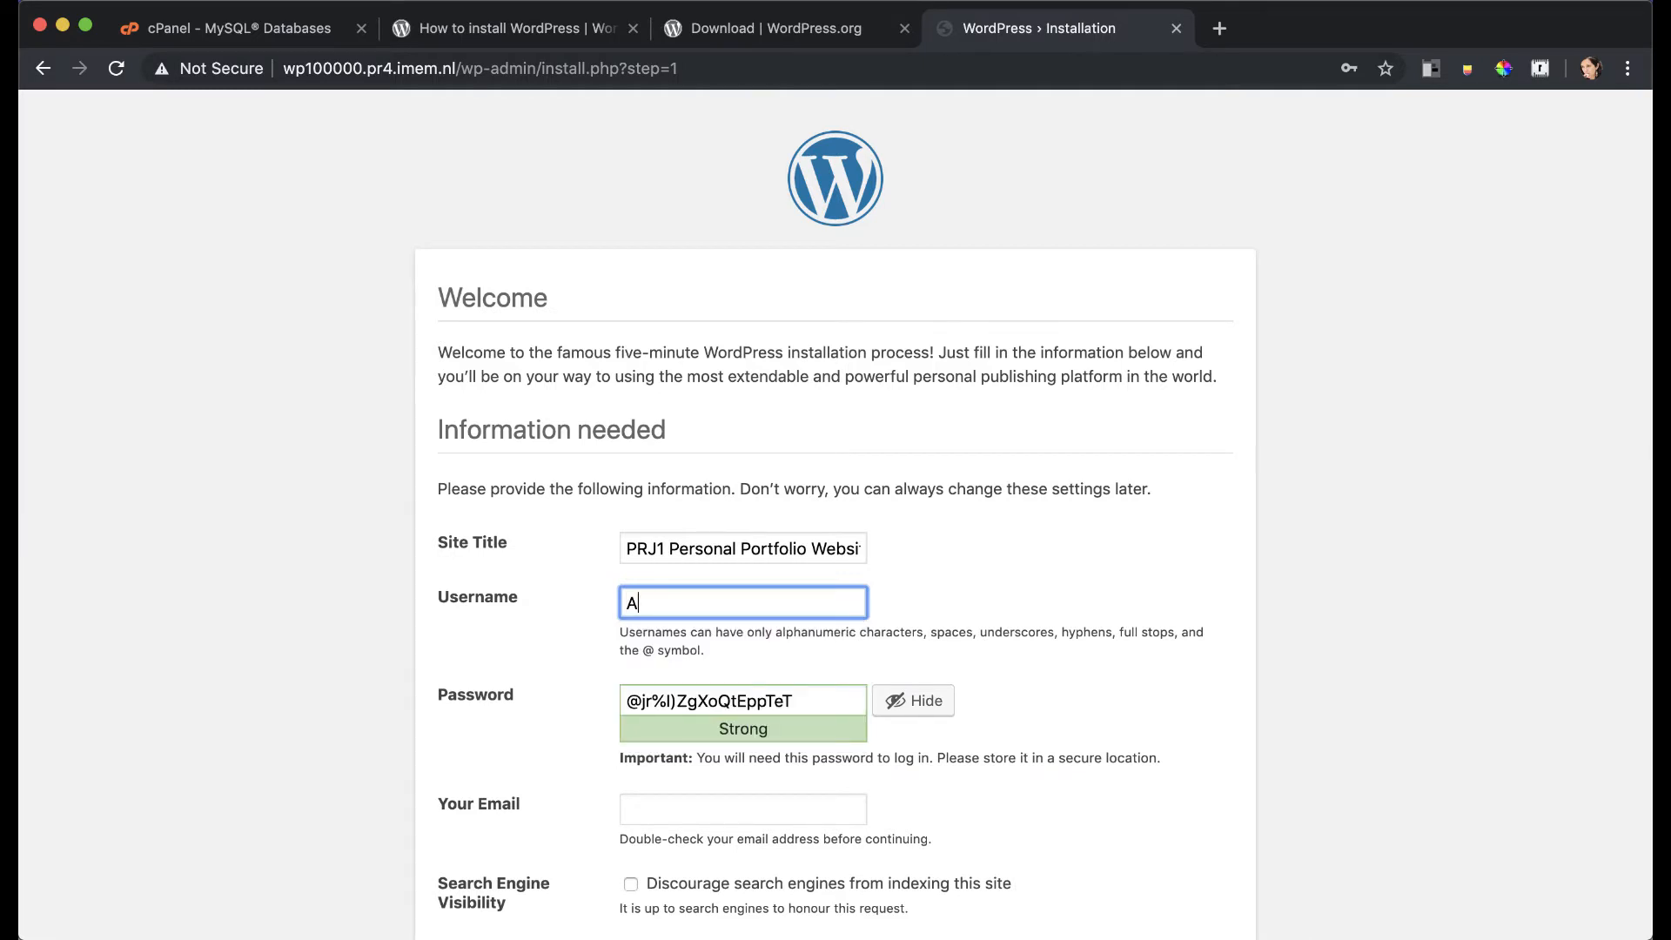
pyautogui.write('dmin')
# Replace the suggested password with your own and fill in the admin e-mail address
pyautogui.scroll(-2, 1004, 689)
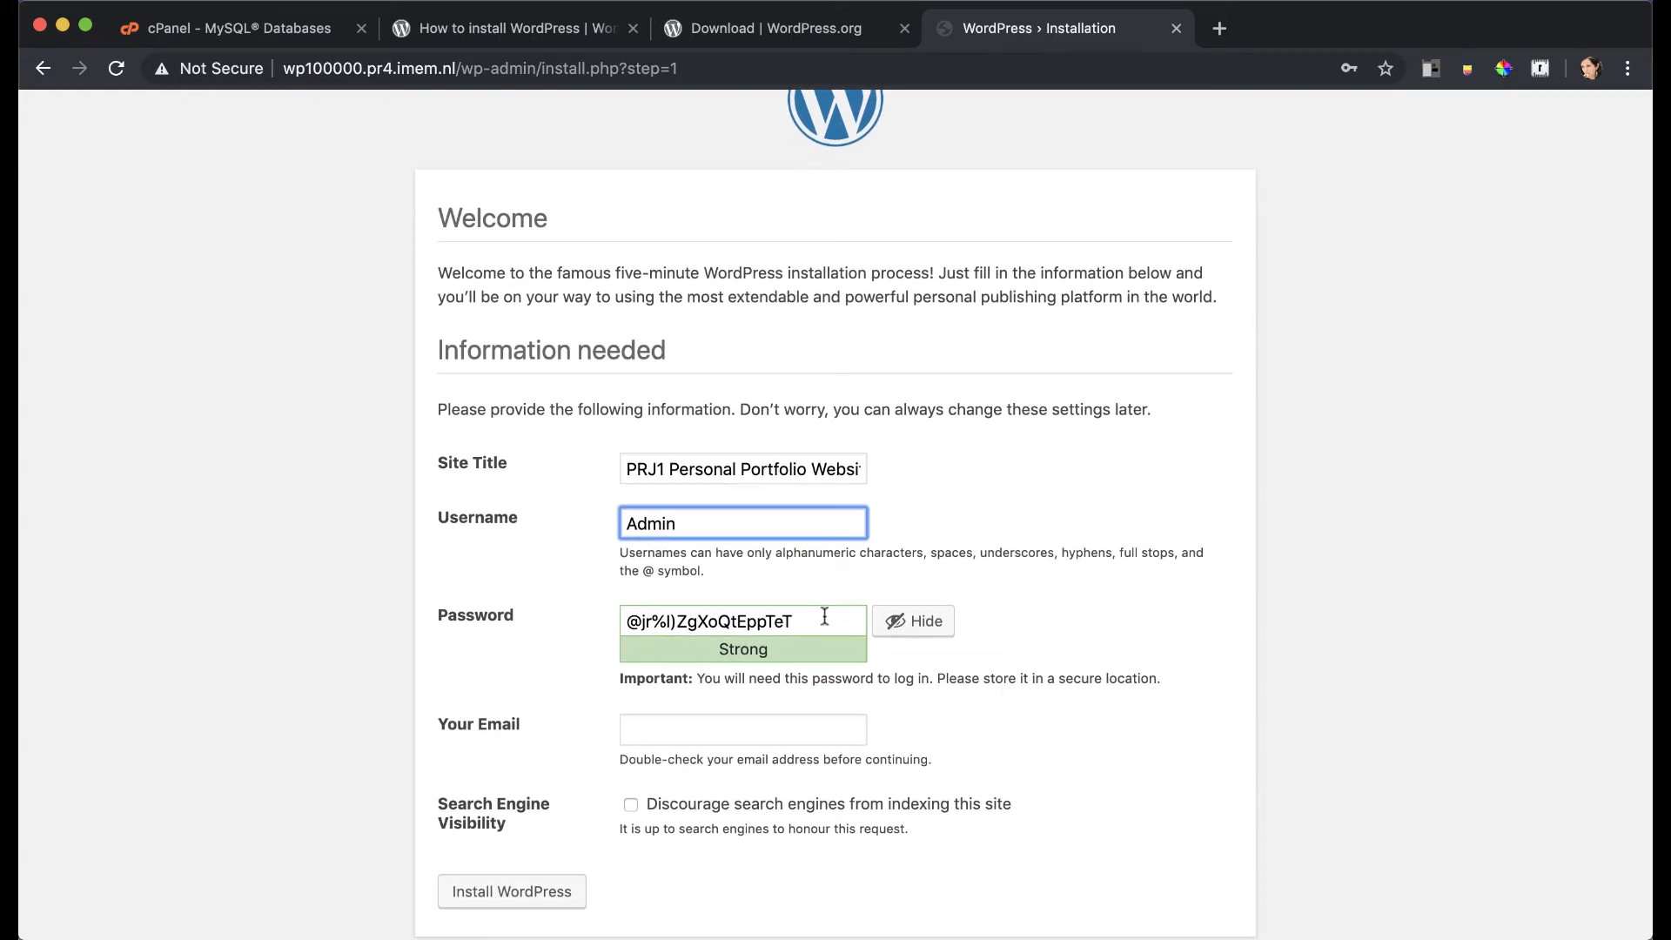
pyautogui.moveTo(825, 616); pyautogui.dragTo(639, 606)
pyautogui.press('BackSpace')
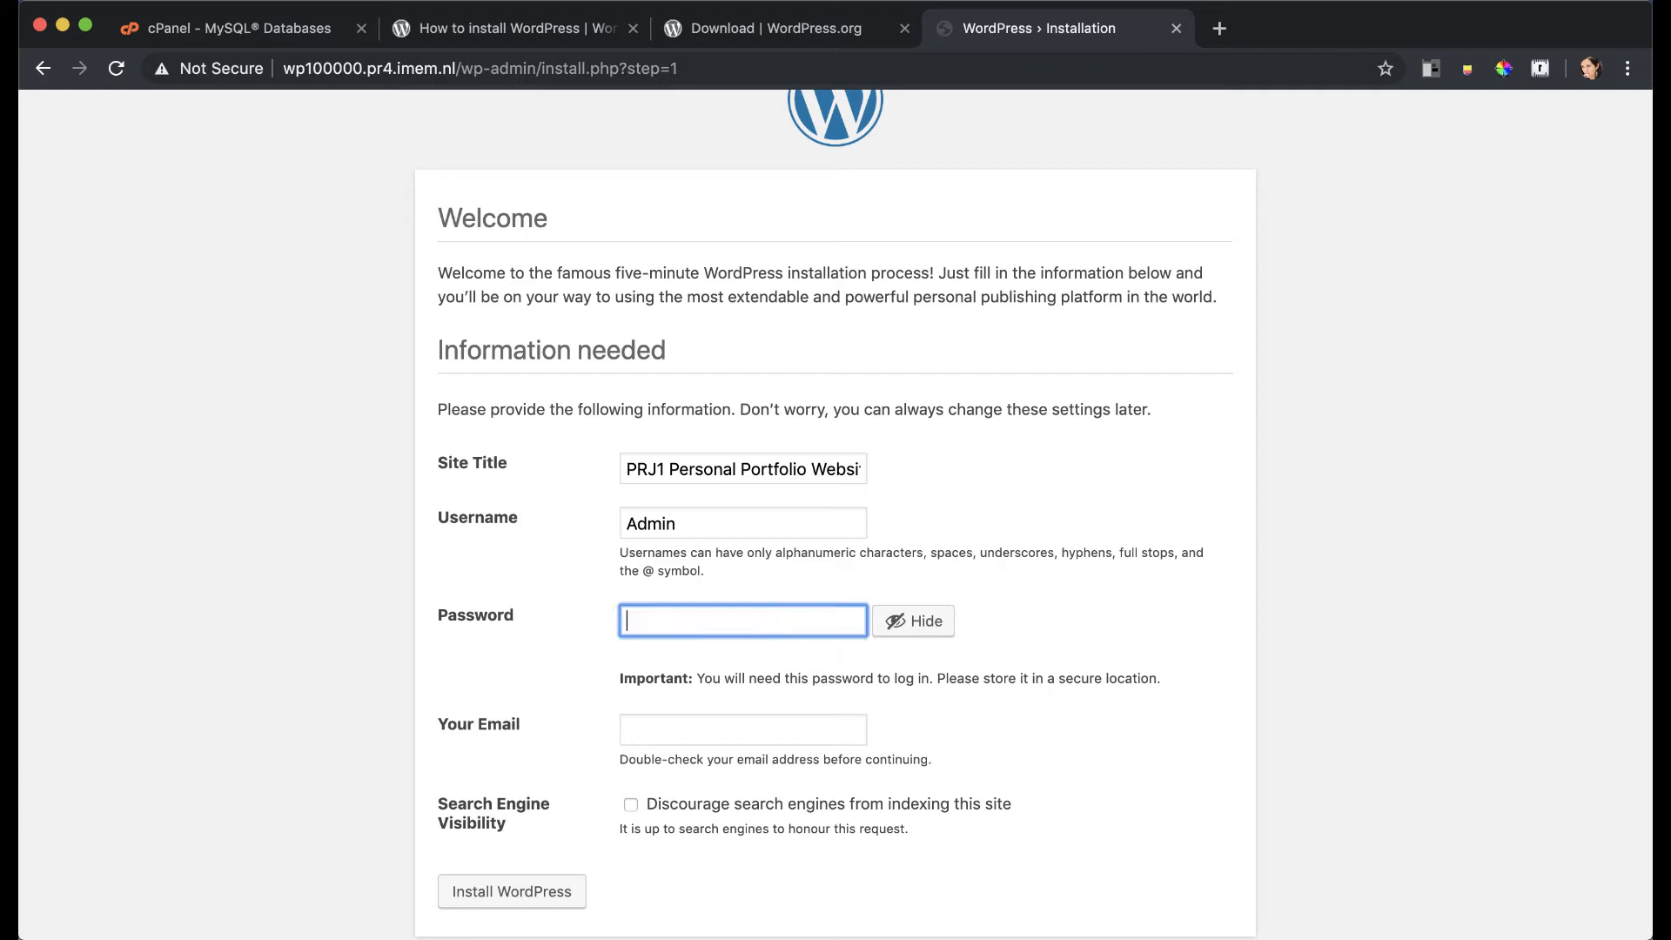
pyautogui.click(897, 621)
pyautogui.write('a')
pyautogui.write('•')
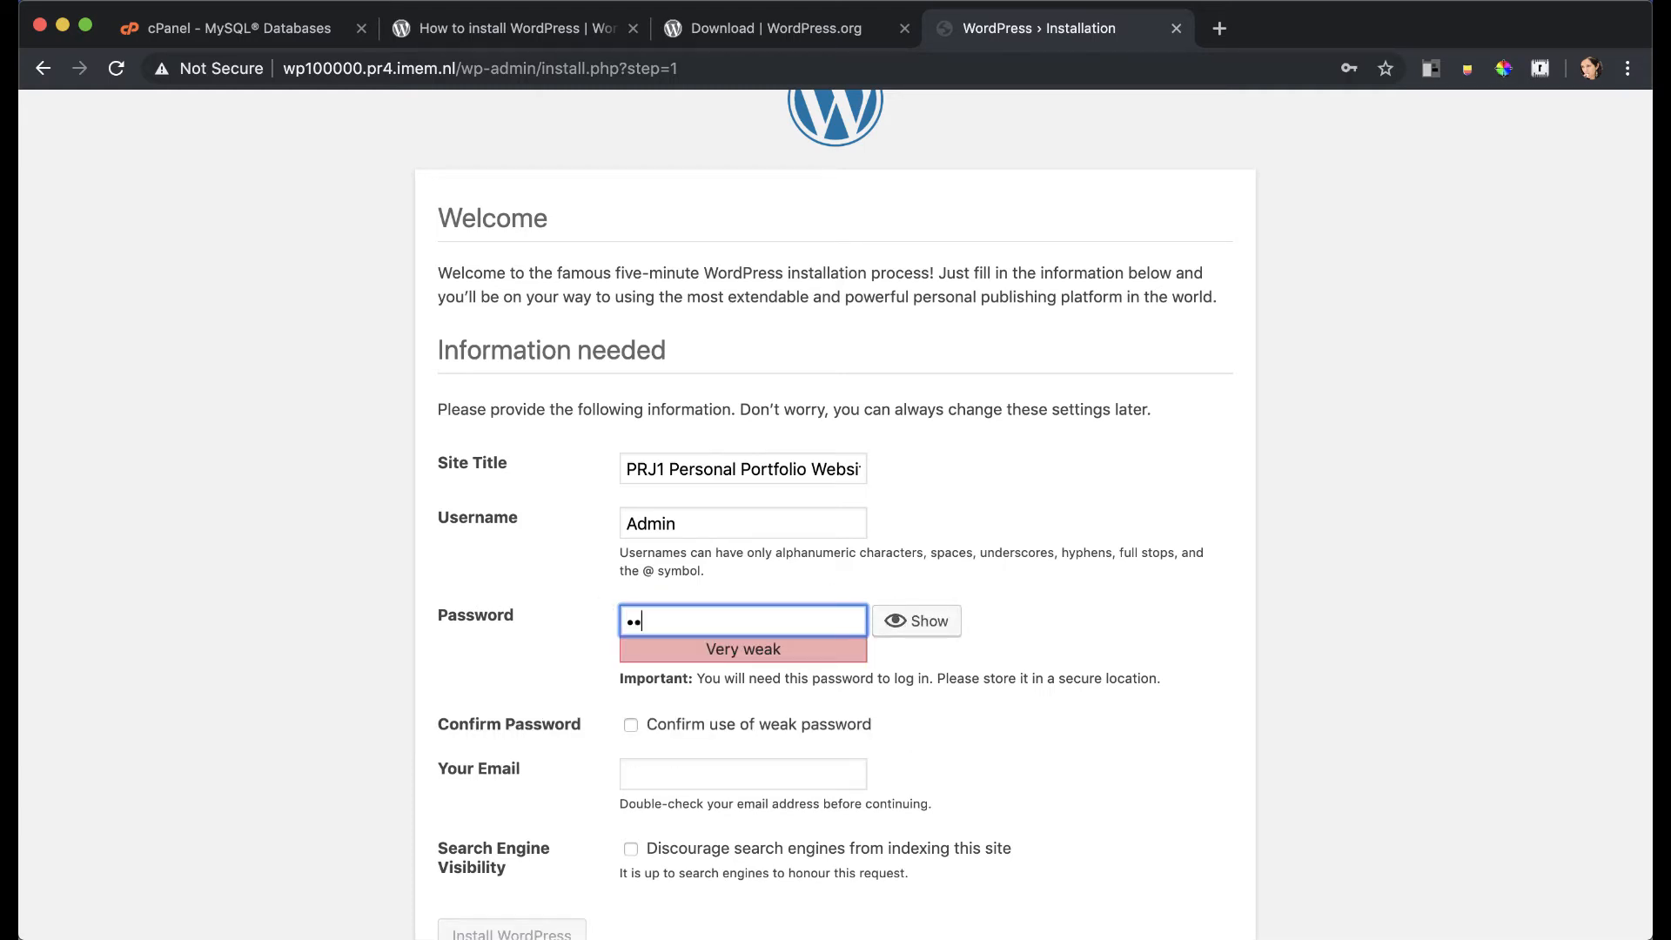
pyautogui.write('•••••••')
pyautogui.click(704, 738)
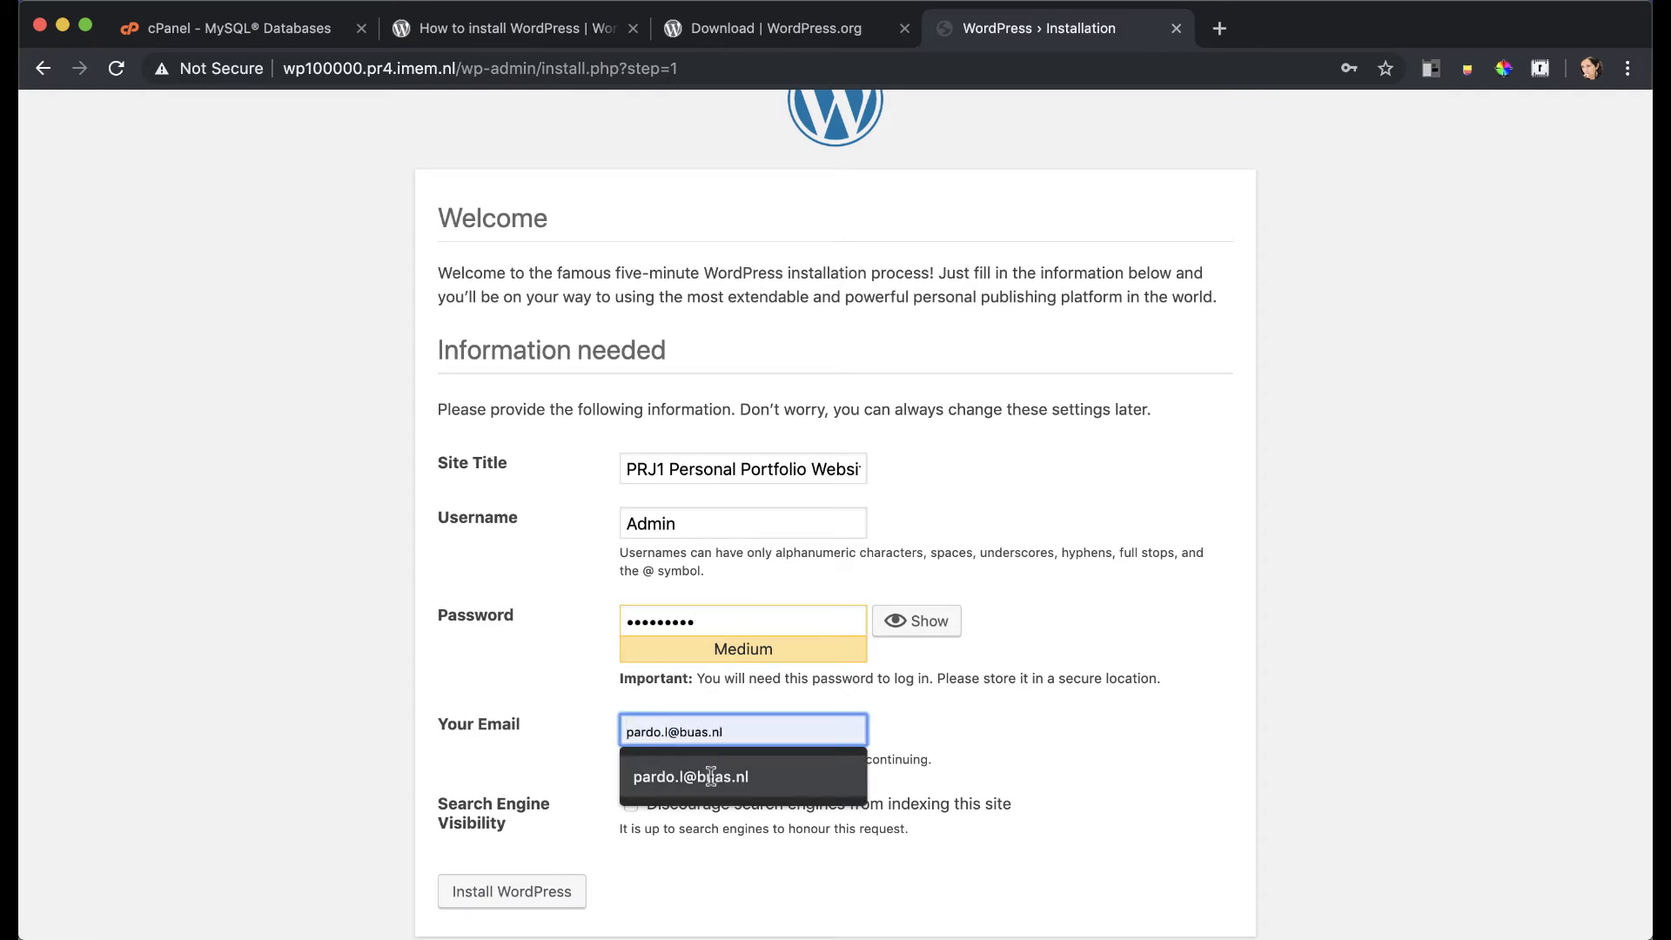
pyautogui.click(708, 774)
# Tick Discourage search engines from indexing and run the WordPress installation
pyautogui.scroll(-1, 681, 879)
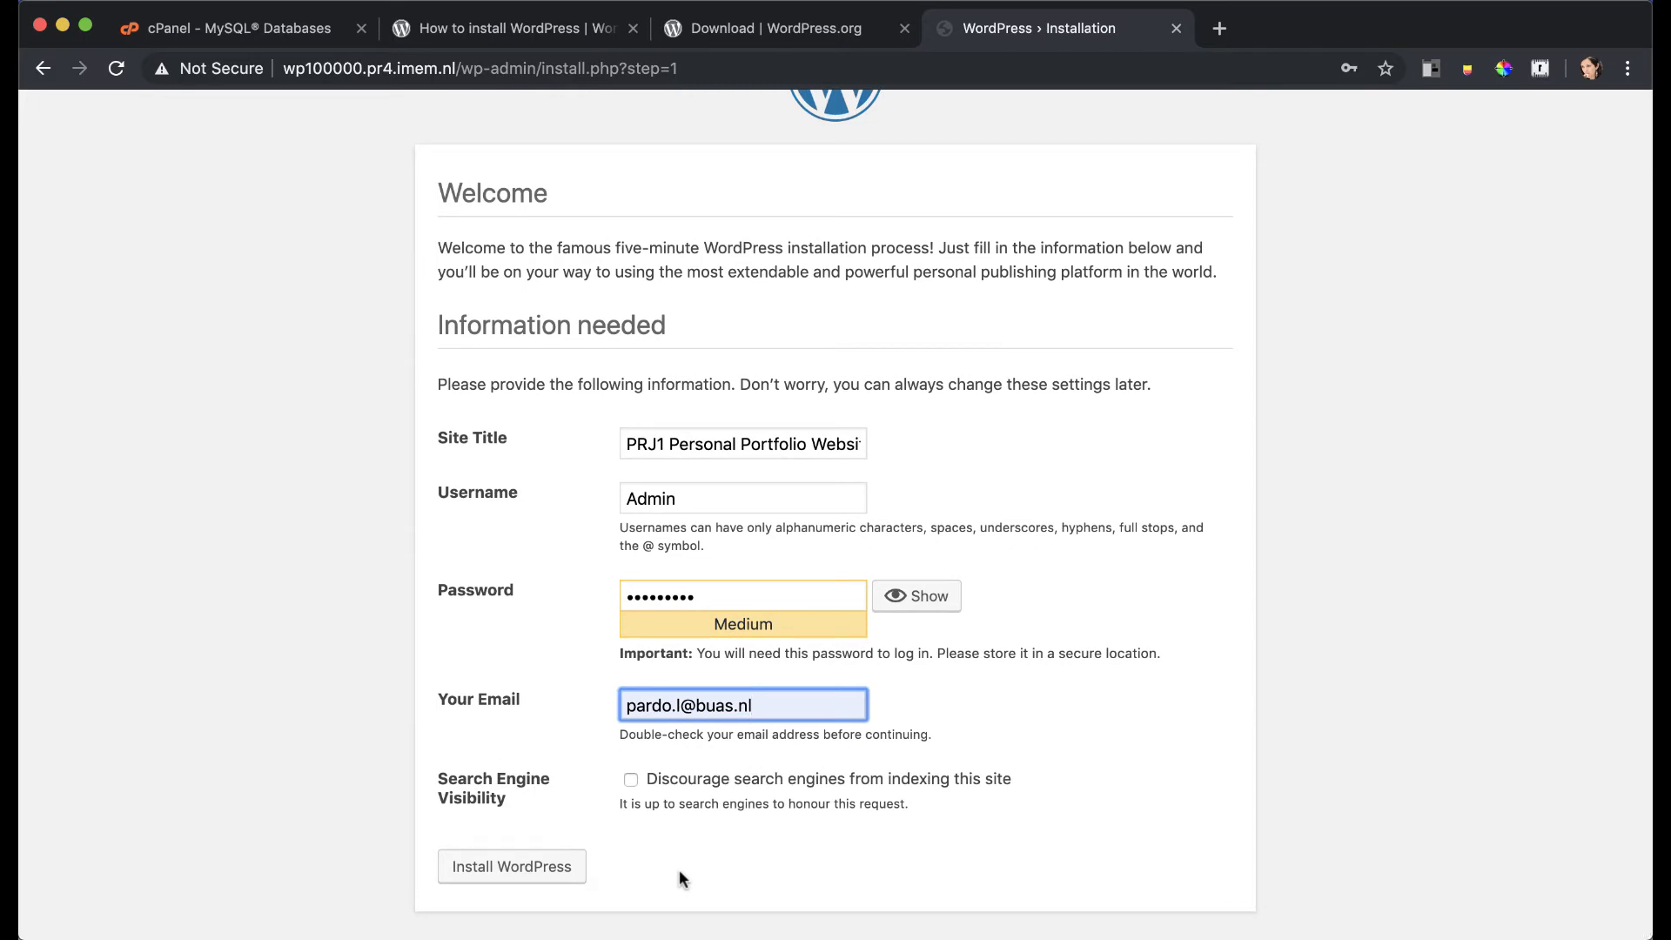
pyautogui.click(632, 782)
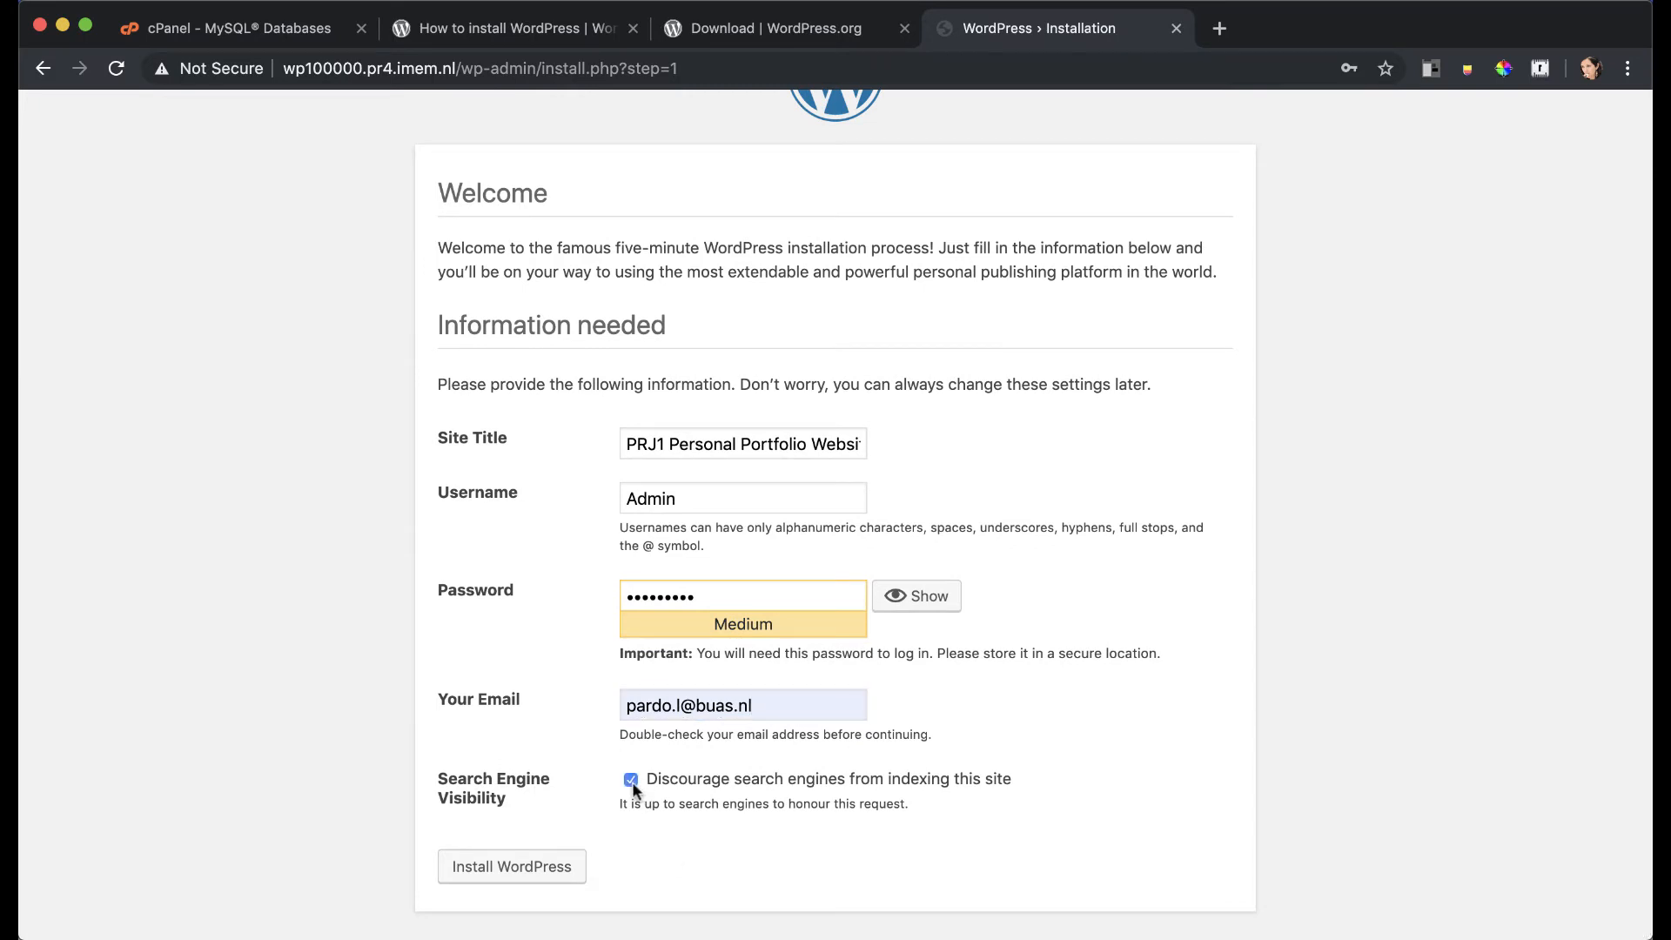
pyautogui.click(566, 868)
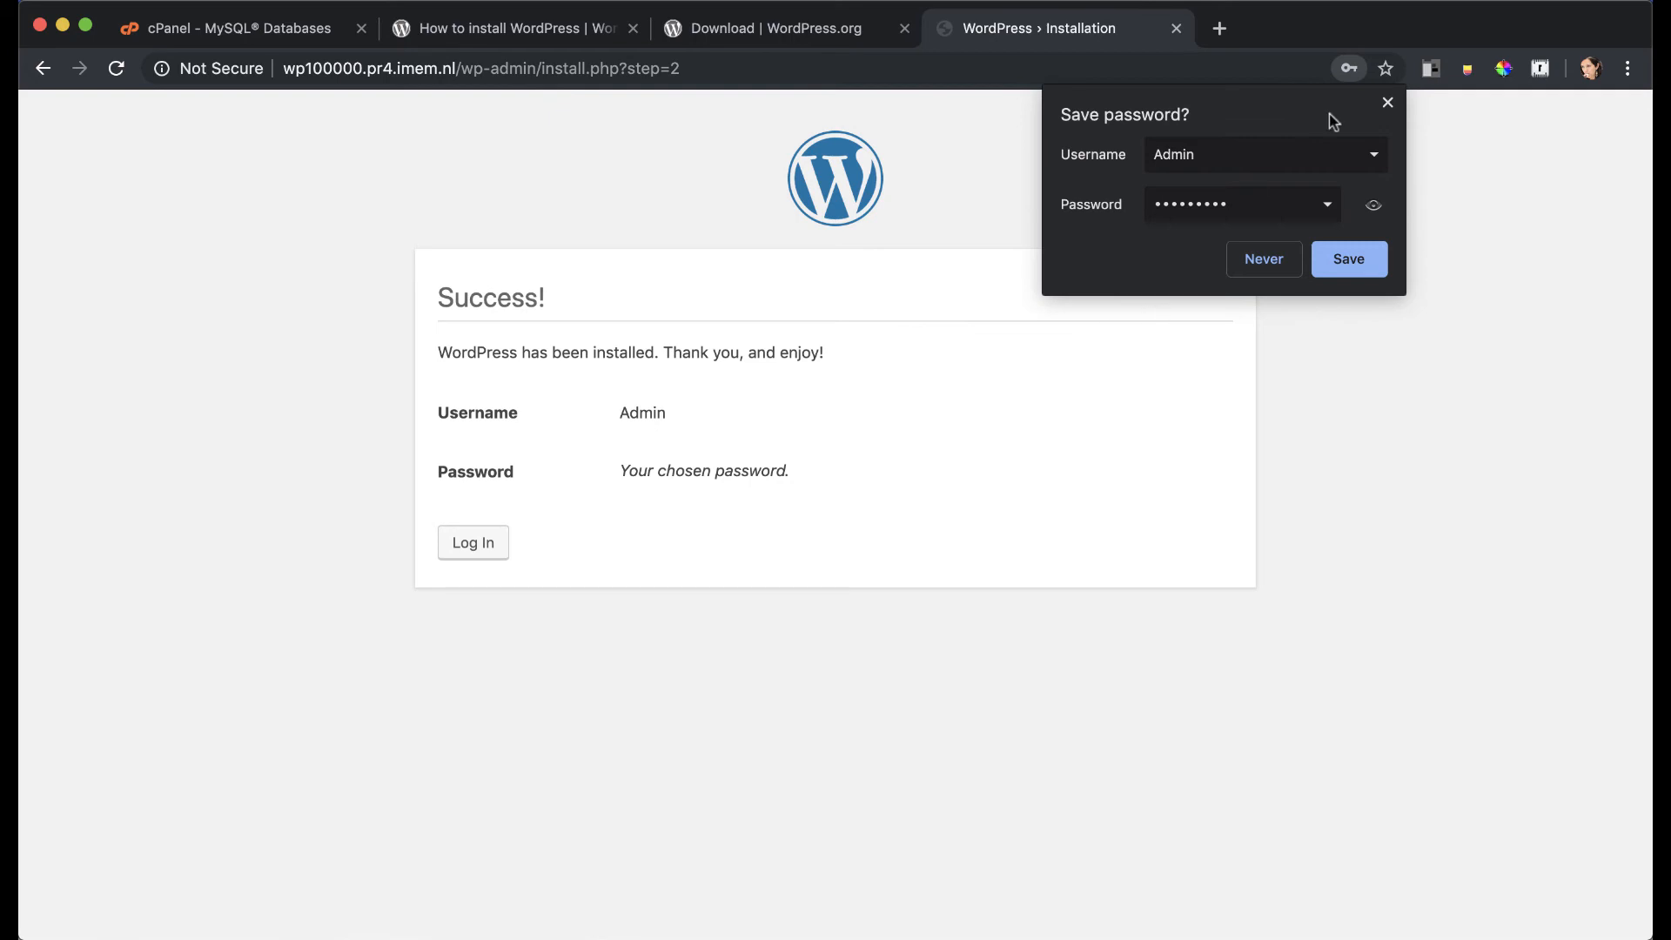
# Log in as Admin with the account password, declining Chrome's save-password offers
pyautogui.click(1387, 104)
pyautogui.click(451, 552)
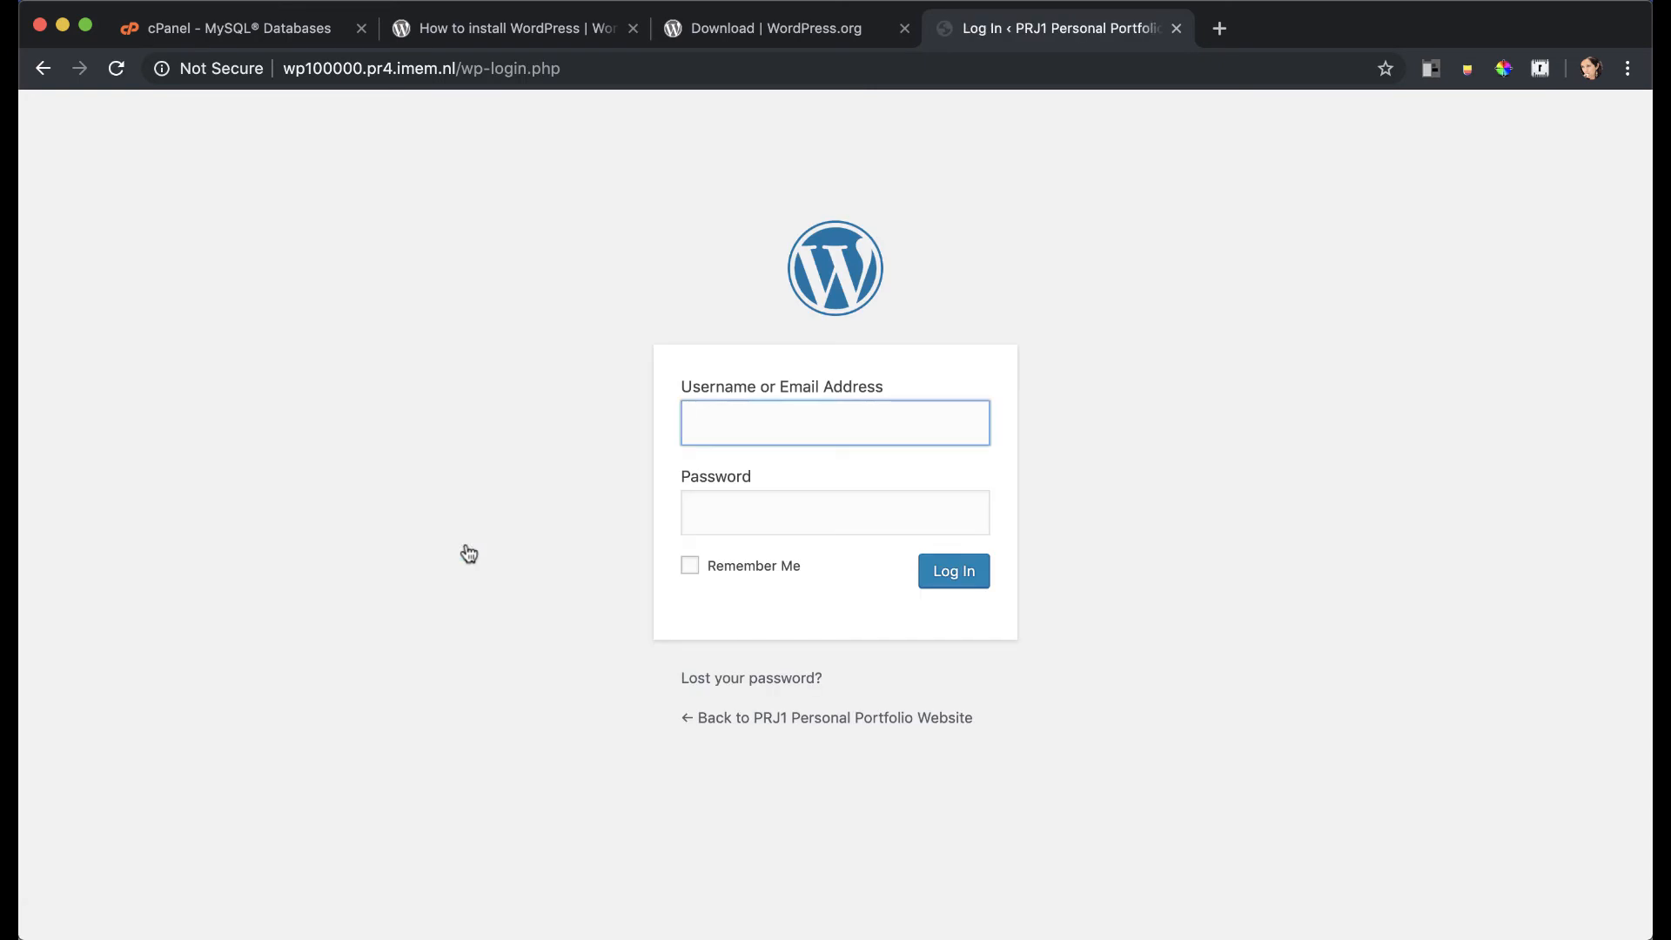
pyautogui.write('Admin')
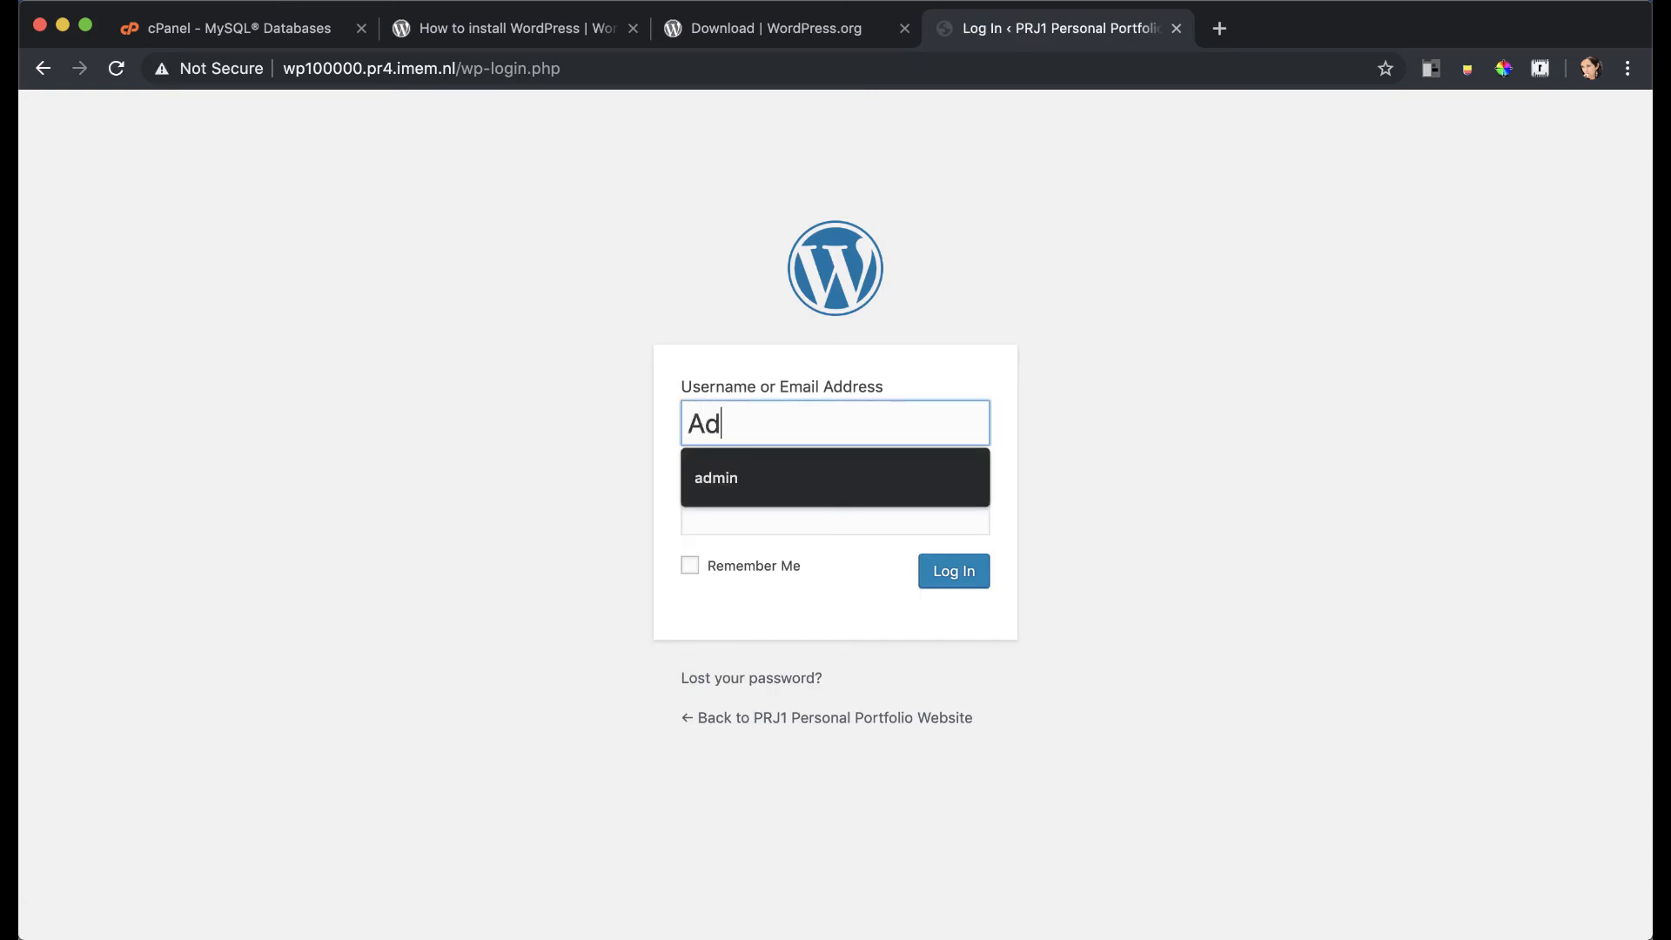
pyautogui.press('Tab')
pyautogui.write('•')
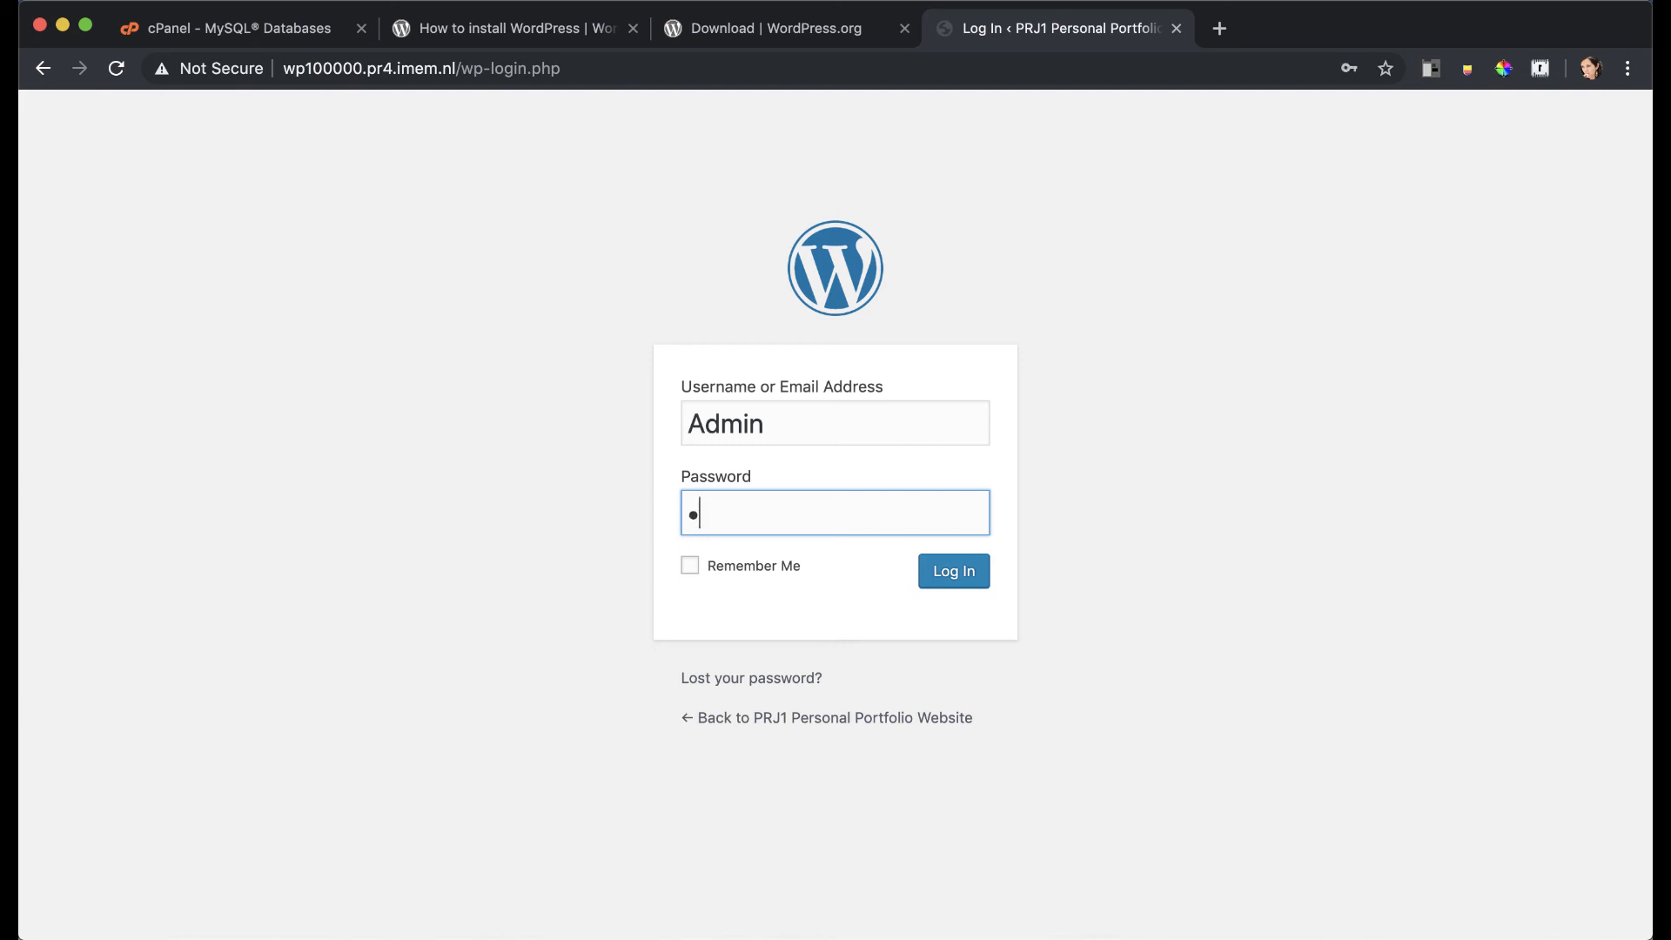
pyautogui.write('••••••••')
pyautogui.click(961, 583)
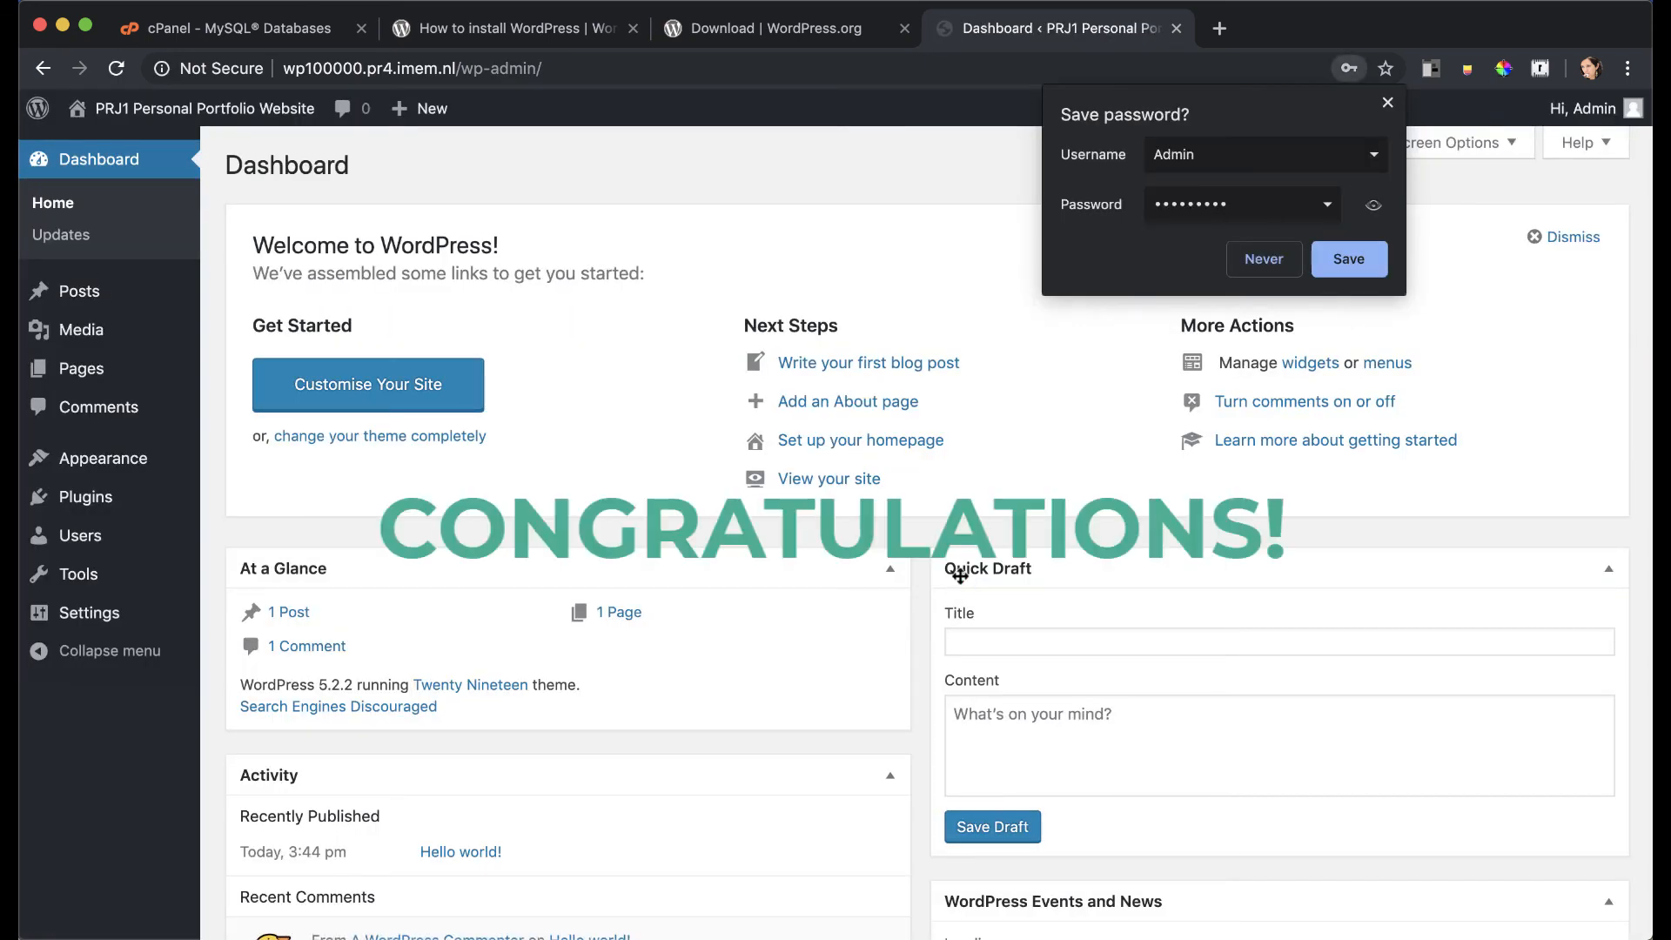
pyautogui.click(1340, 261)
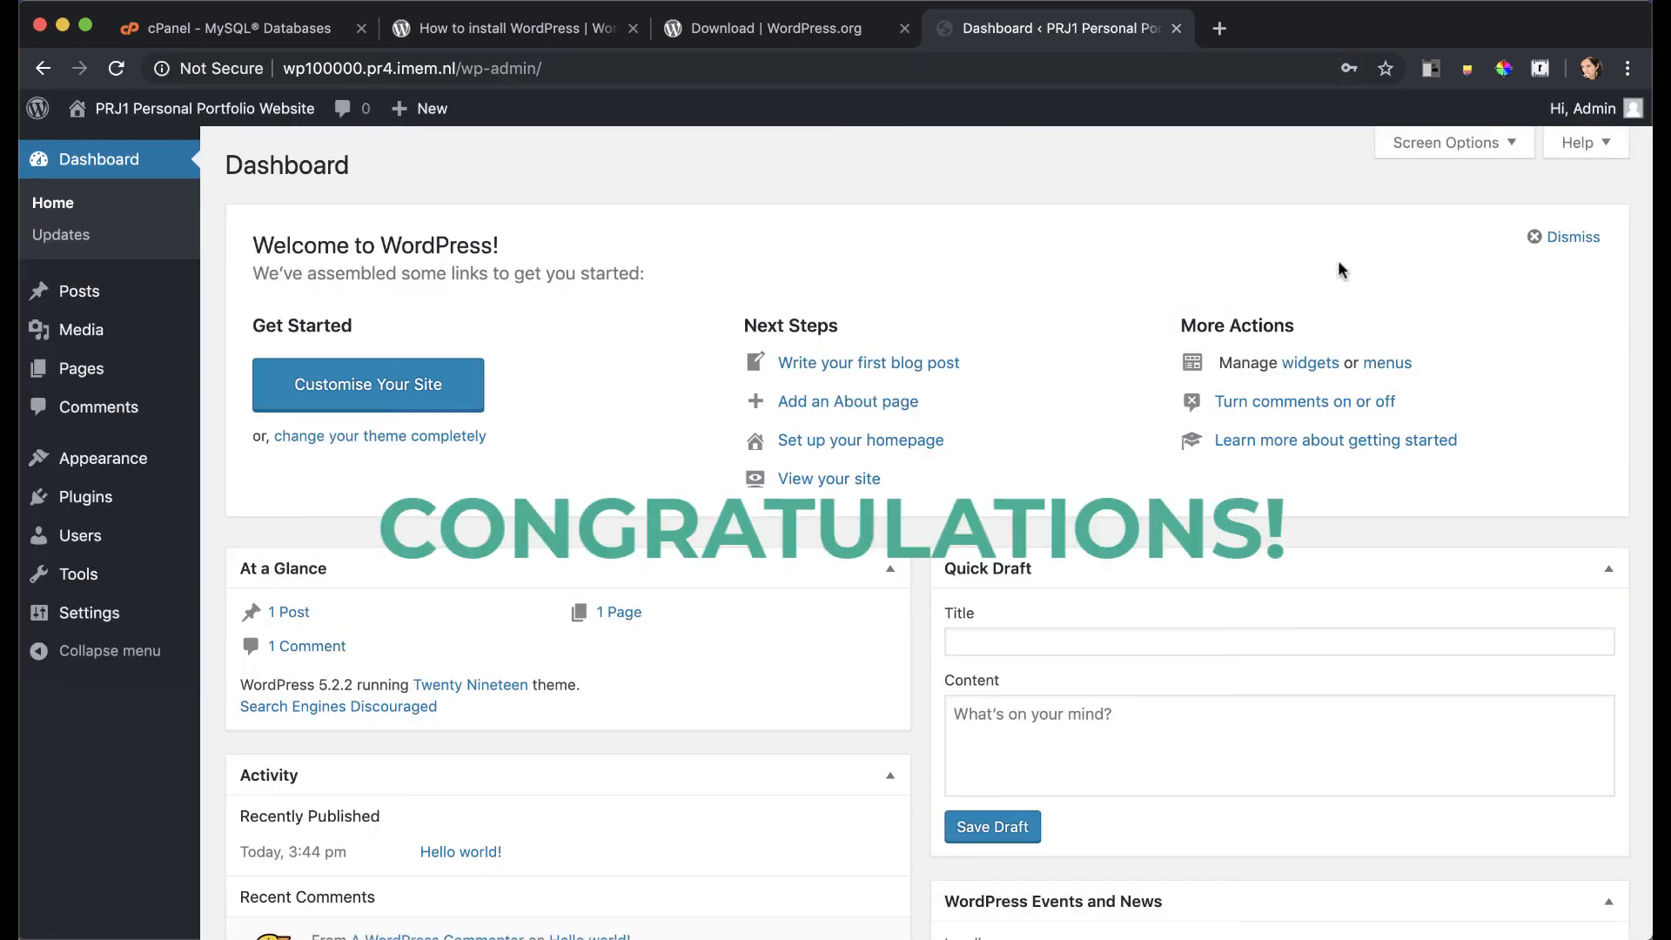